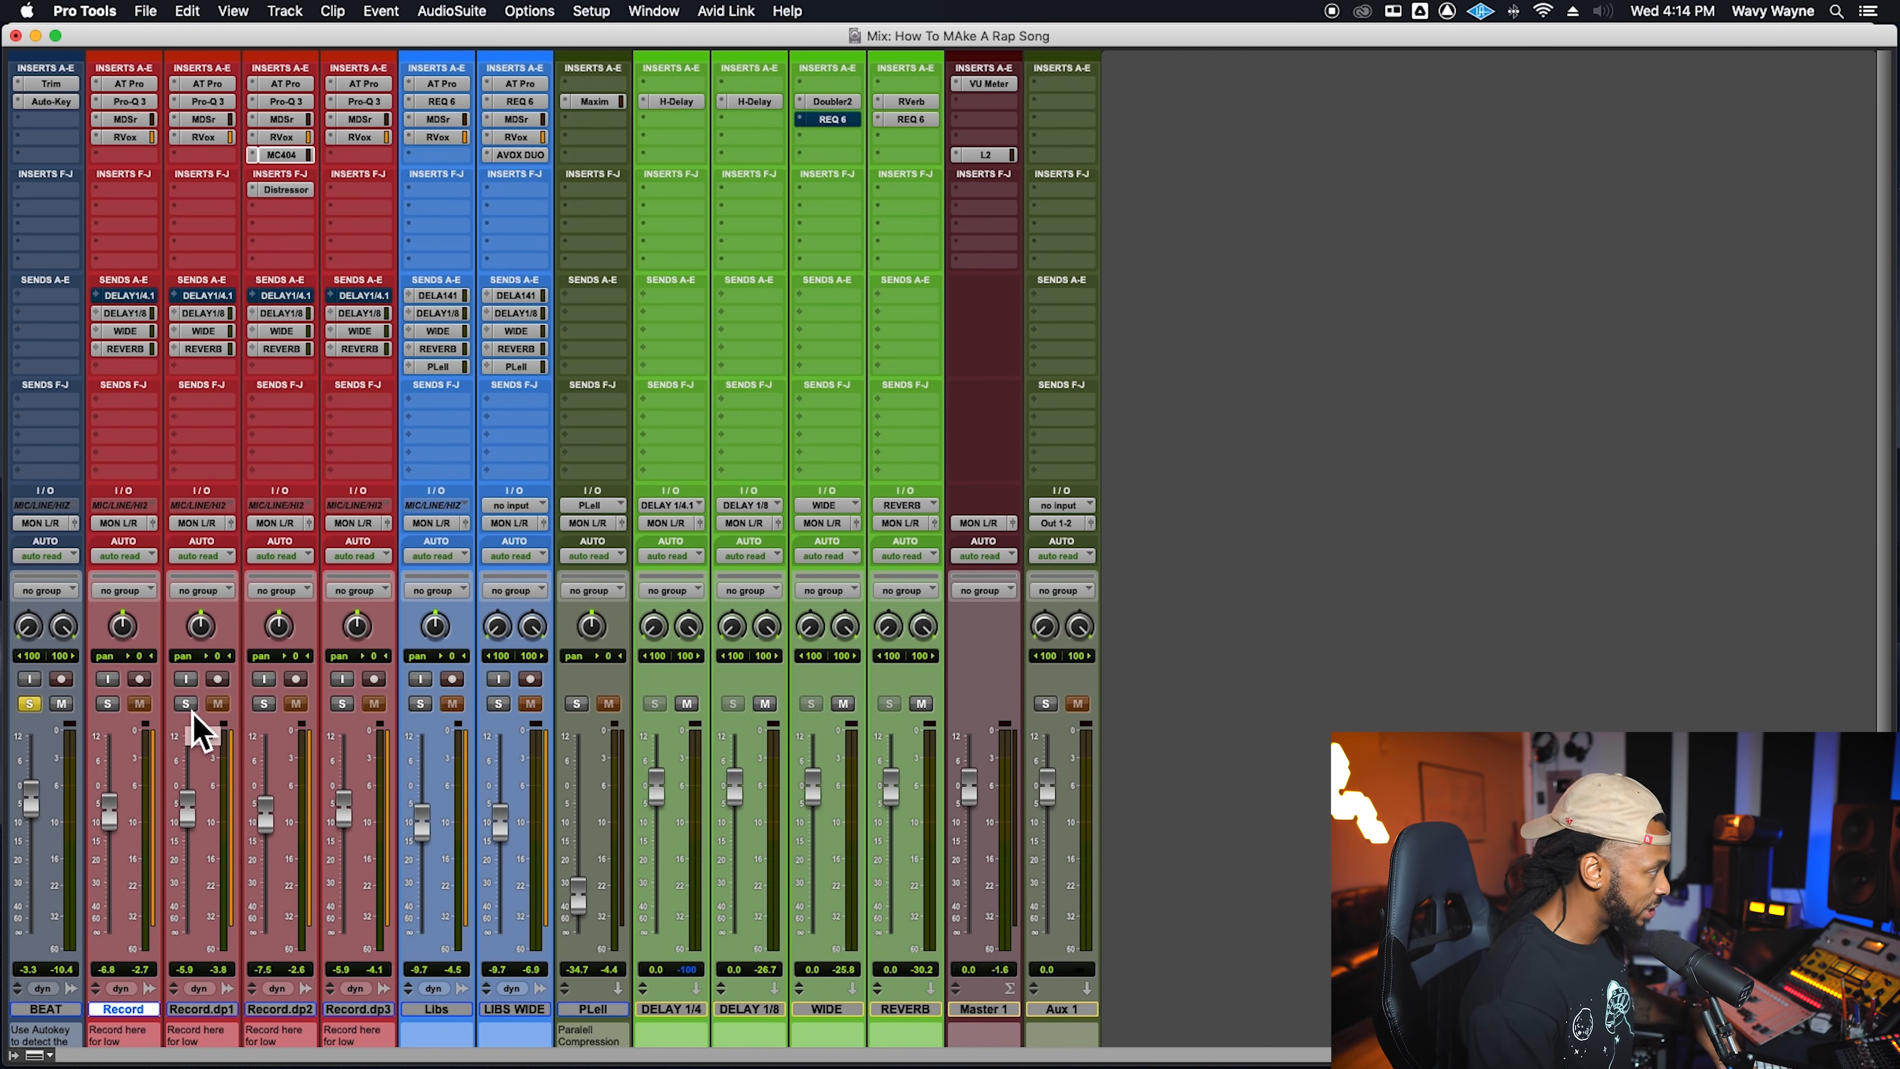
Solo all tracks at once and clear every solo, and toggle mute on and off across all tracks
{"action": "left_click", "coordinate": [191, 711], "text": "alt"}
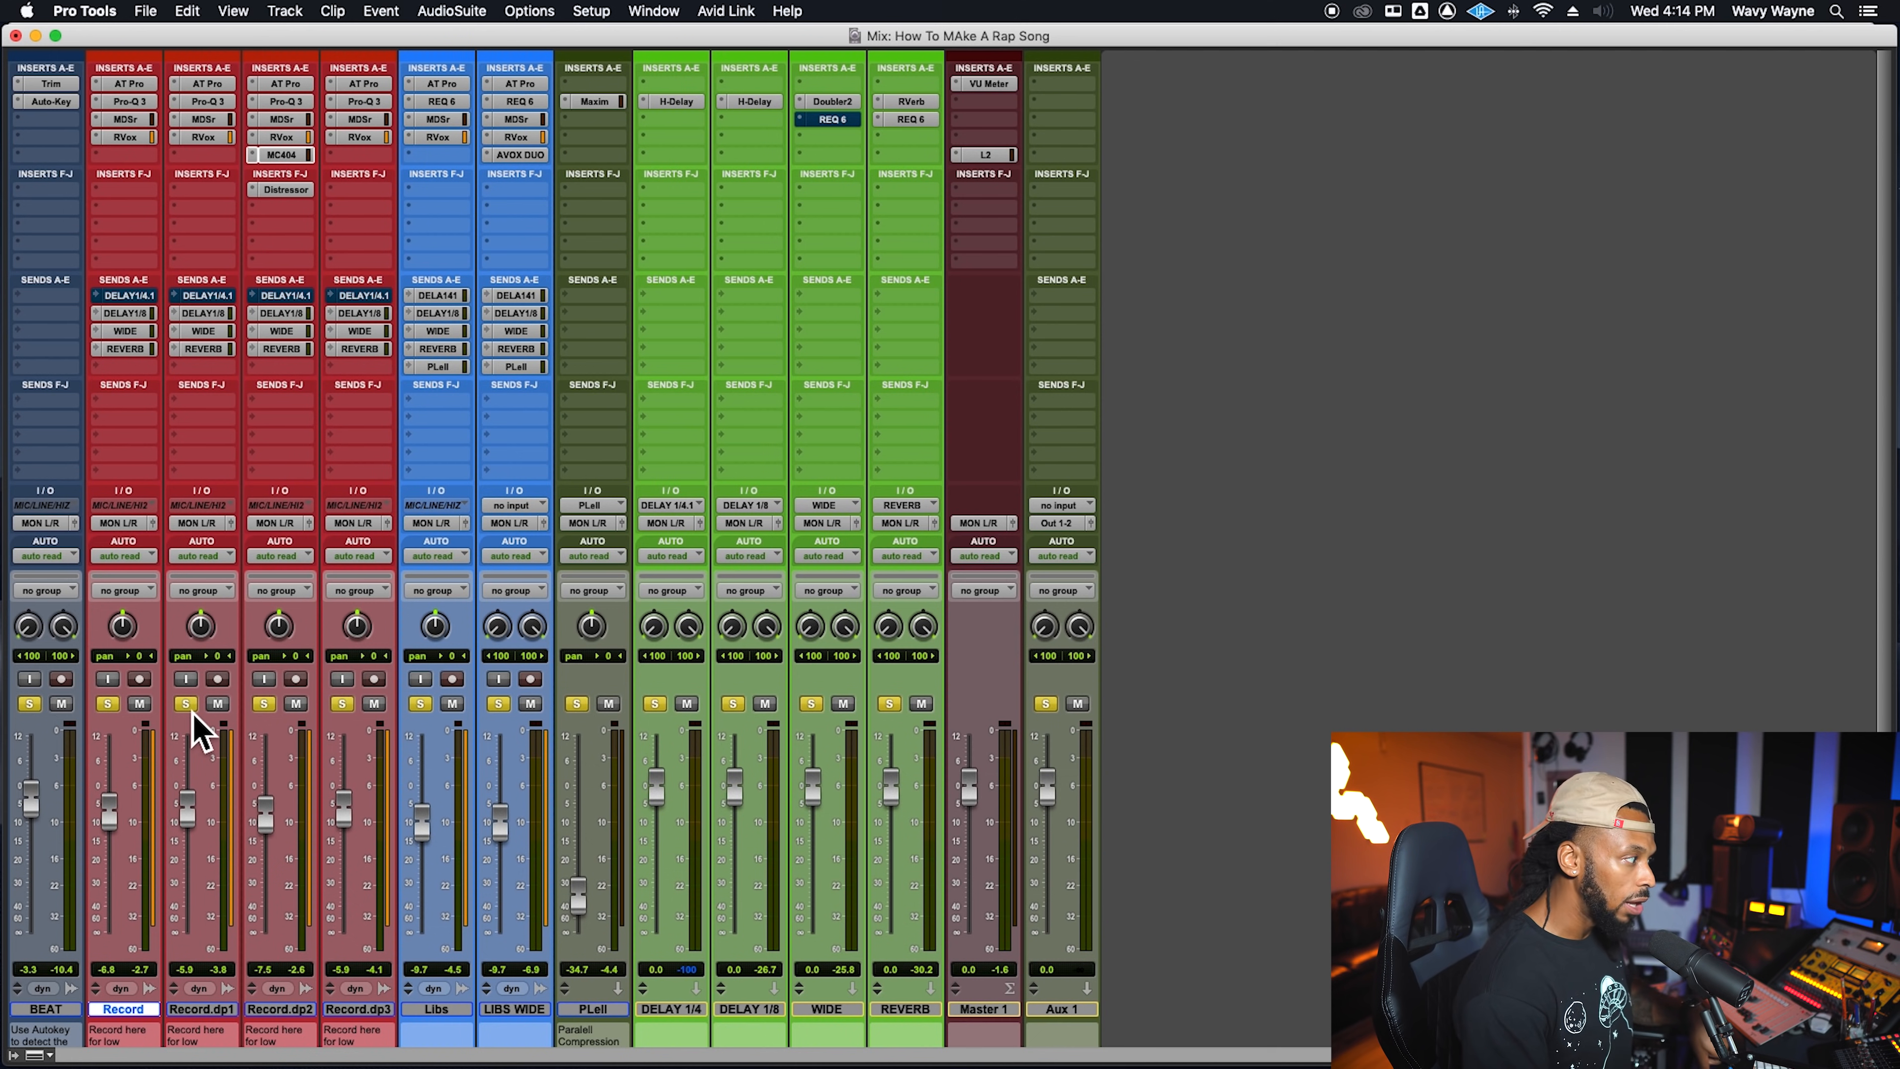
{"action": "left_click", "coordinate": [192, 712], "text": "alt"}
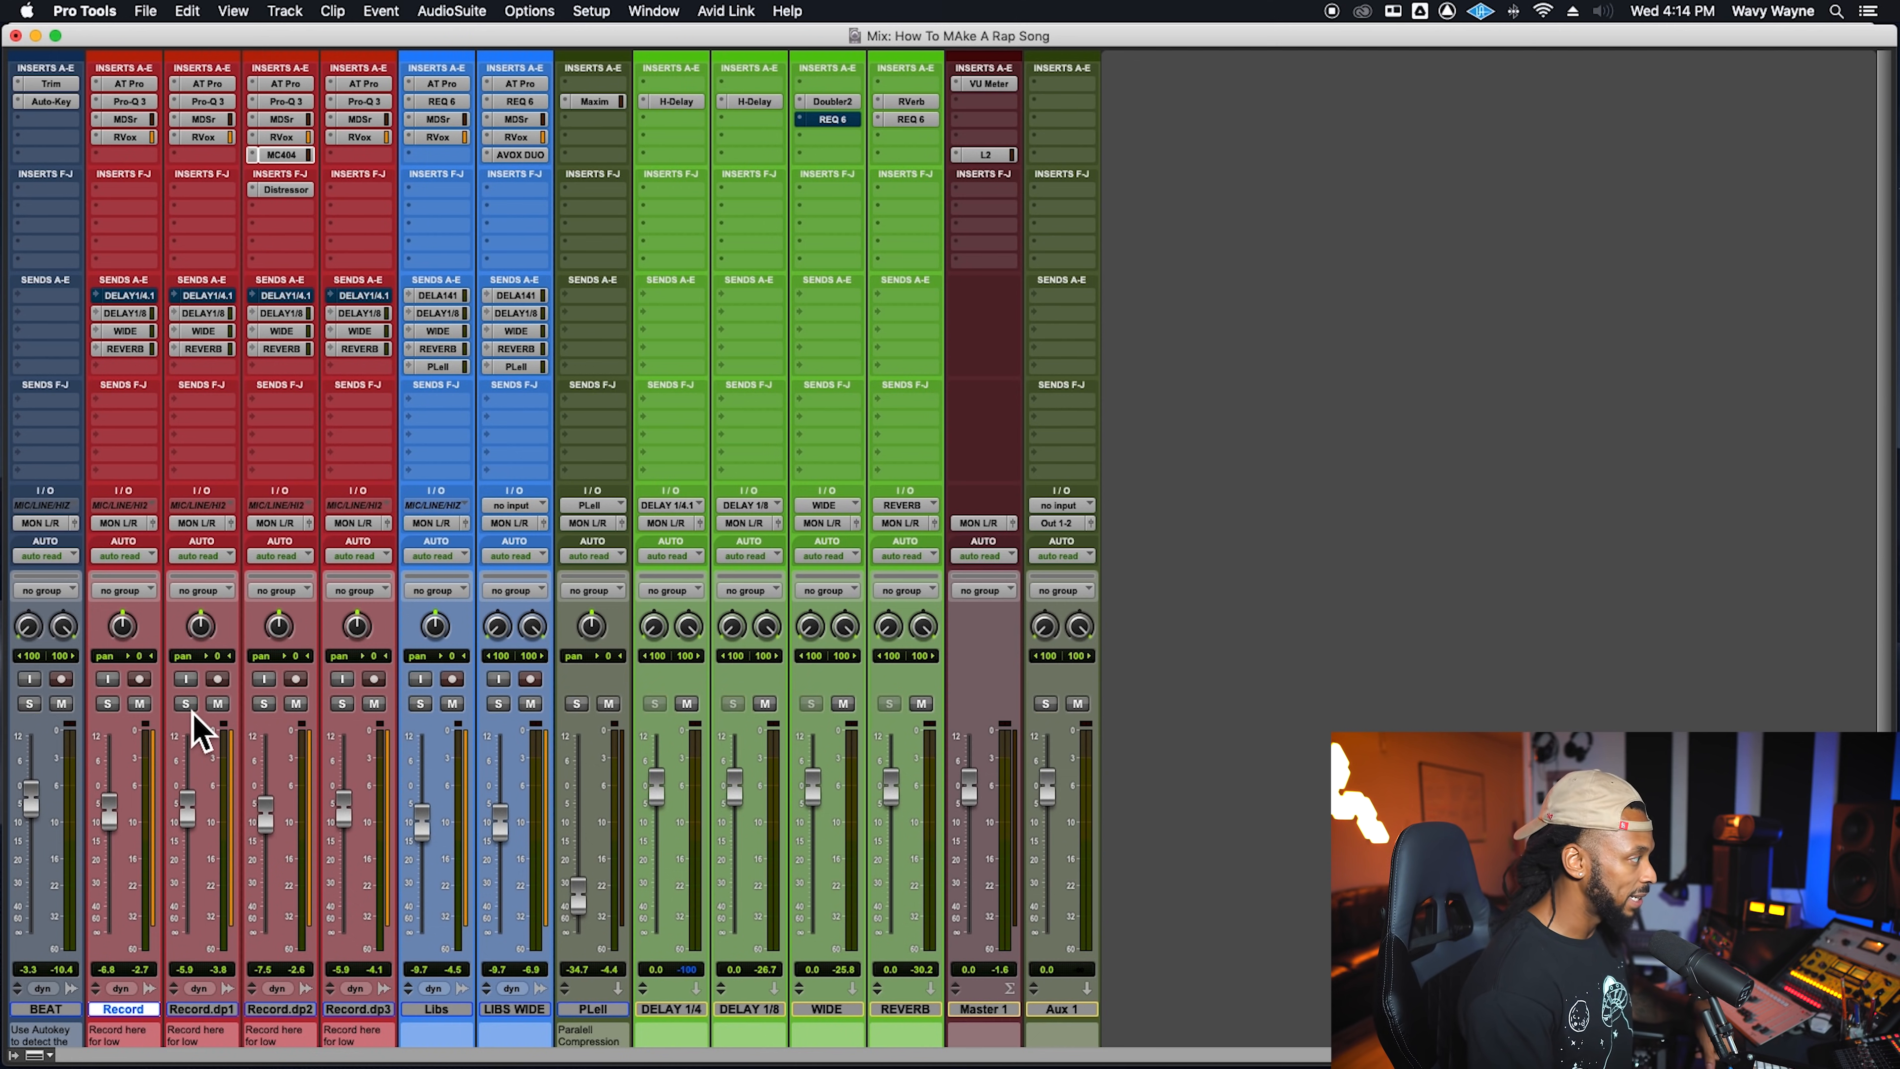
{"action": "left_click", "coordinate": [220, 706], "text": "alt"}
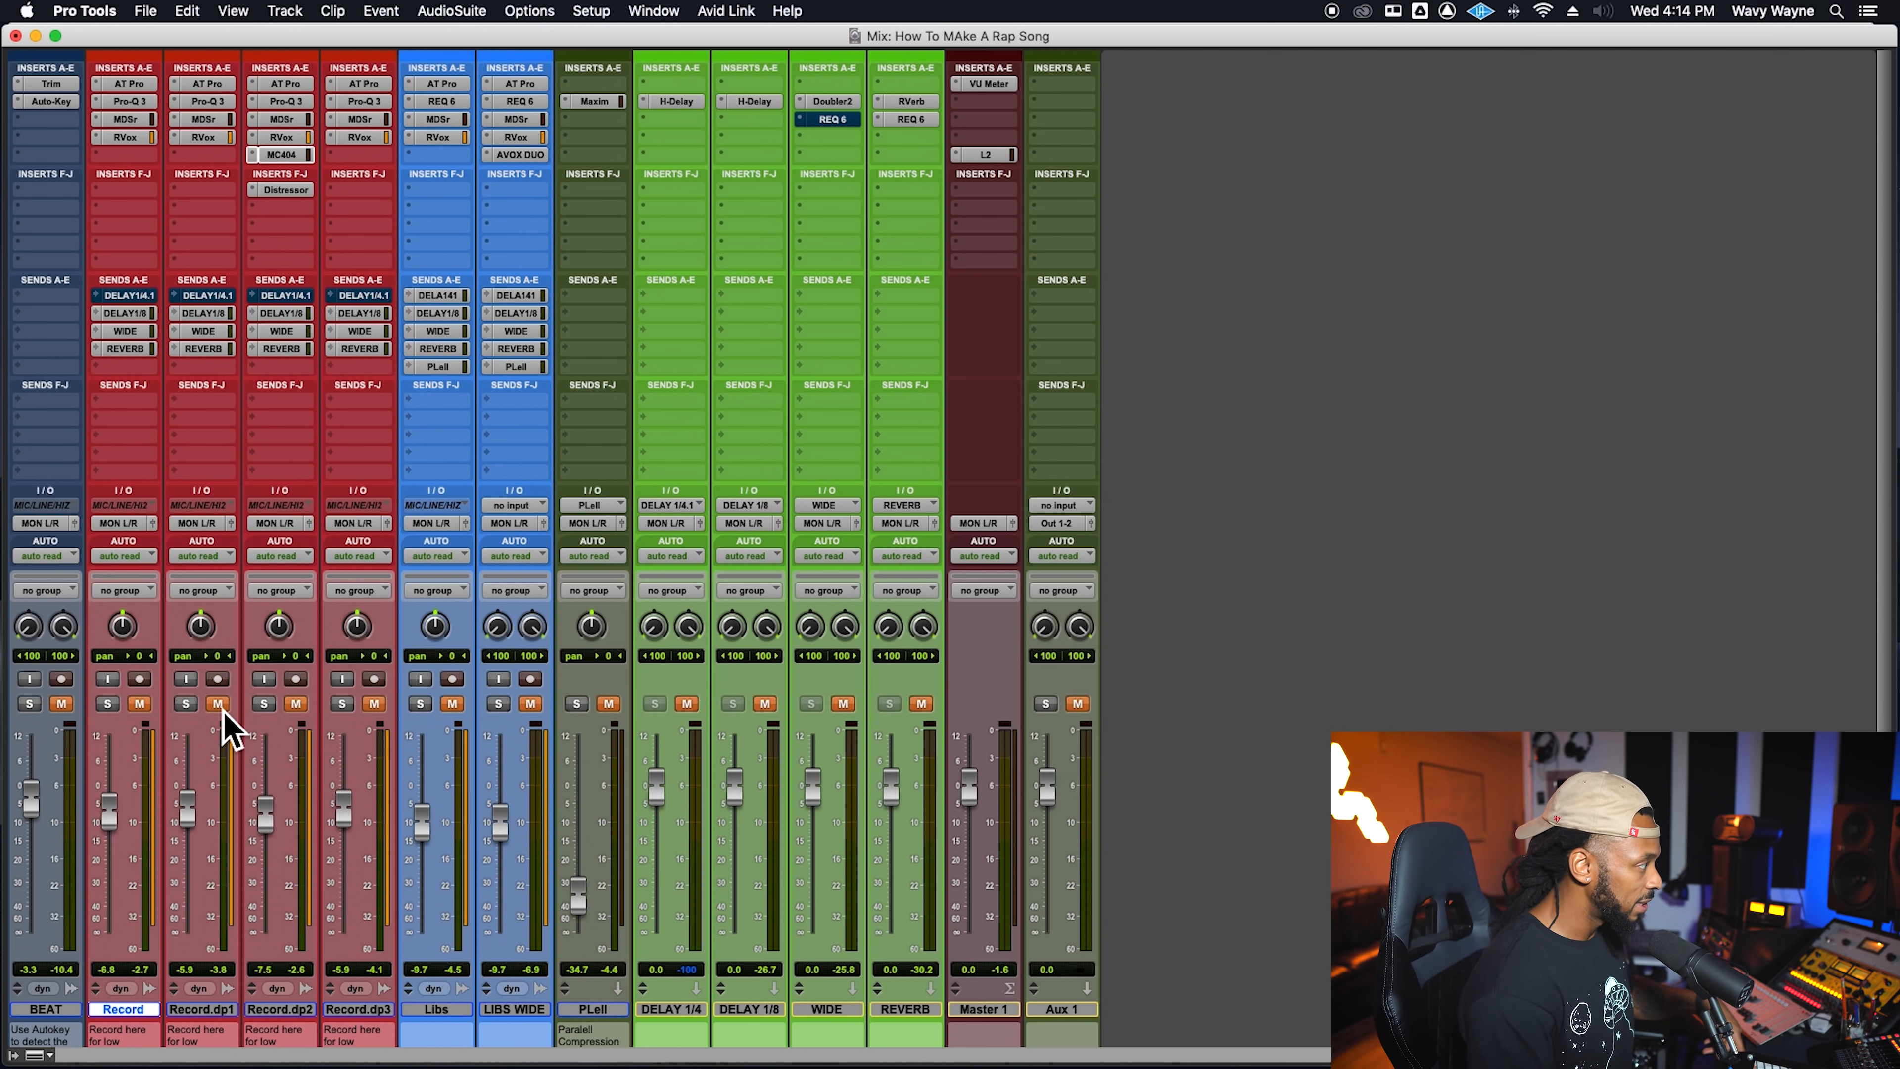
{"action": "left_click", "coordinate": [220, 707], "text": "alt"}
Try to turn on input monitoring for all audio tracks at once and dismiss the alert
{"action": "left_click", "coordinate": [186, 681], "text": "alt"}
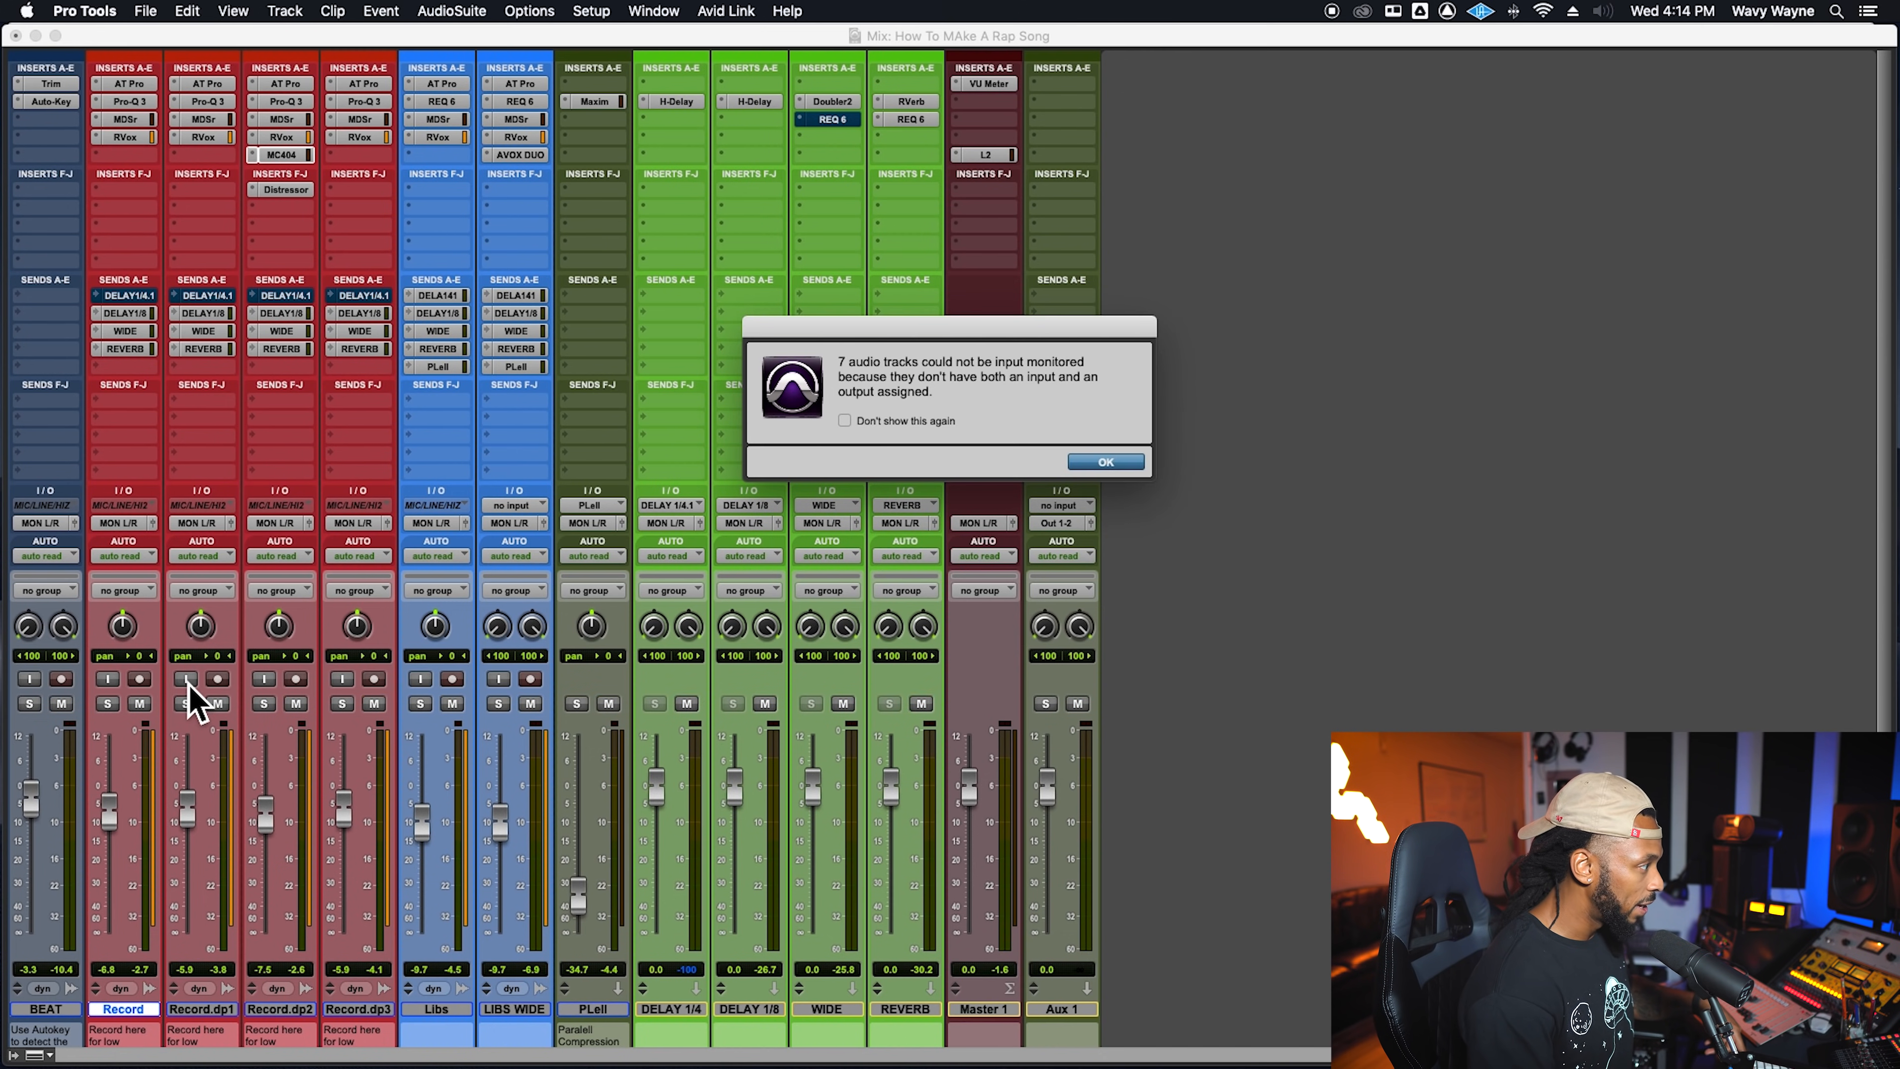
{"action": "key", "text": "Return"}
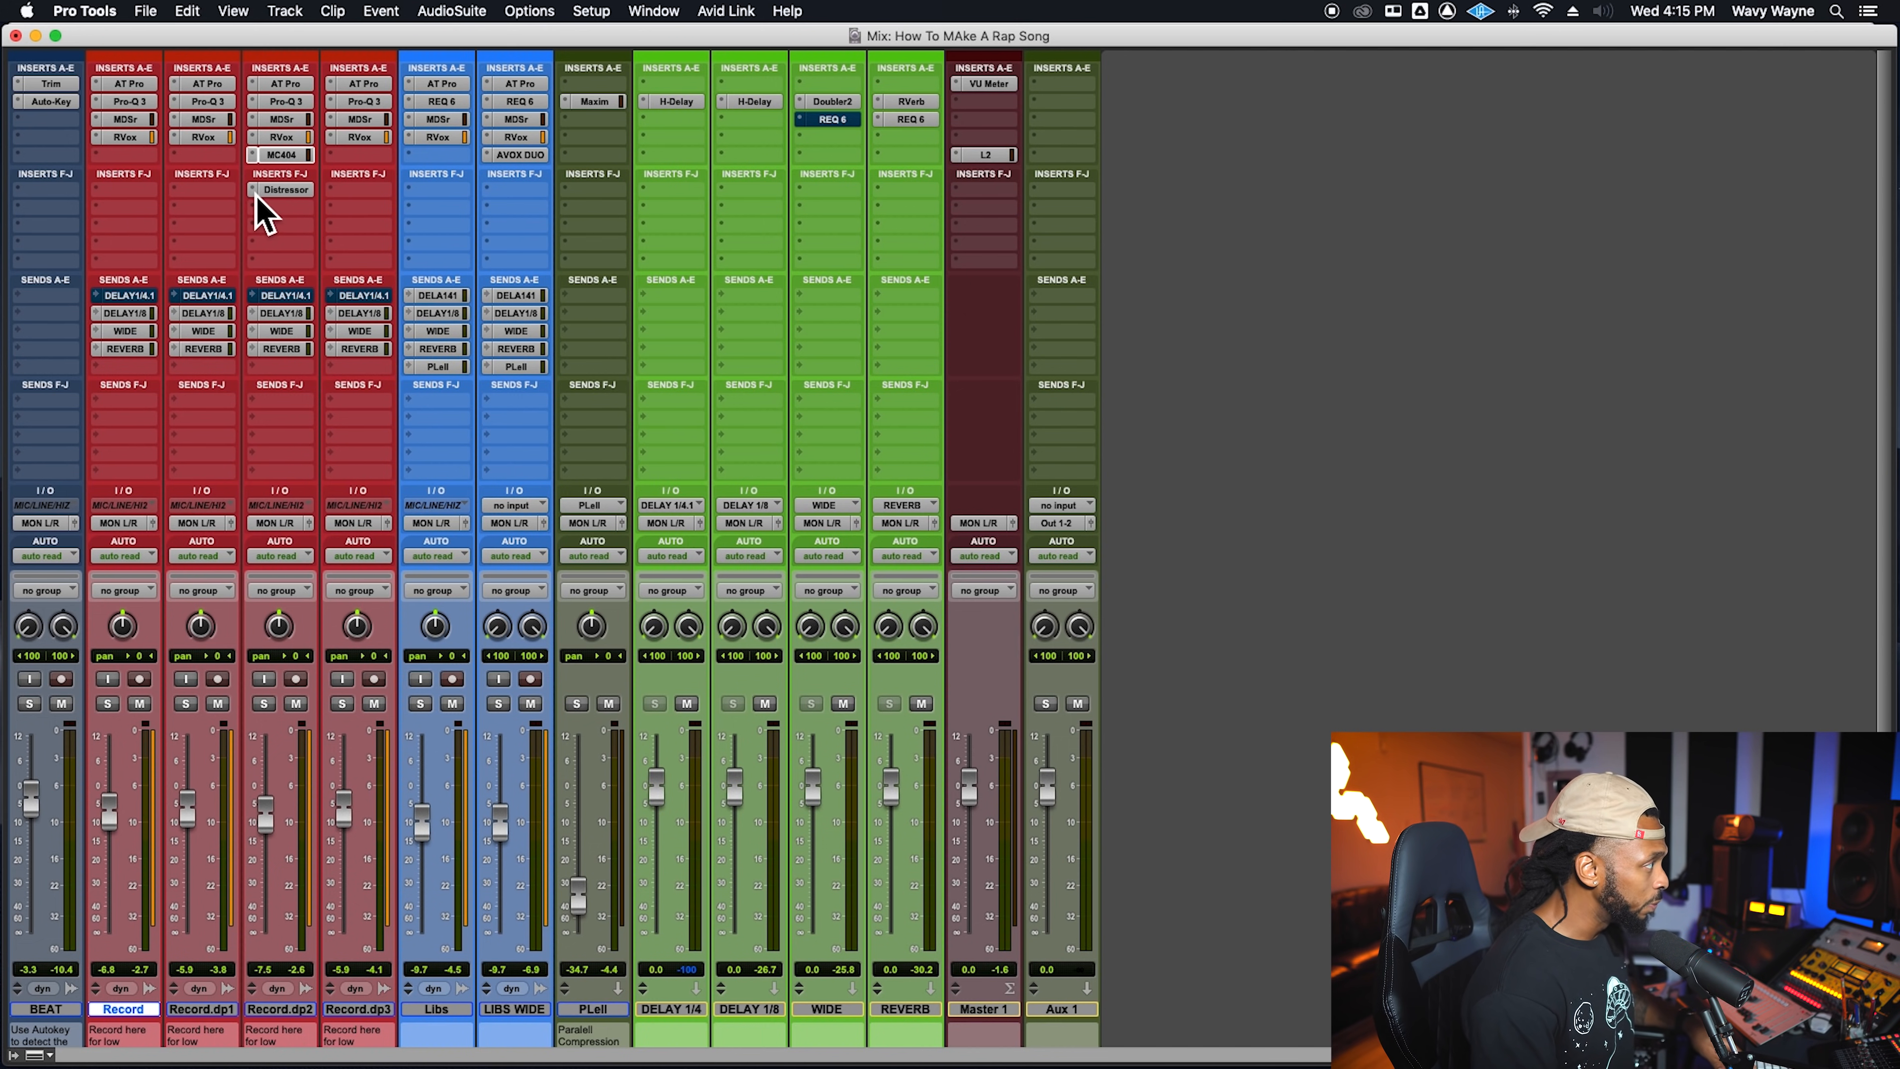
Insert the DeEsser plug-in in insert slot F on all tracks at once, replacing existing inserts, and move its window clear of the tracks
{"action": "left_click", "coordinate": [416, 196]}
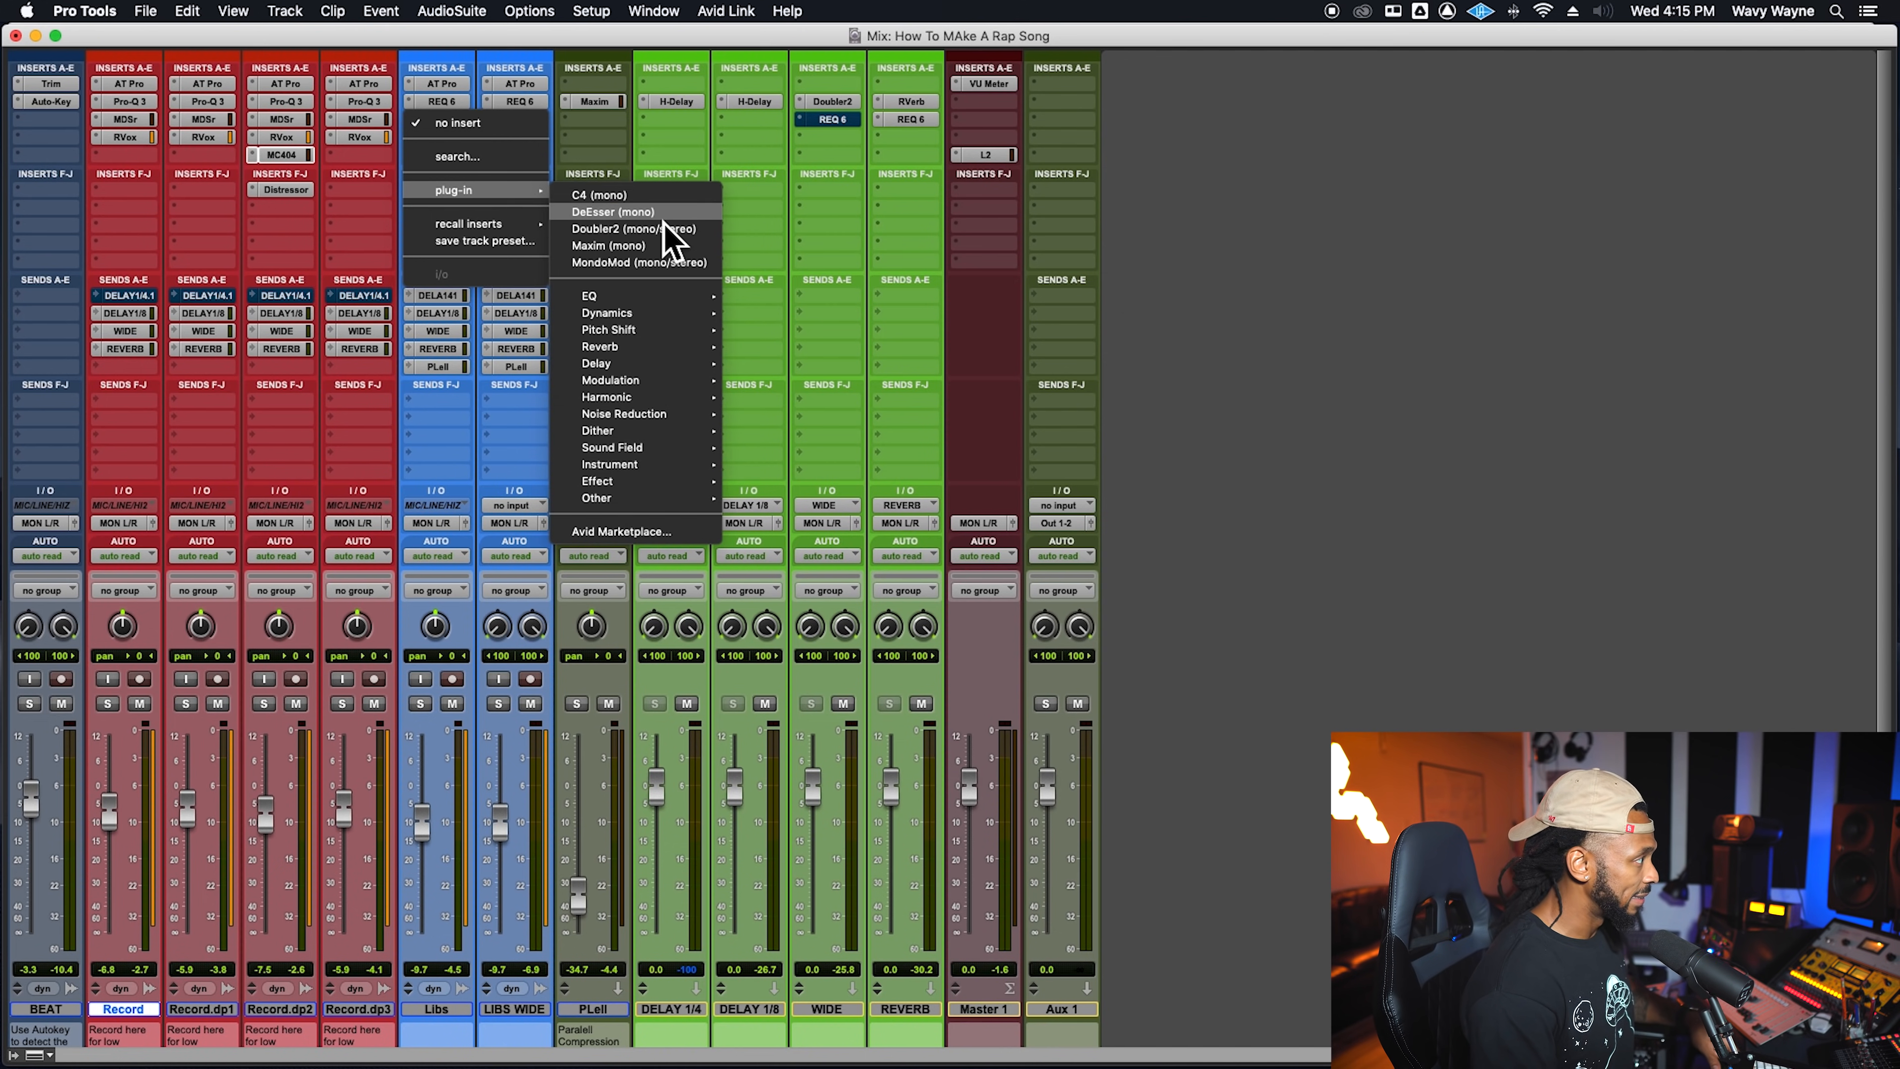
{"action": "left_click", "coordinate": [664, 228]}
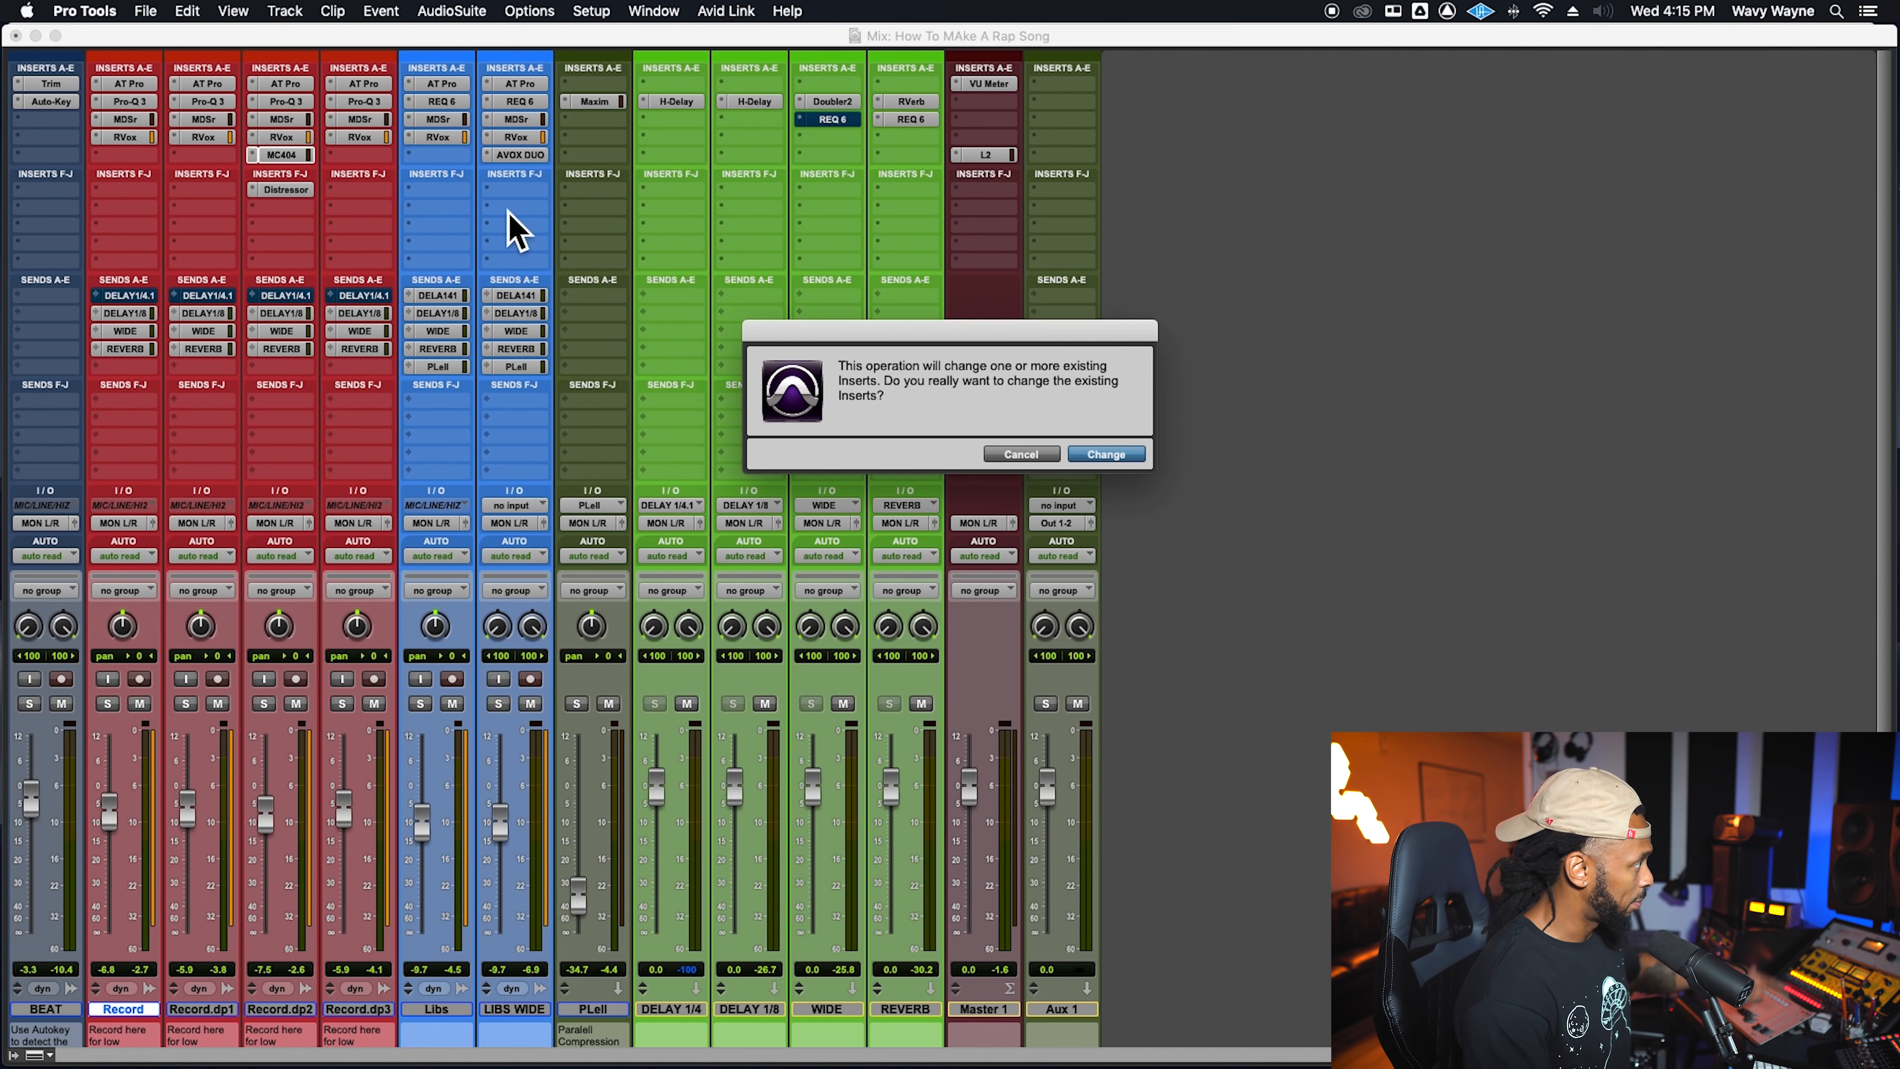
{"action": "left_click", "coordinate": [1106, 453]}
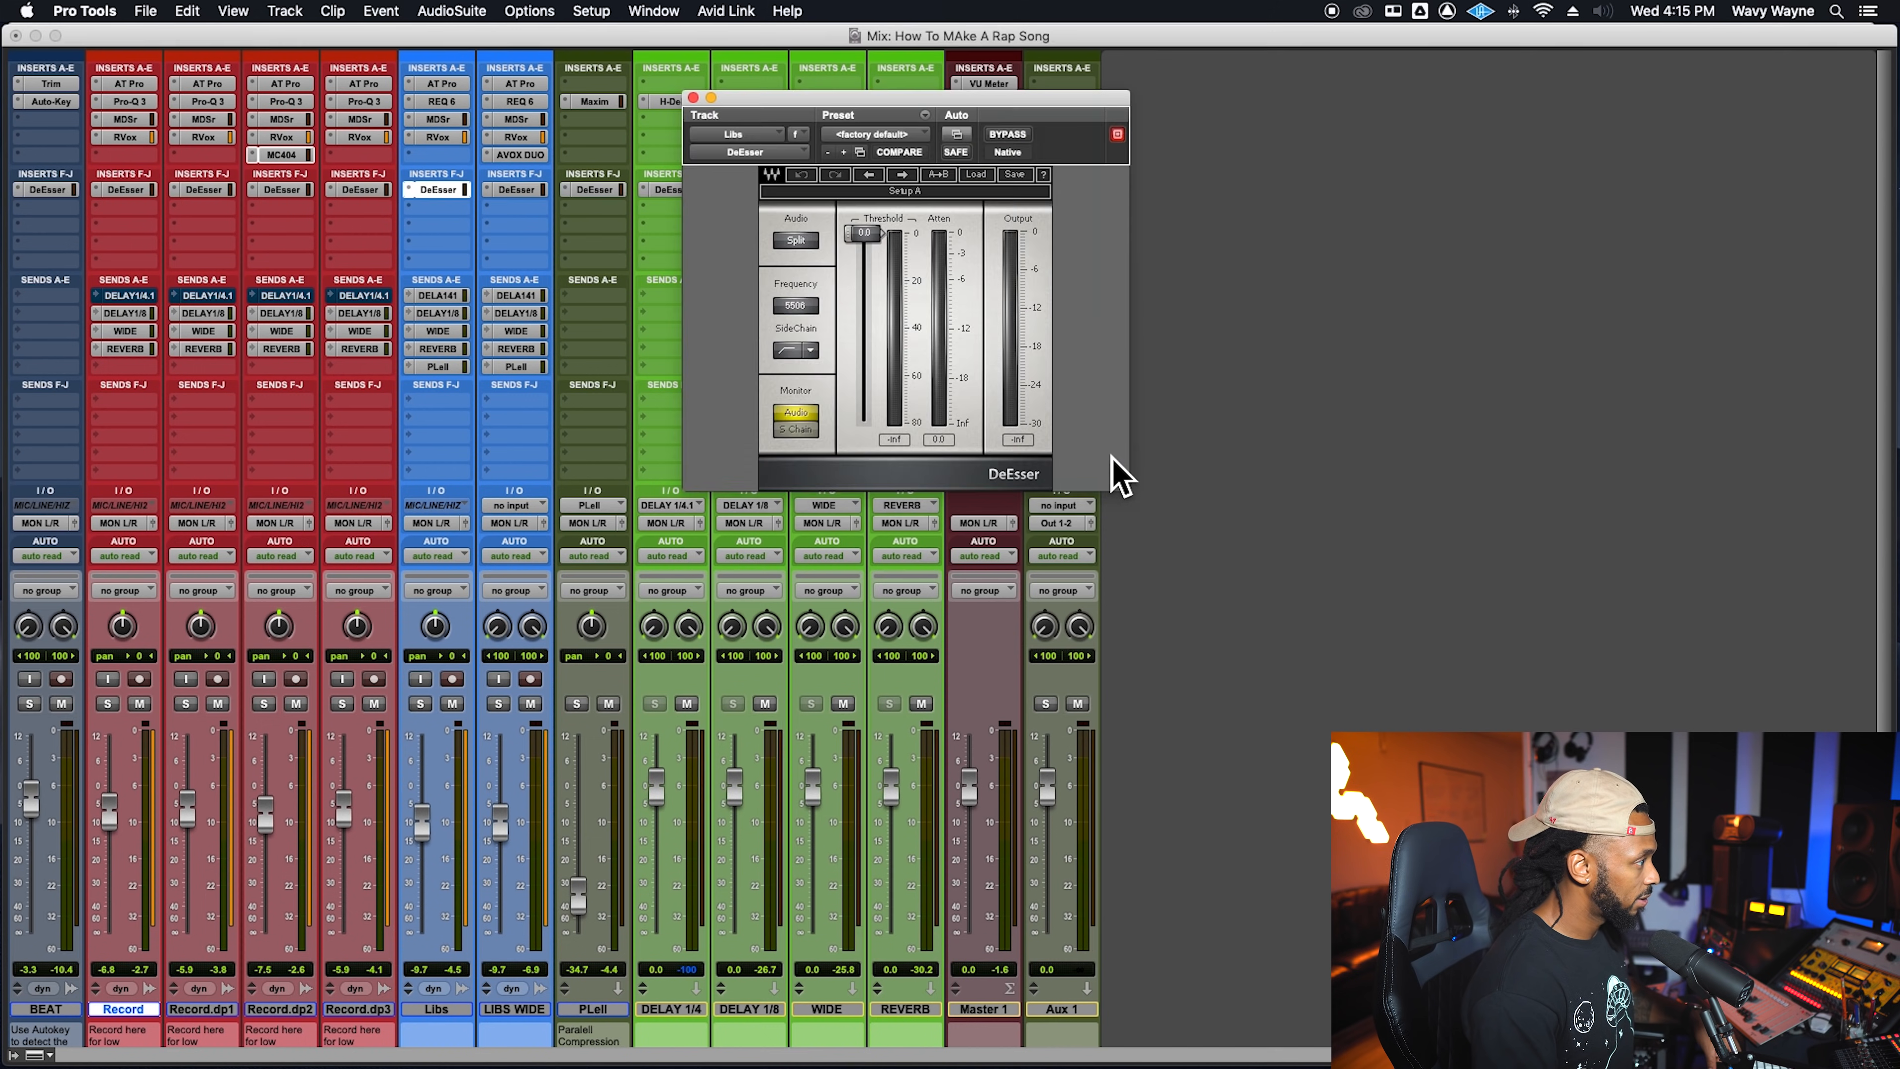
{"action": "left_click_drag", "start_coordinate": [799, 127], "coordinate": [1193, 358]}
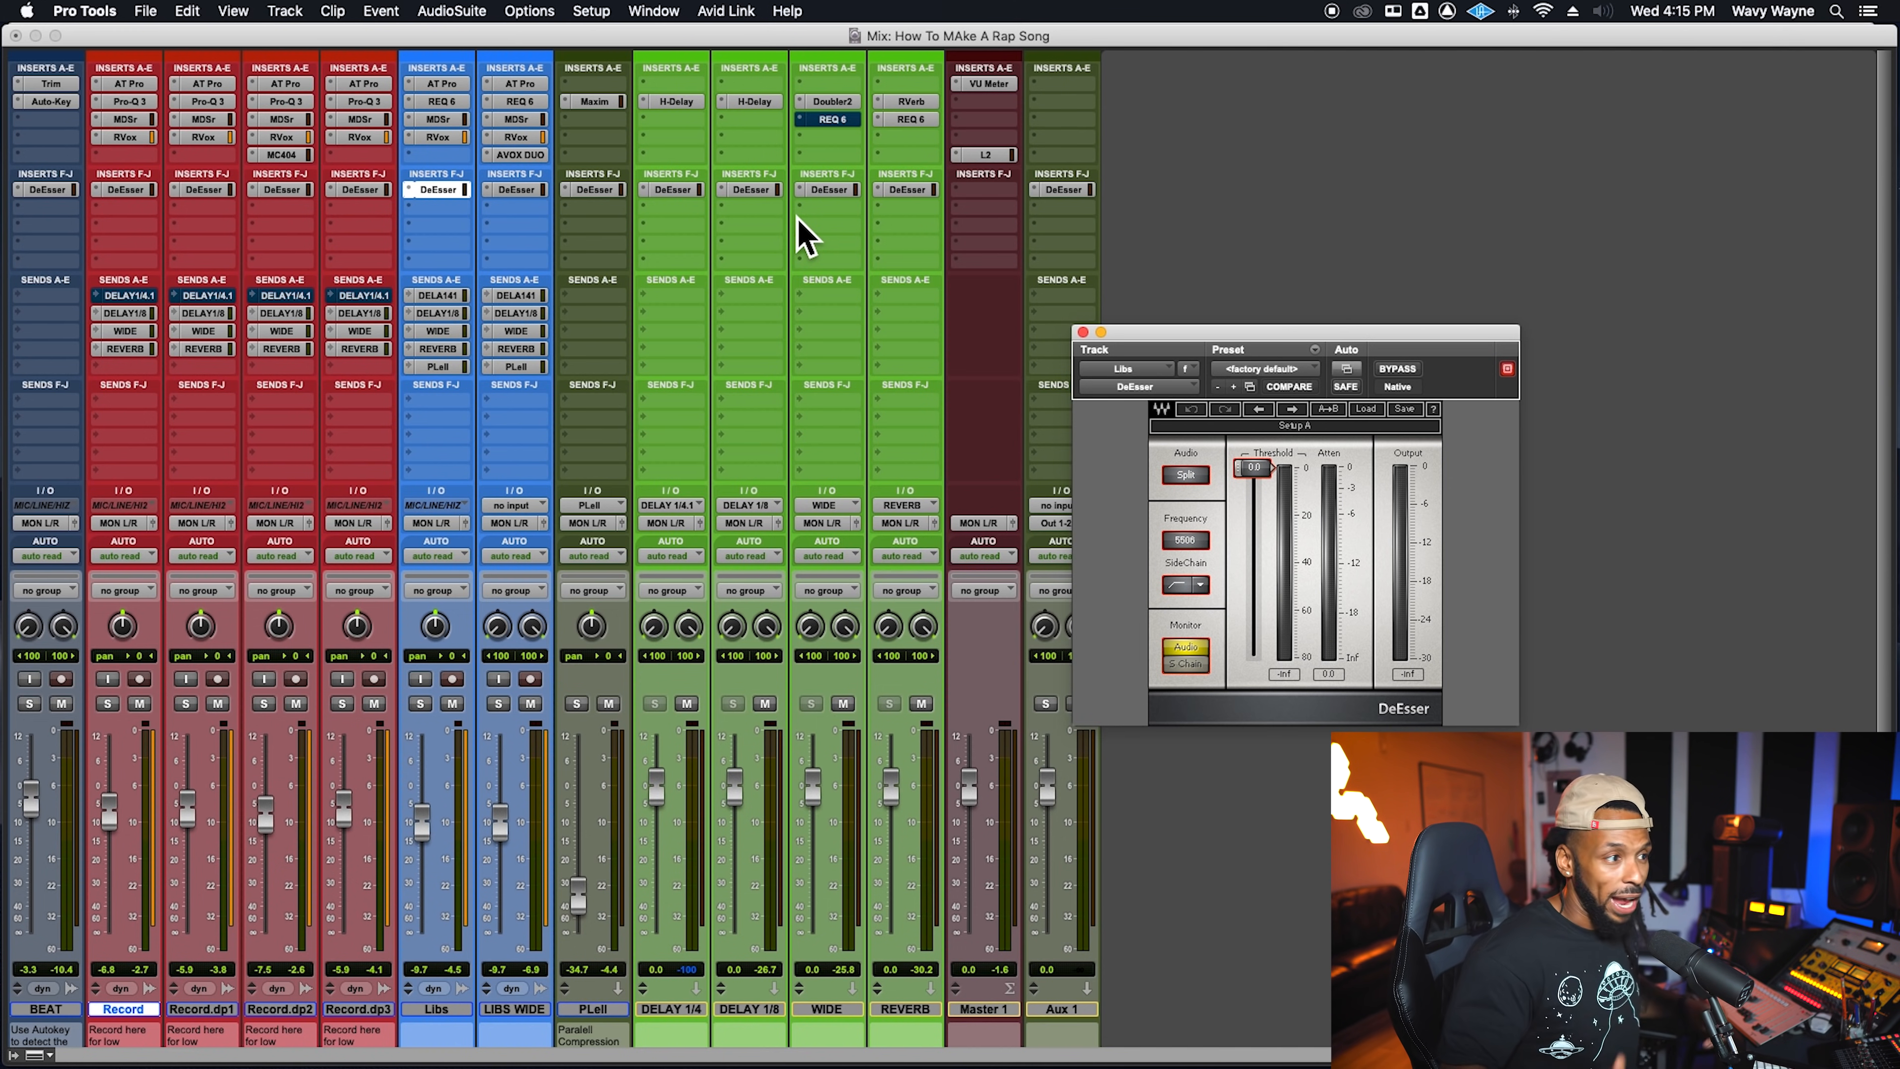
Select the DELAY 1/4 through REVERB tracks and remove the DeEsser insert from only those four tracks
{"action": "left_click", "coordinate": [666, 1019]}
{"action": "left_click", "coordinate": [914, 1016], "text": "shift"}
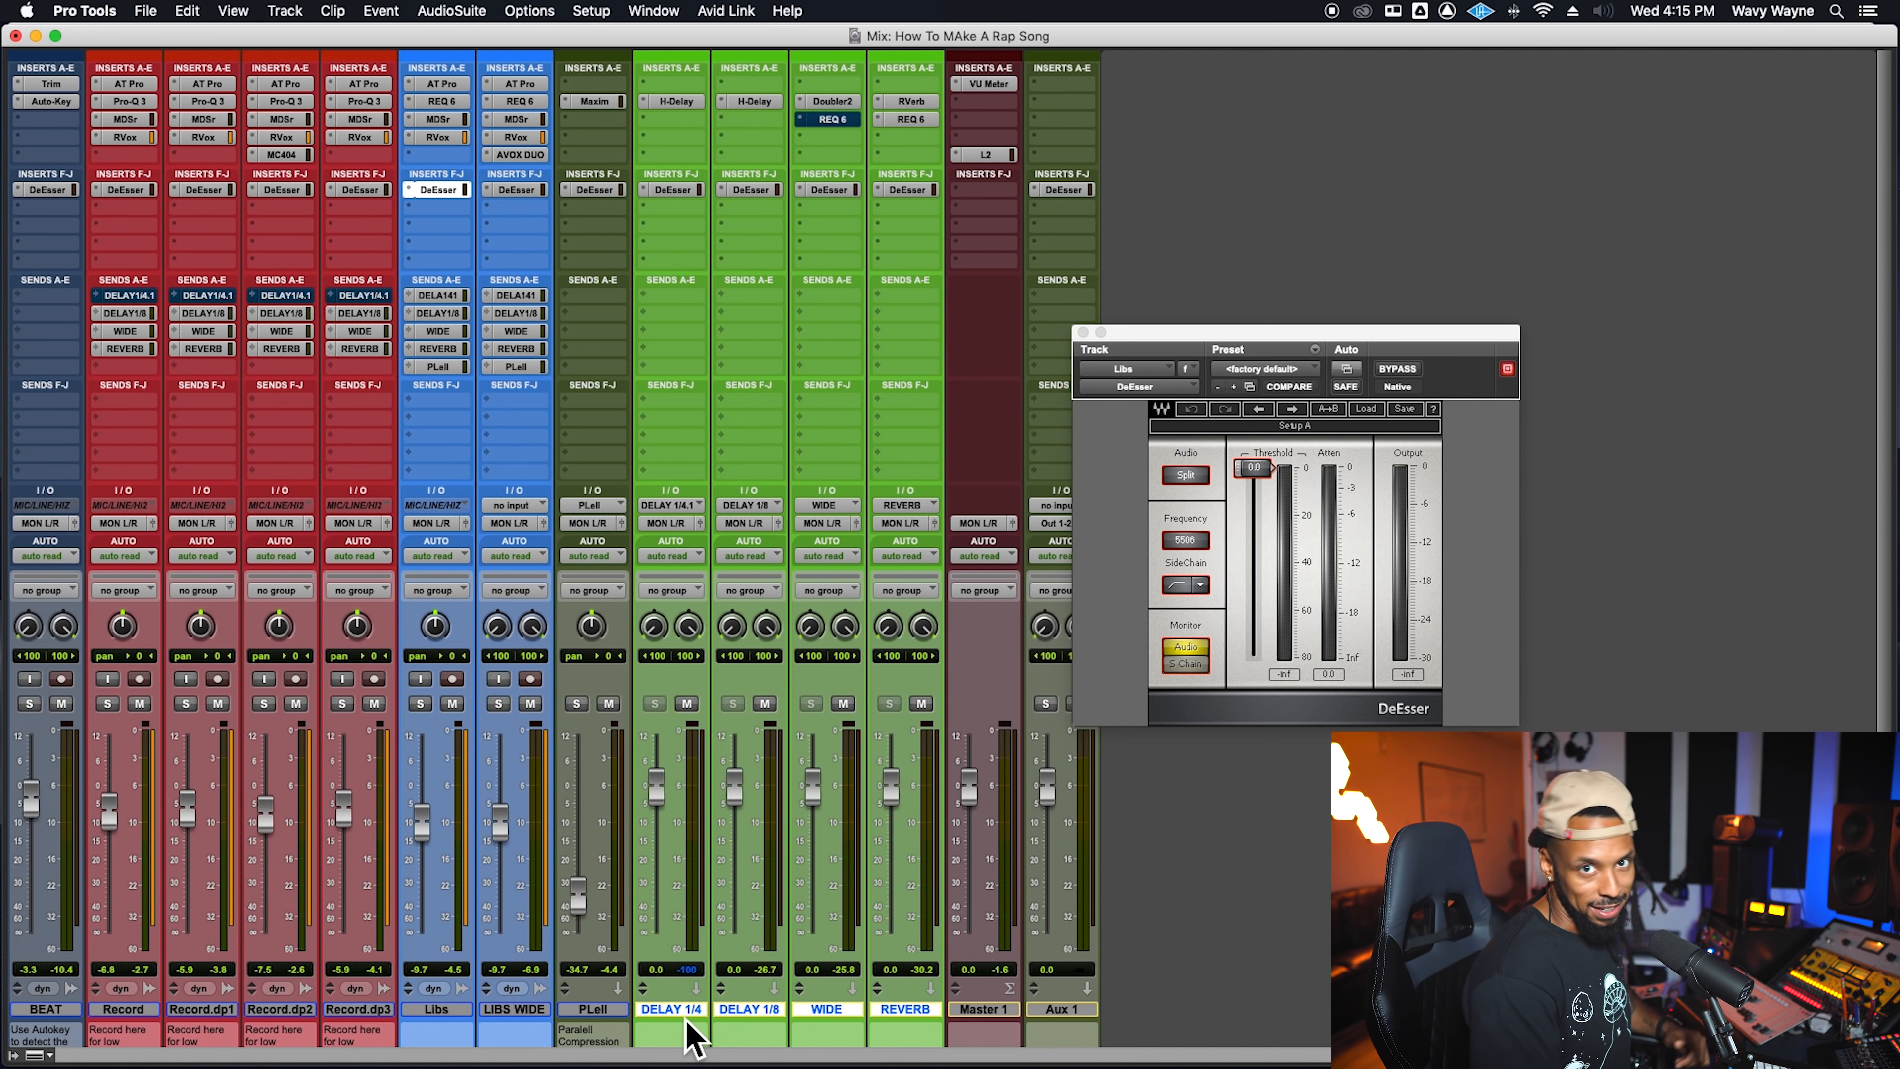
{"action": "right_click", "coordinate": [670, 1018]}
{"action": "left_click", "coordinate": [668, 1022]}
{"action": "left_click", "coordinate": [664, 1021]}
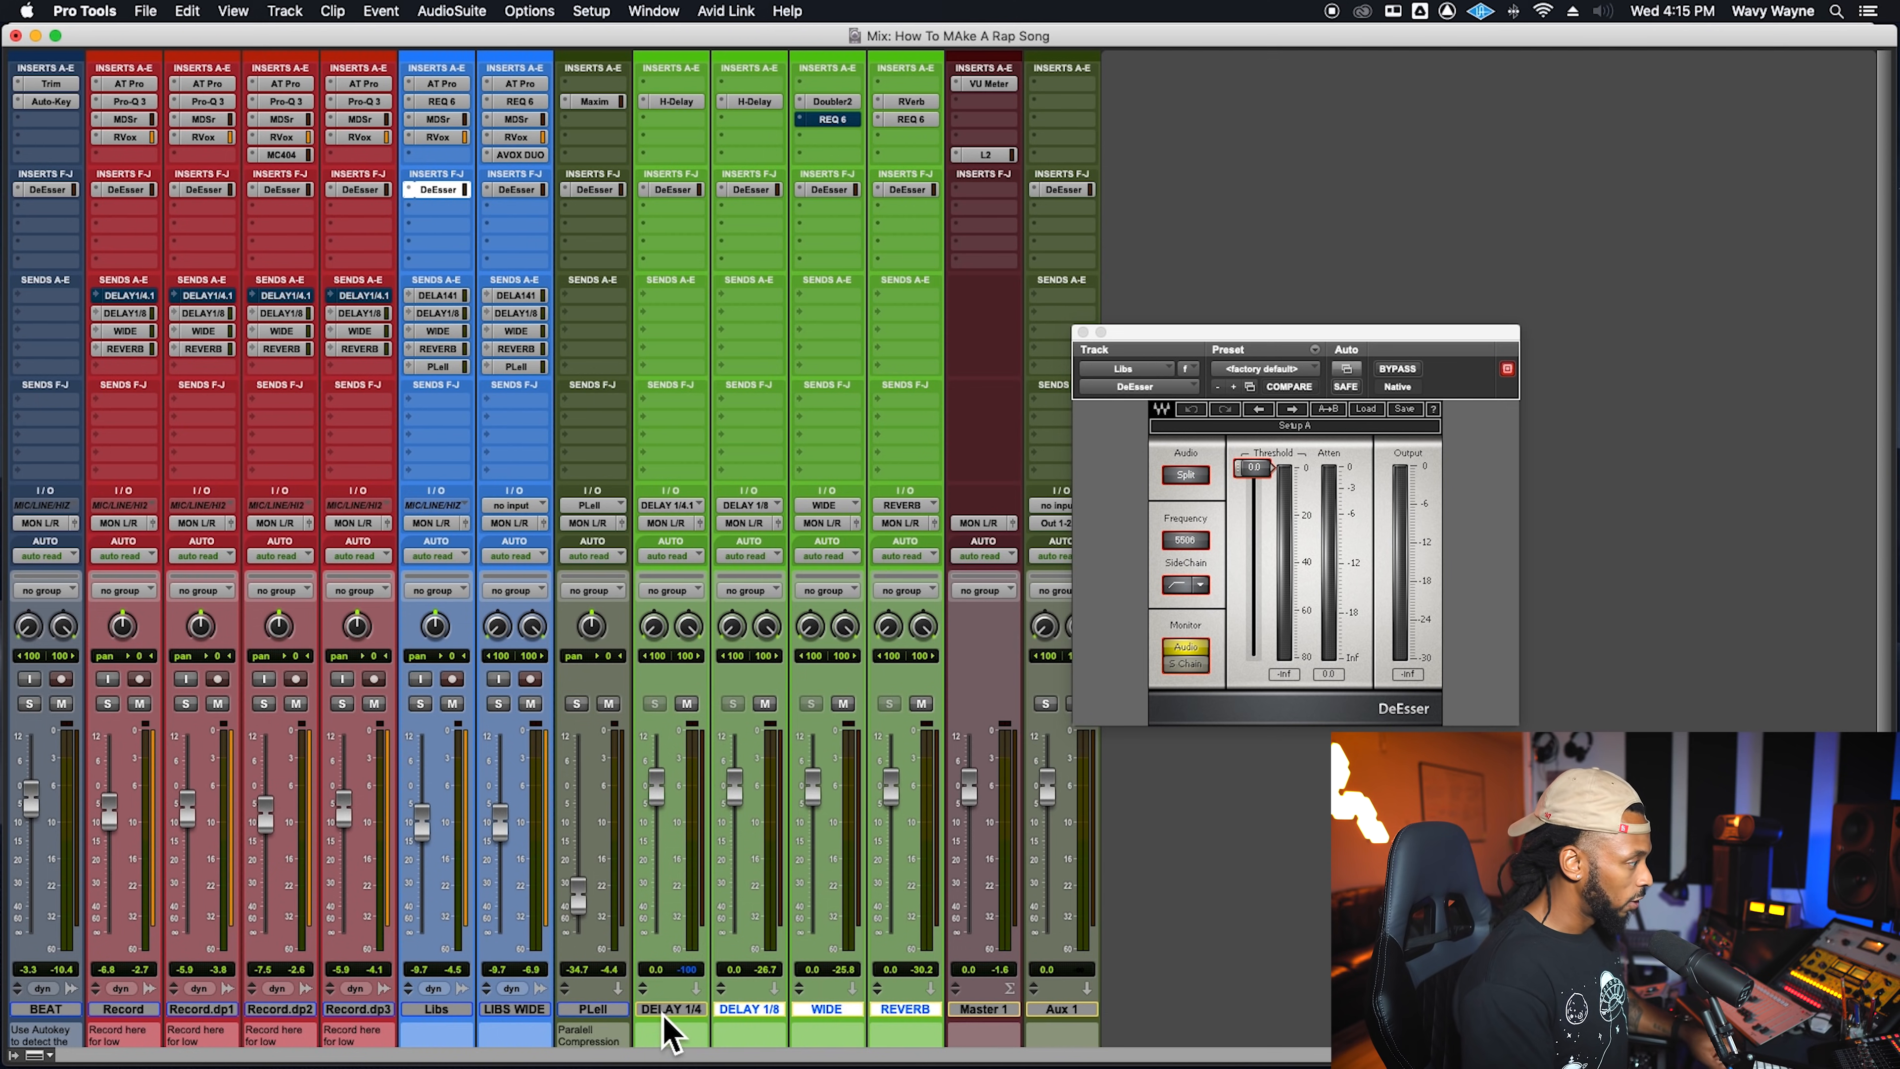
{"action": "left_click", "coordinate": [913, 1018], "text": "shift"}
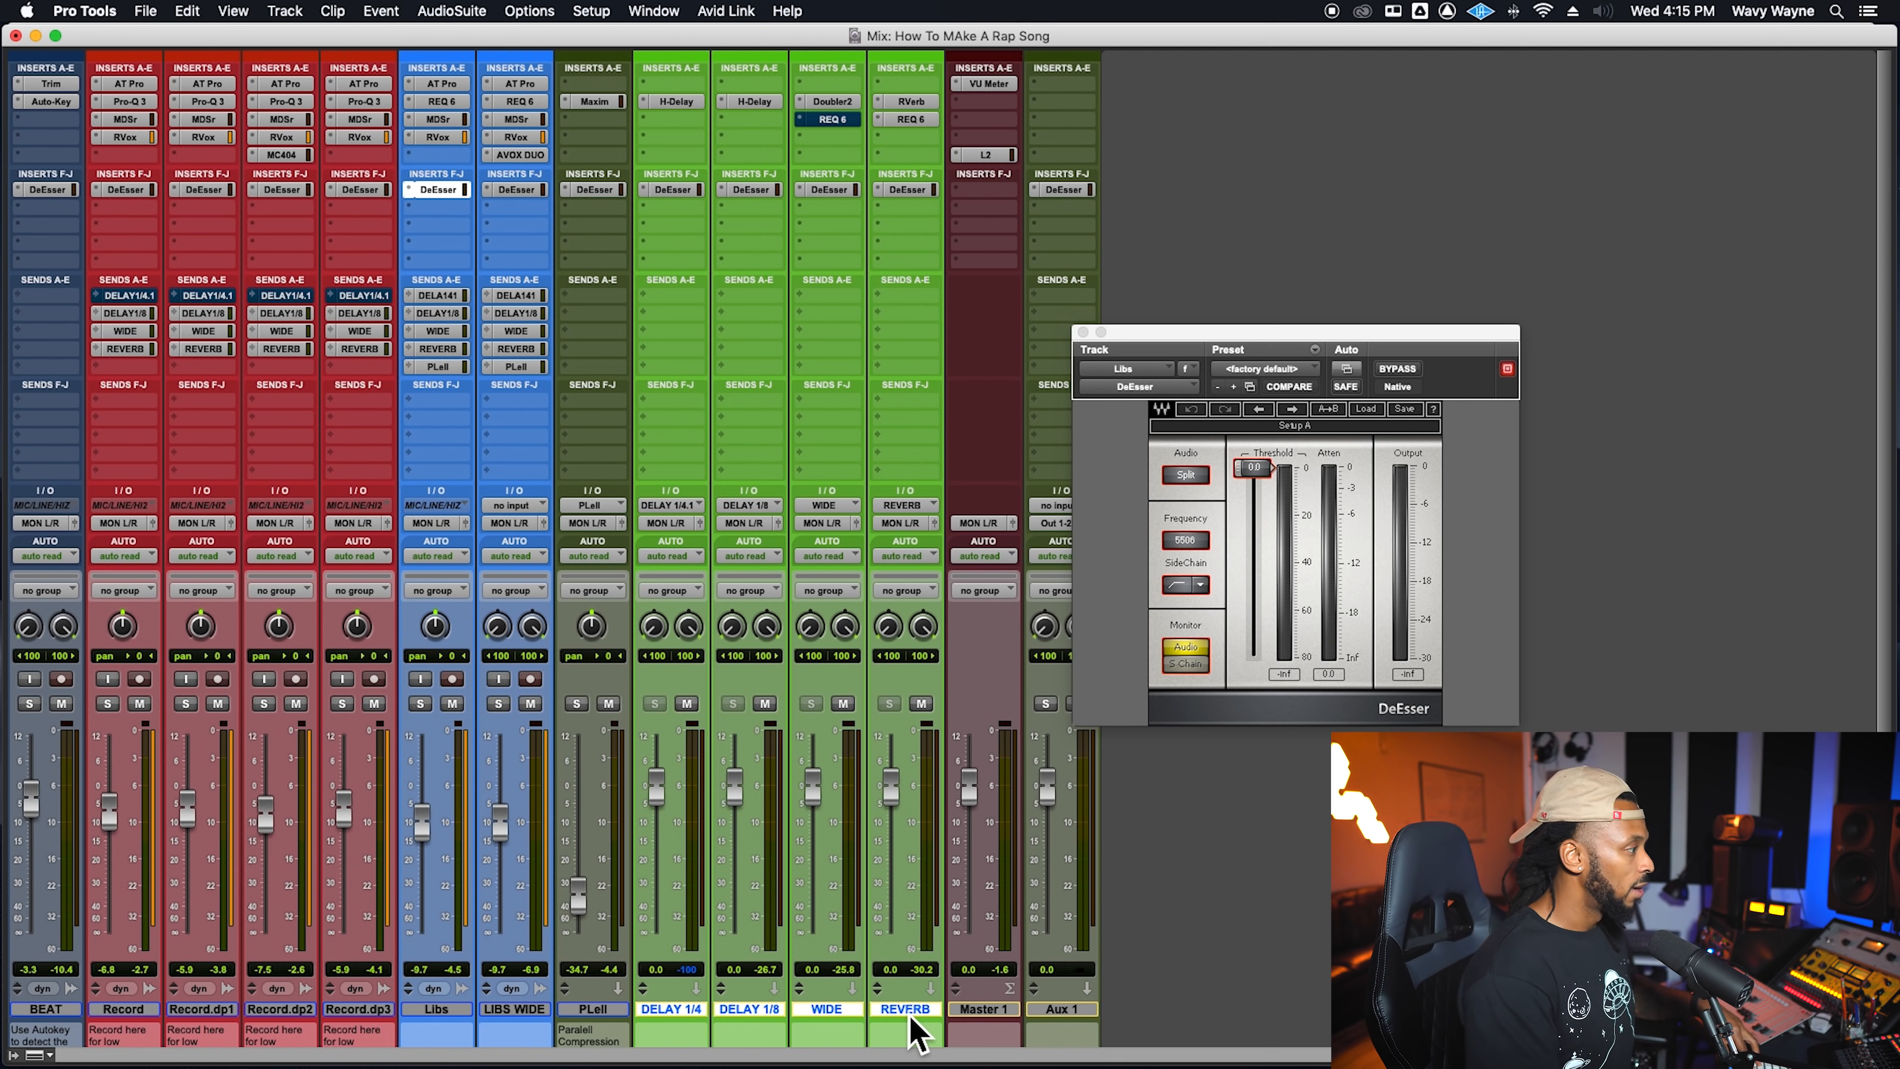
{"action": "left_click", "coordinate": [648, 203]}
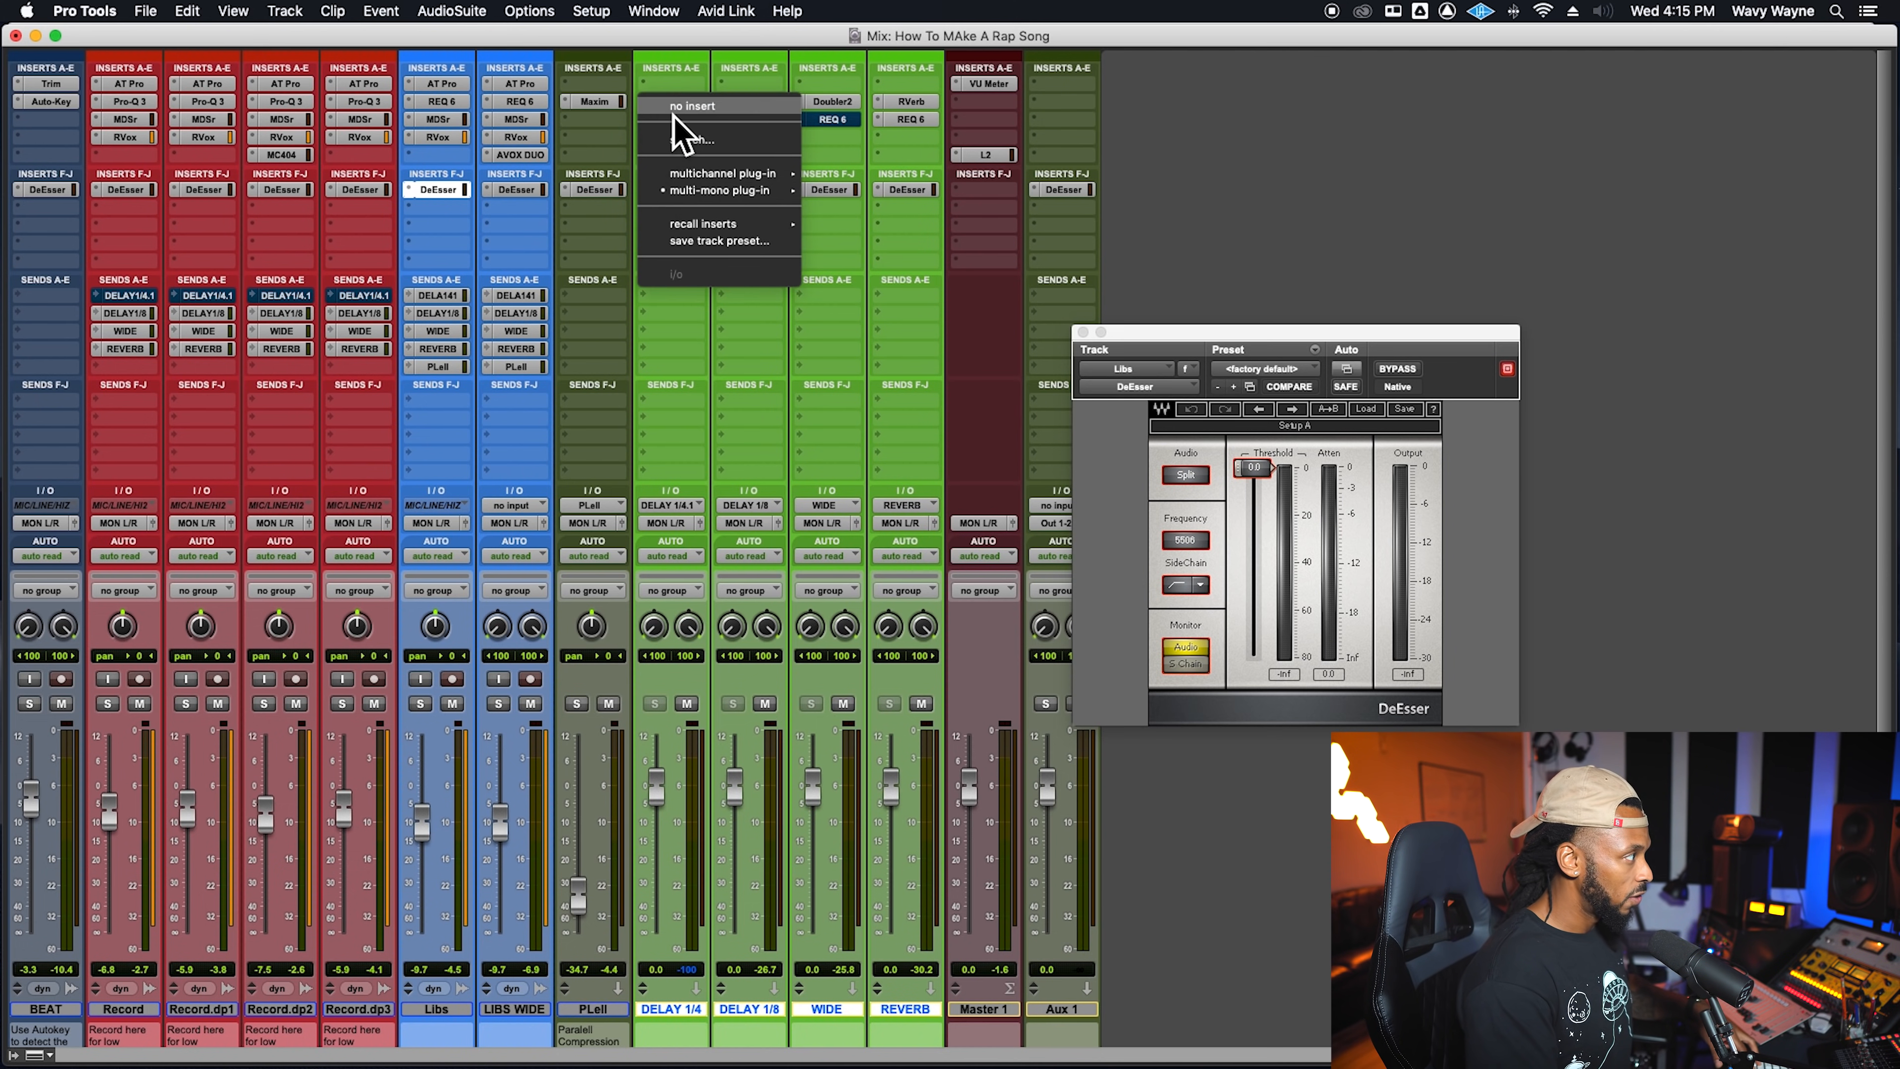
{"action": "left_click", "coordinate": [668, 135]}
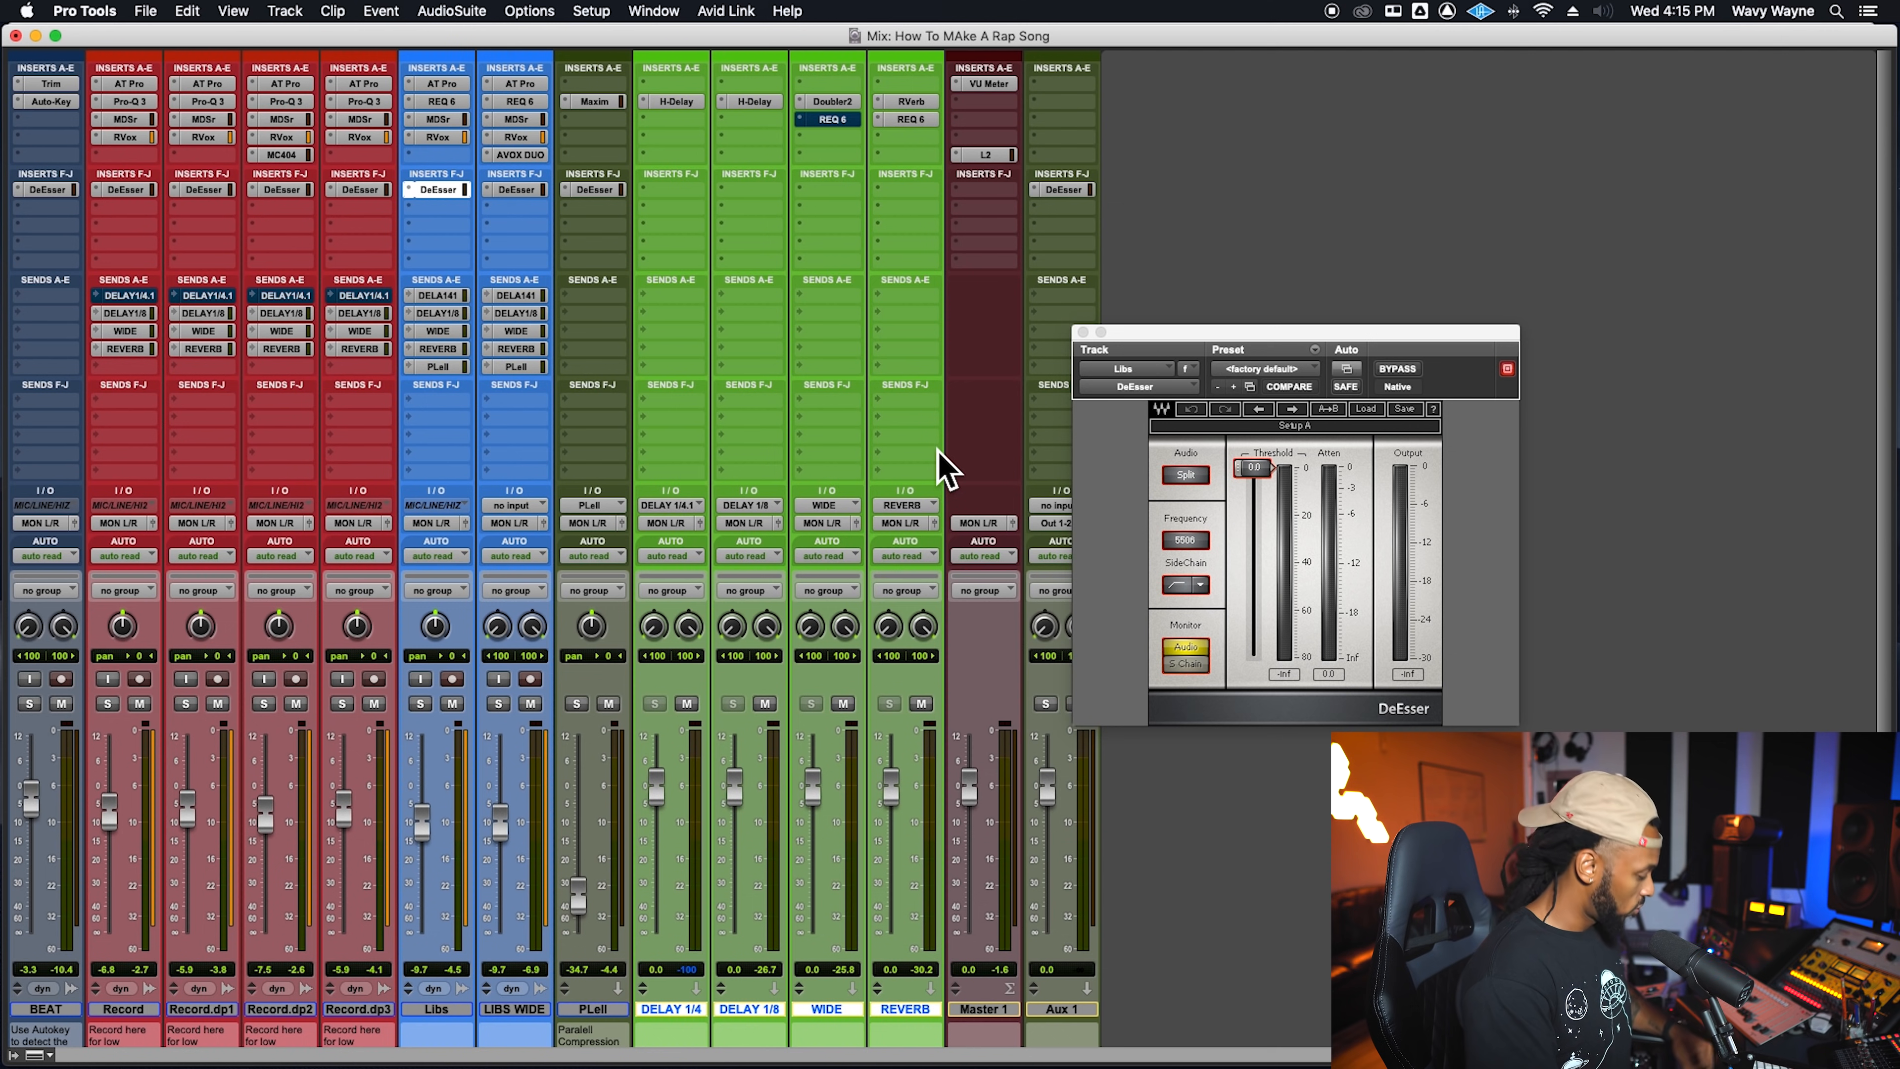
Toggle mute on and off for the four selected effect tracks together and route their outputs to Bus 15-16 (Stereo)
{"action": "left_click", "coordinate": [845, 707], "text": "alt+shift"}
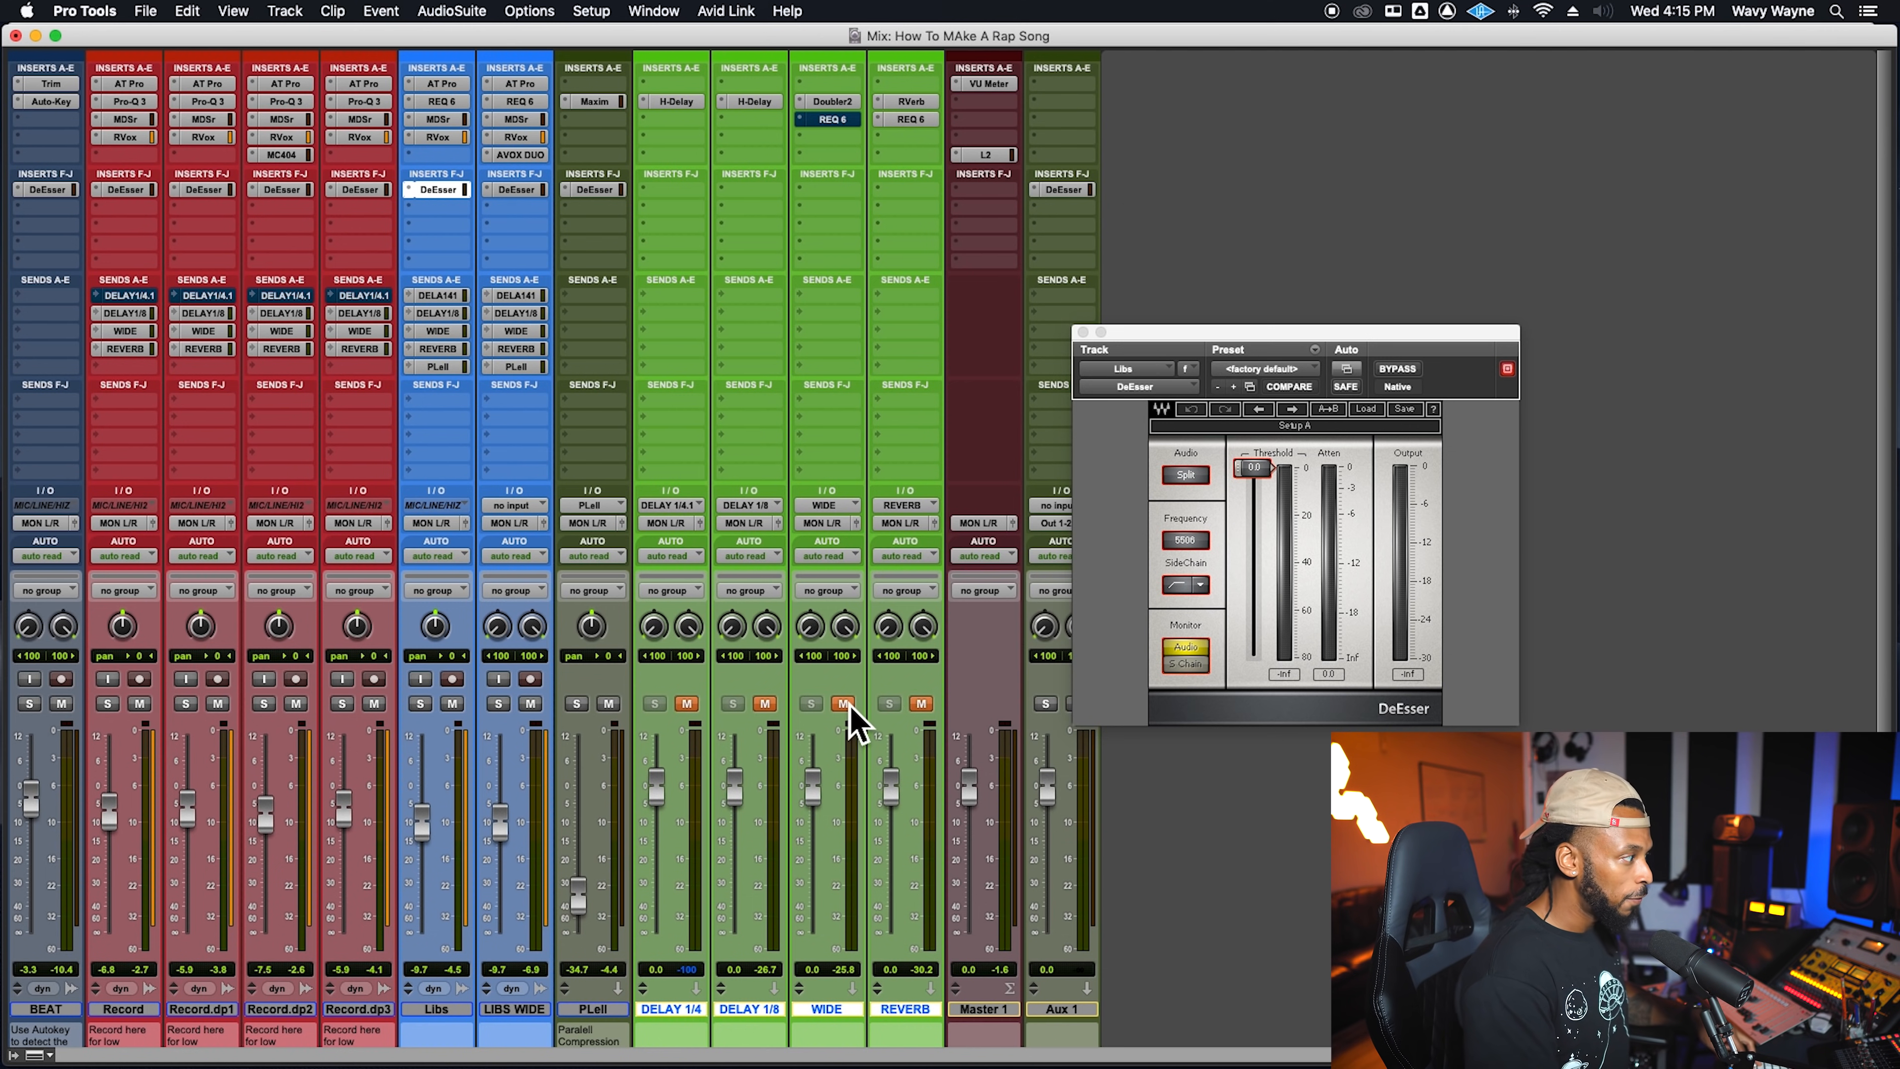
{"action": "left_click", "coordinate": [845, 707], "text": "alt+shift"}
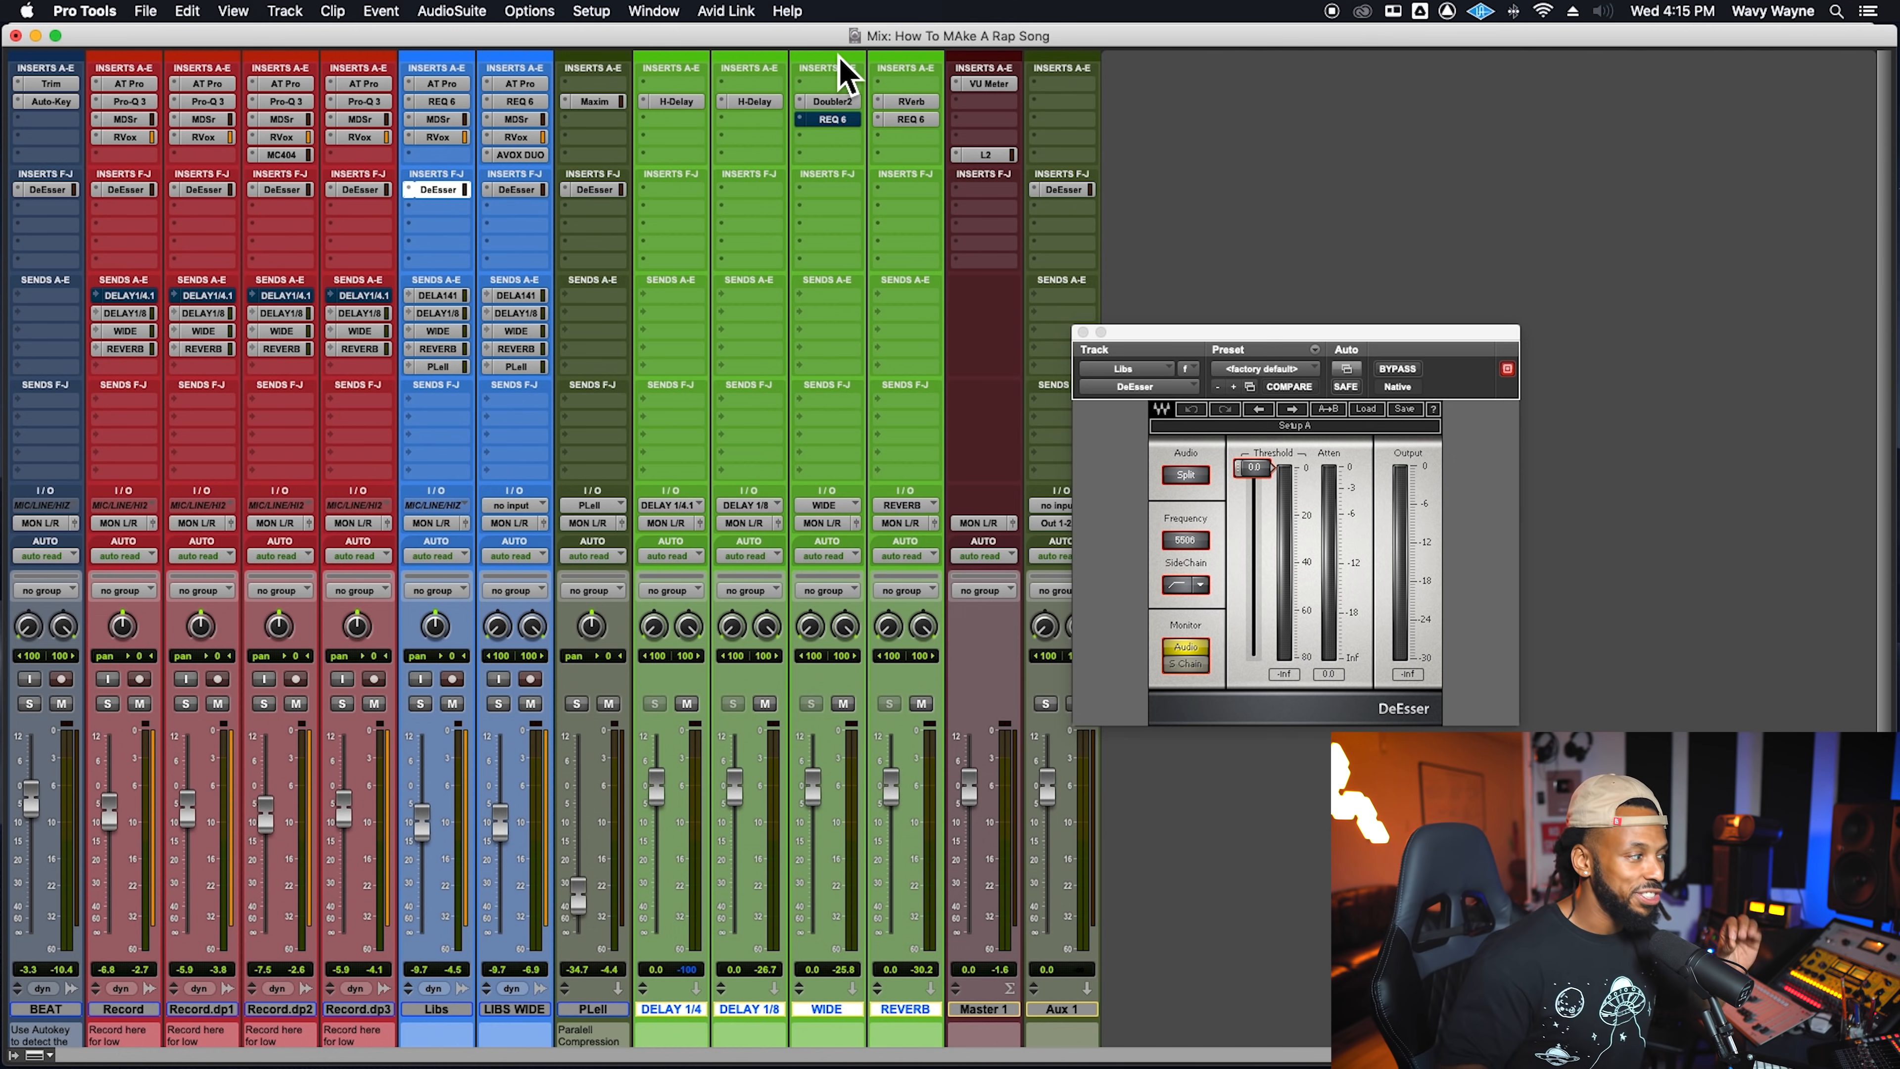
{"action": "left_click", "coordinate": [827, 523]}
{"action": "mouse_move", "coordinate": [836, 542]}
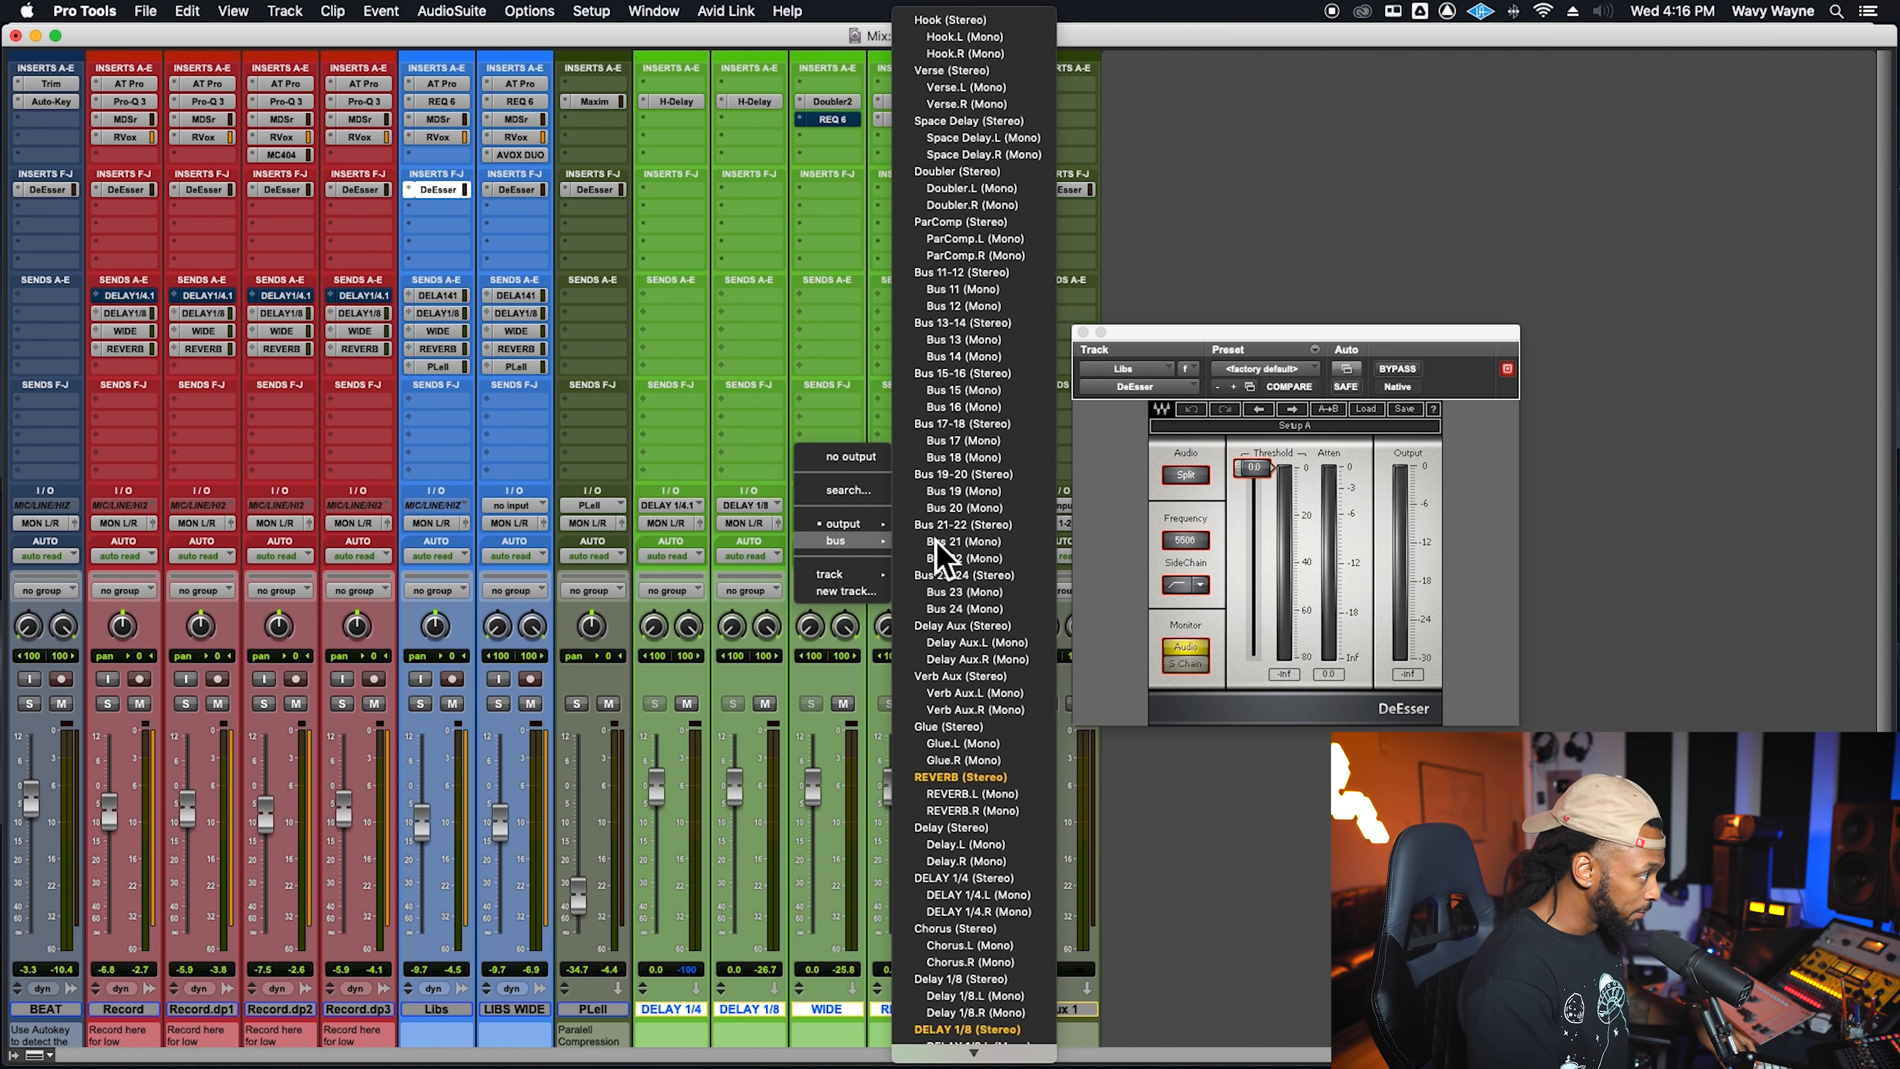
{"action": "left_click", "coordinate": [965, 373], "text": "alt+shift"}
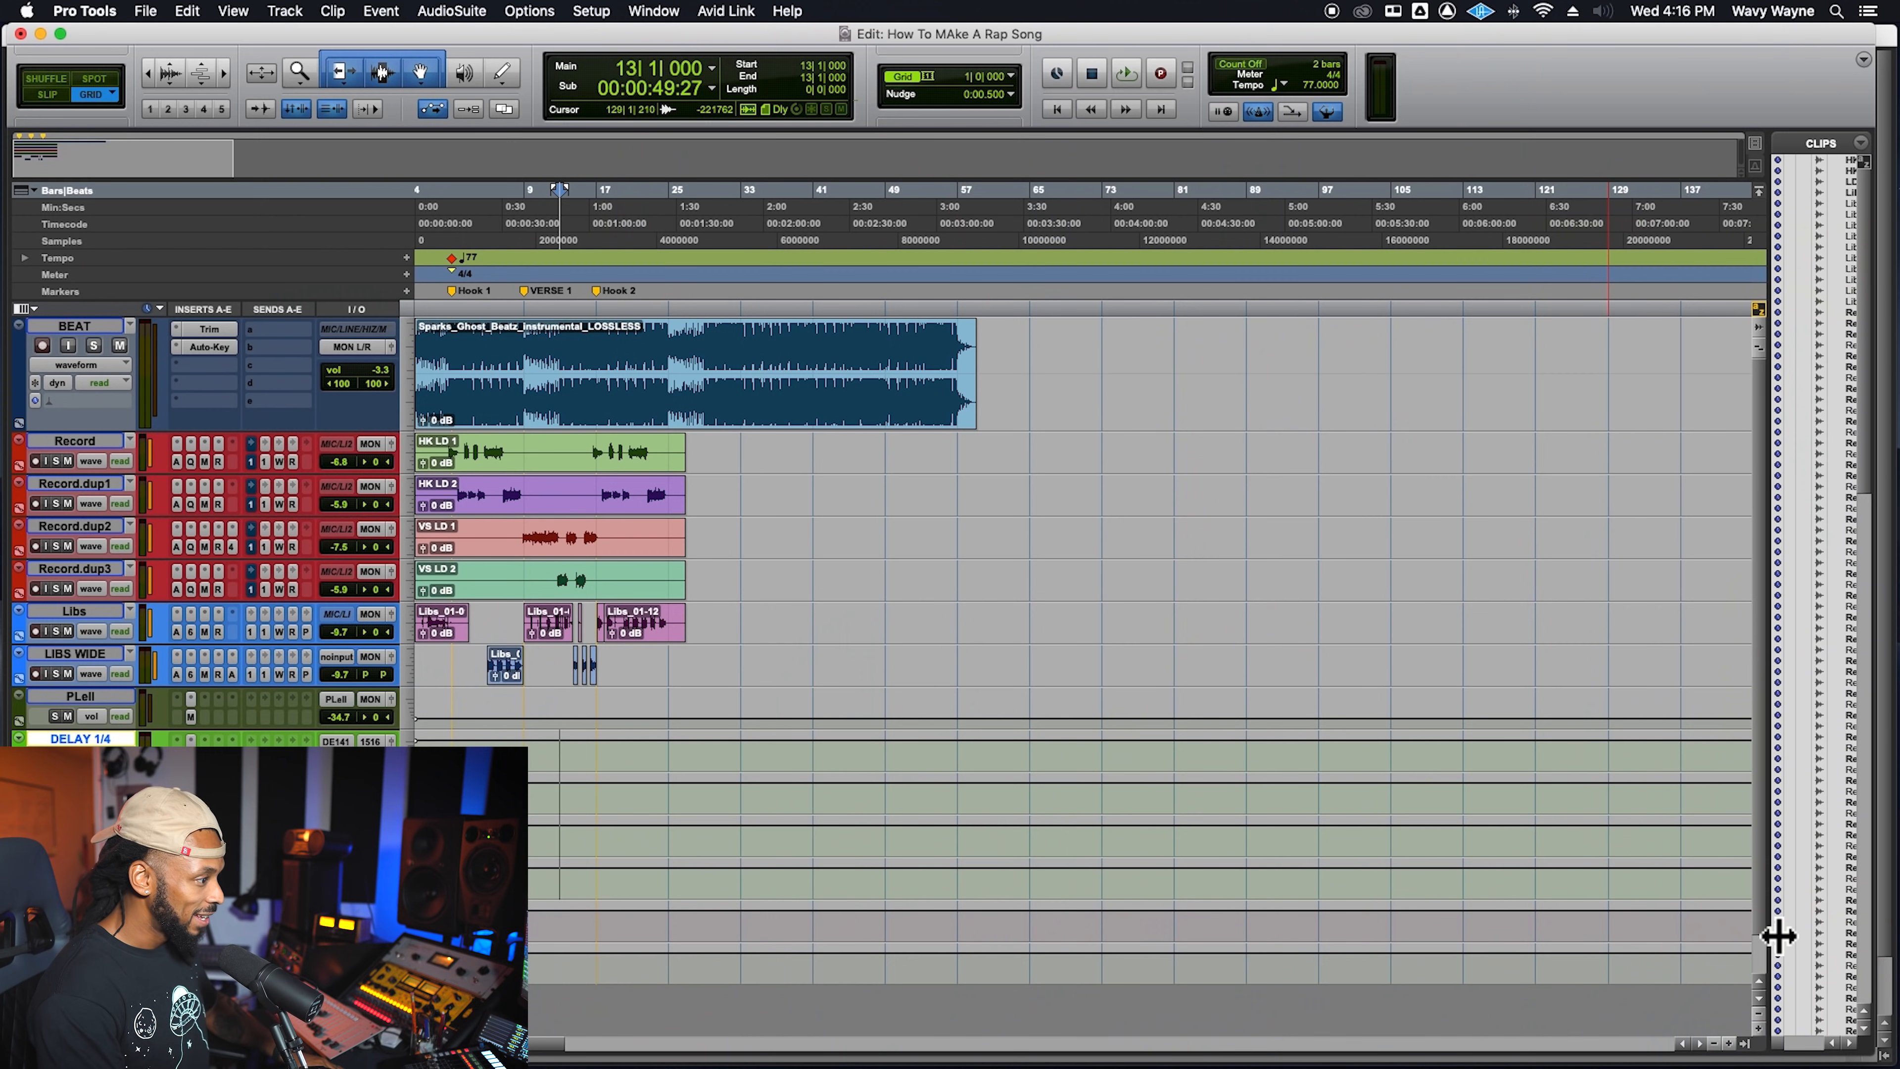
Widen the Clips list, select bars 42 to 46 of the BEAT clip, and open the AudioSuite Vari-Fi processor for that selection
{"action": "left_click_drag", "start_coordinate": [1779, 936], "coordinate": [1638, 933]}
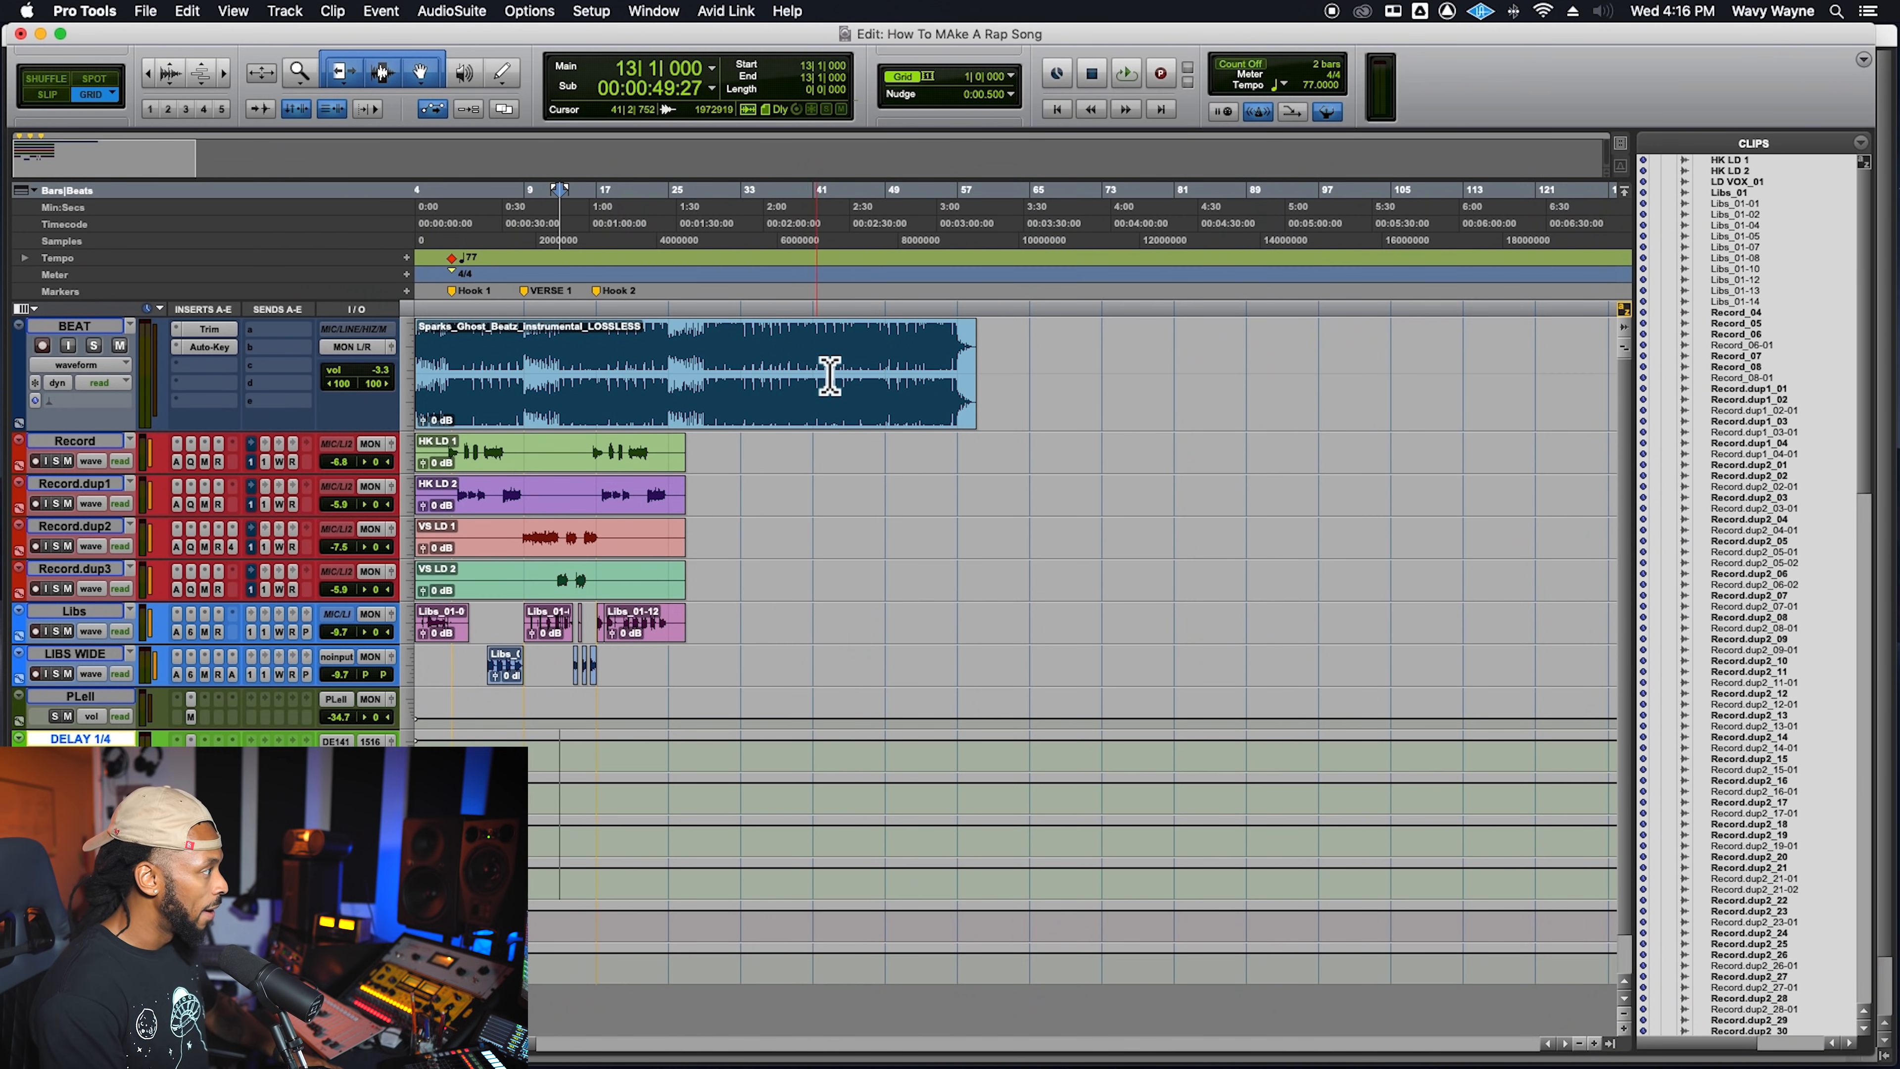
{"action": "left_click_drag", "start_coordinate": [830, 352], "coordinate": [866, 352]}
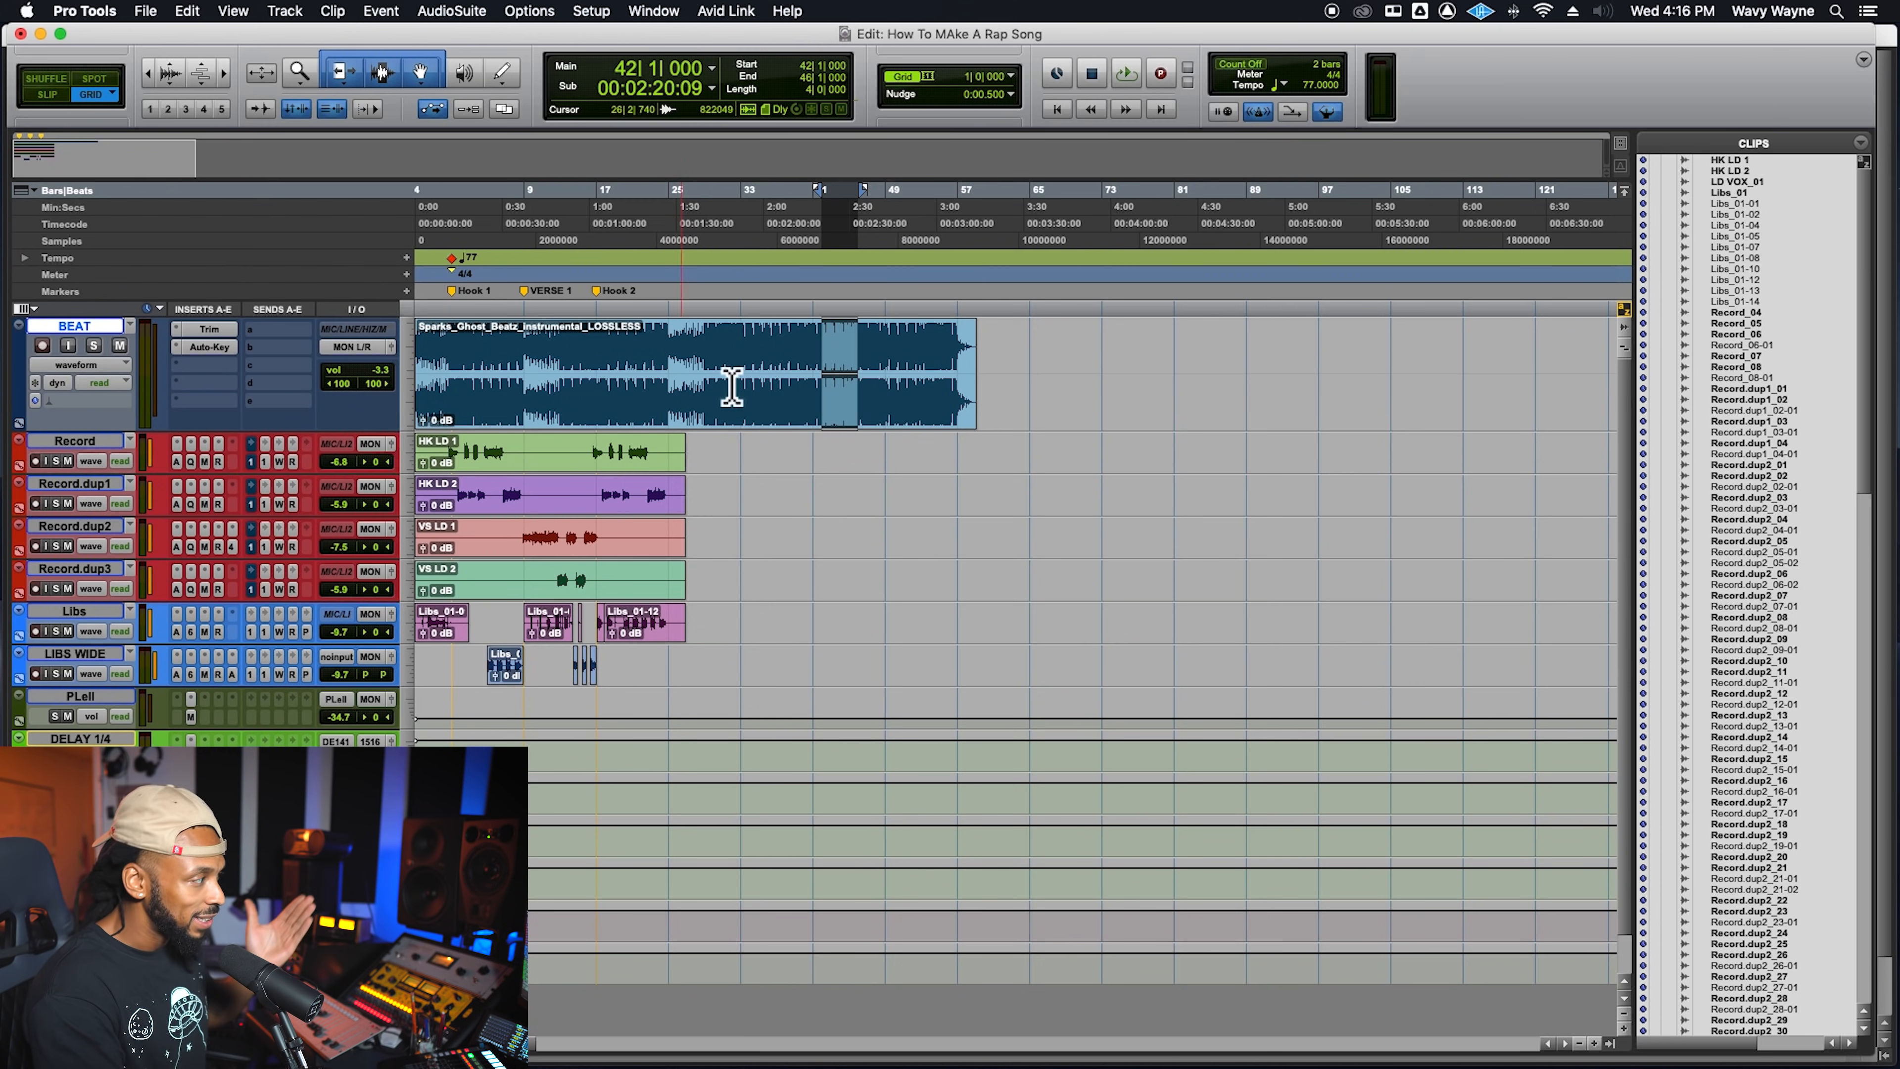
{"action": "left_click", "coordinate": [469, 12]}
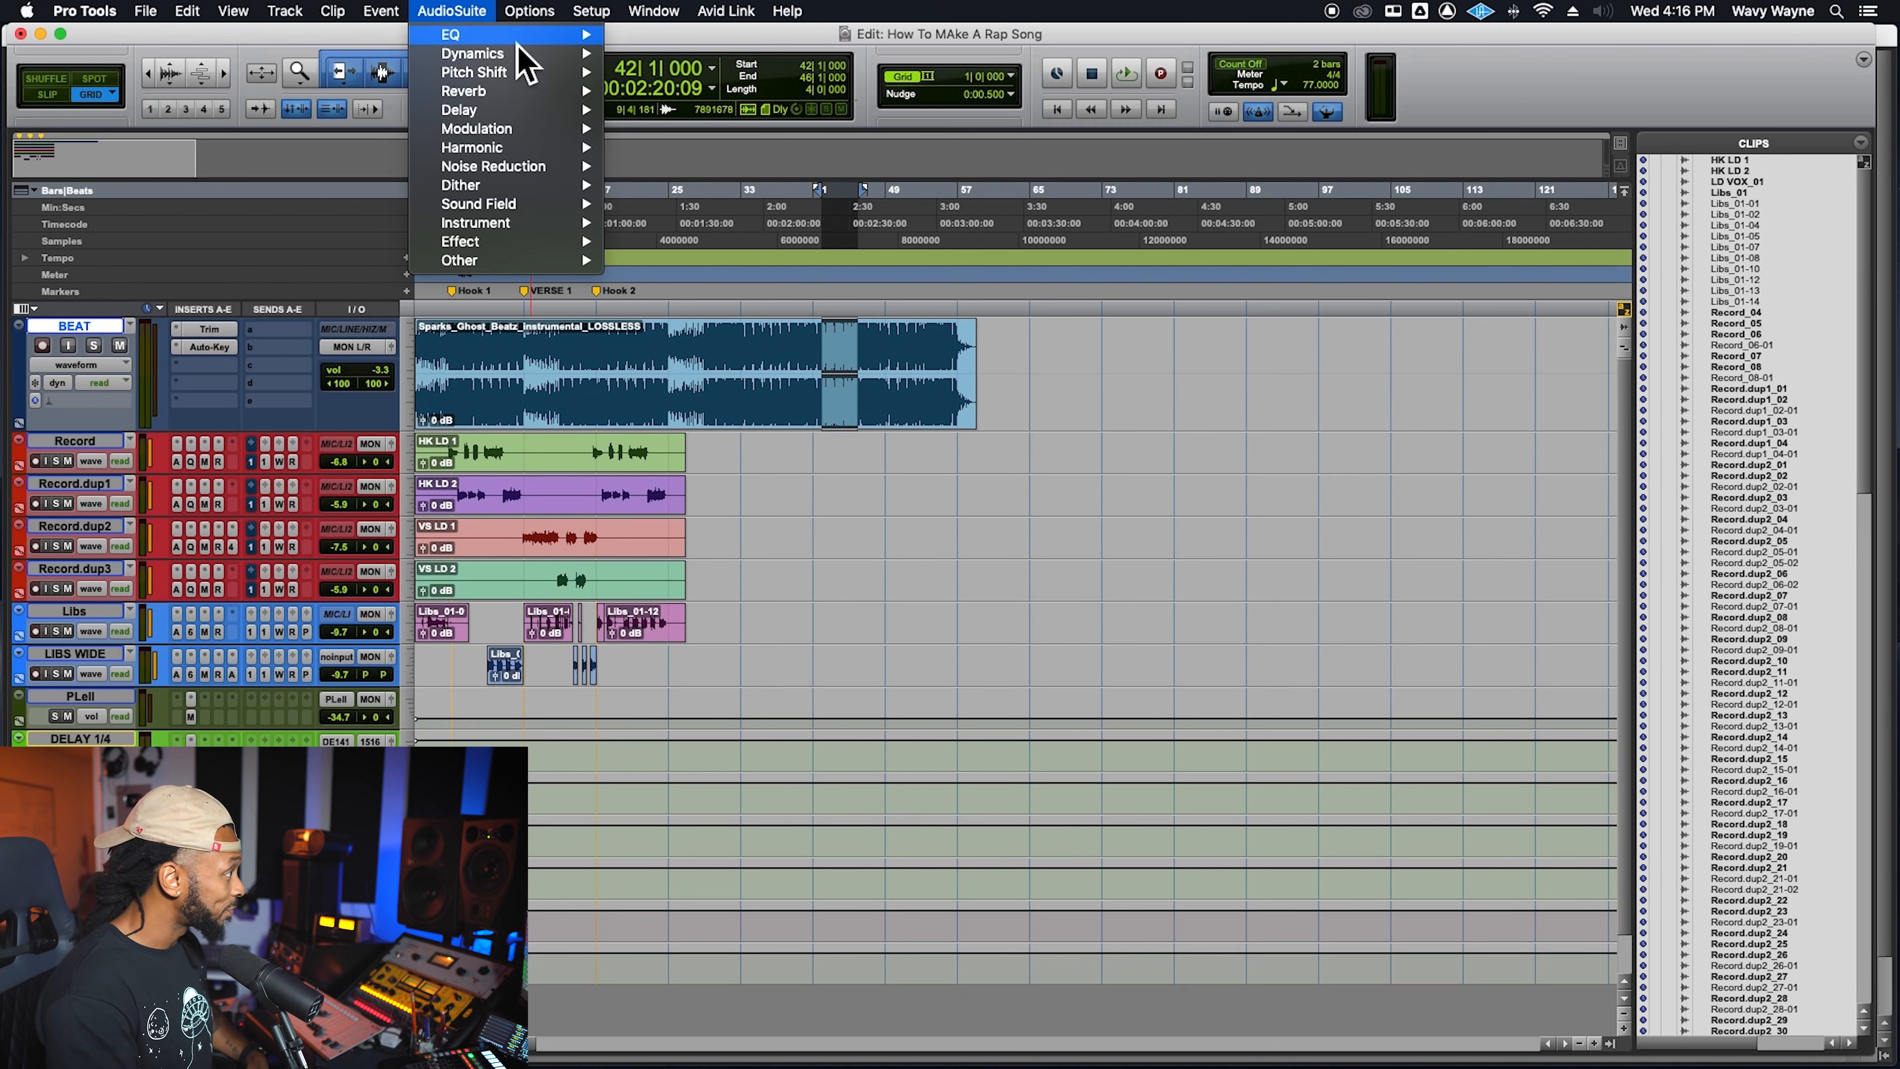
{"action": "mouse_move", "coordinate": [517, 60]}
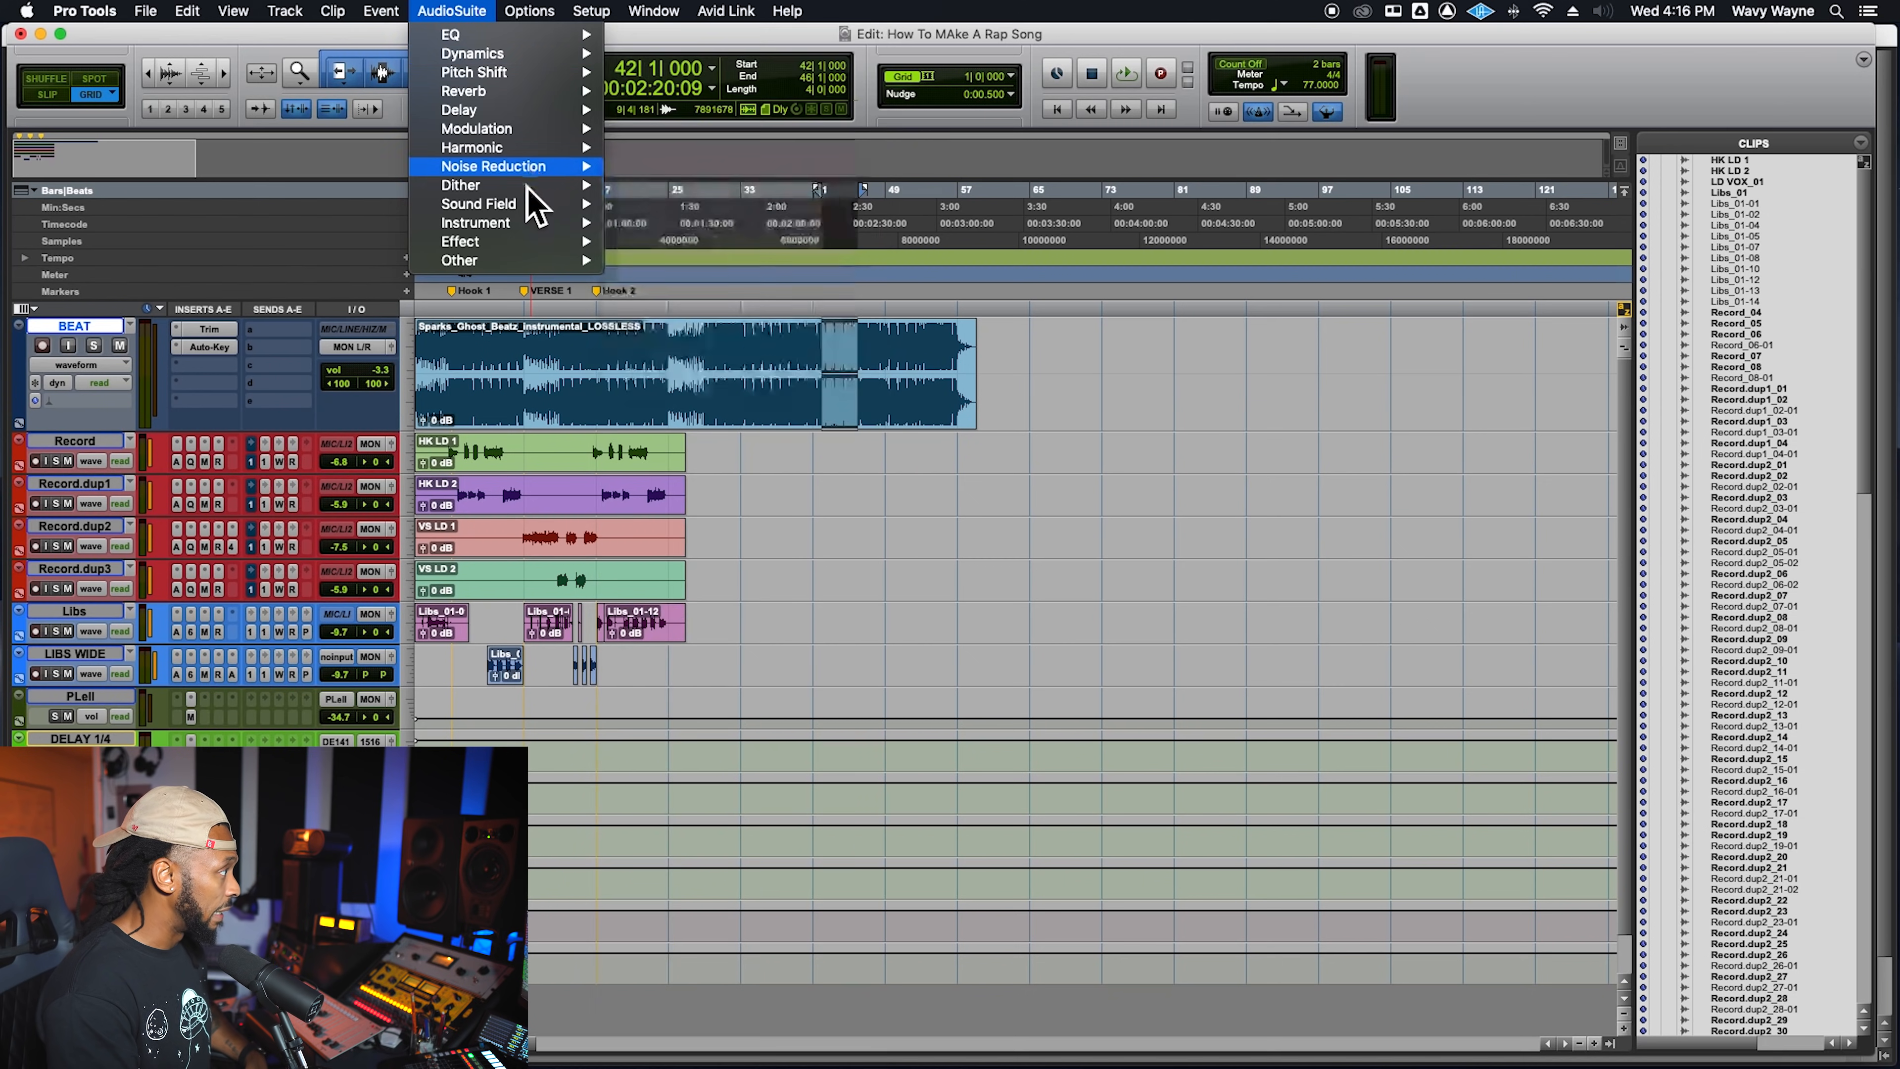
{"action": "mouse_move", "coordinate": [529, 189]}
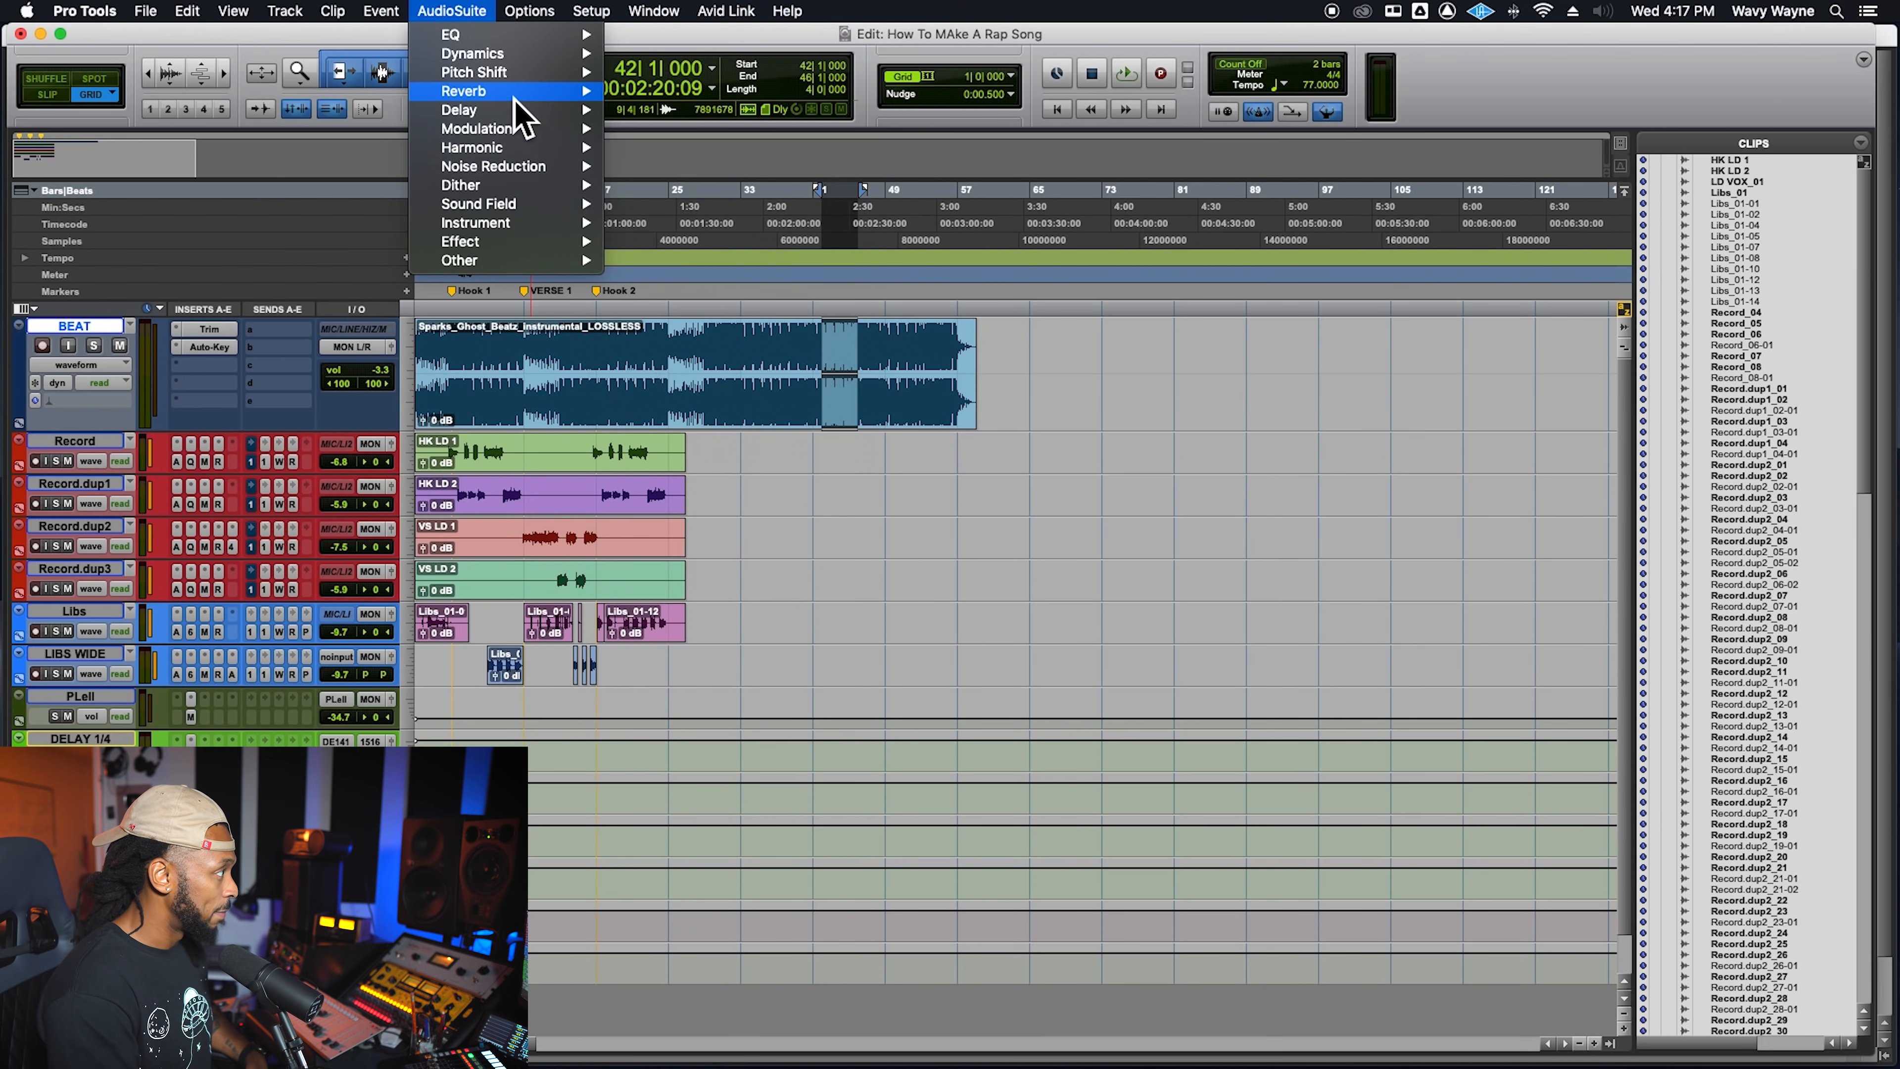
{"action": "left_click", "coordinate": [719, 753]}
{"action": "key", "text": "t"}
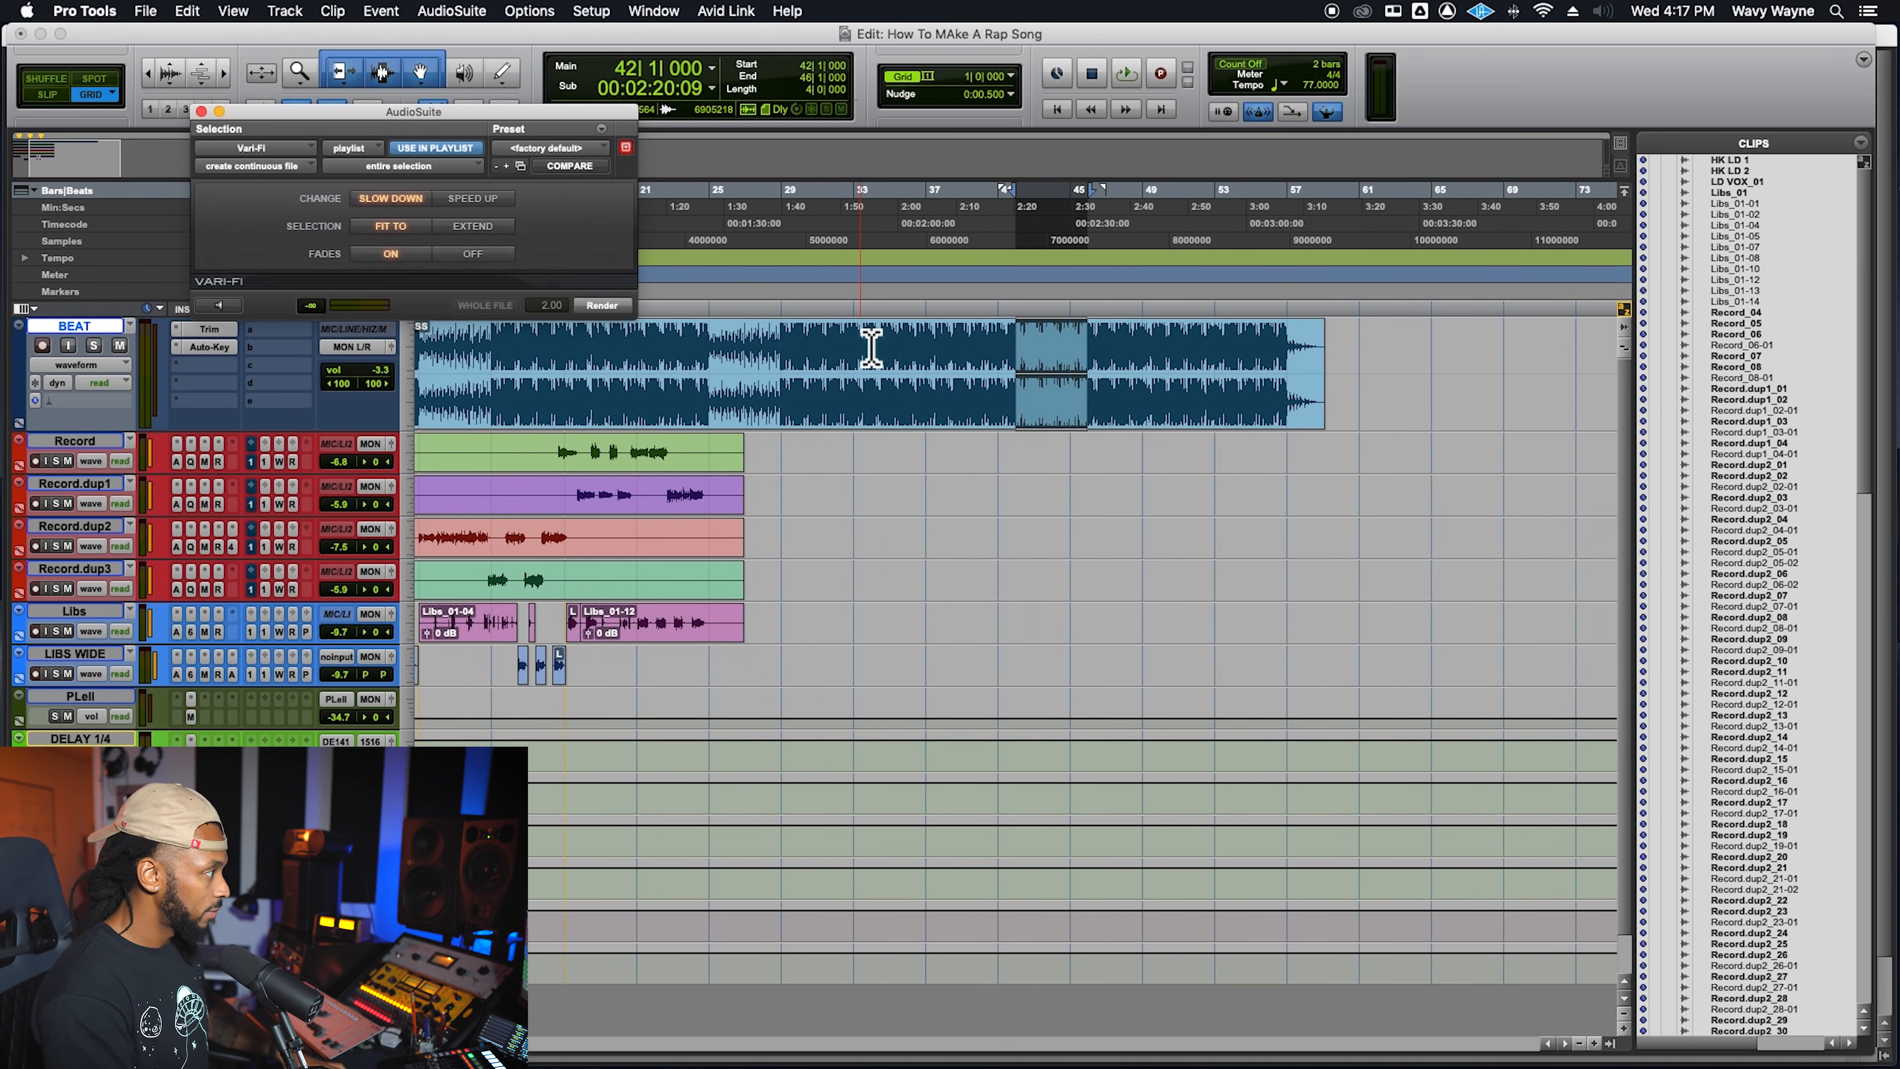
Render the Vari-Fi Slow Down effect in the playlist over the selected beat section and undo the render
{"action": "left_click_drag", "start_coordinate": [468, 120], "coordinate": [1032, 504]}
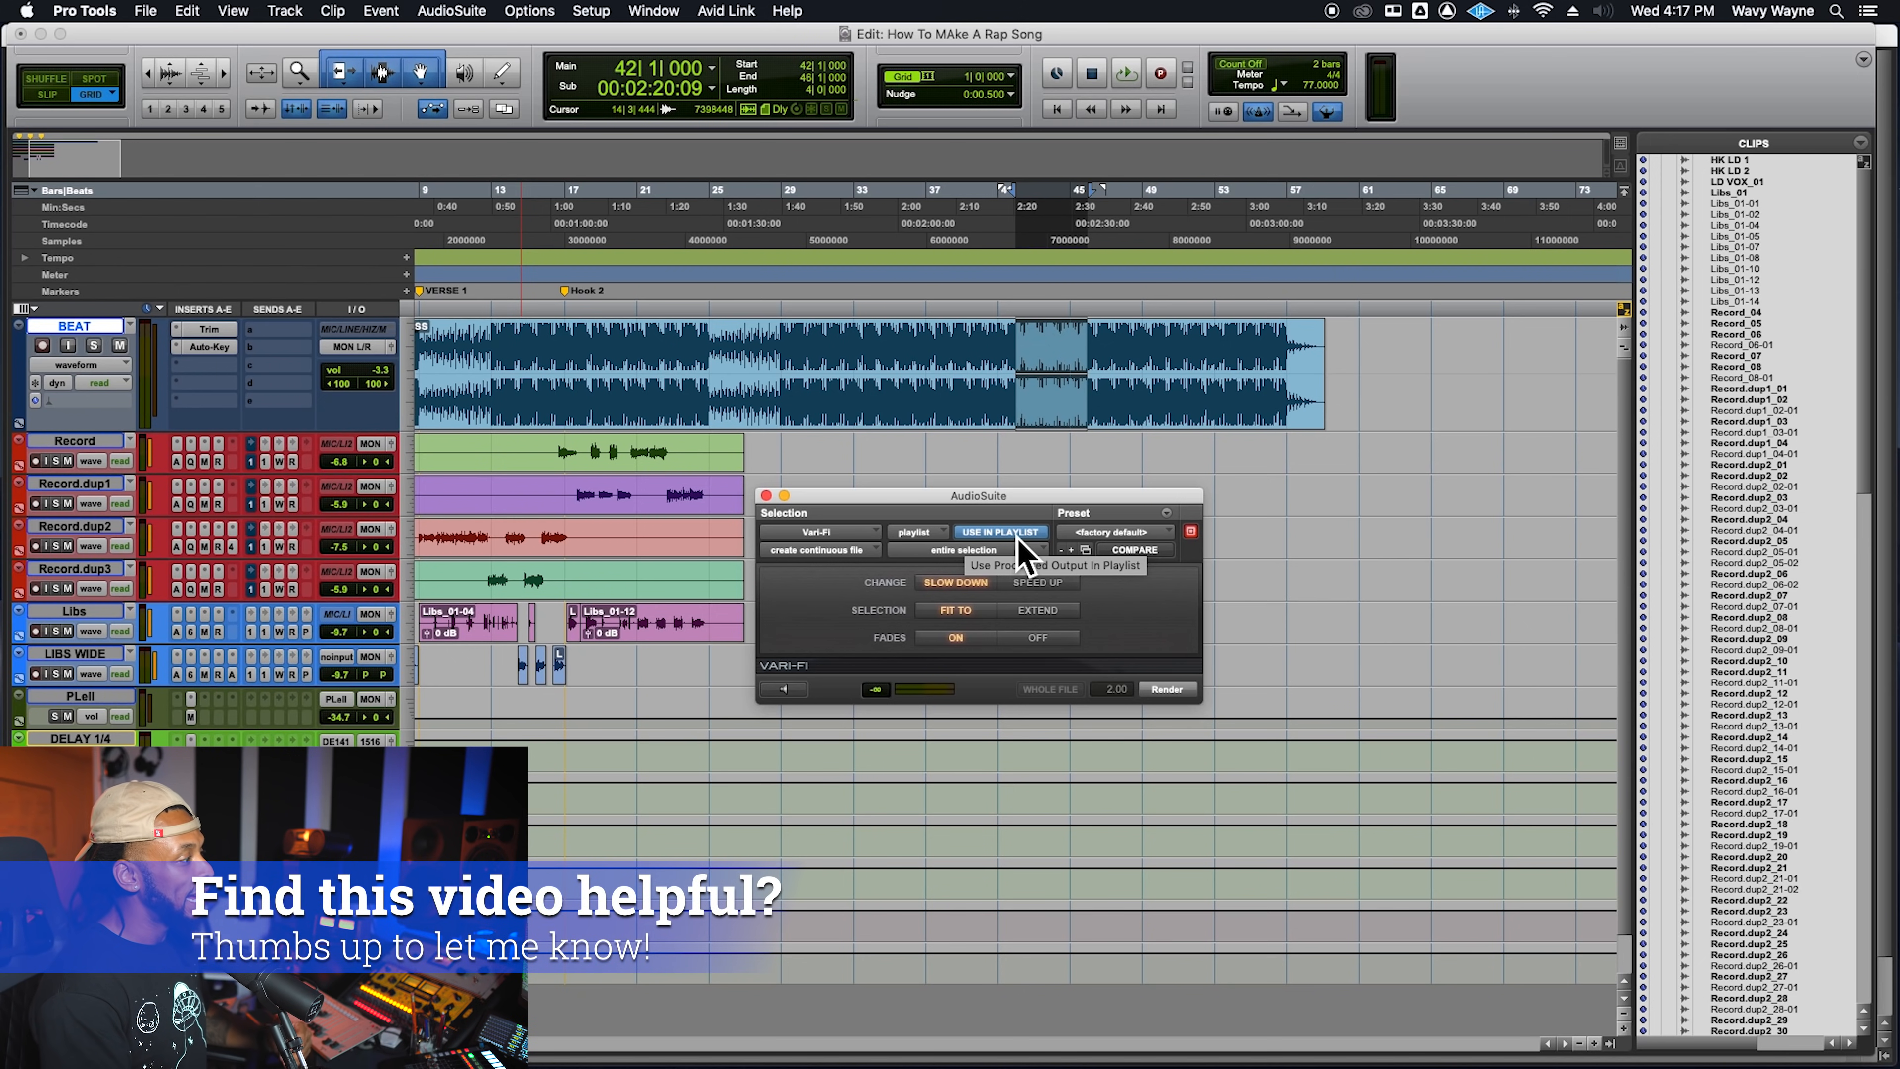
{"action": "left_click_drag", "start_coordinate": [1151, 495], "coordinate": [1168, 468]}
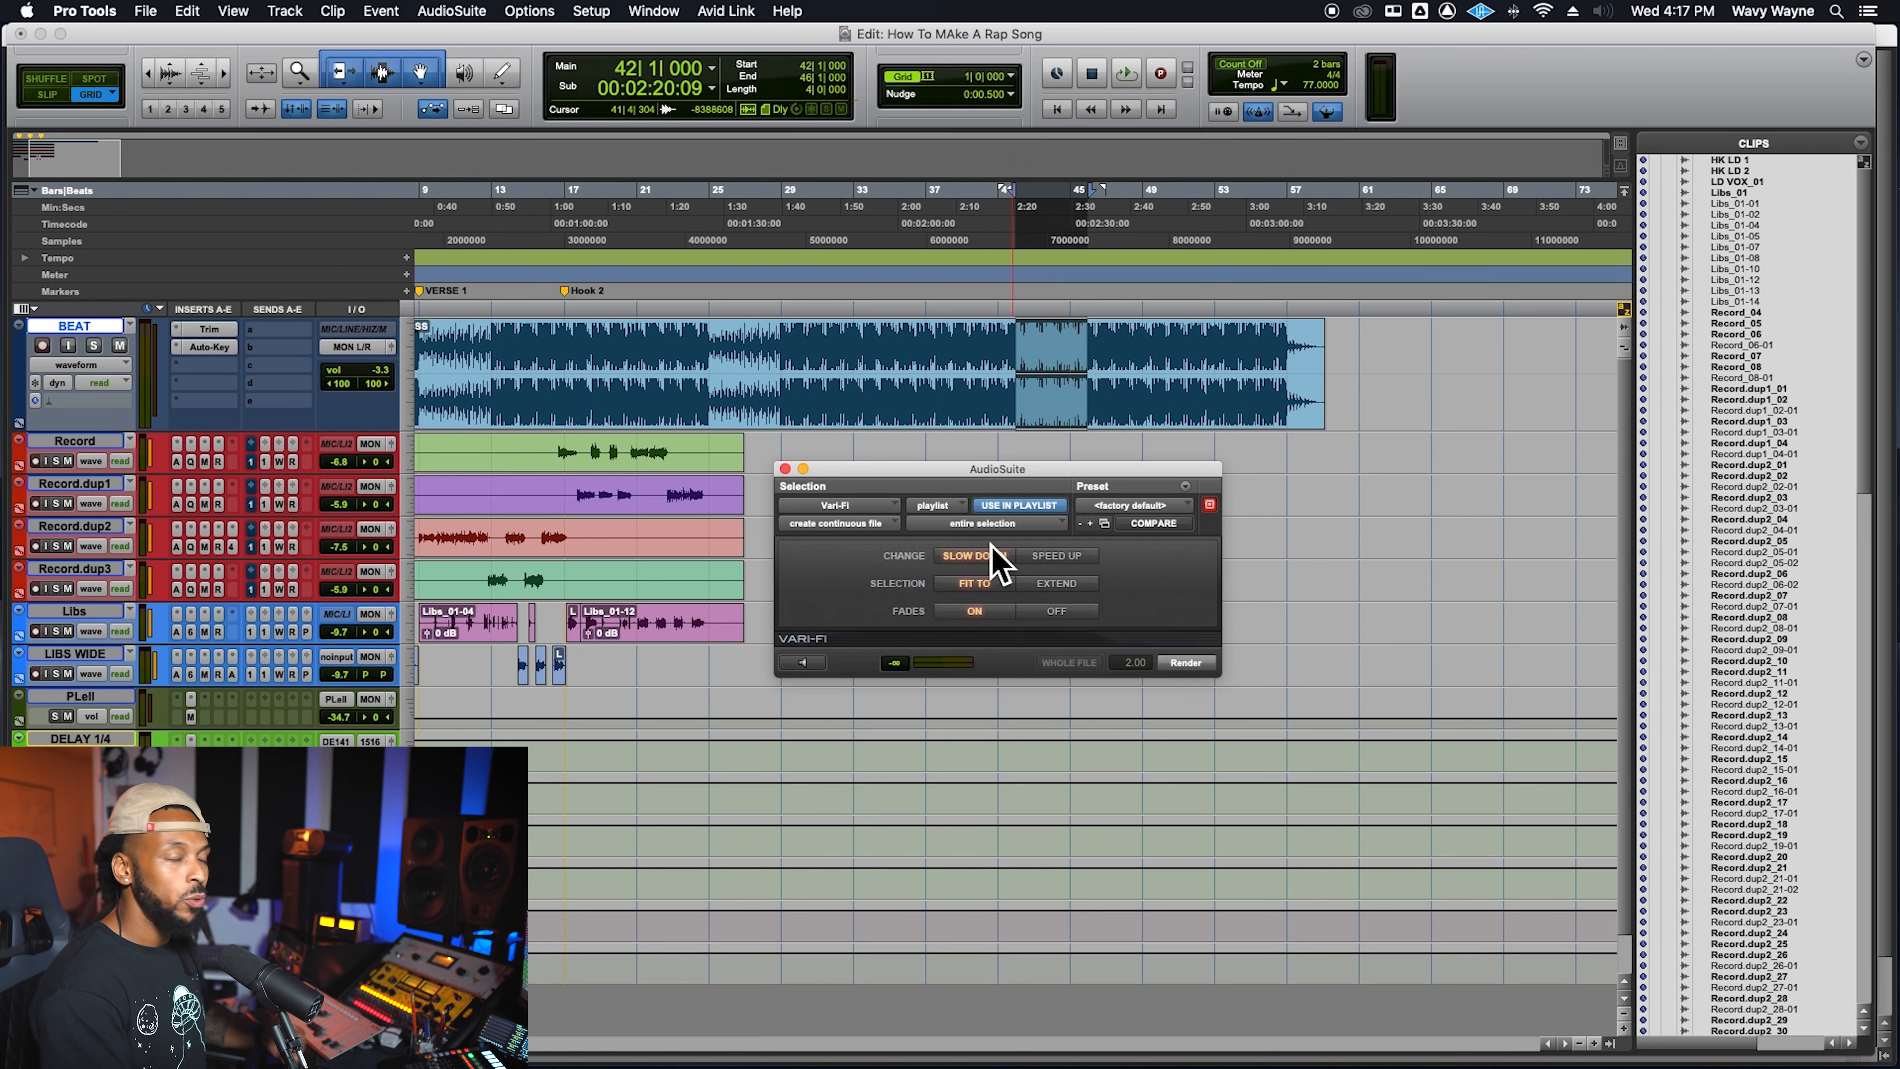
{"action": "left_click", "coordinate": [1185, 663]}
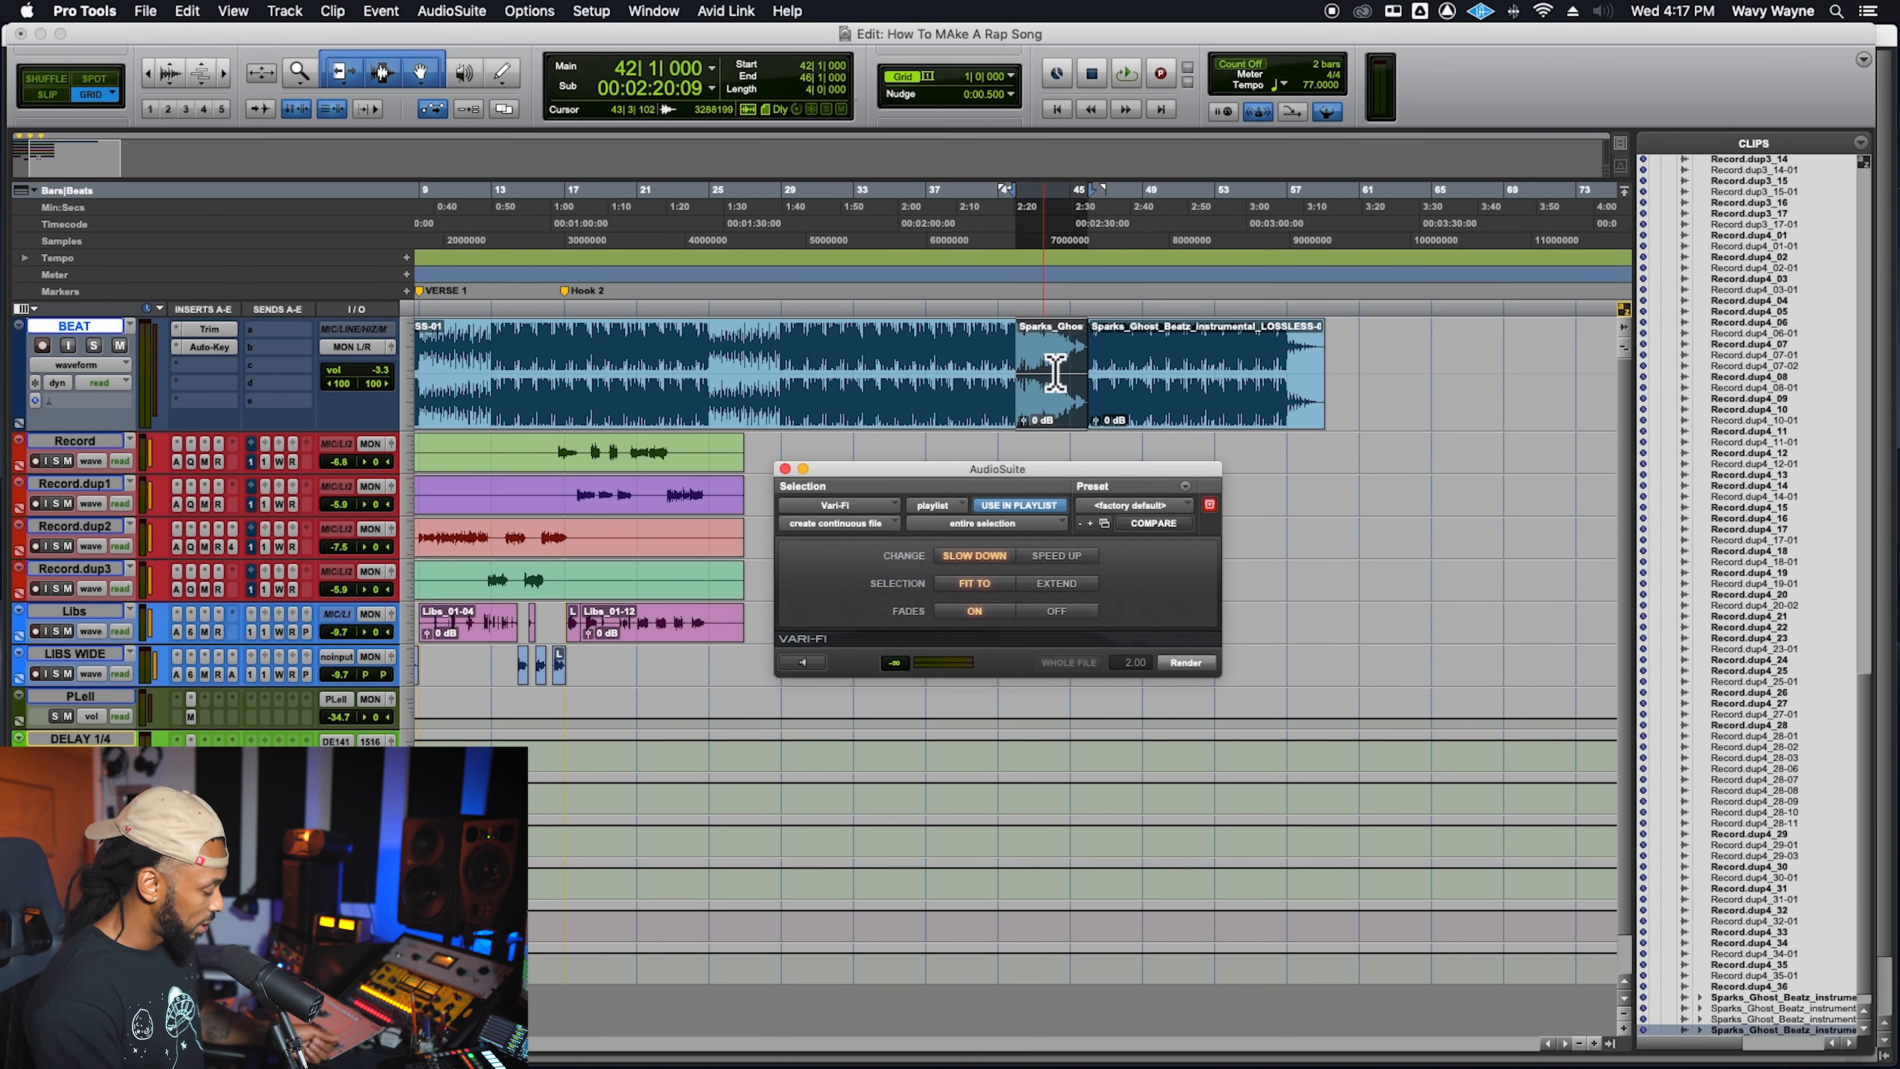
{"action": "key", "text": "super+z"}
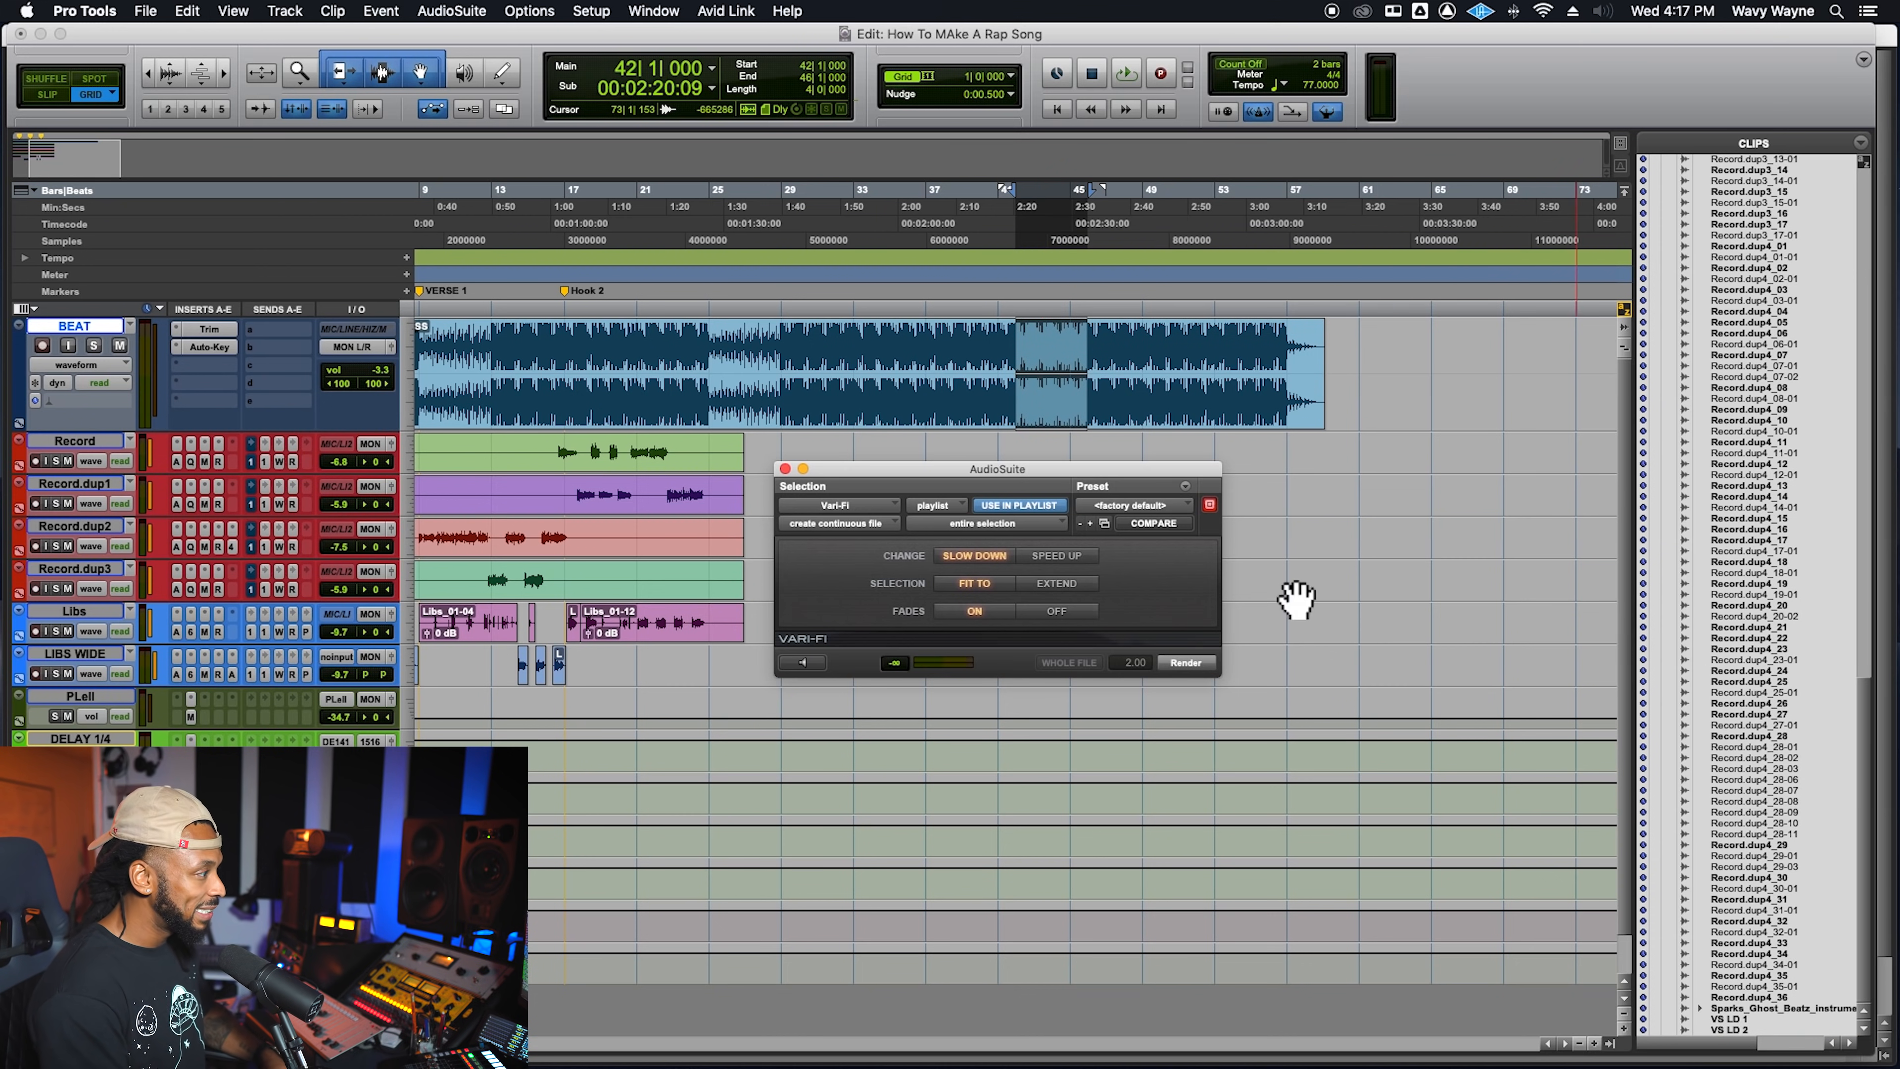
Turn off Use In Playlist for Vari-Fi and render the selected beat section to the Clips list only
{"action": "left_click", "coordinate": [1041, 509]}
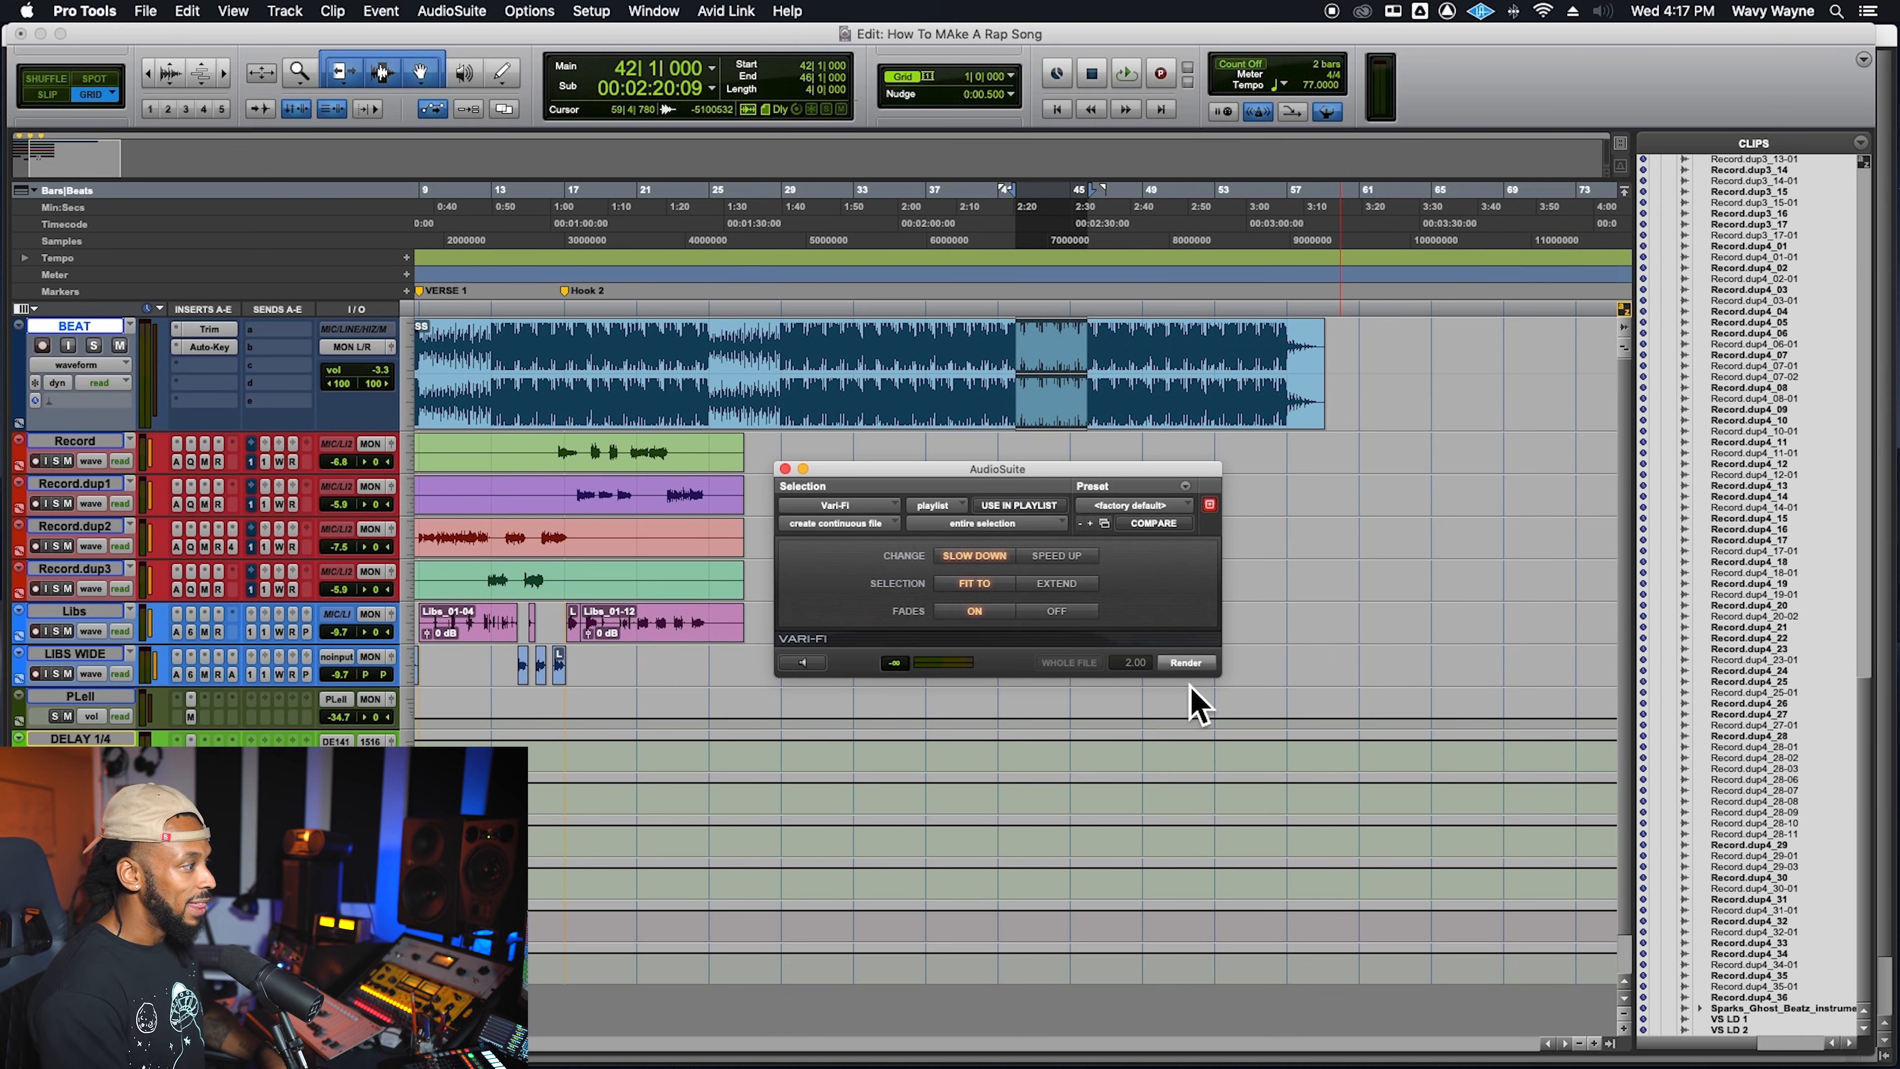
{"action": "left_click", "coordinate": [1195, 665]}
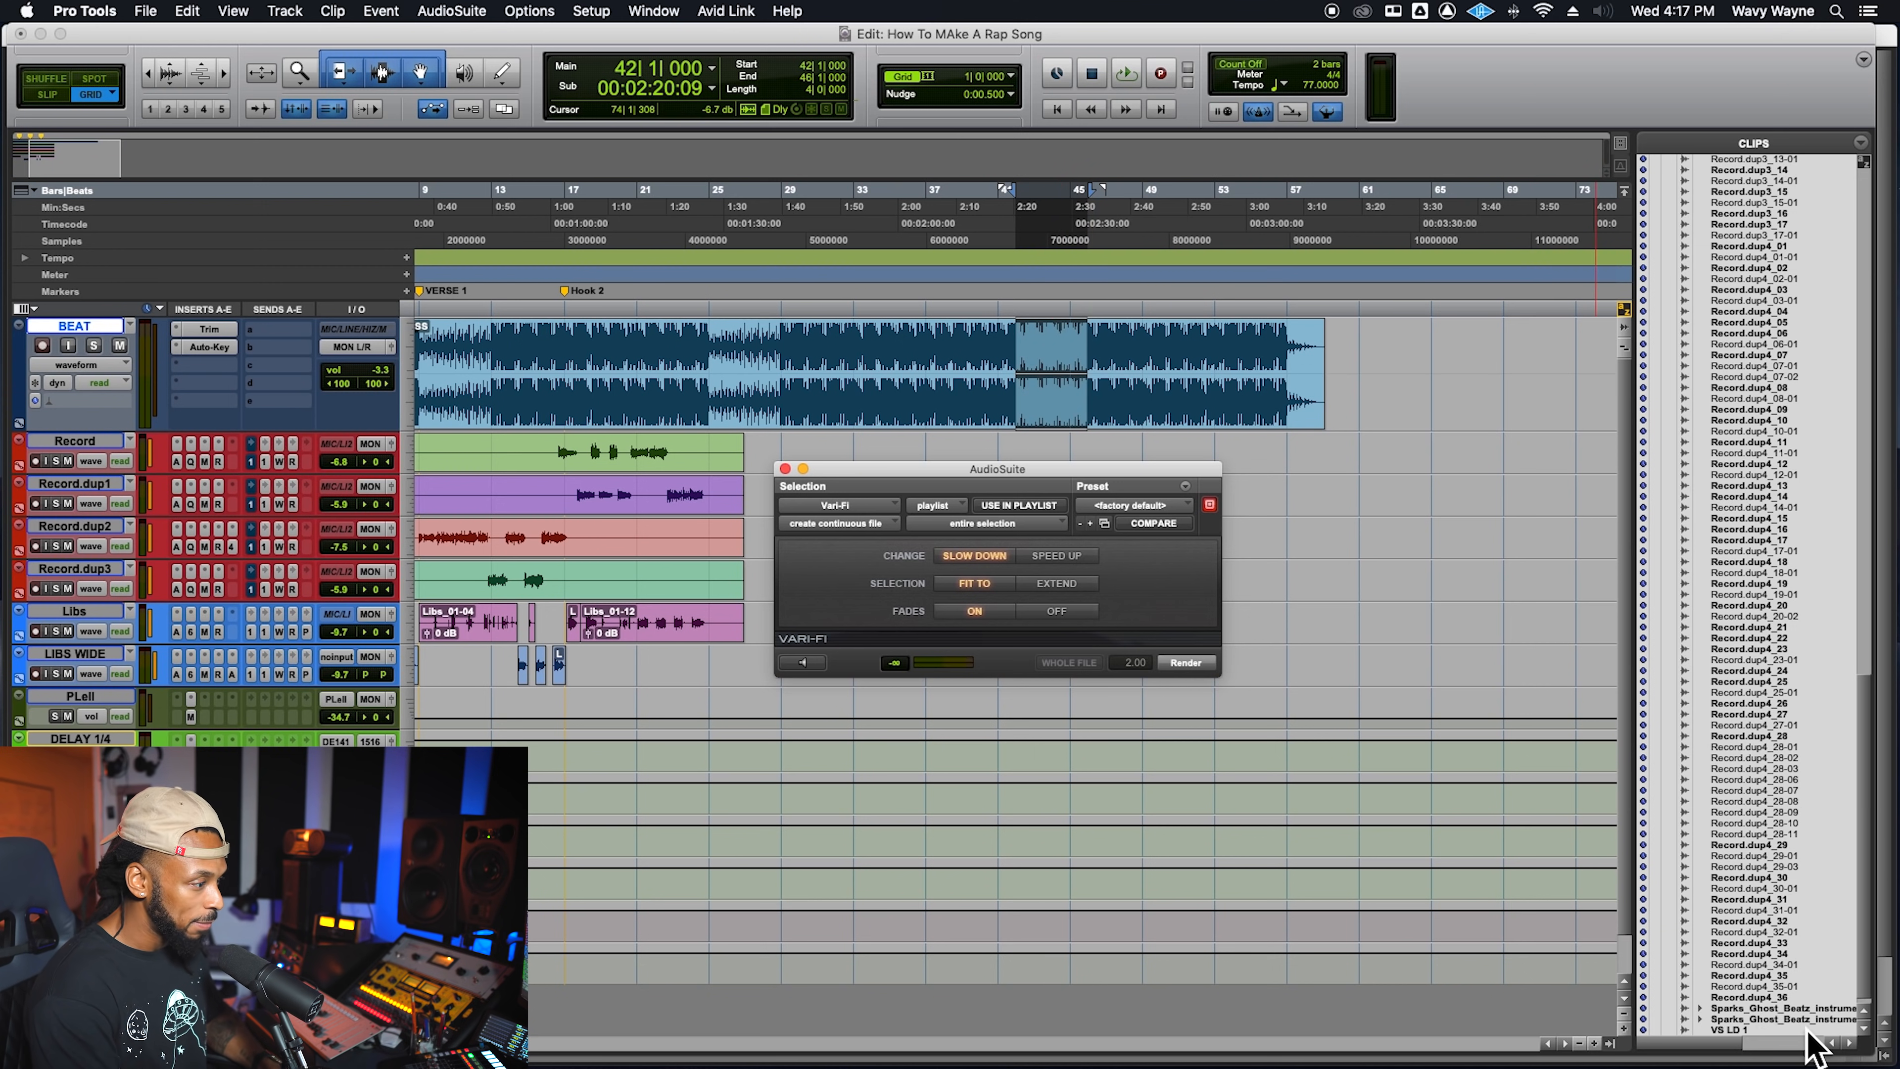
Find the rendered Sparks_Ghost_Beatz_instrumental_LOSSLESS-VariFi_01 clip in the Clips list and place it on the BEAT track at bar 67
{"action": "left_click_drag", "start_coordinate": [1647, 1013], "coordinate": [1487, 1006]}
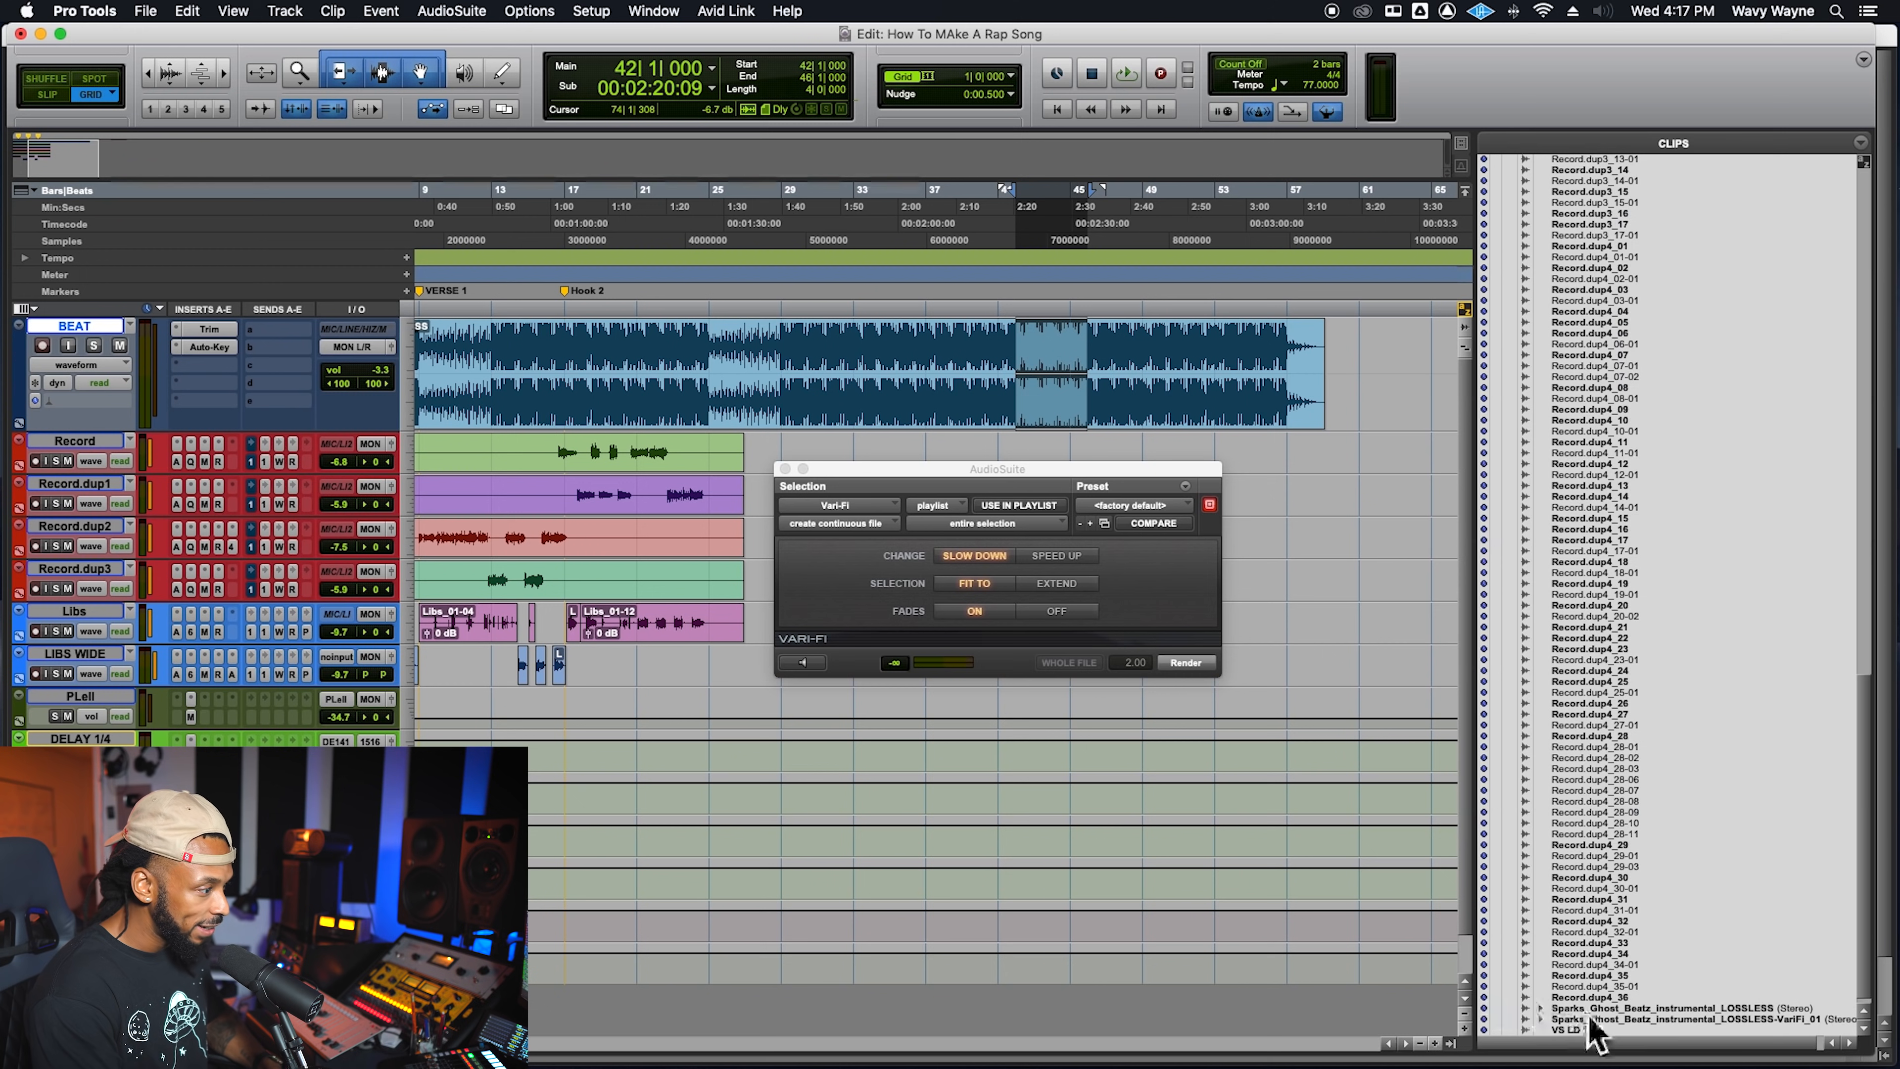
{"action": "left_click", "coordinate": [1664, 1020]}
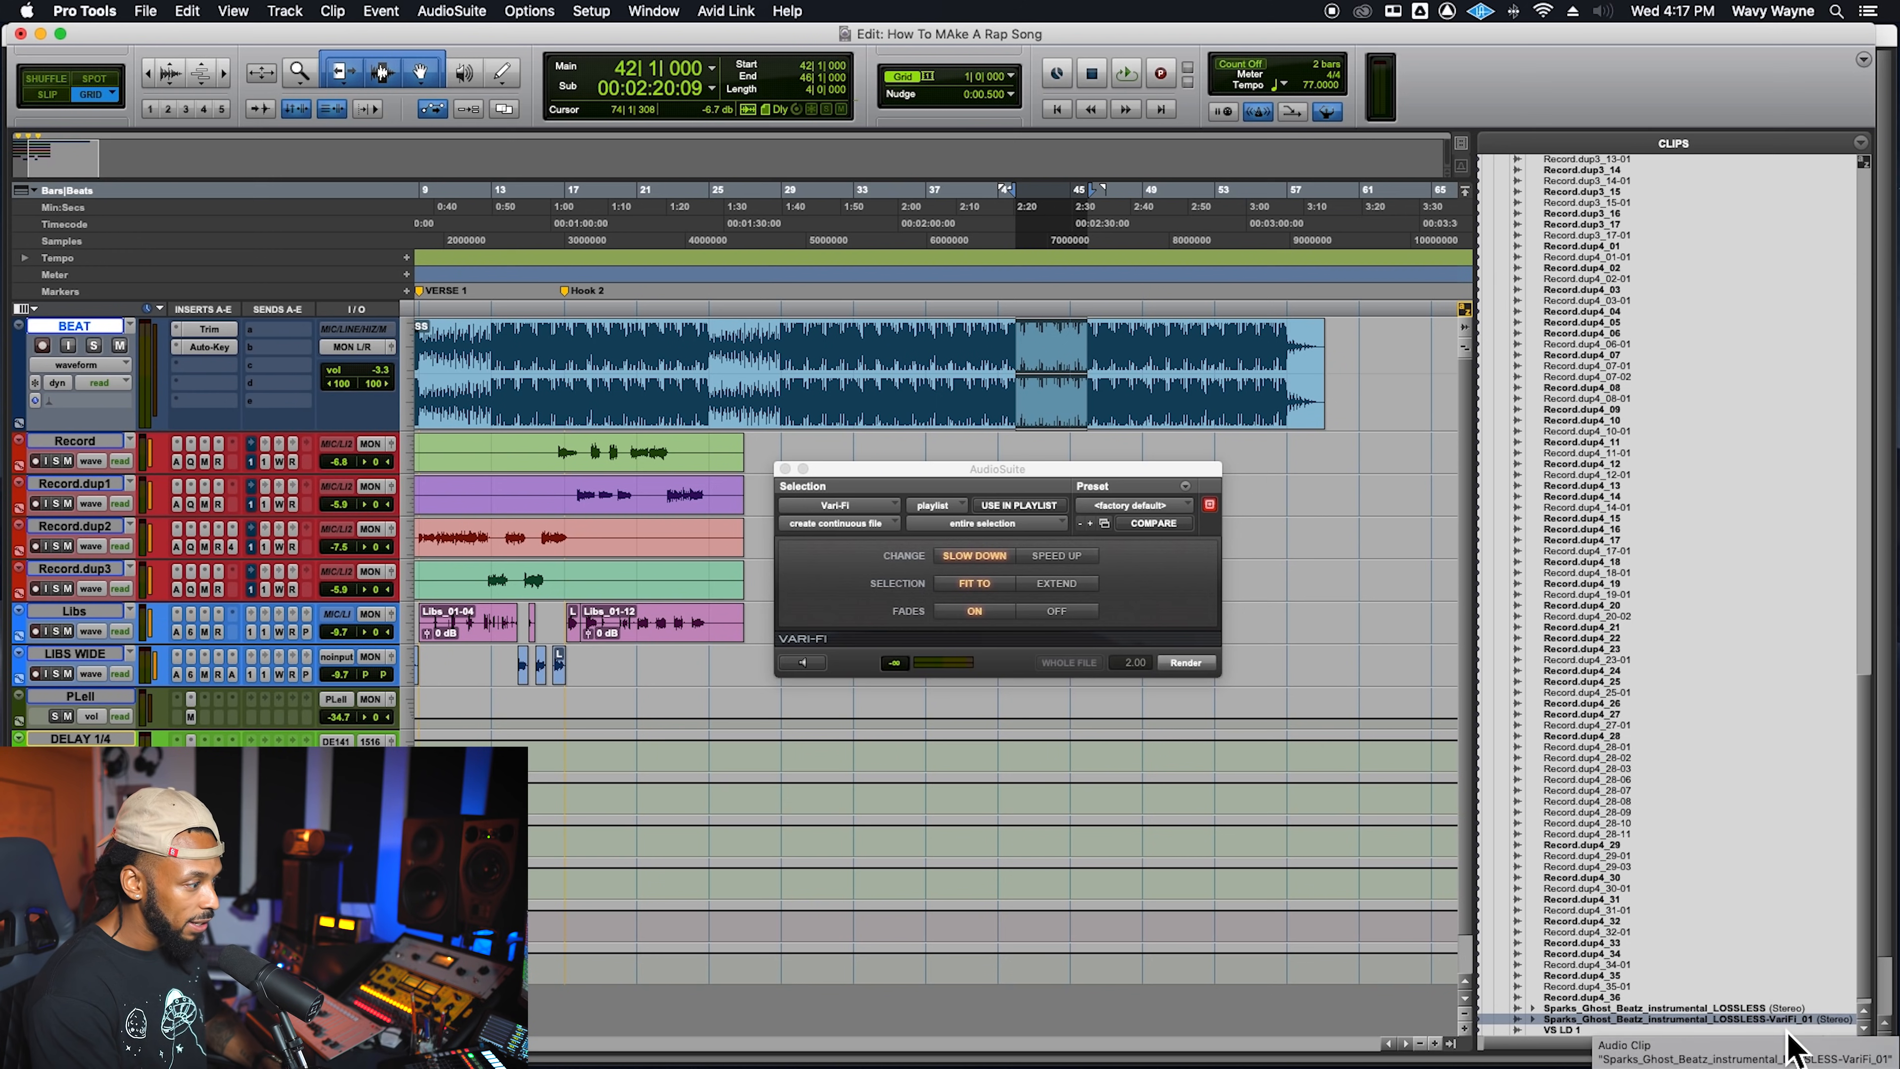
{"action": "scroll", "coordinate": [1789, 1041], "scroll_direction": "down", "scroll_amount": 1}
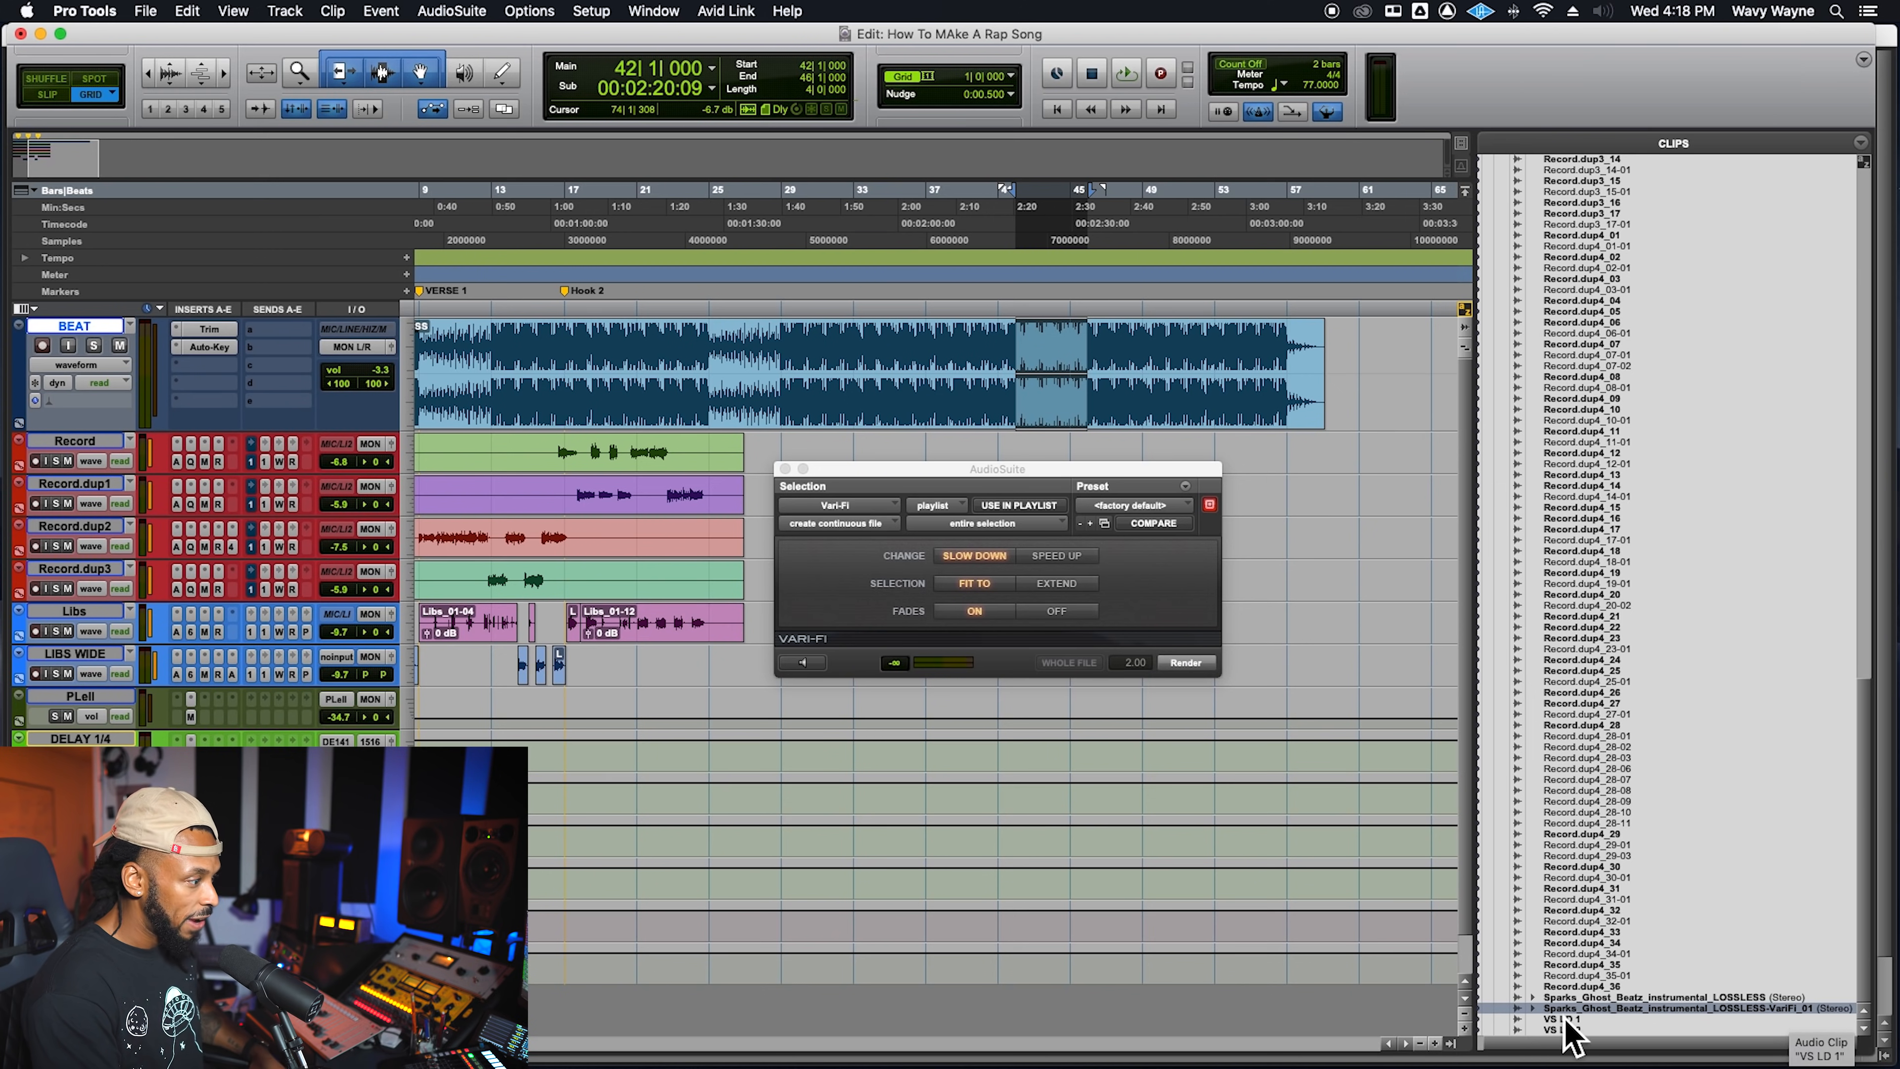
{"action": "left_click_drag", "start_coordinate": [1489, 868], "coordinate": [1693, 878]}
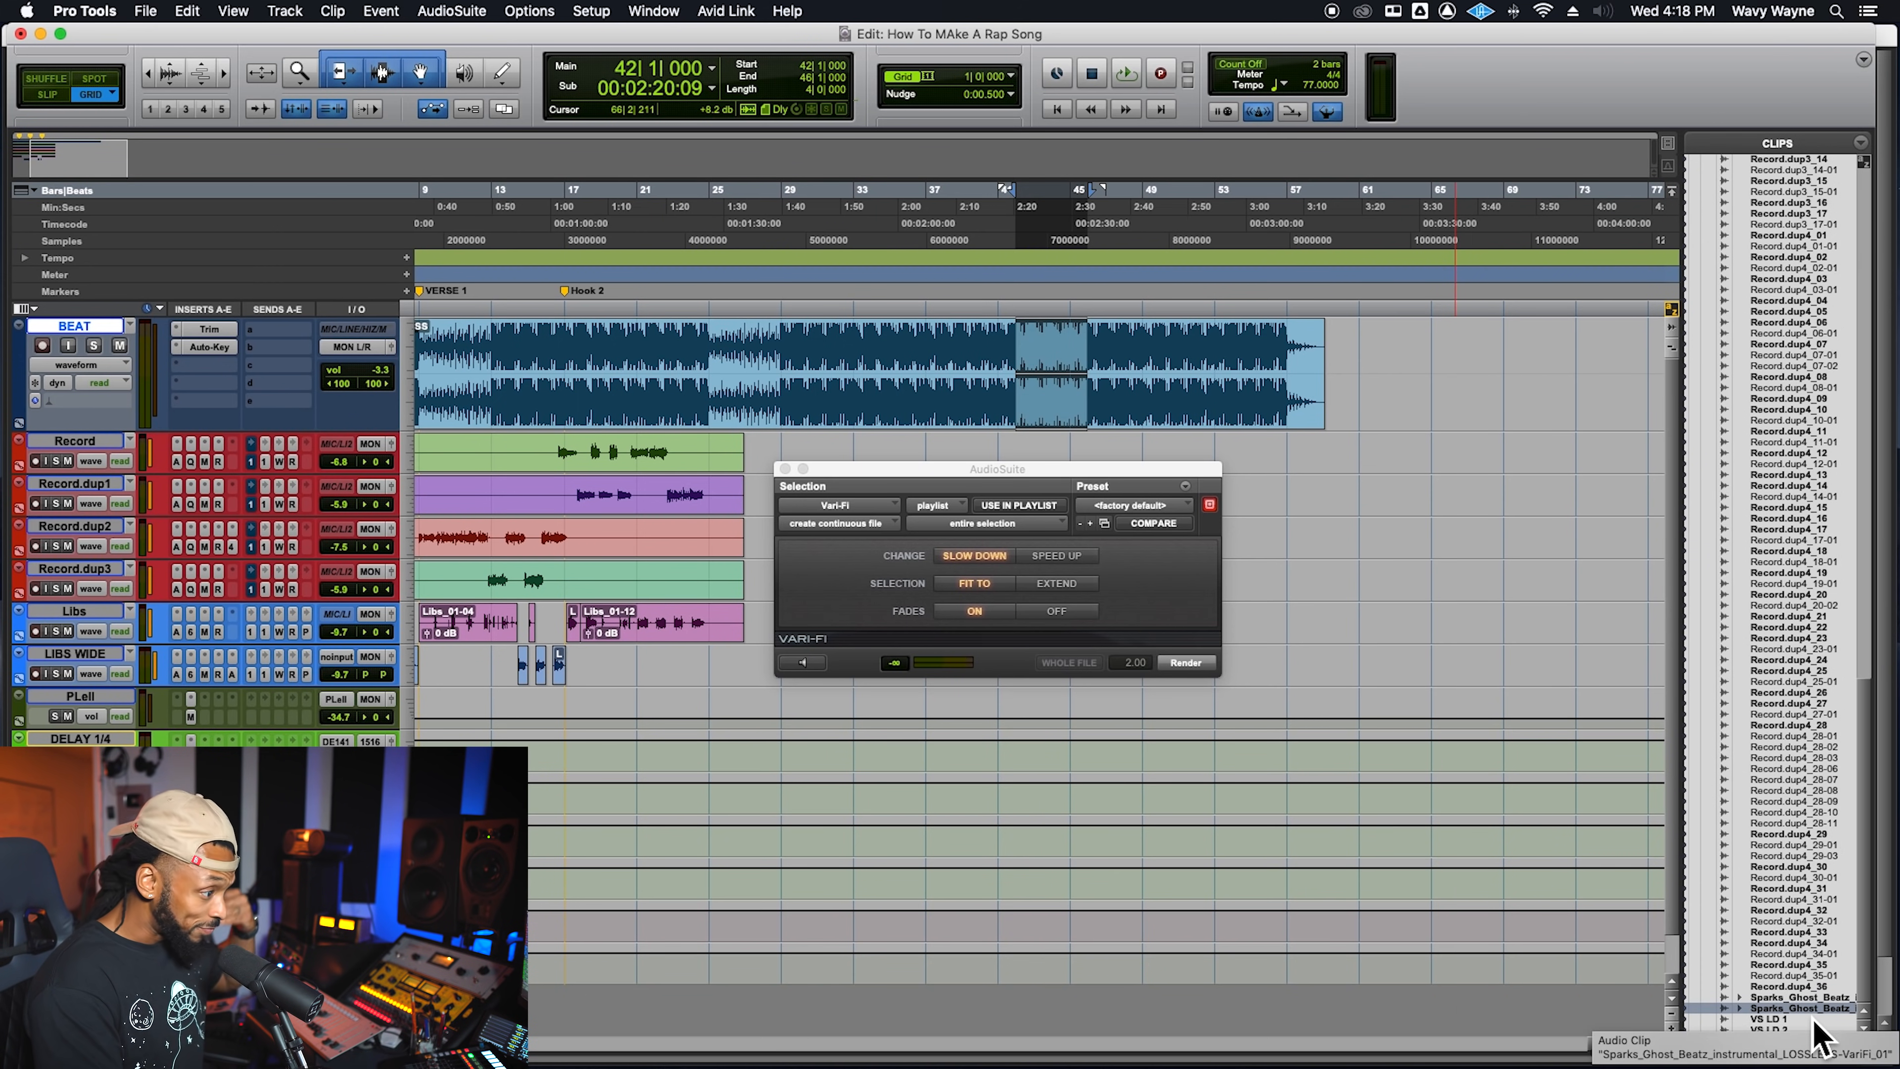
{"action": "left_click_drag", "start_coordinate": [1816, 1016], "coordinate": [1484, 415]}
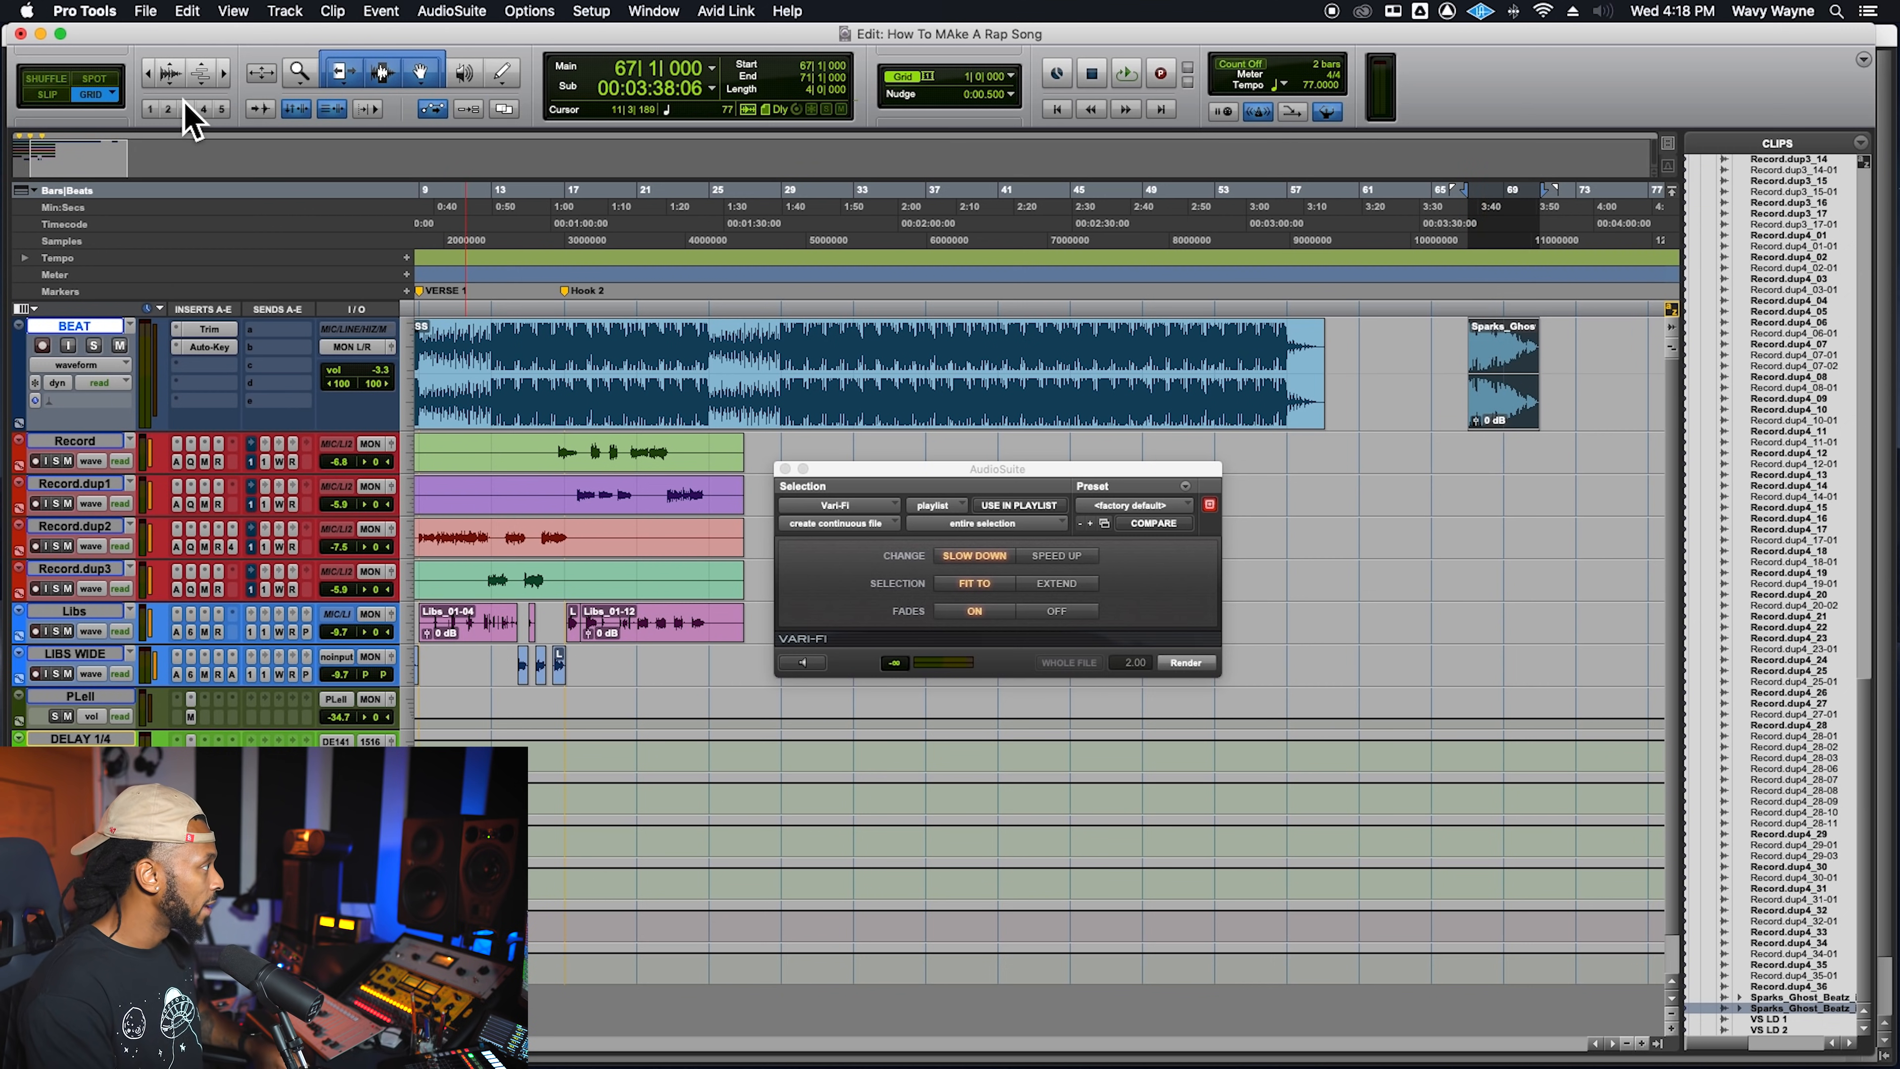
Undo the clip placement, switch to Spot mode, and spot the rendered VariFi_01 clip on the BEAT track at its original time stamp, bar 42
{"action": "key", "text": "super+z"}
{"action": "left_click", "coordinate": [91, 84]}
{"action": "scroll", "coordinate": [1776, 1025], "scroll_direction": "right", "scroll_amount": 5}
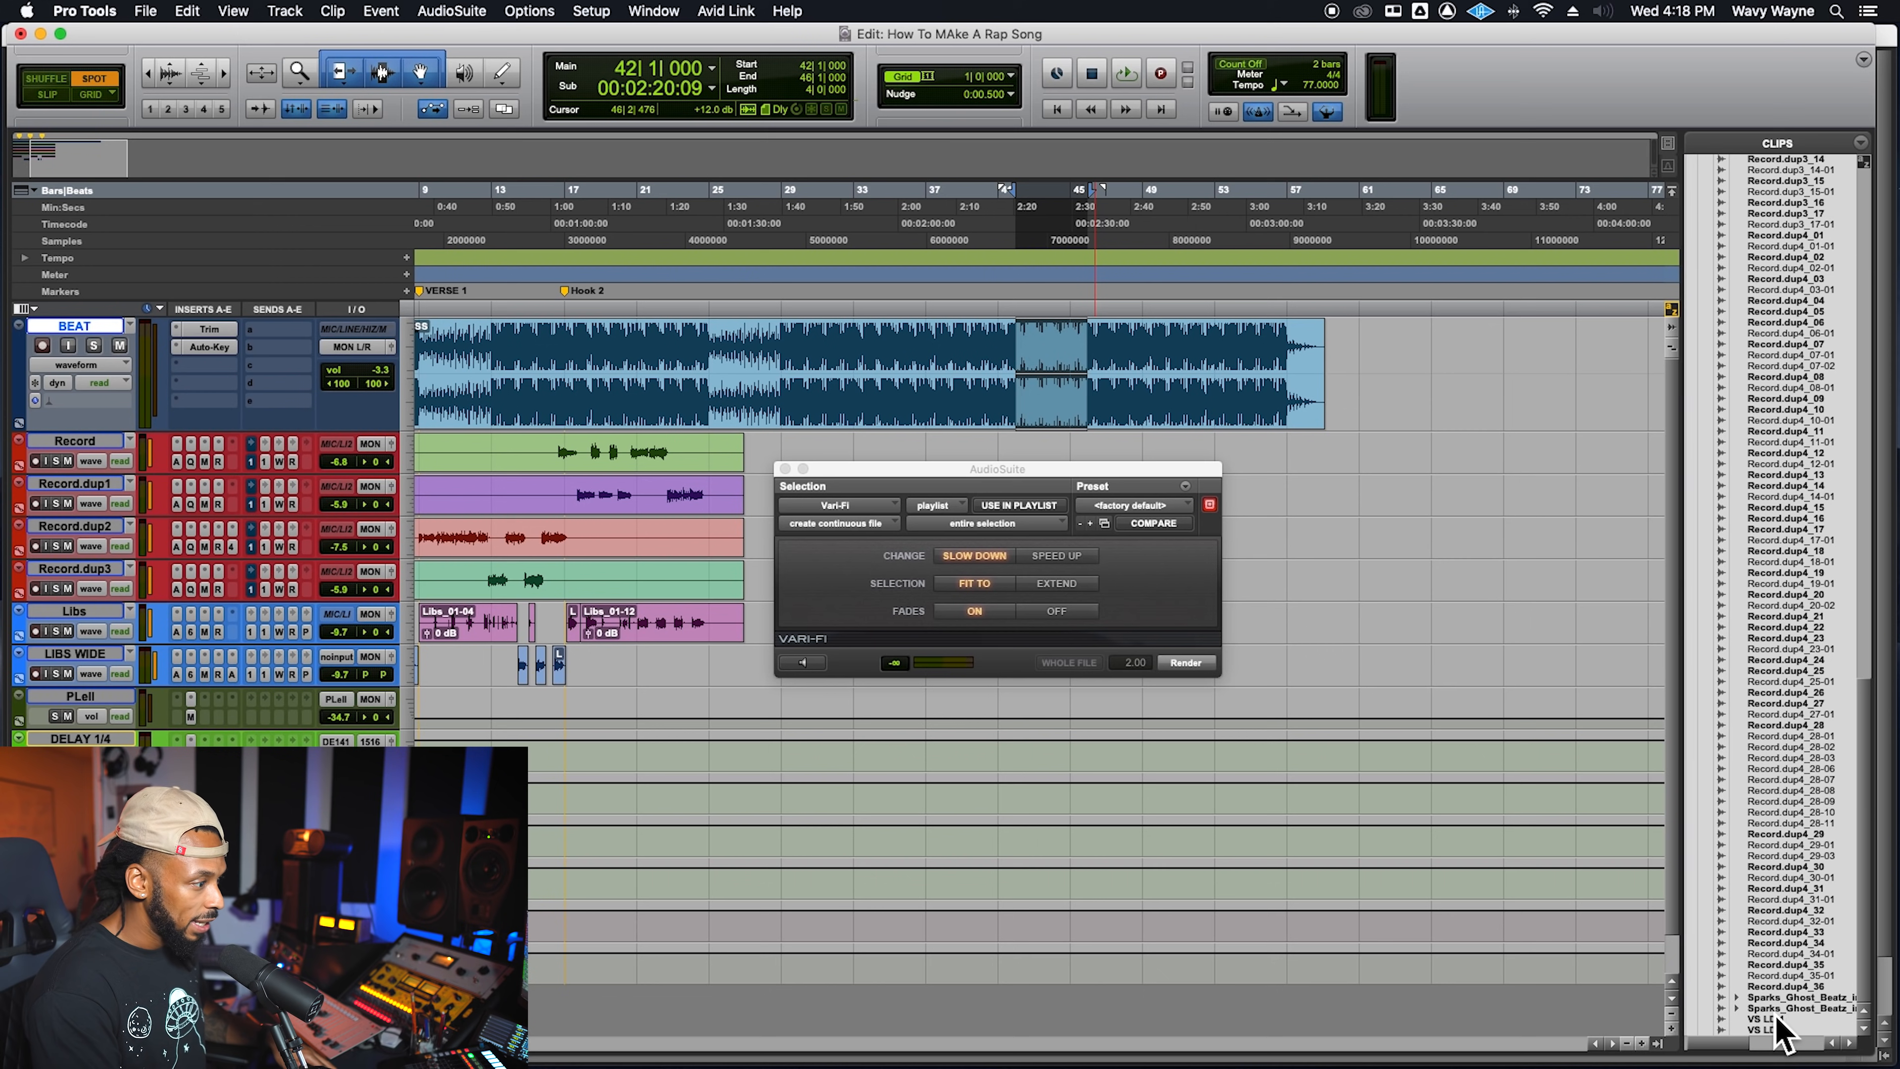
{"action": "scroll", "coordinate": [1777, 1022], "scroll_direction": "right", "scroll_amount": 10}
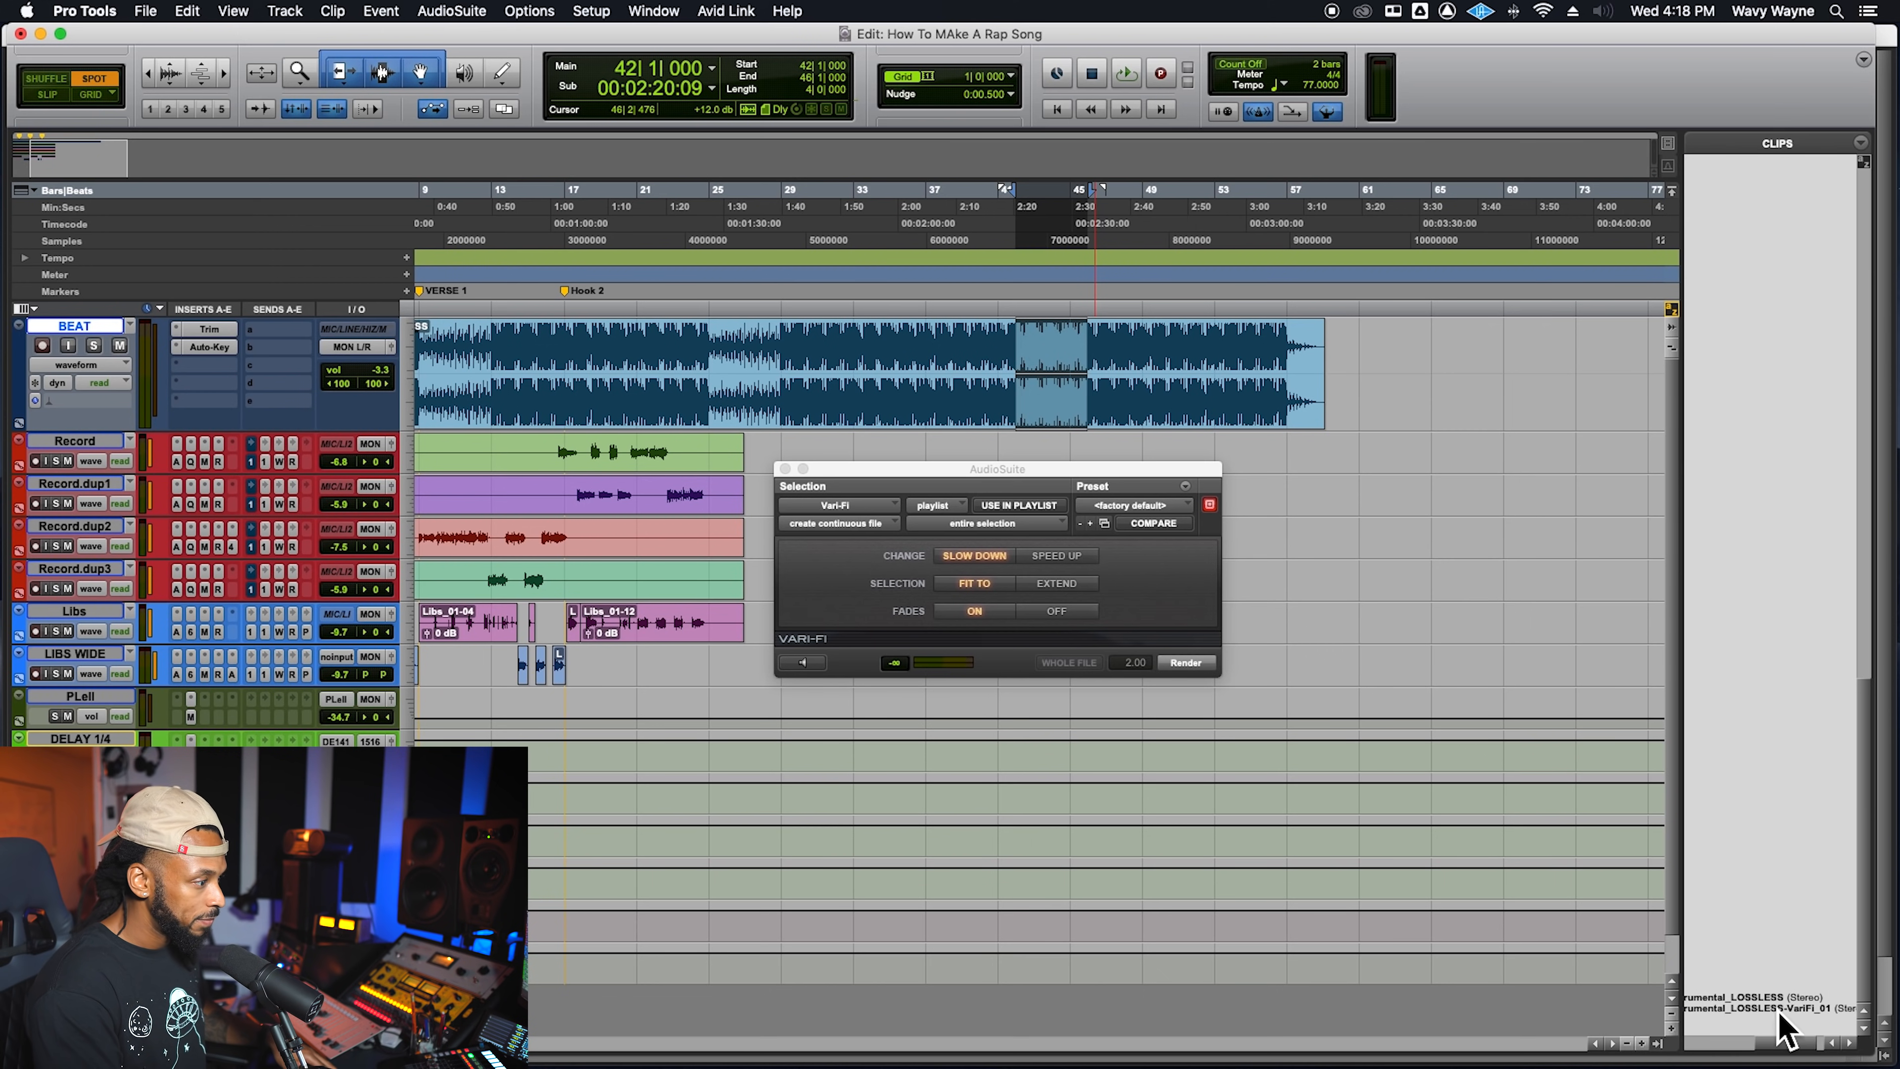
{"action": "left_click_drag", "start_coordinate": [1538, 738], "coordinate": [1447, 409]}
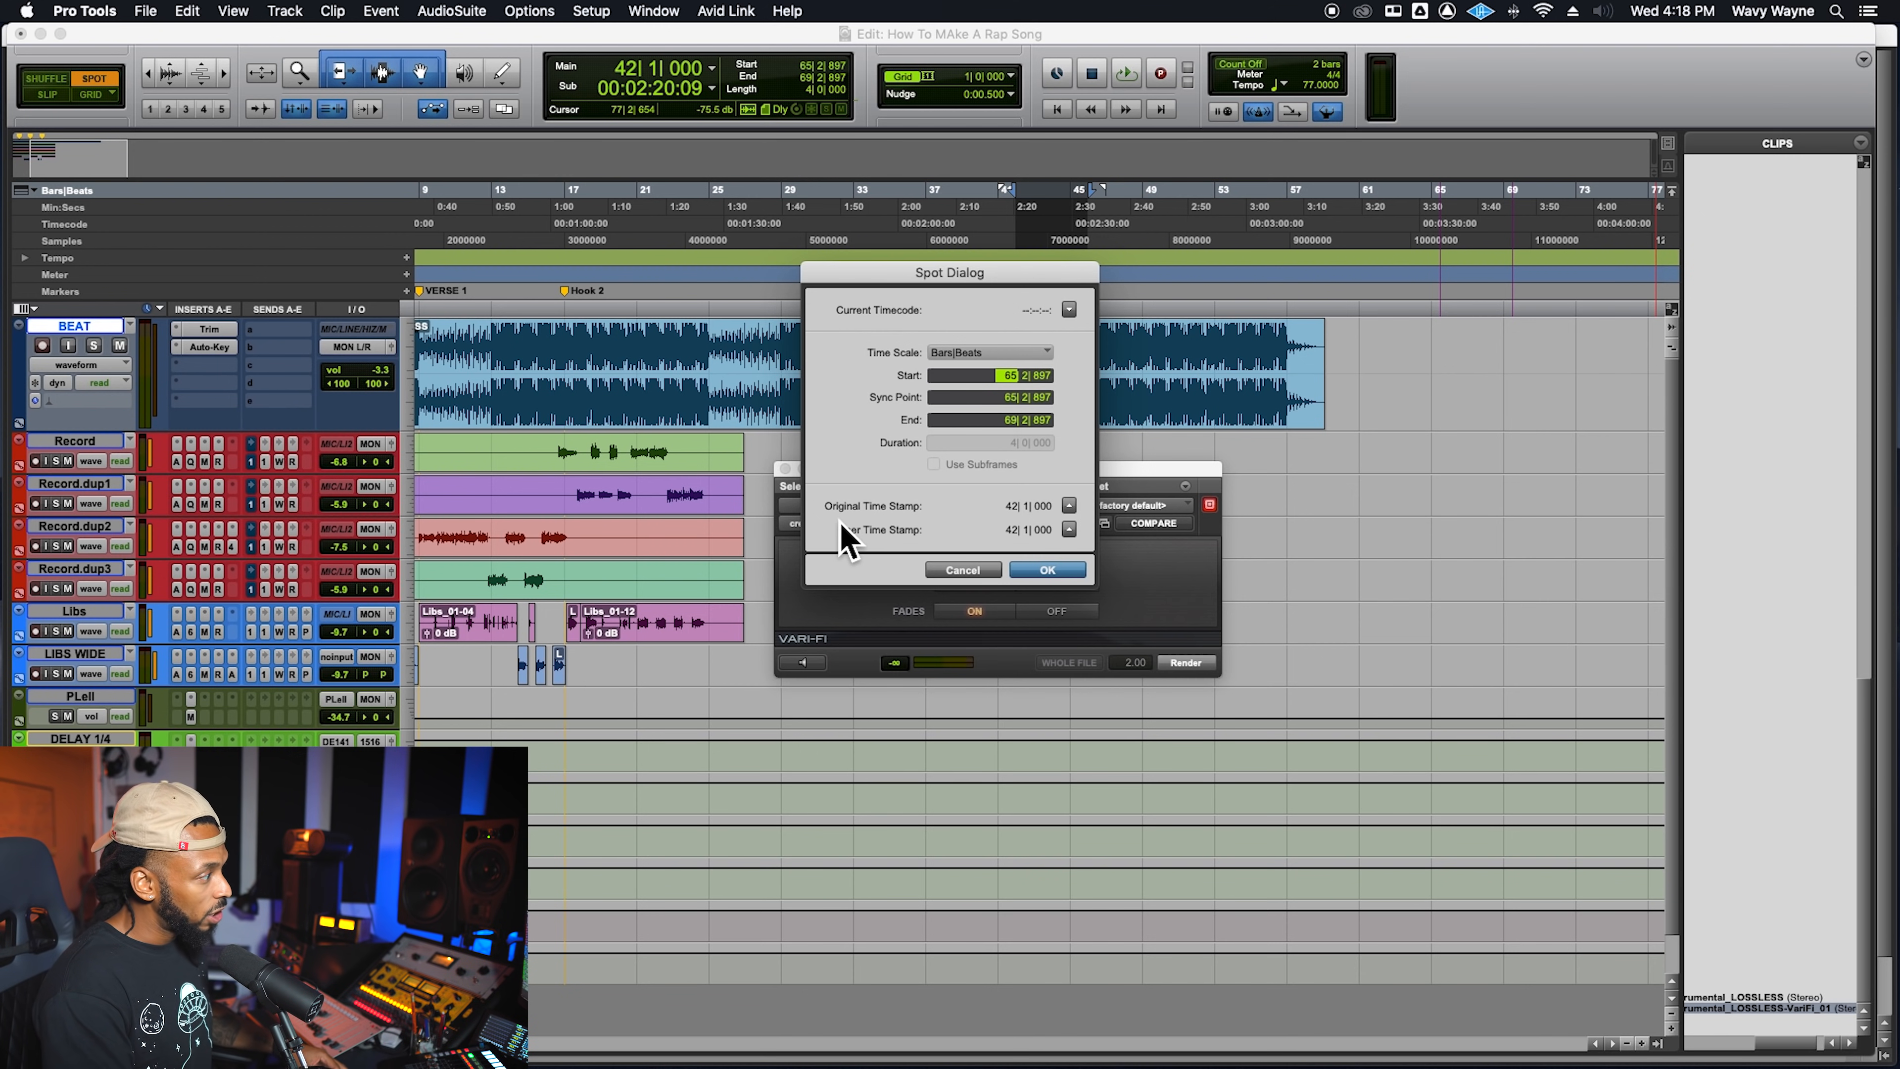
{"action": "left_click", "coordinate": [1073, 508]}
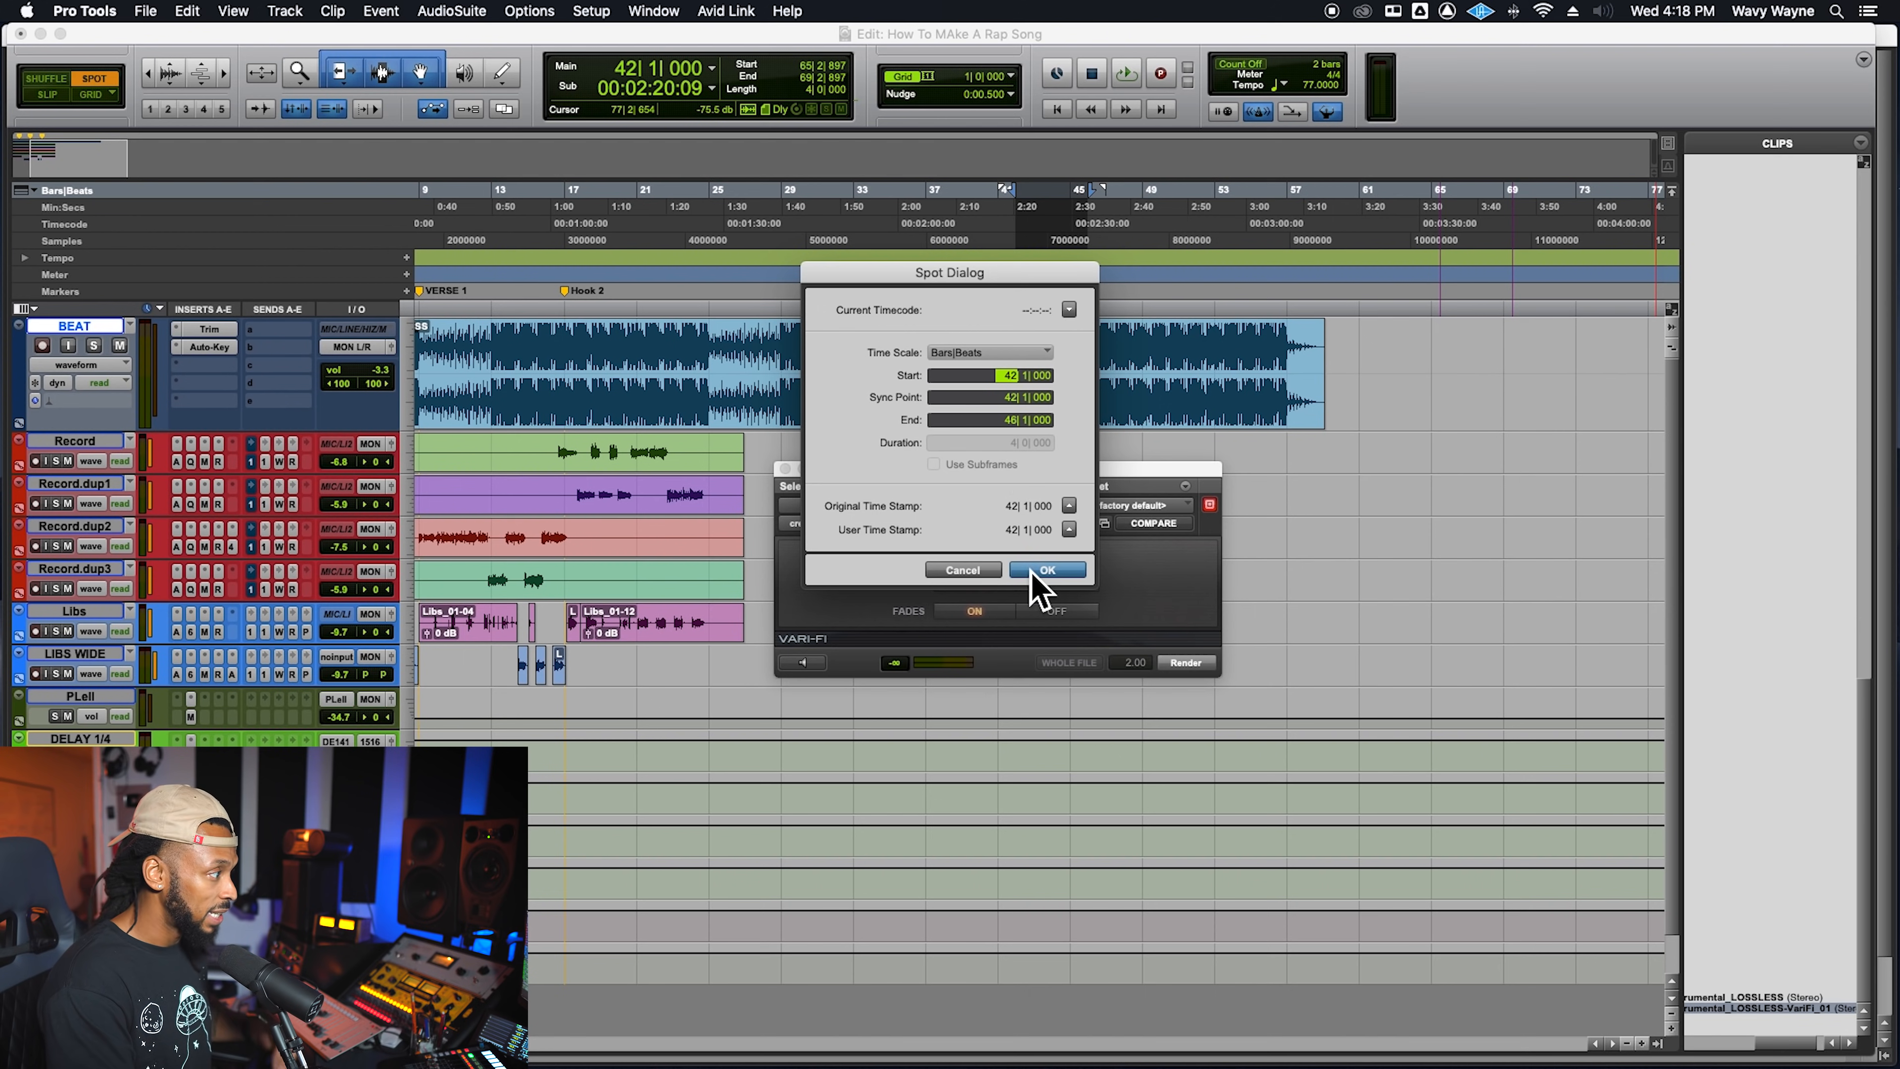
{"action": "left_click", "coordinate": [1048, 571]}
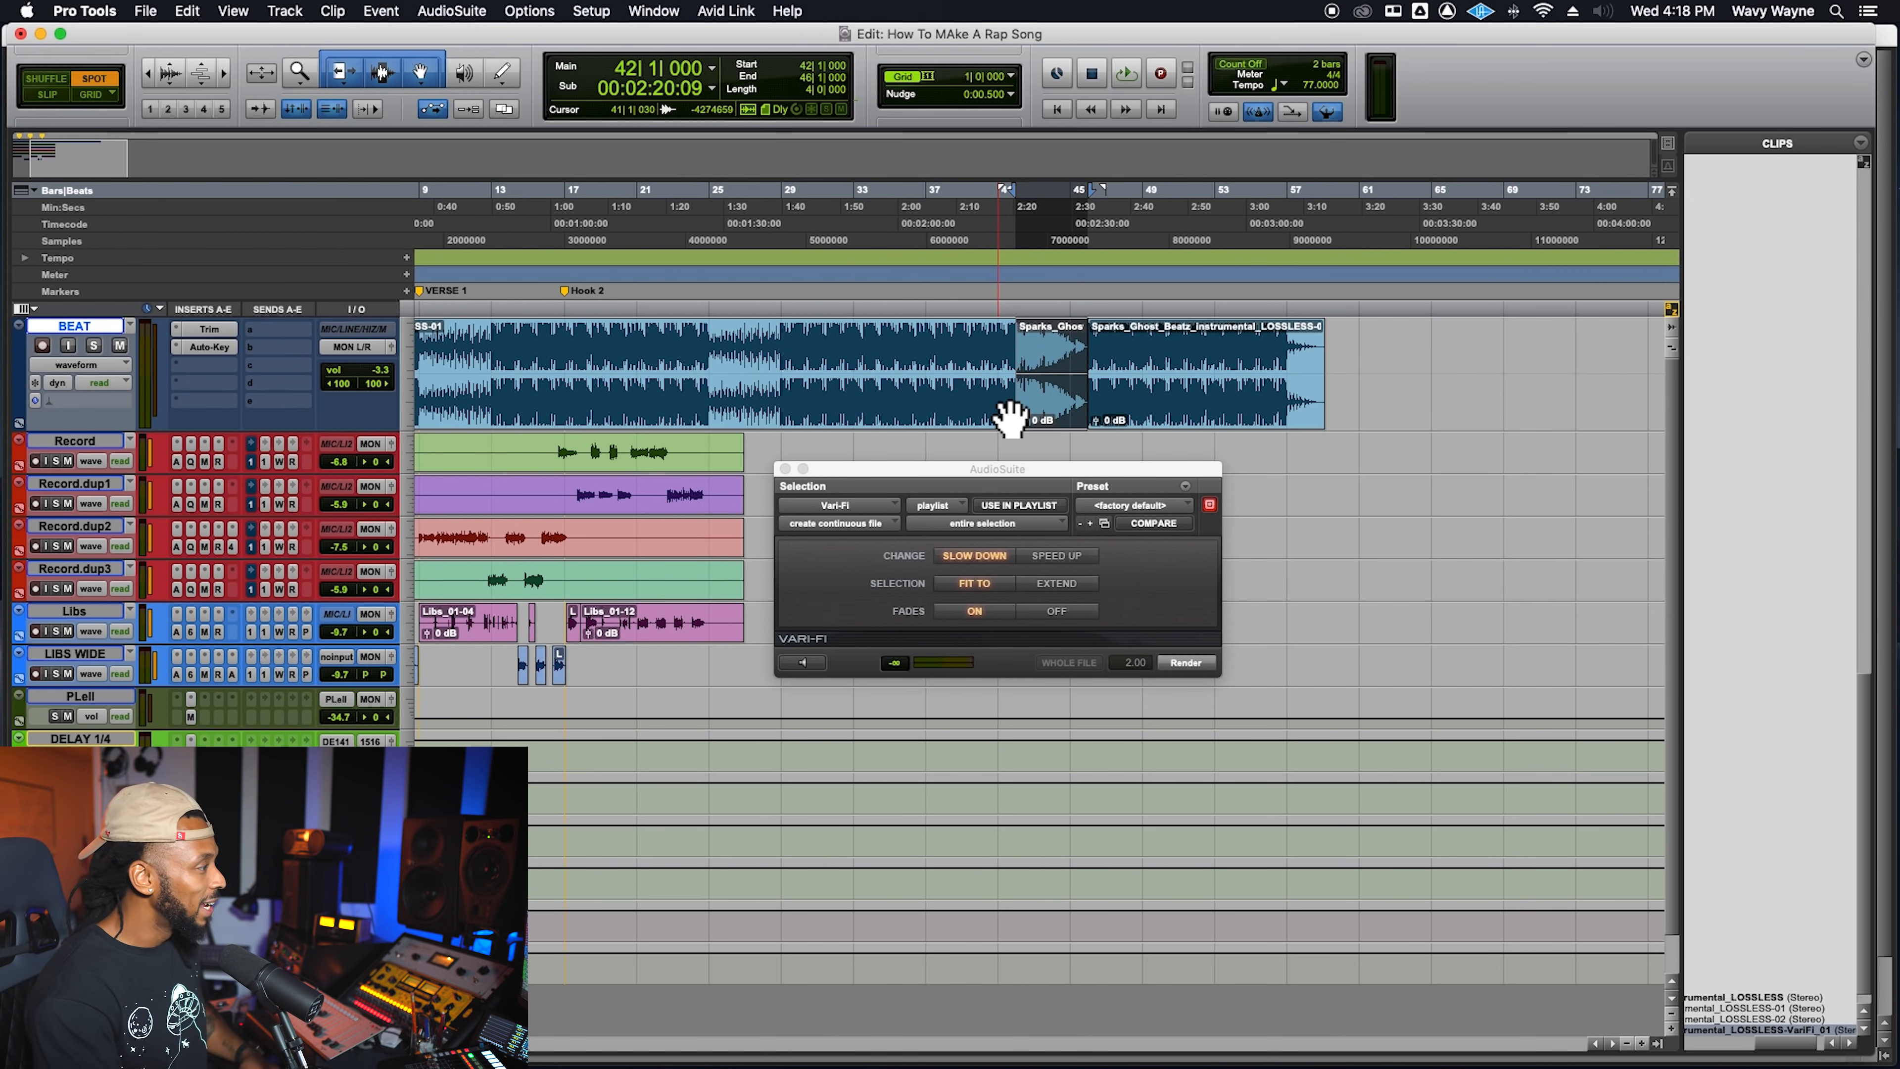
Bring up the Spot dialog for the BEAT clip at bar 46, cancel it, and switch the edit mode back to Grid
{"action": "left_click", "coordinate": [1260, 396]}
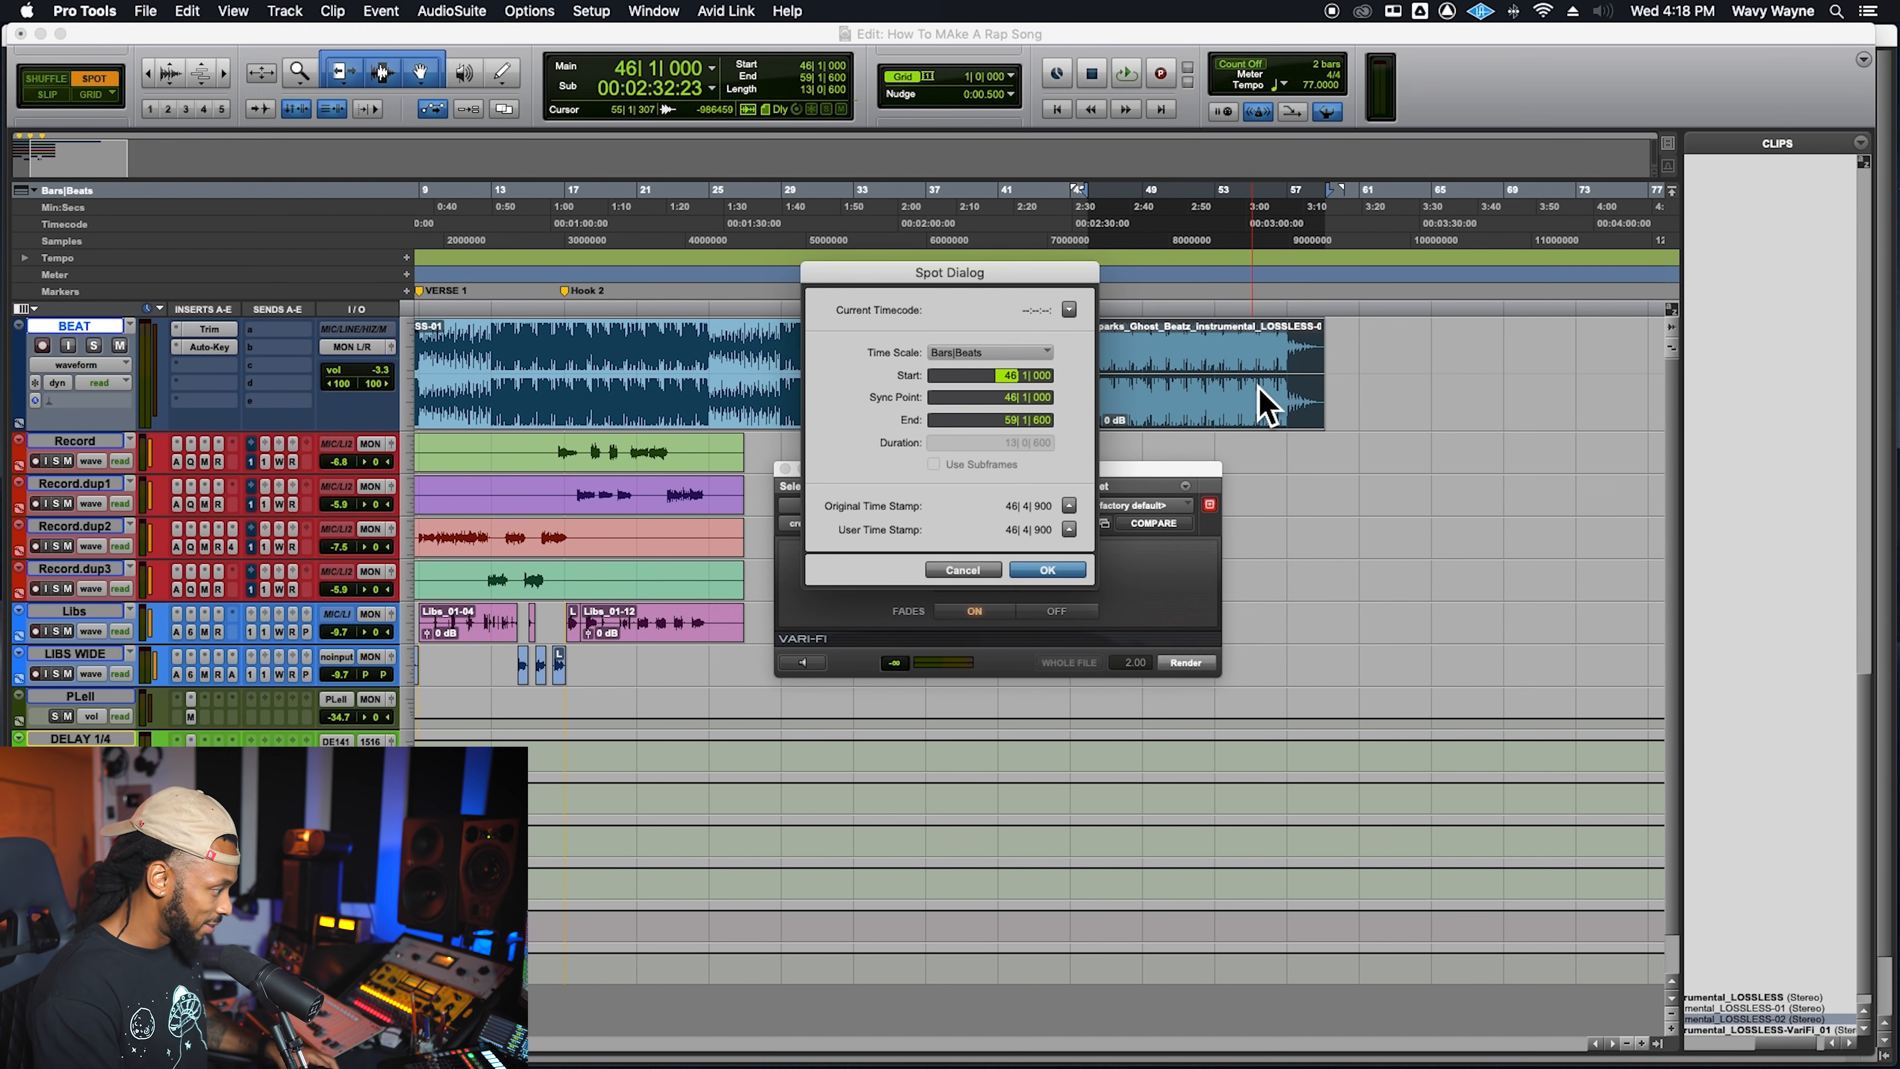
{"action": "left_click", "coordinate": [965, 571]}
{"action": "left_click", "coordinate": [90, 95]}
{"action": "scroll", "coordinate": [1828, 906], "scroll_direction": "left", "scroll_amount": 5}
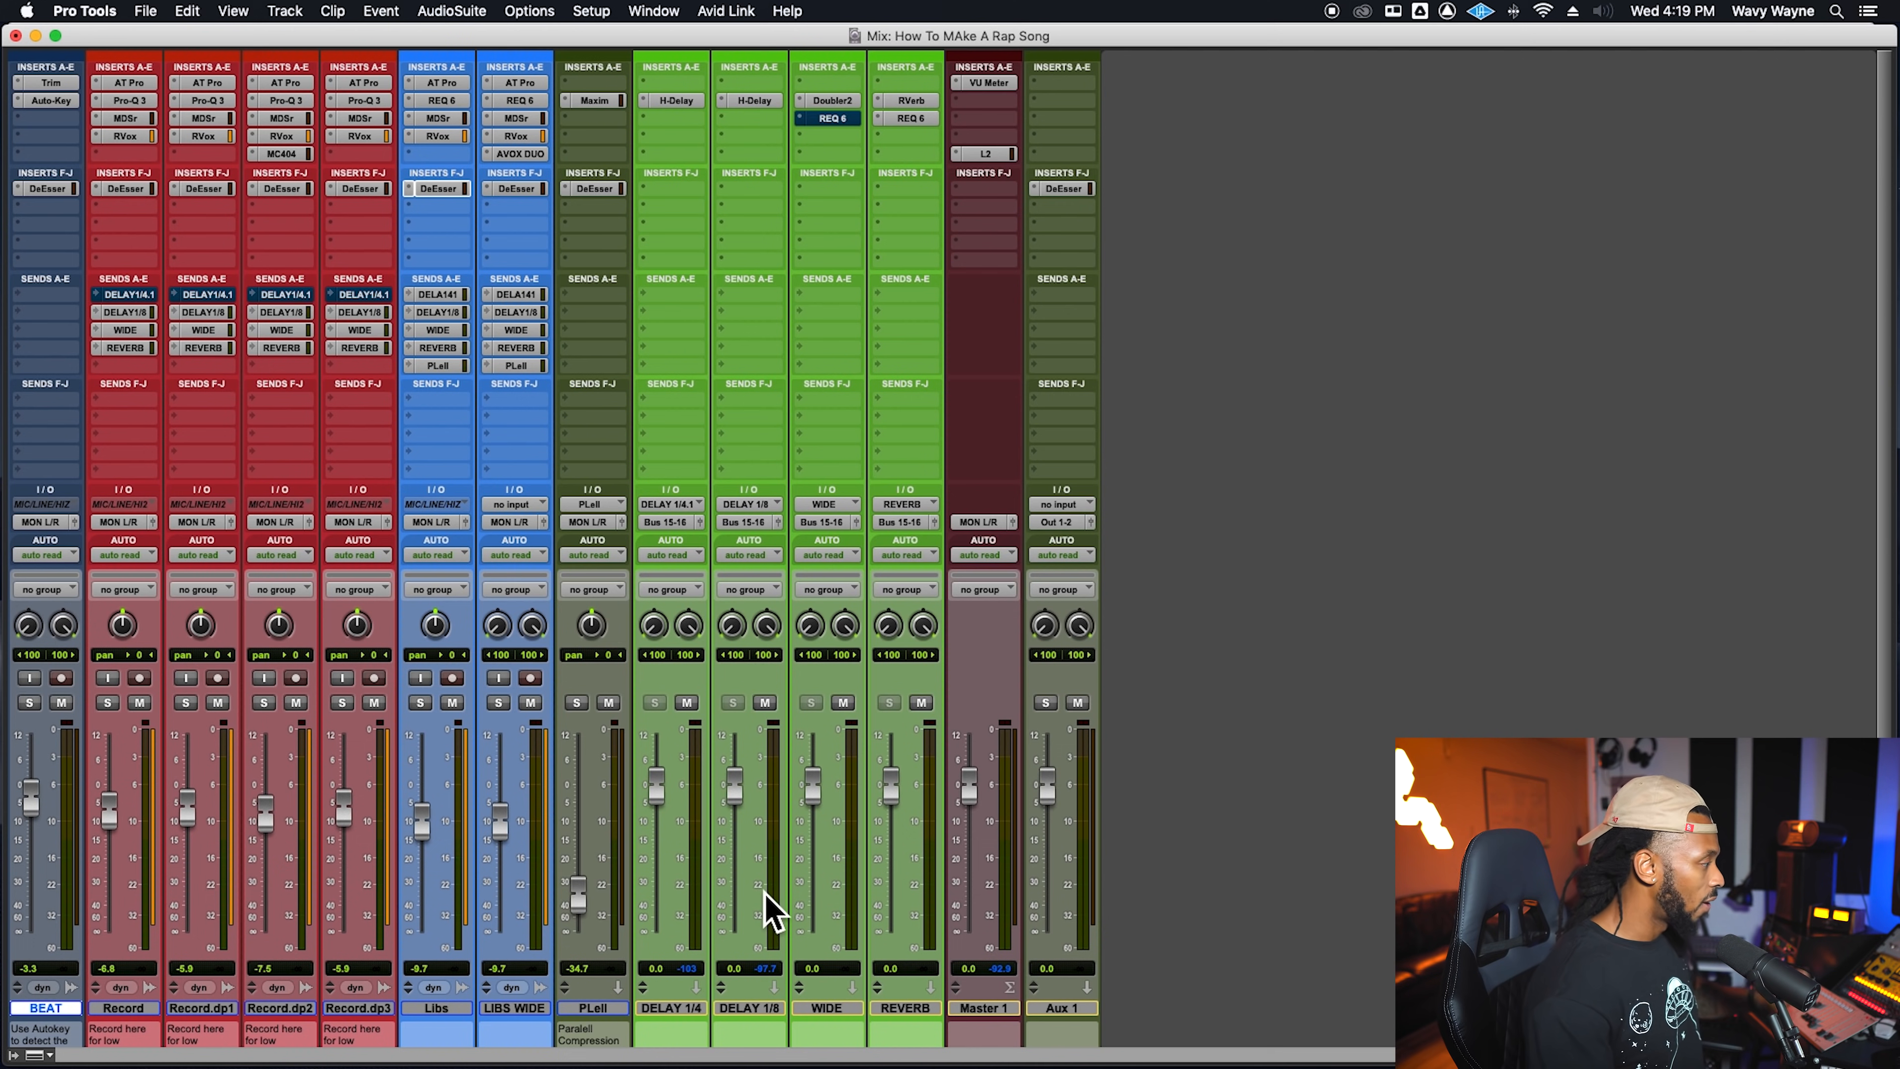
{"action": "left_click", "coordinate": [351, 374]}
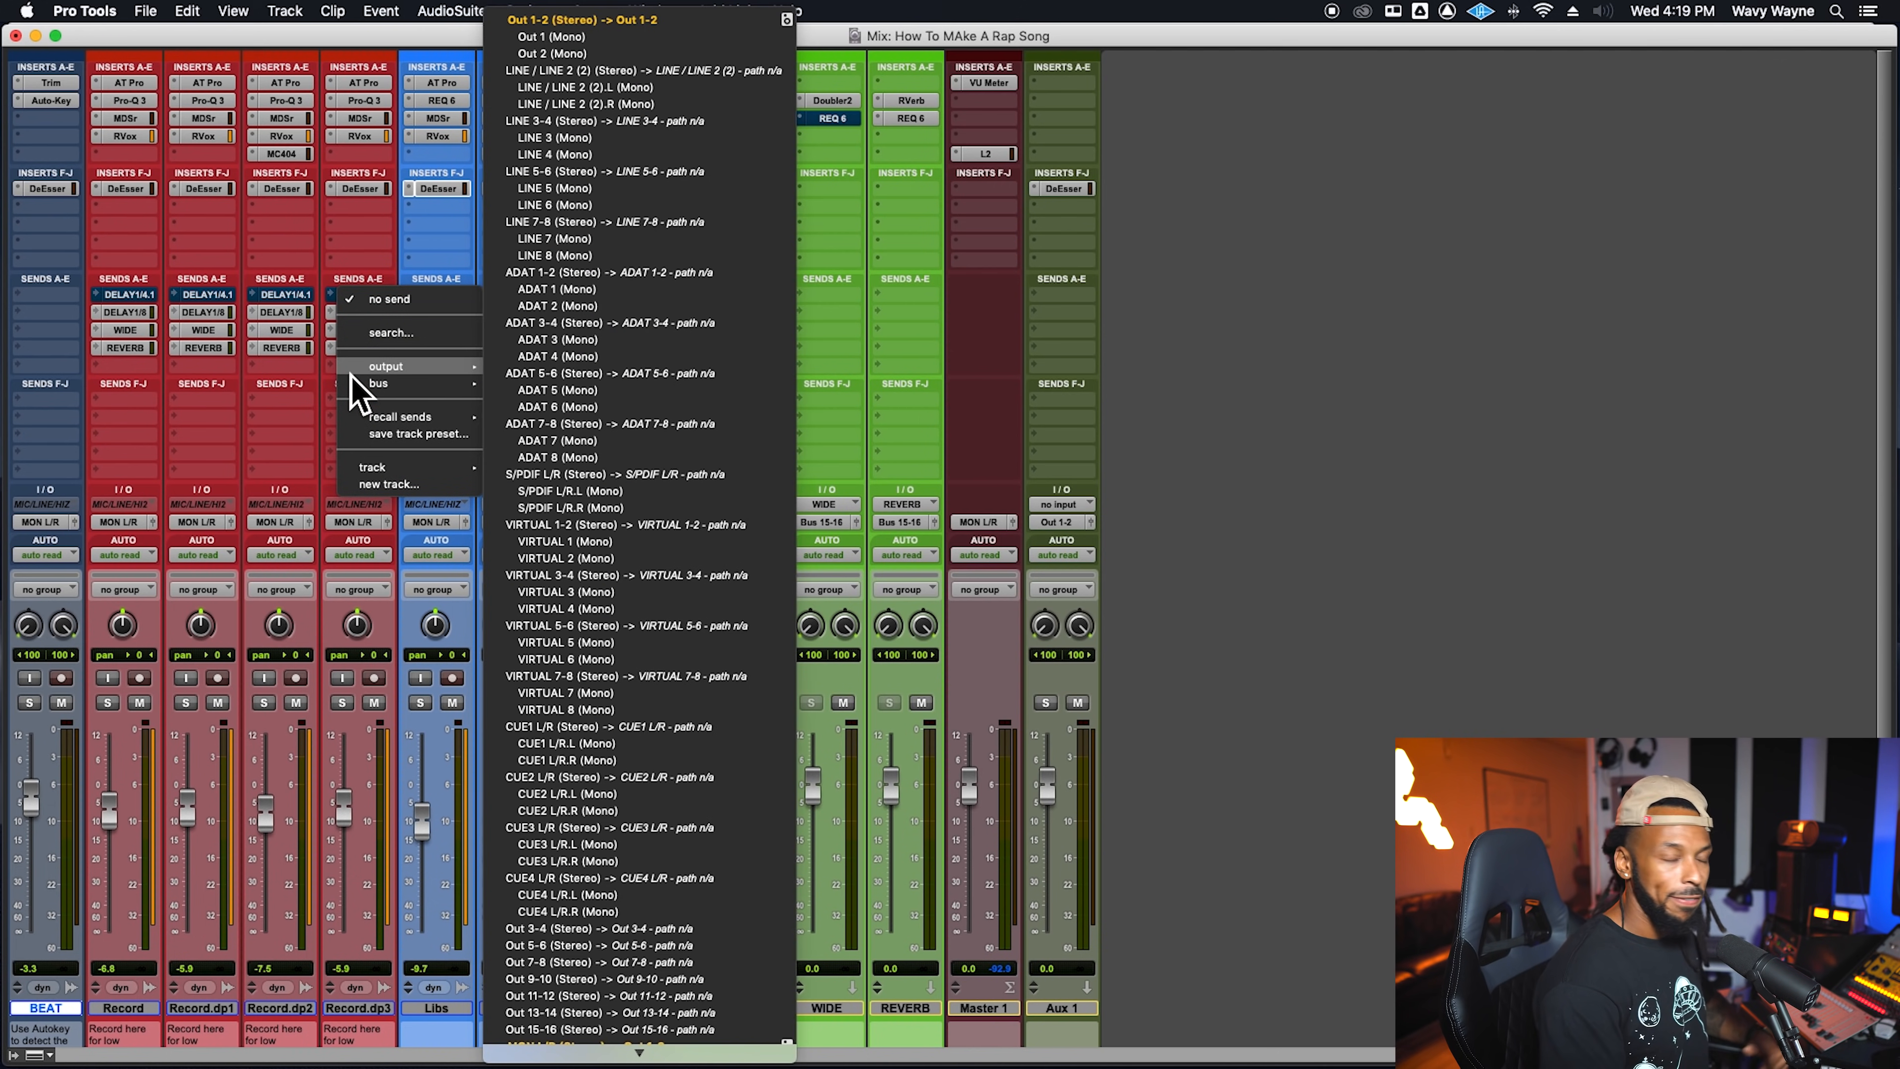
{"action": "left_click", "coordinate": [331, 384]}
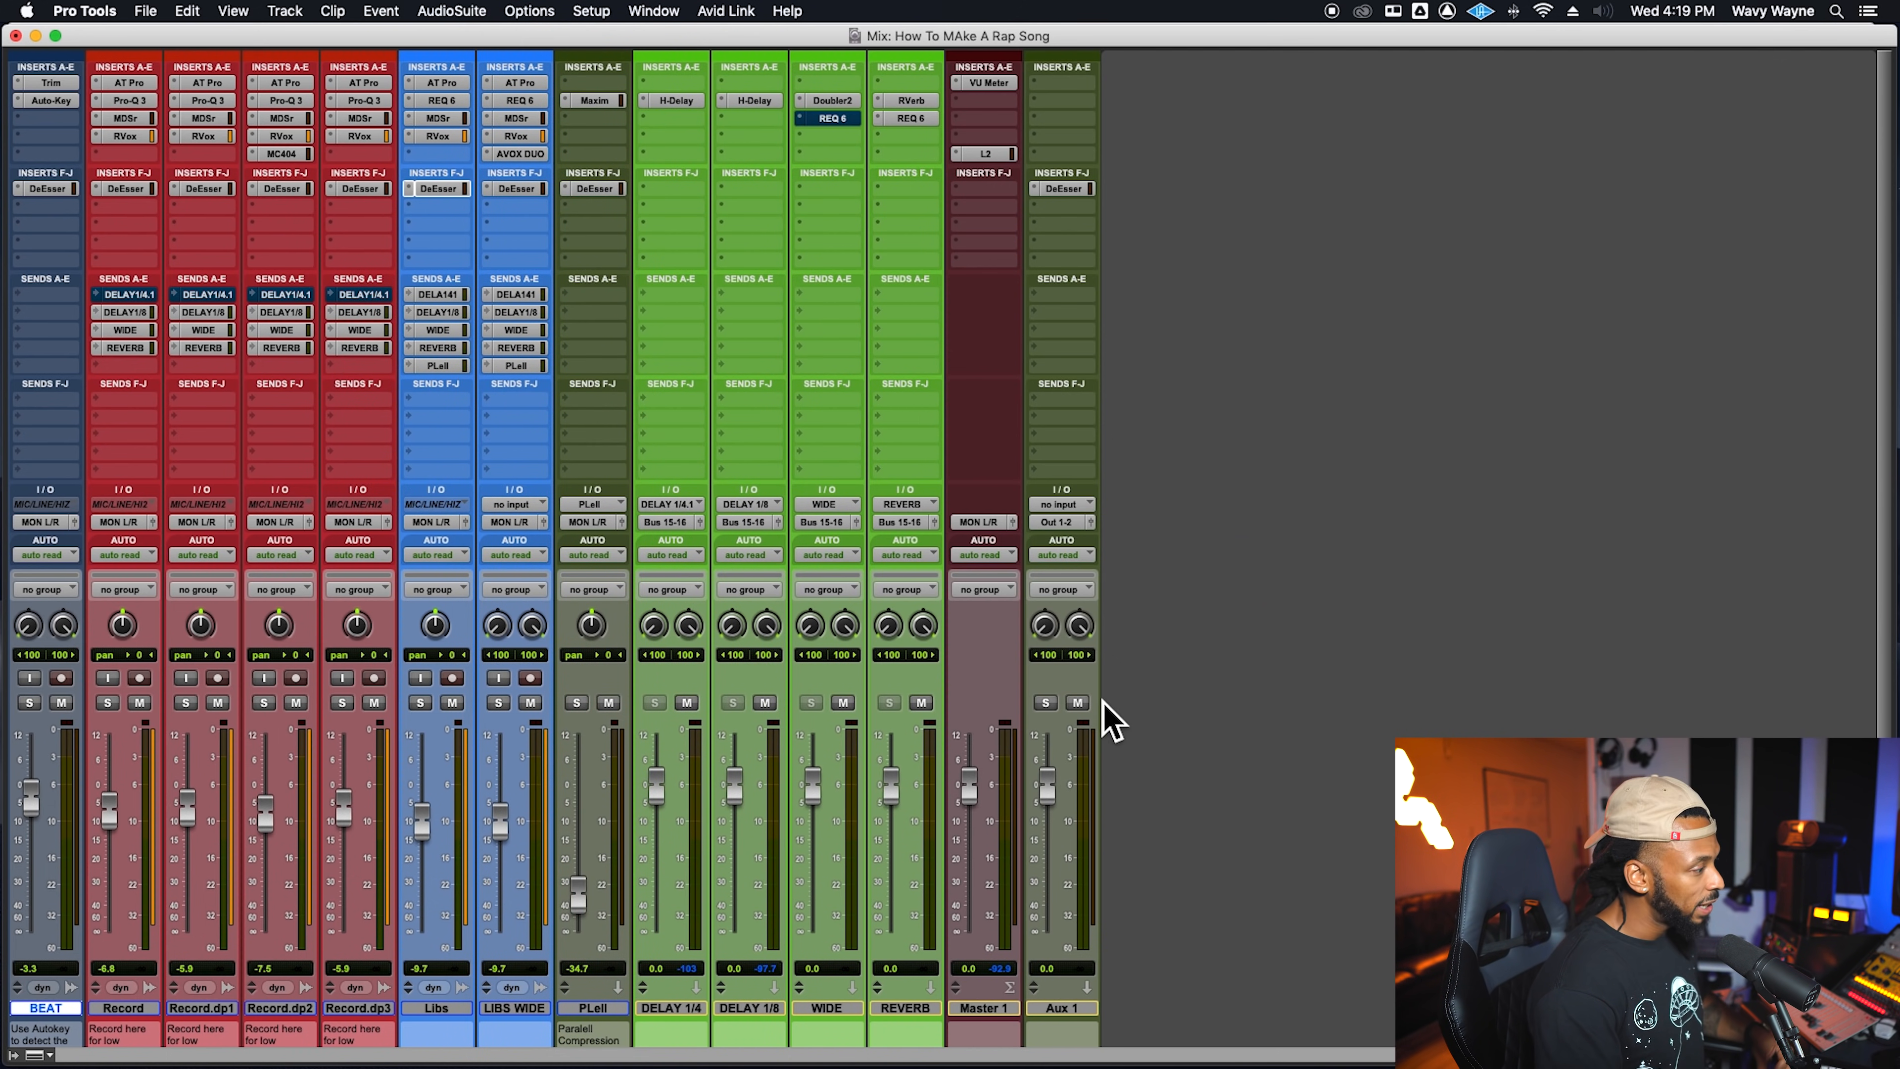
{"action": "left_click", "coordinate": [1075, 1011]}
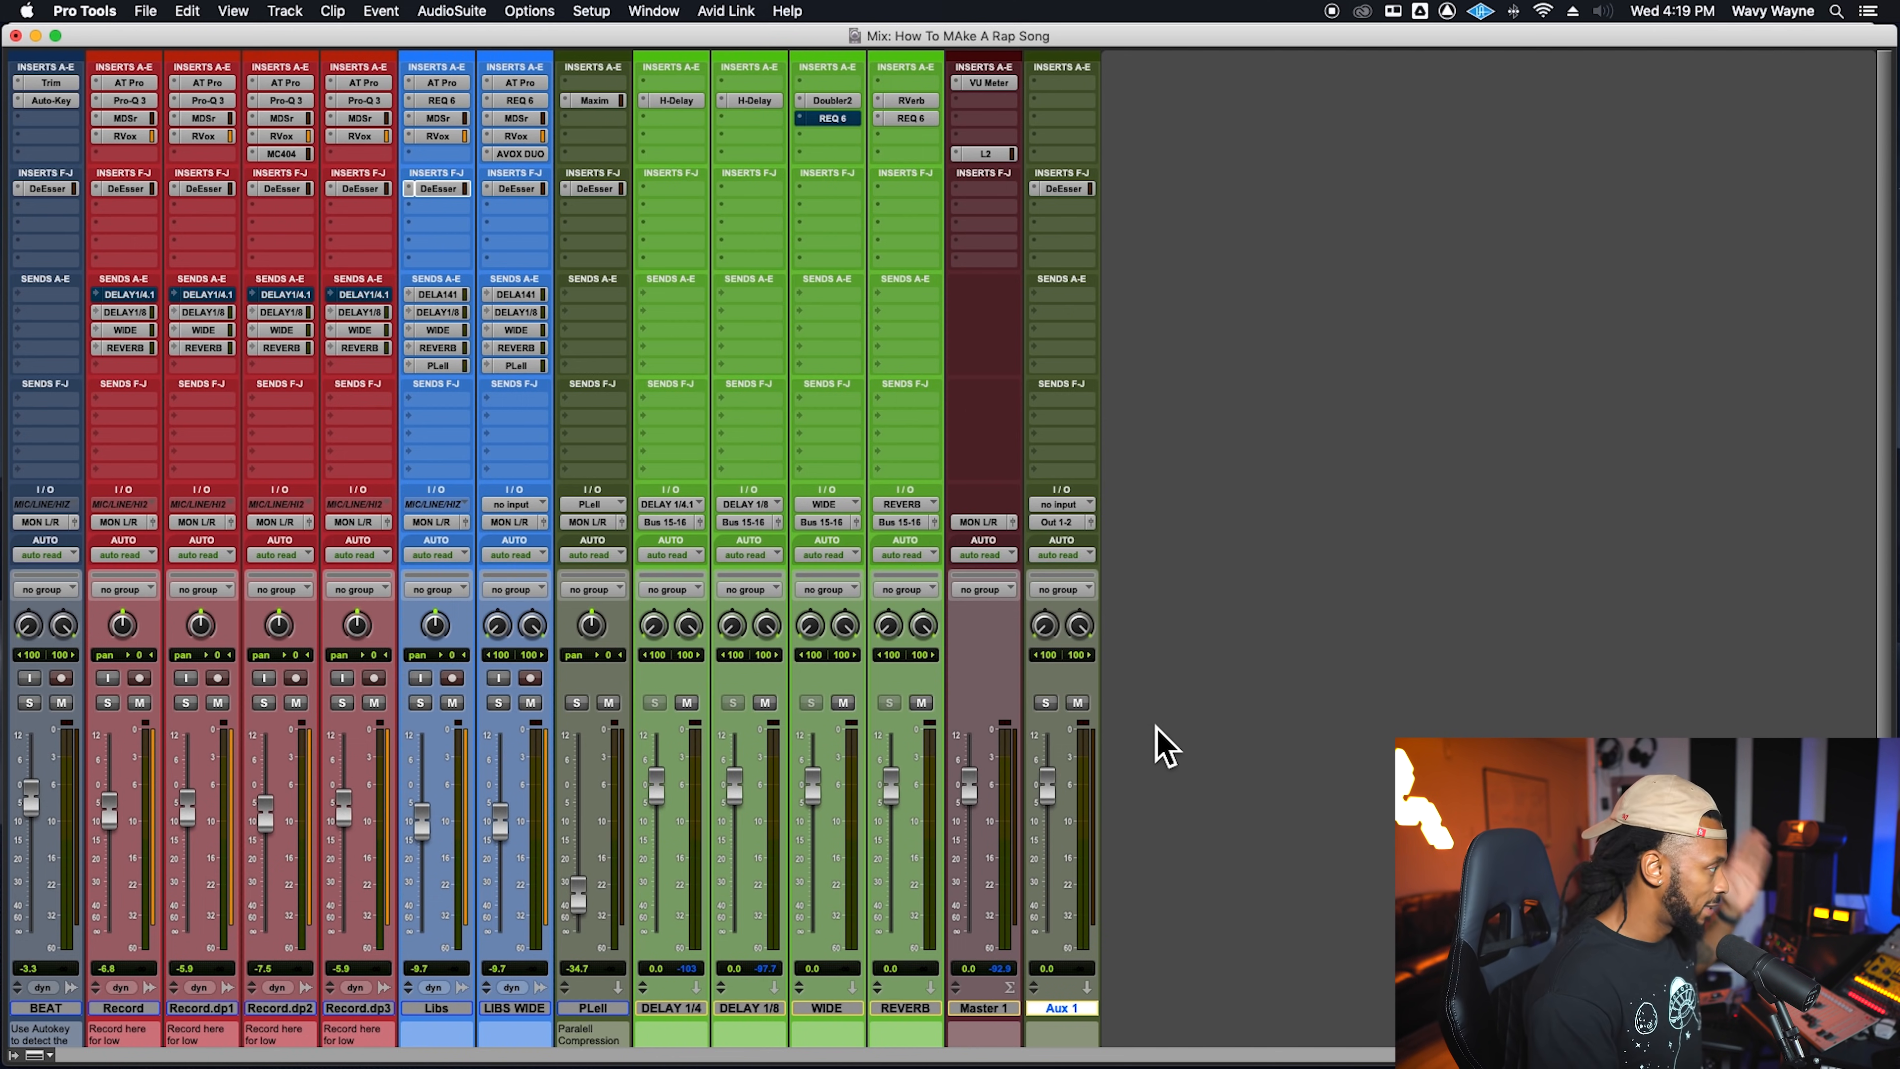
Create a stereo Aux Input track named FLANGER from send E of Record.dup3, placed next to the current track
{"action": "left_click", "coordinate": [341, 368]}
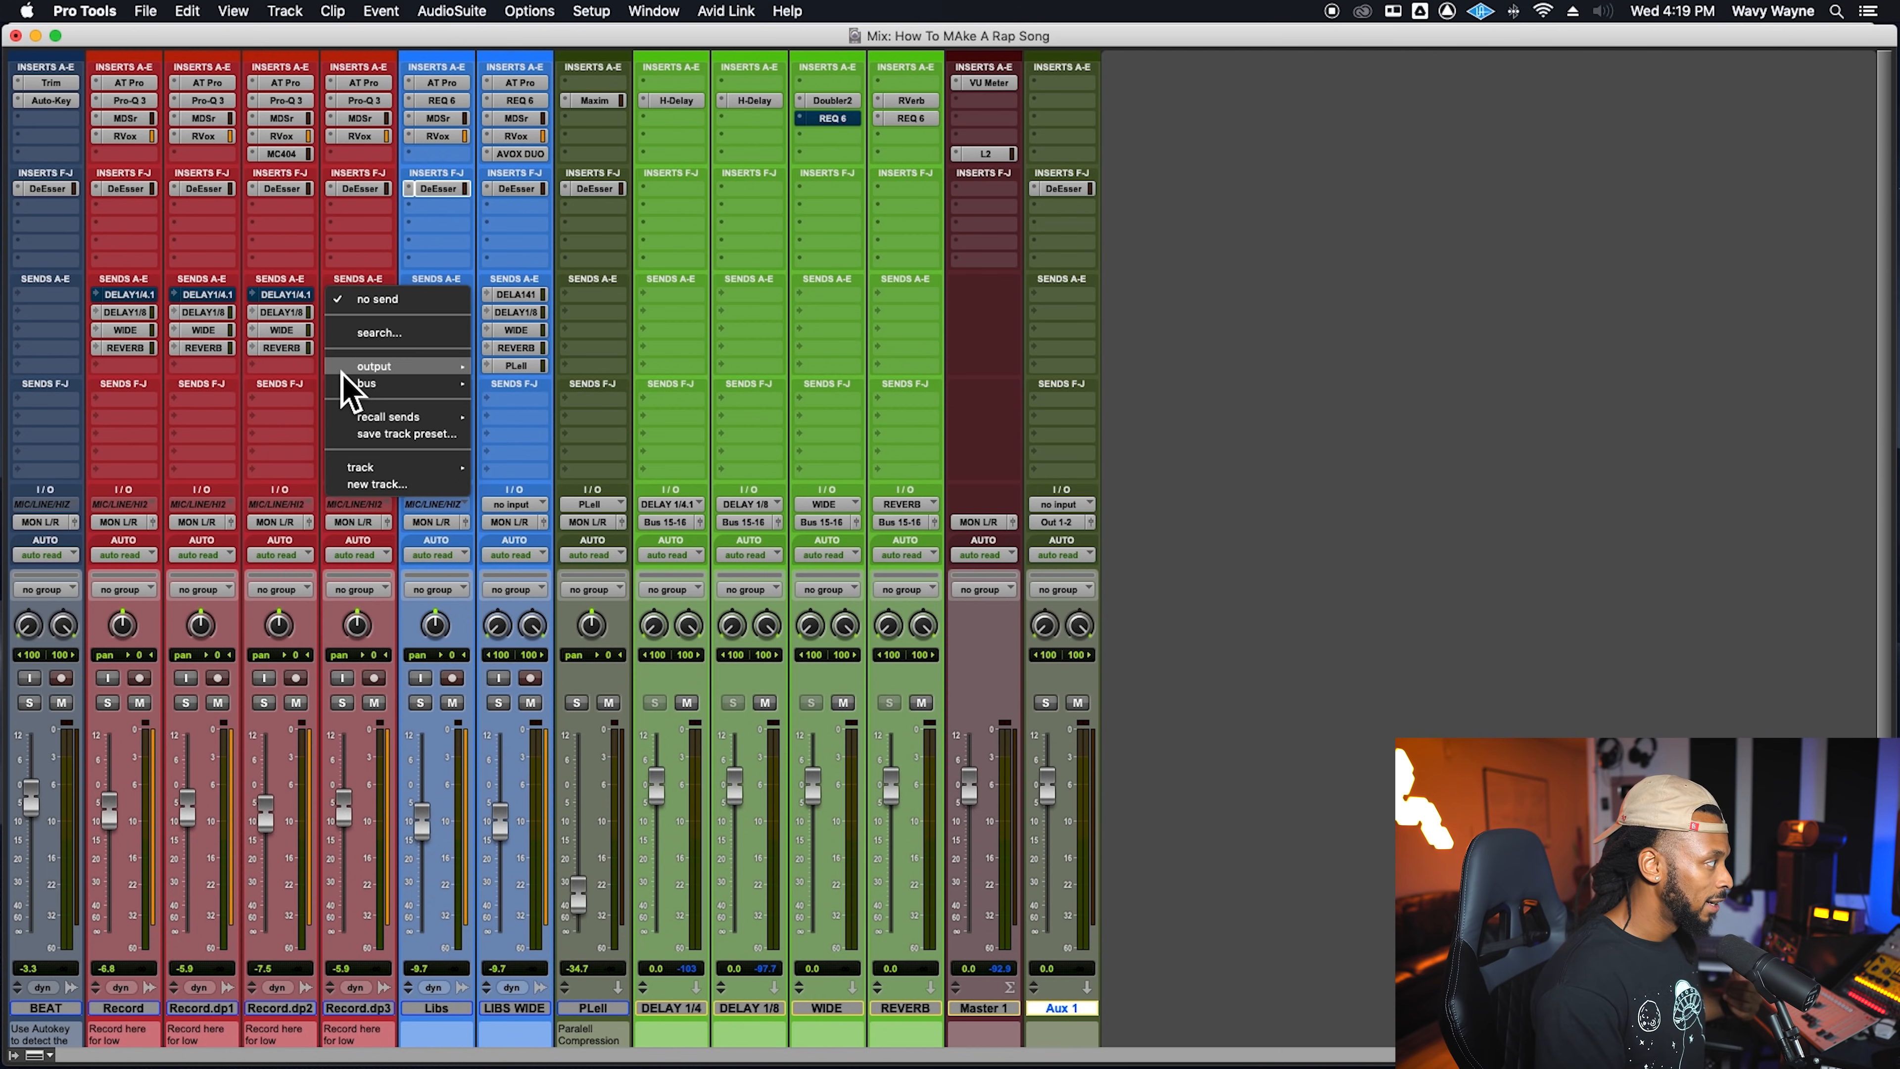
{"action": "left_click", "coordinate": [380, 485]}
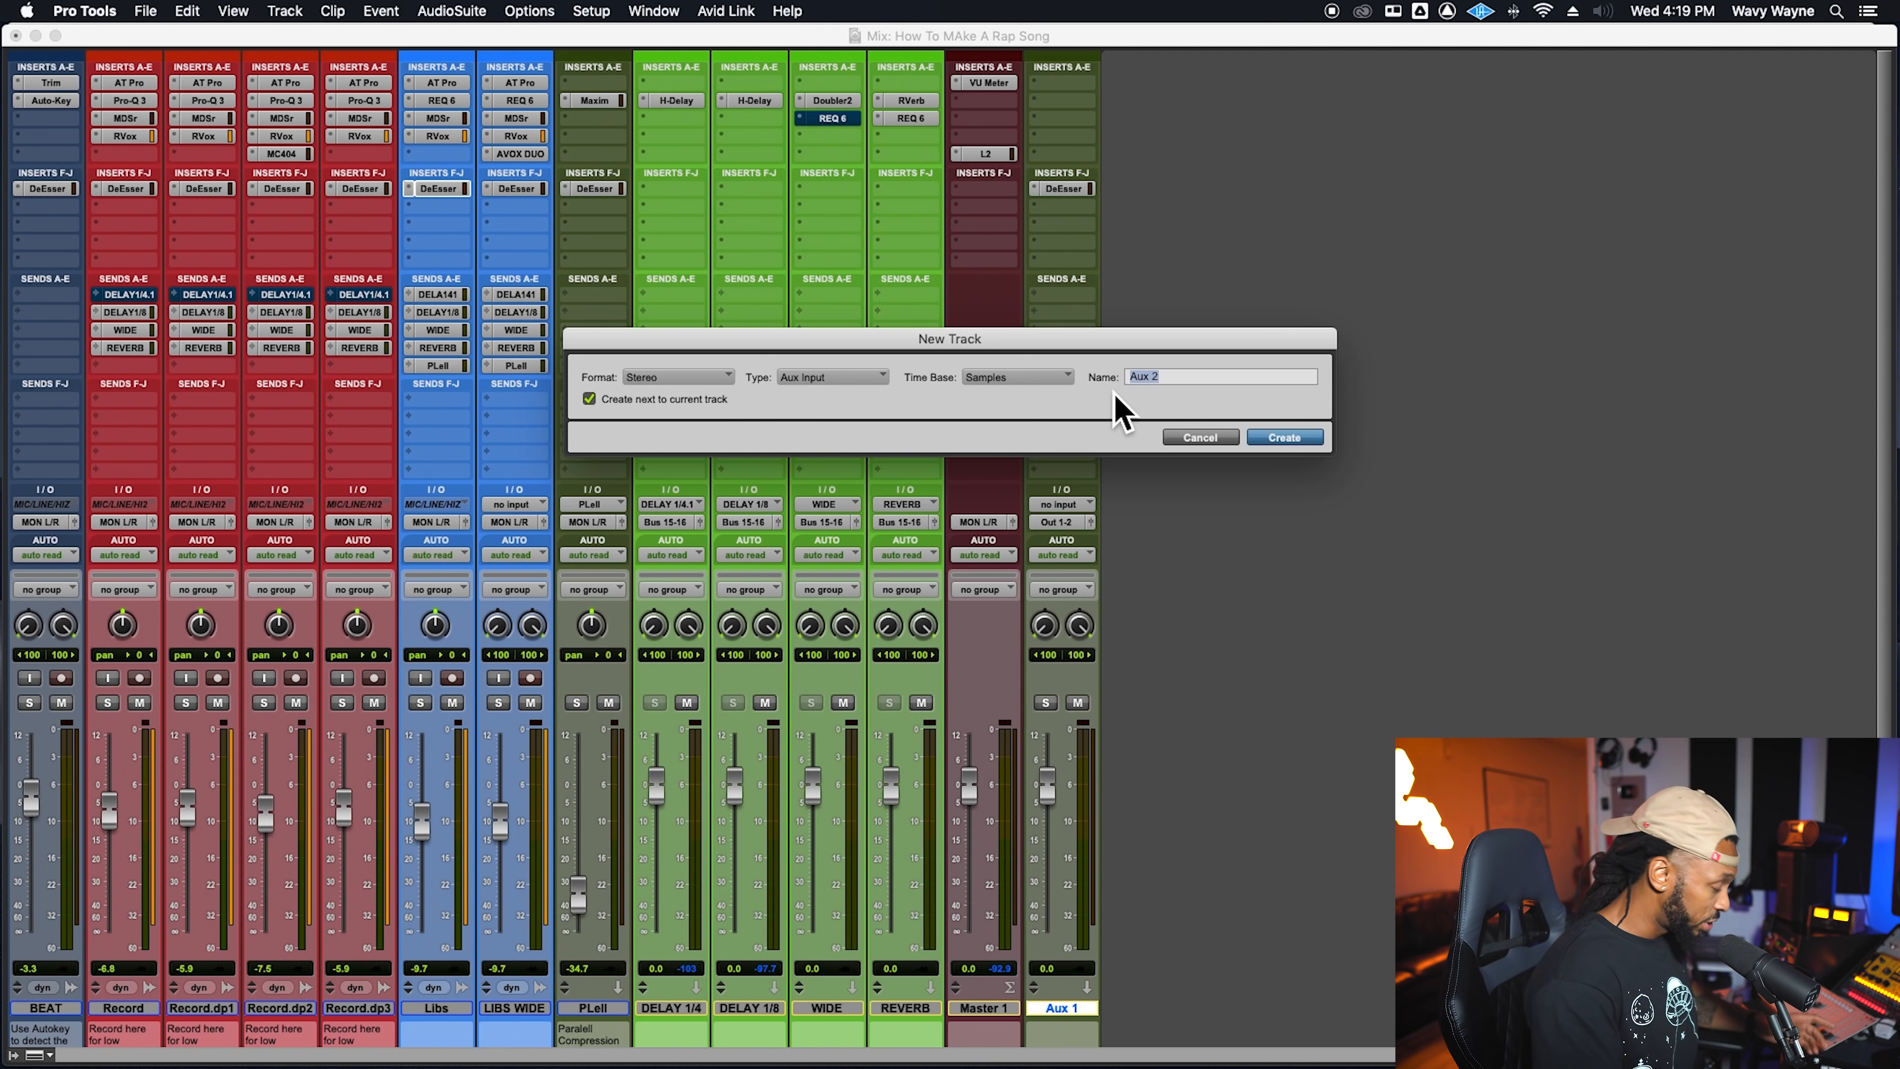
{"action": "type", "text": "FLANGE"}
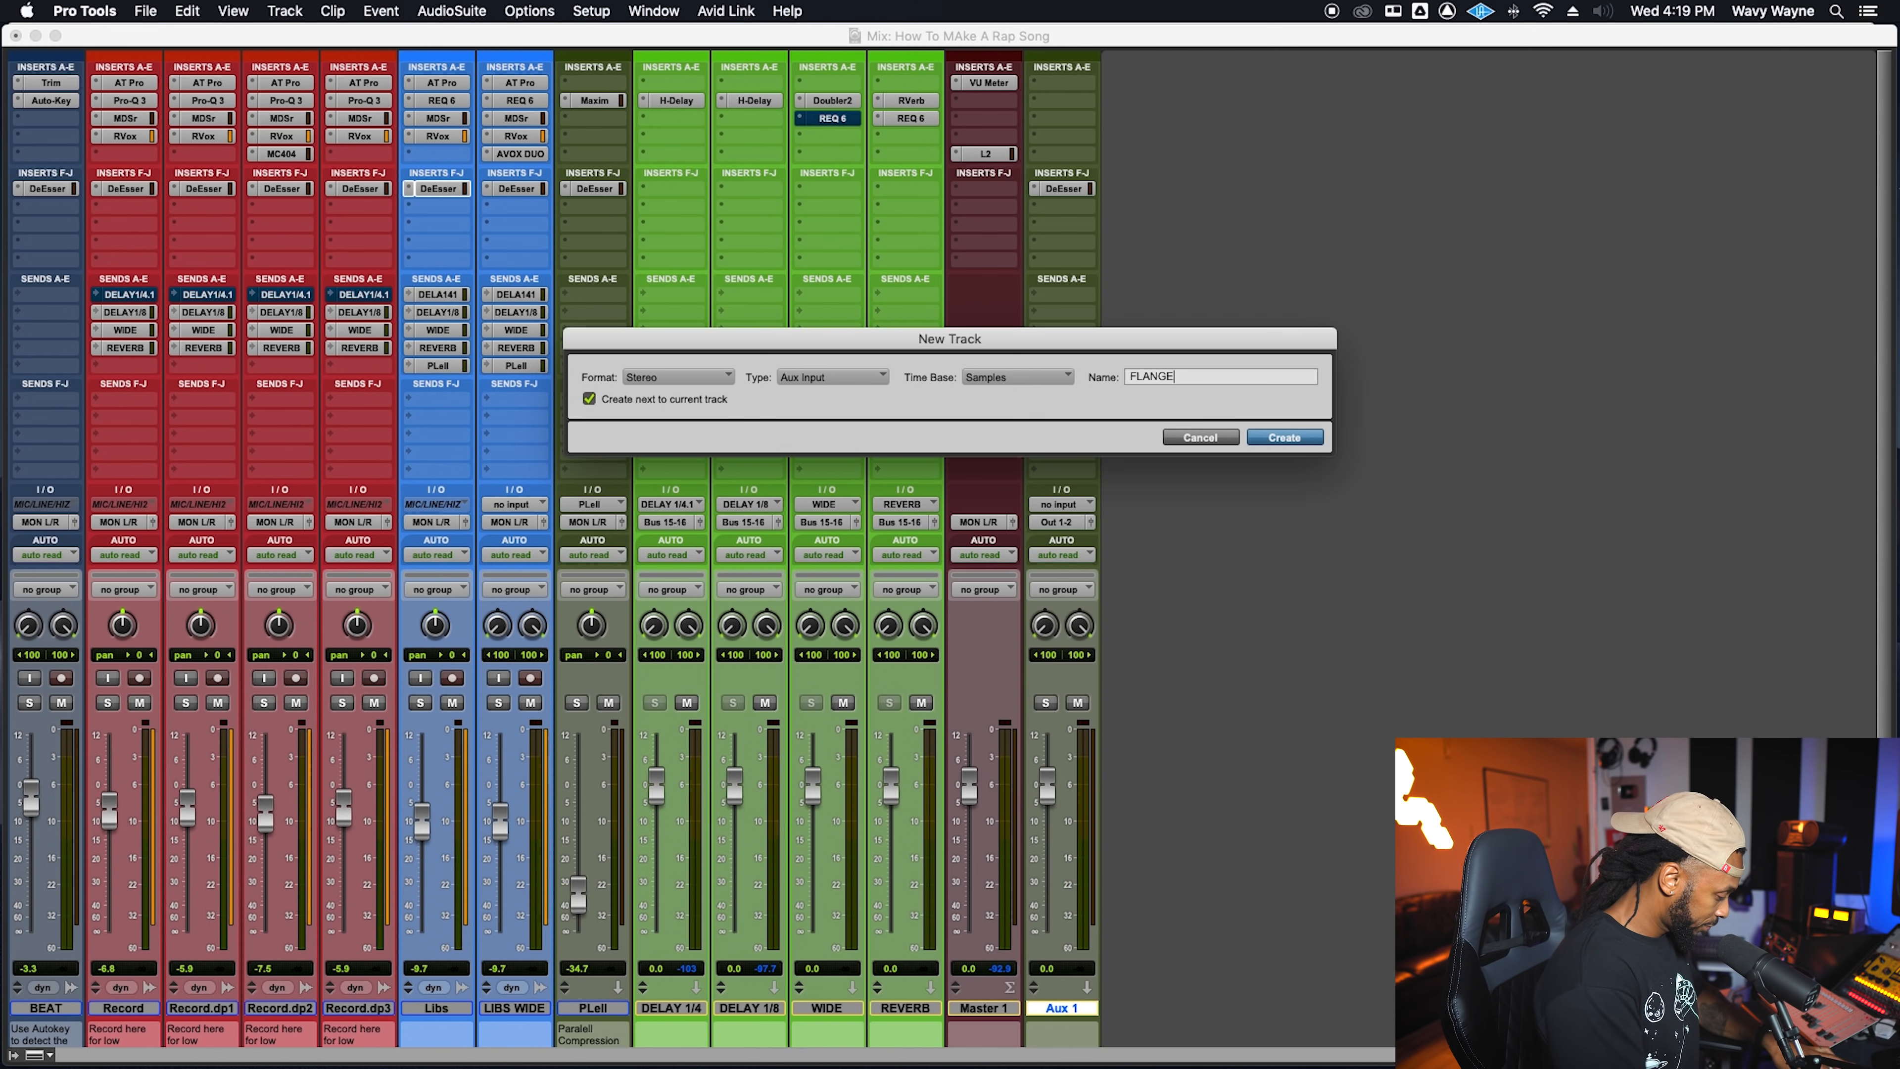
{"action": "type", "text": "R"}
{"action": "key", "text": "Return"}
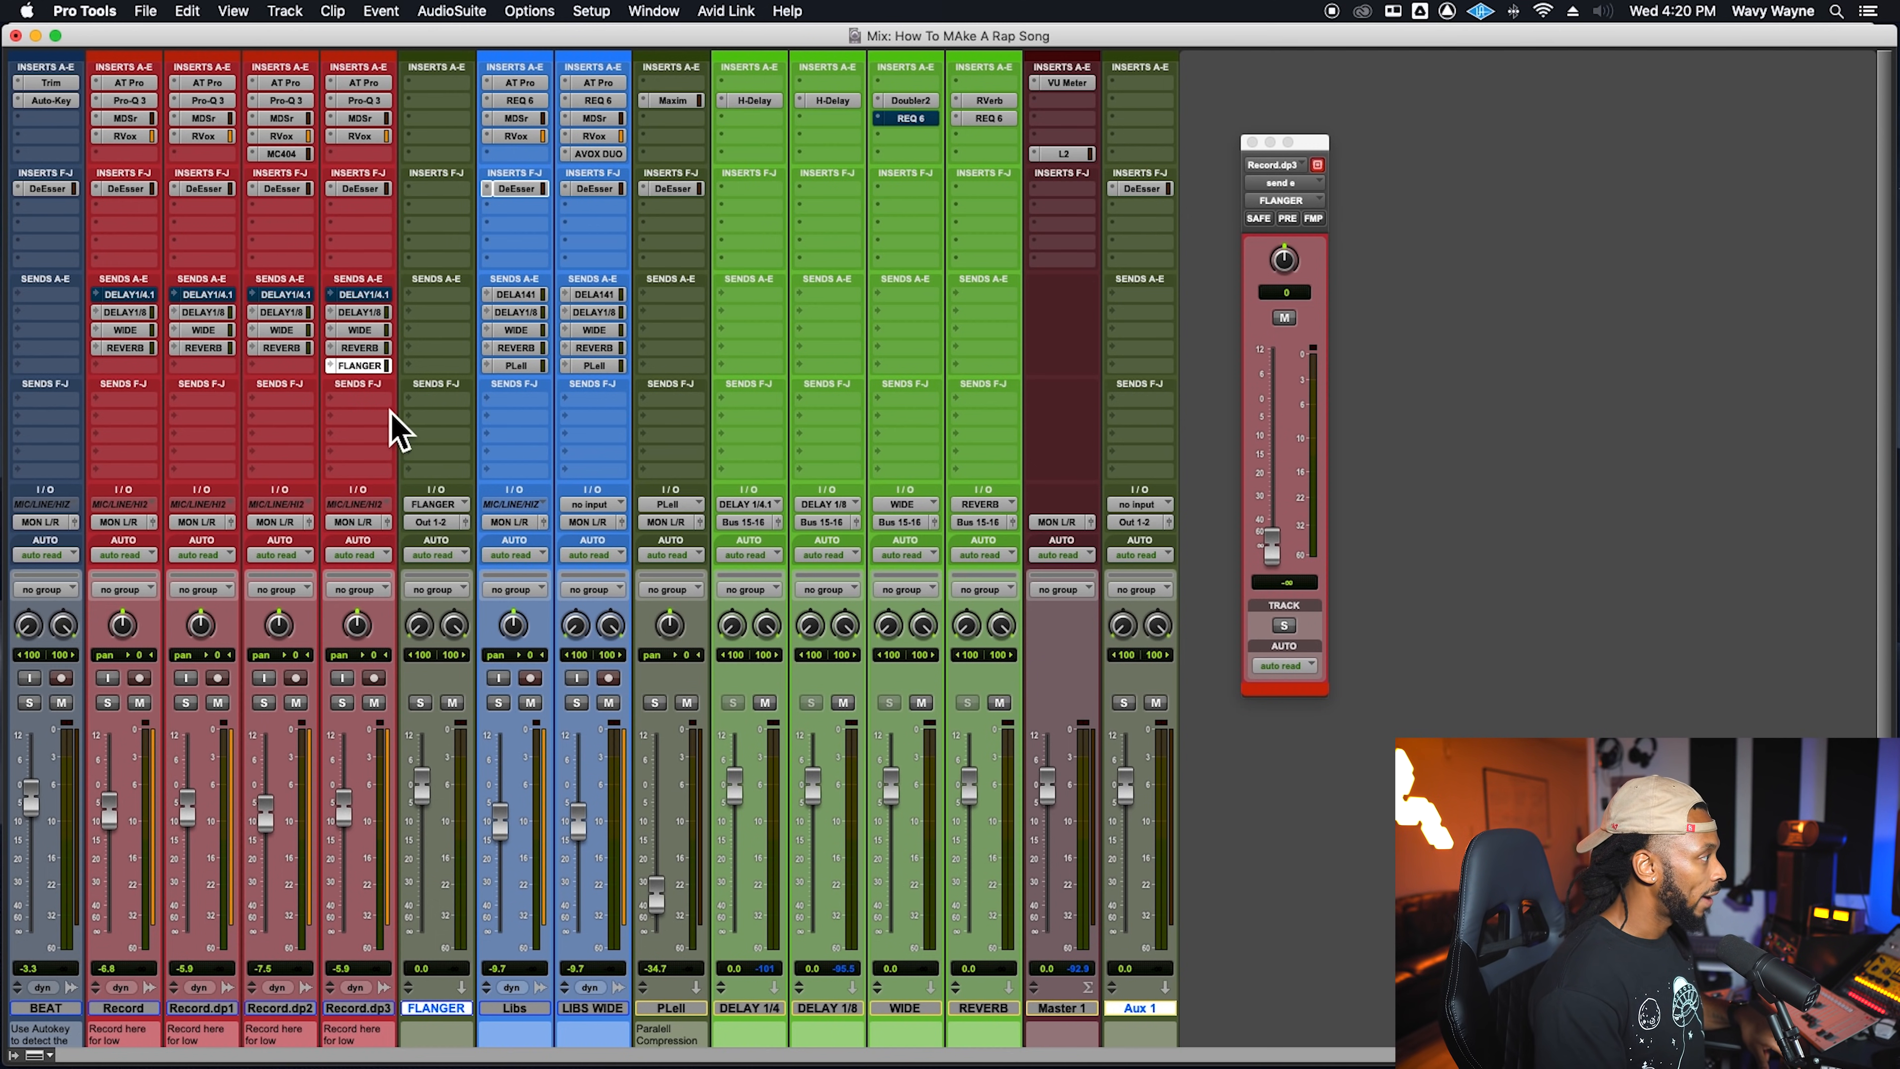
Search the plug-ins for "flan" and insert AIR Flanger (stereo) on the FLANGER track
{"action": "left_click", "coordinate": [434, 90]}
{"action": "mouse_move", "coordinate": [485, 88]}
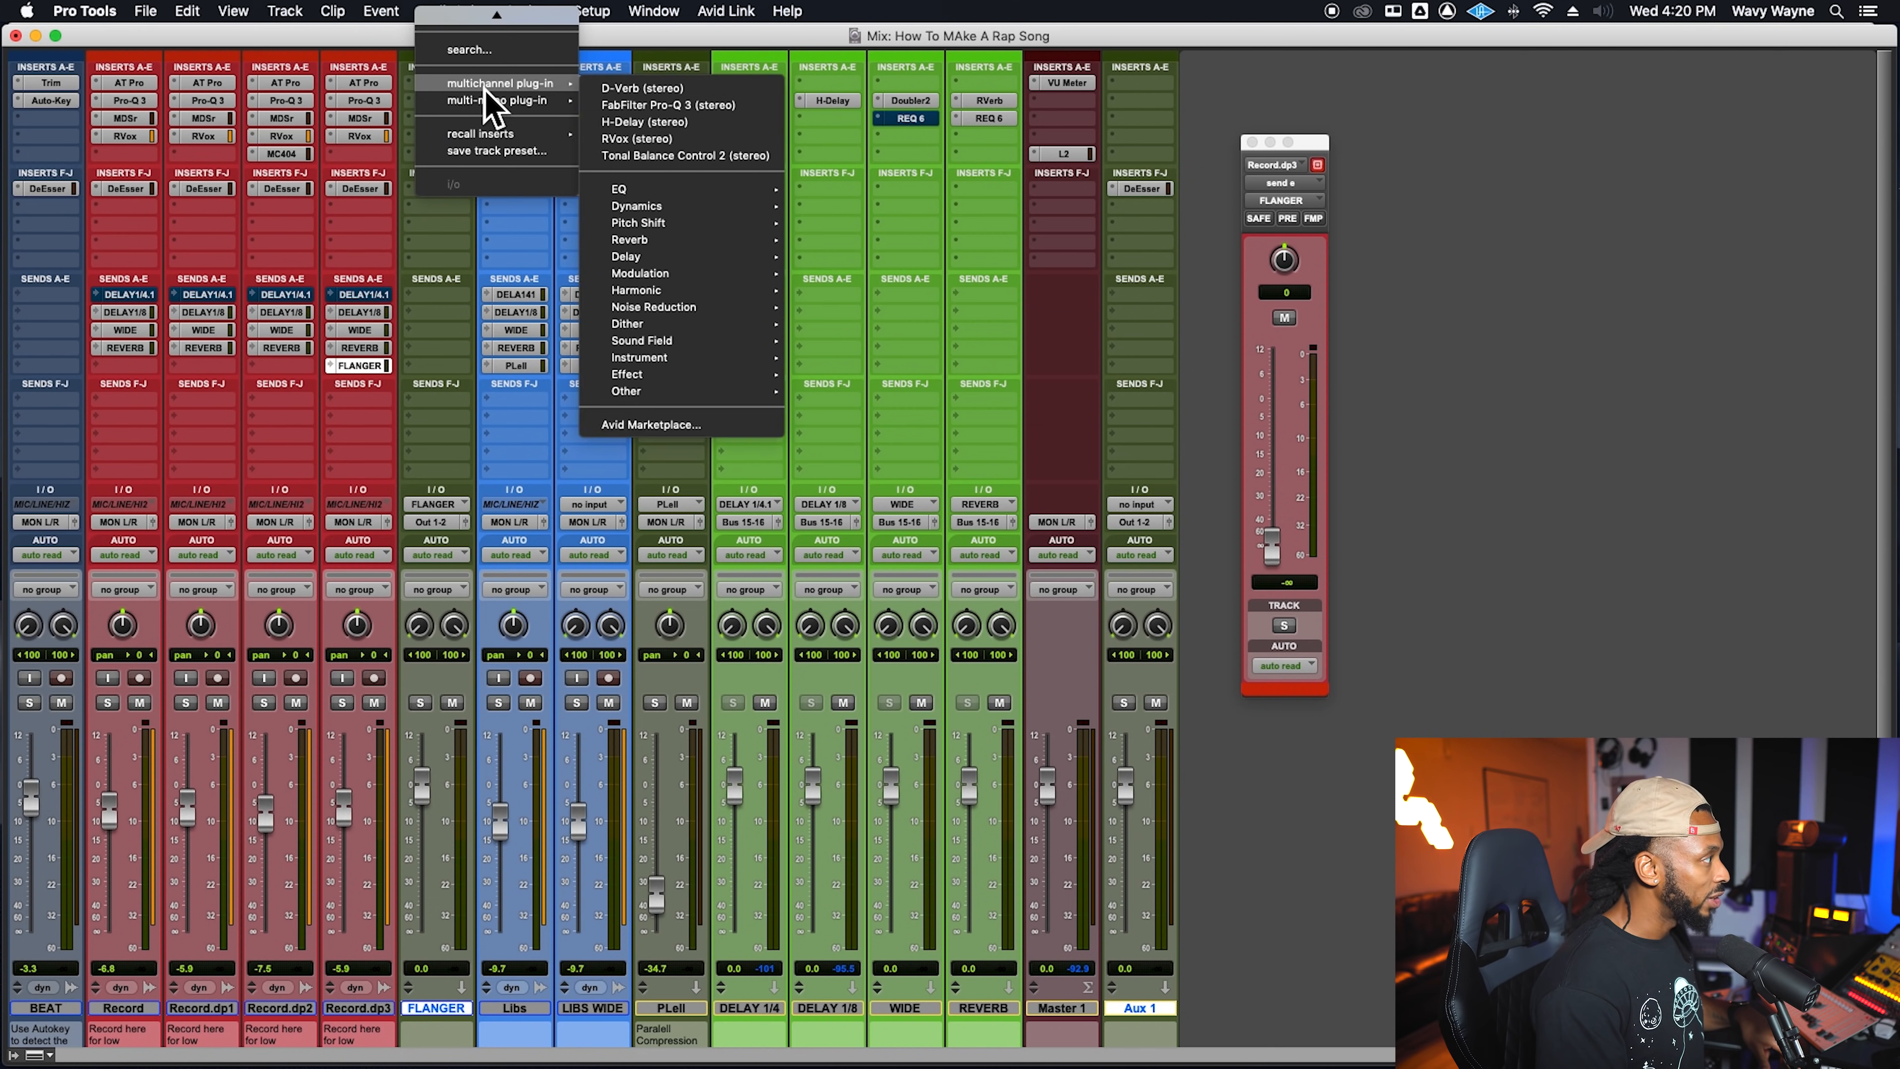
{"action": "mouse_move", "coordinate": [705, 242]}
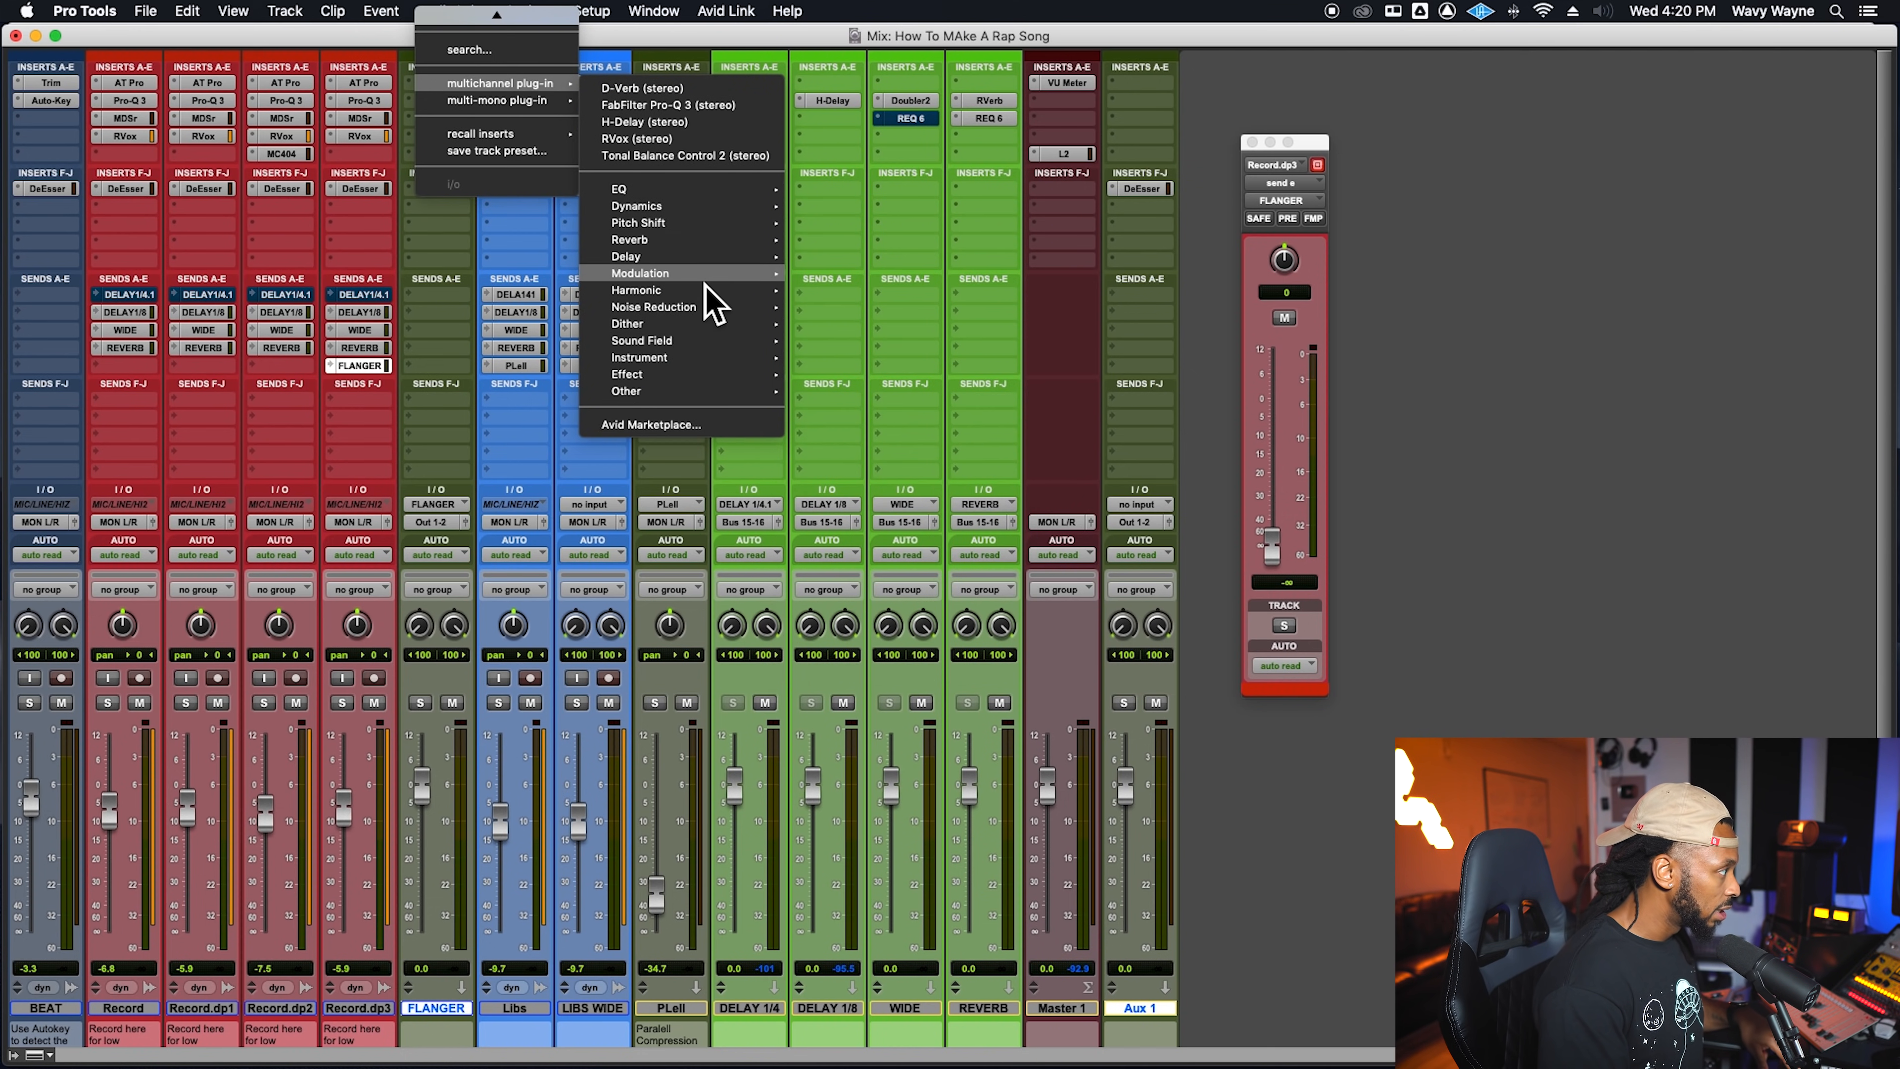
{"action": "left_click", "coordinate": [458, 50]}
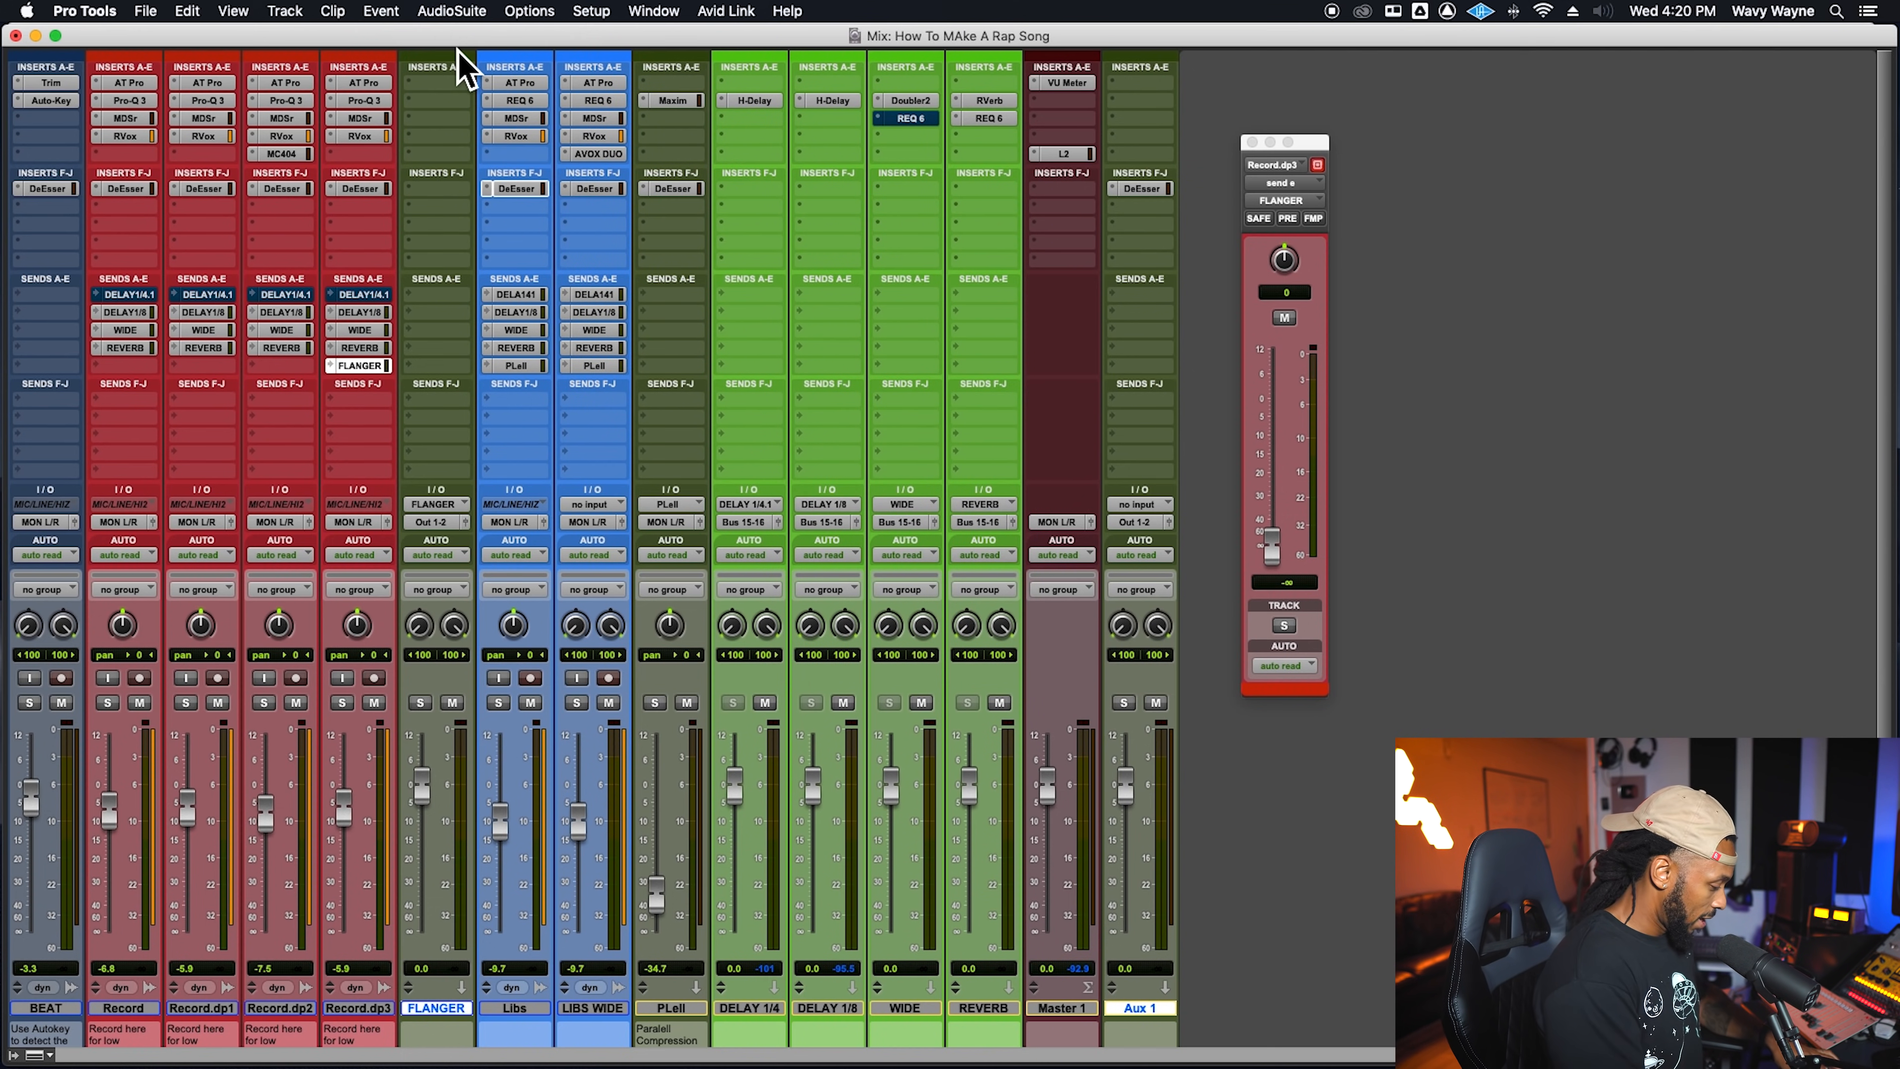
{"action": "type", "text": "flan"}
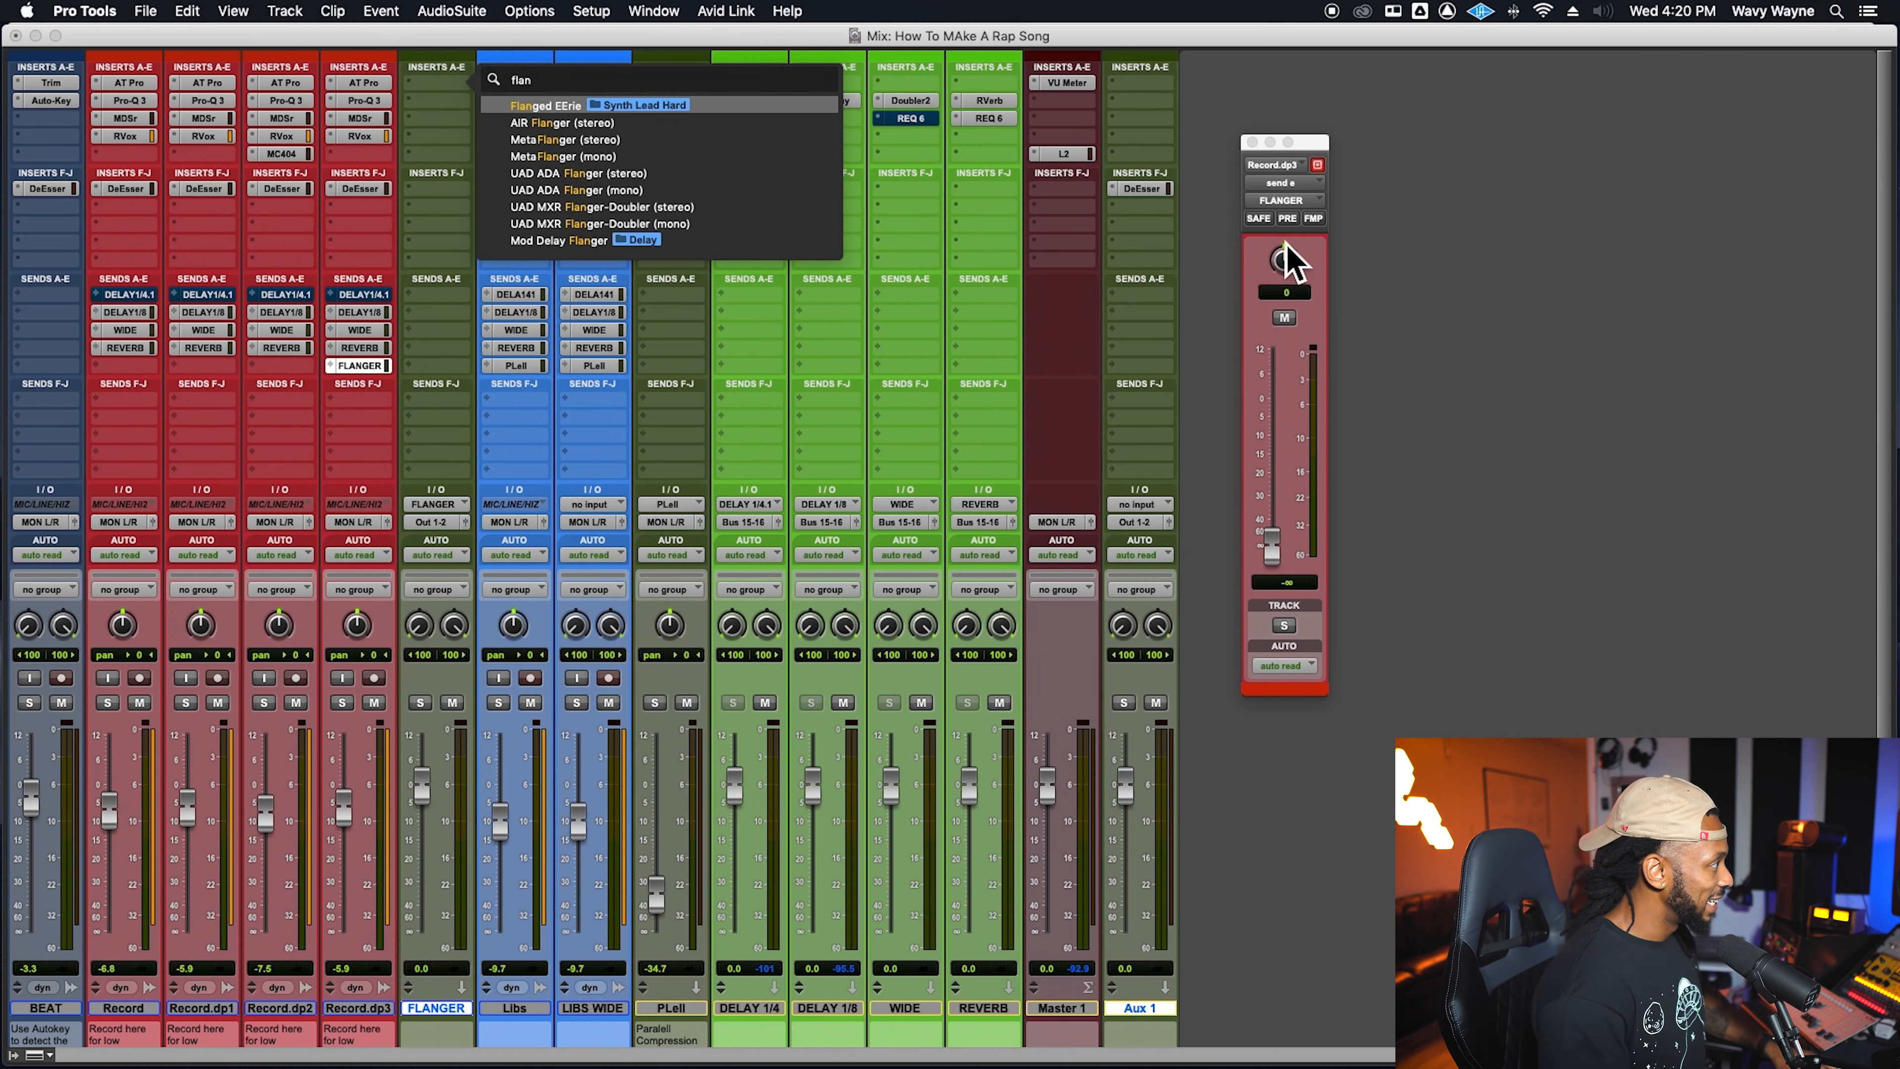
{"action": "left_click", "coordinate": [696, 142]}
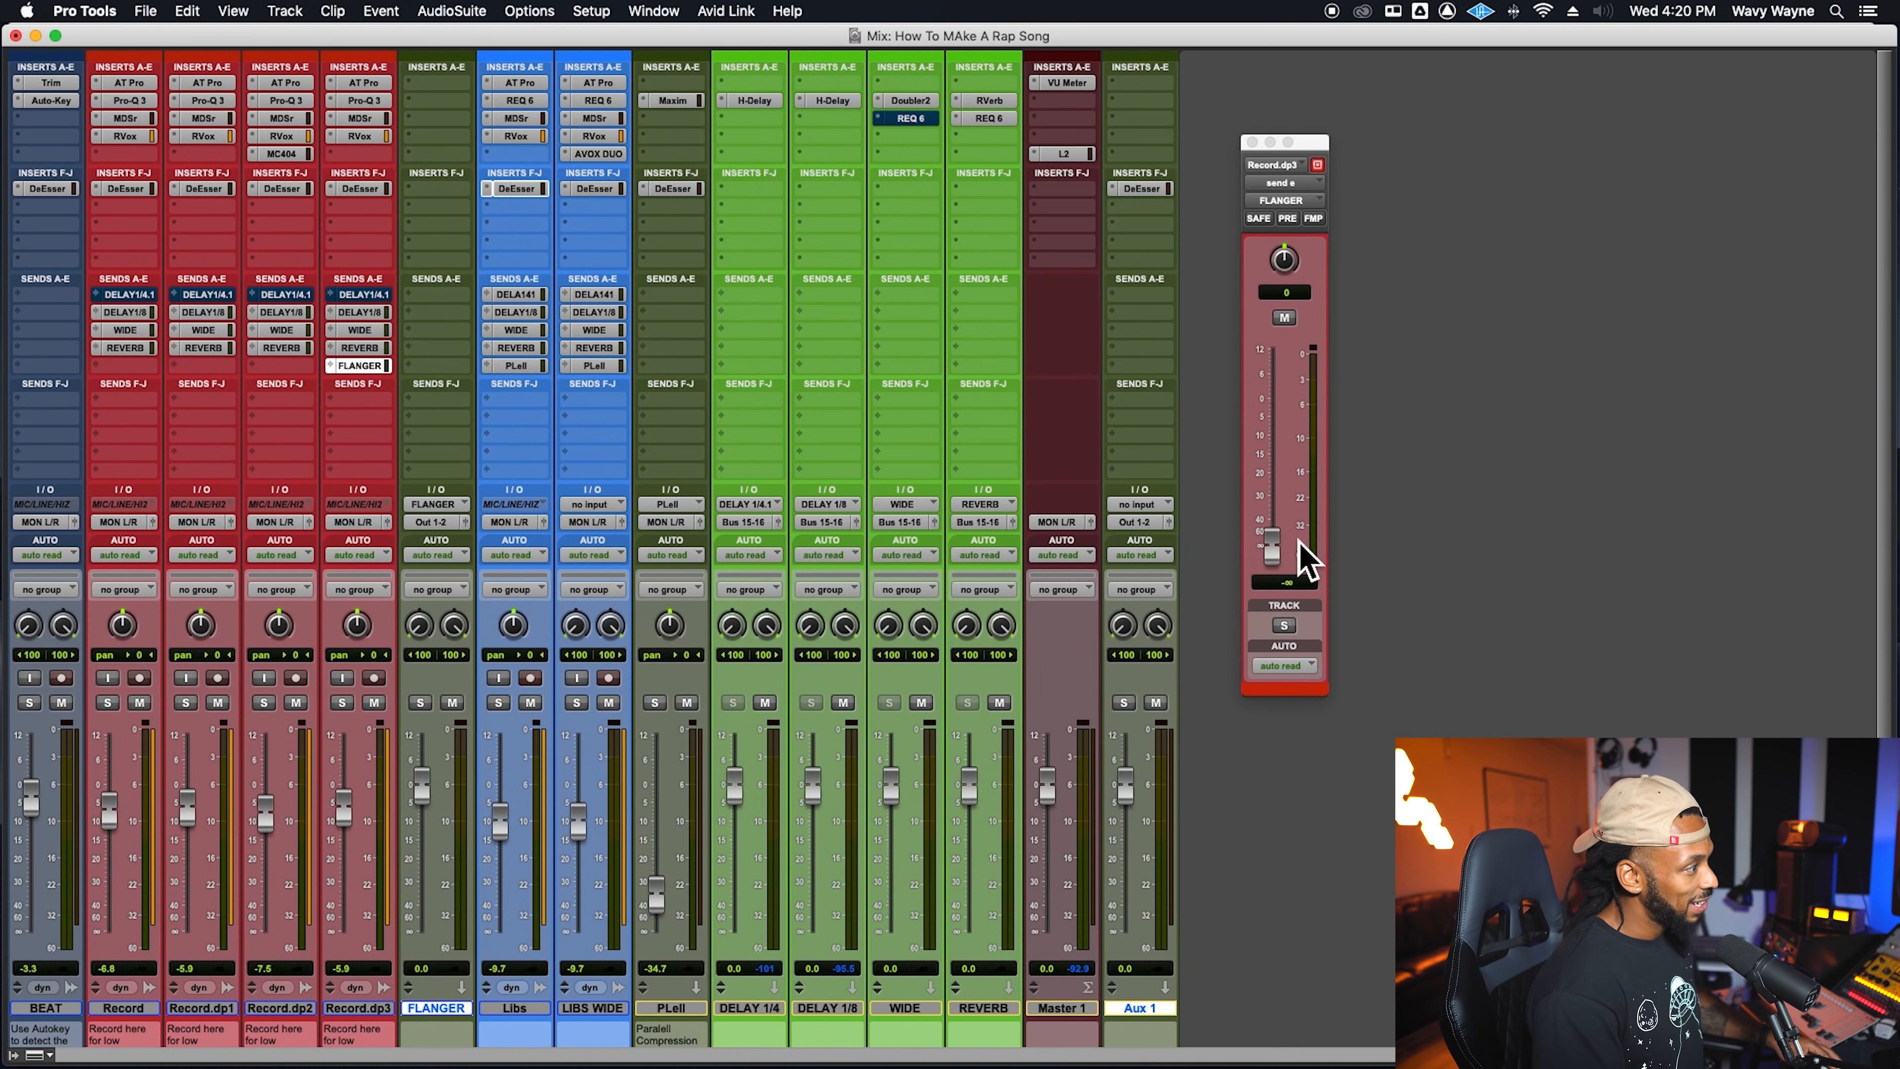
Raise the FLANGER send on Record.dup3 to about -11.3 dB, and close the plug-in and send windows back in the Edit window
{"action": "left_click_drag", "start_coordinate": [1276, 550], "coordinate": [1265, 460]}
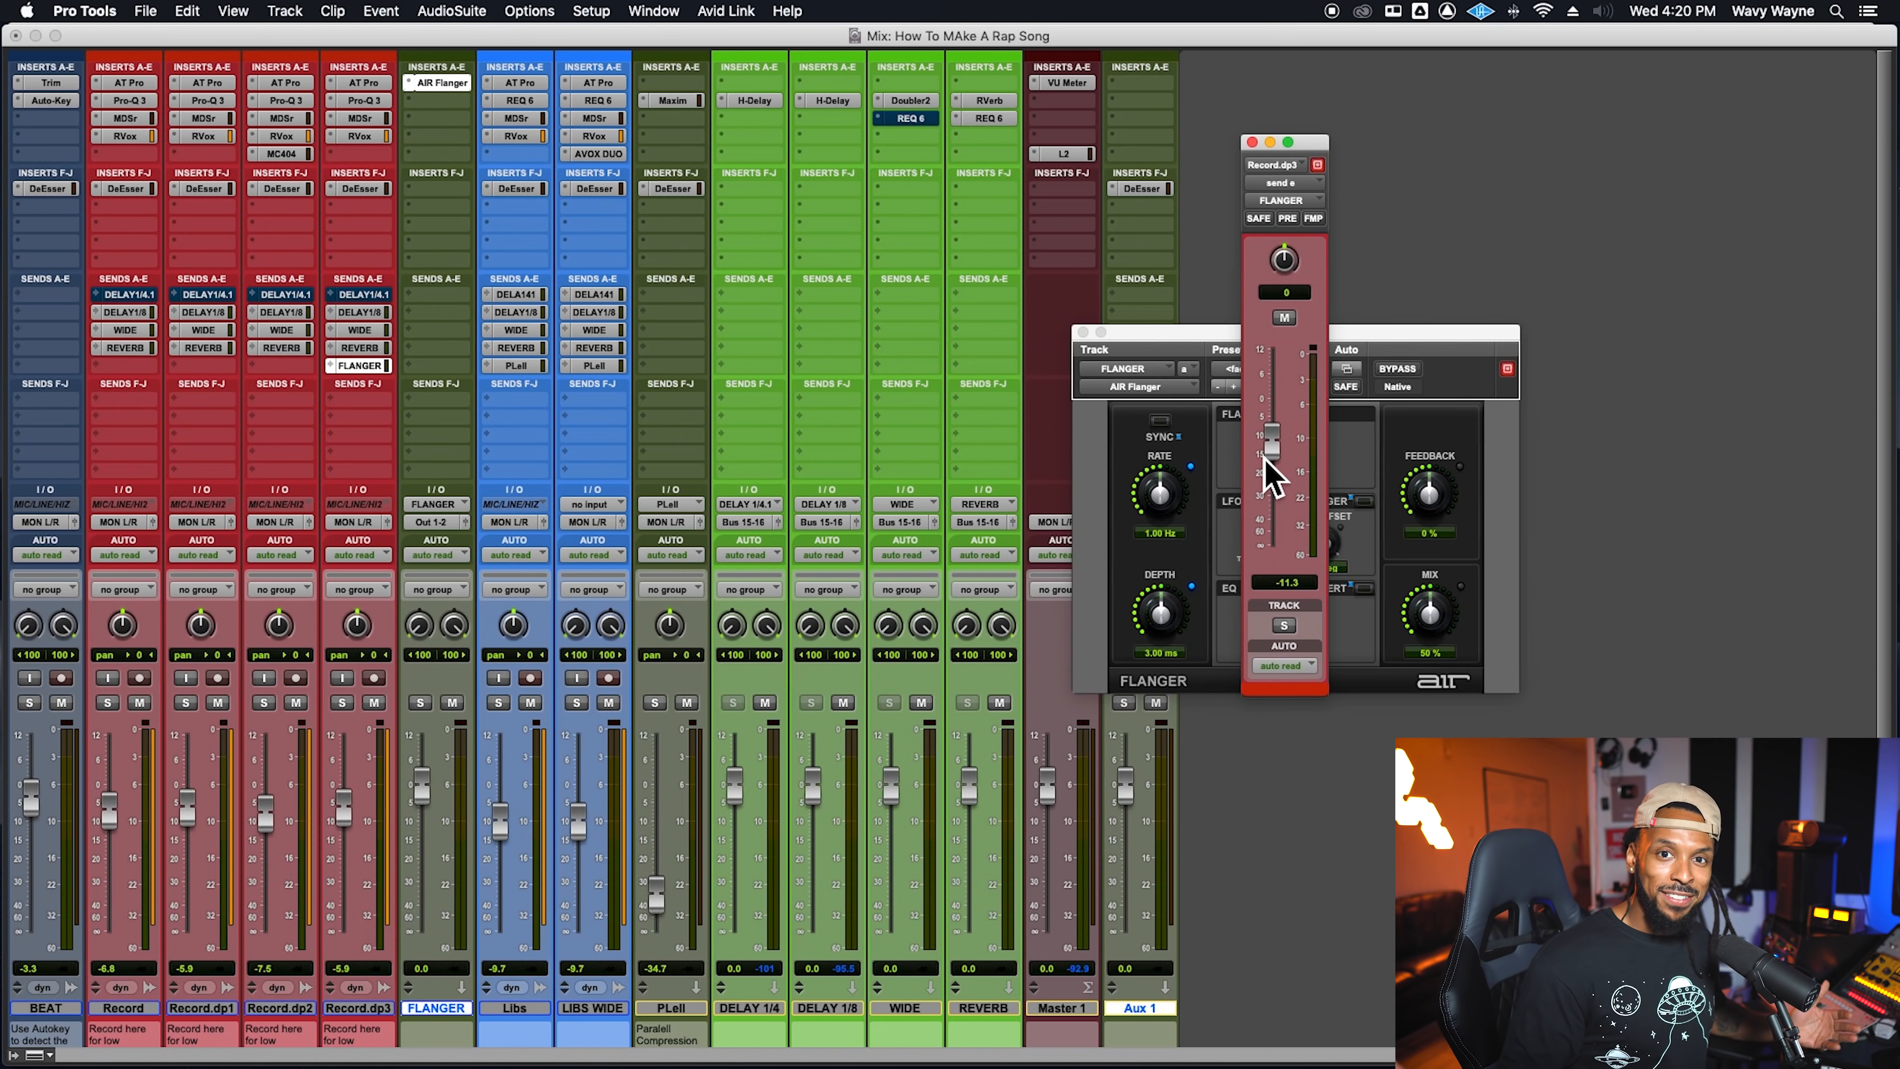
{"action": "key", "text": "super+equal"}
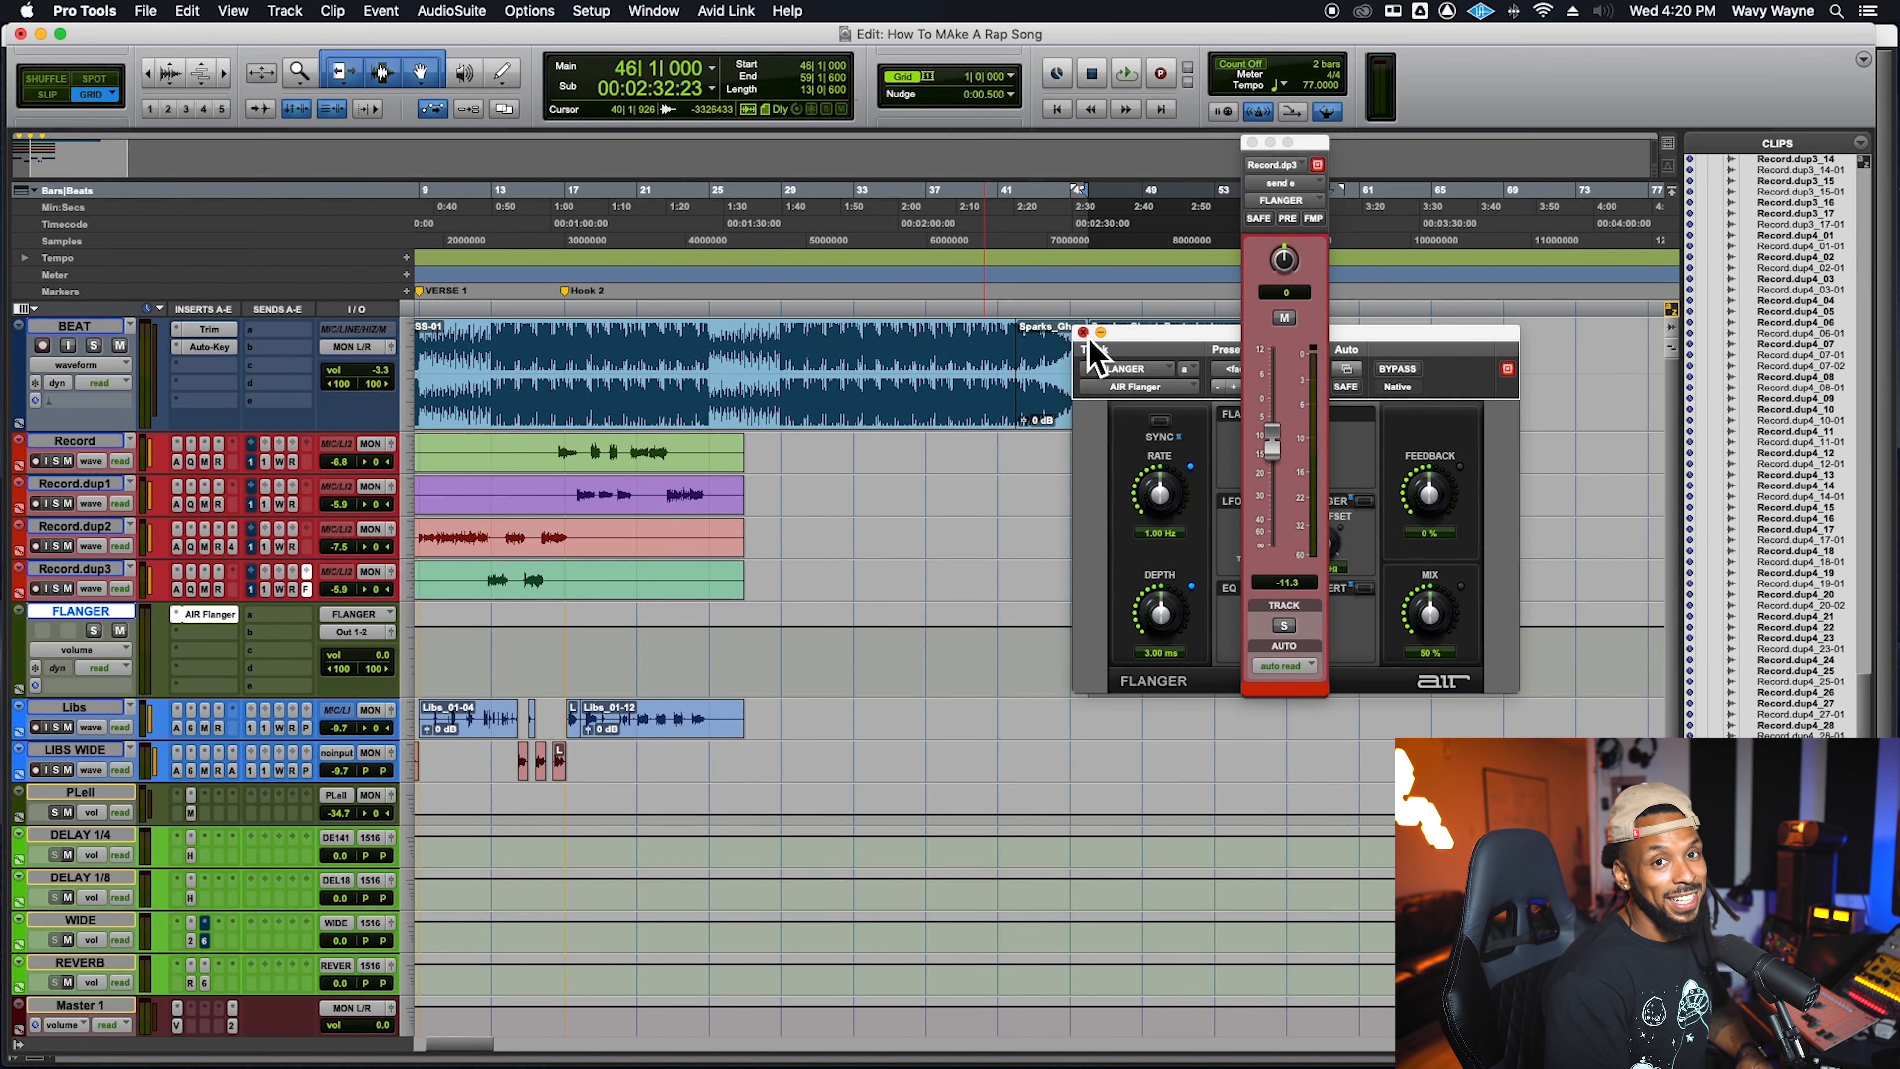
{"action": "left_click", "coordinate": [1083, 332]}
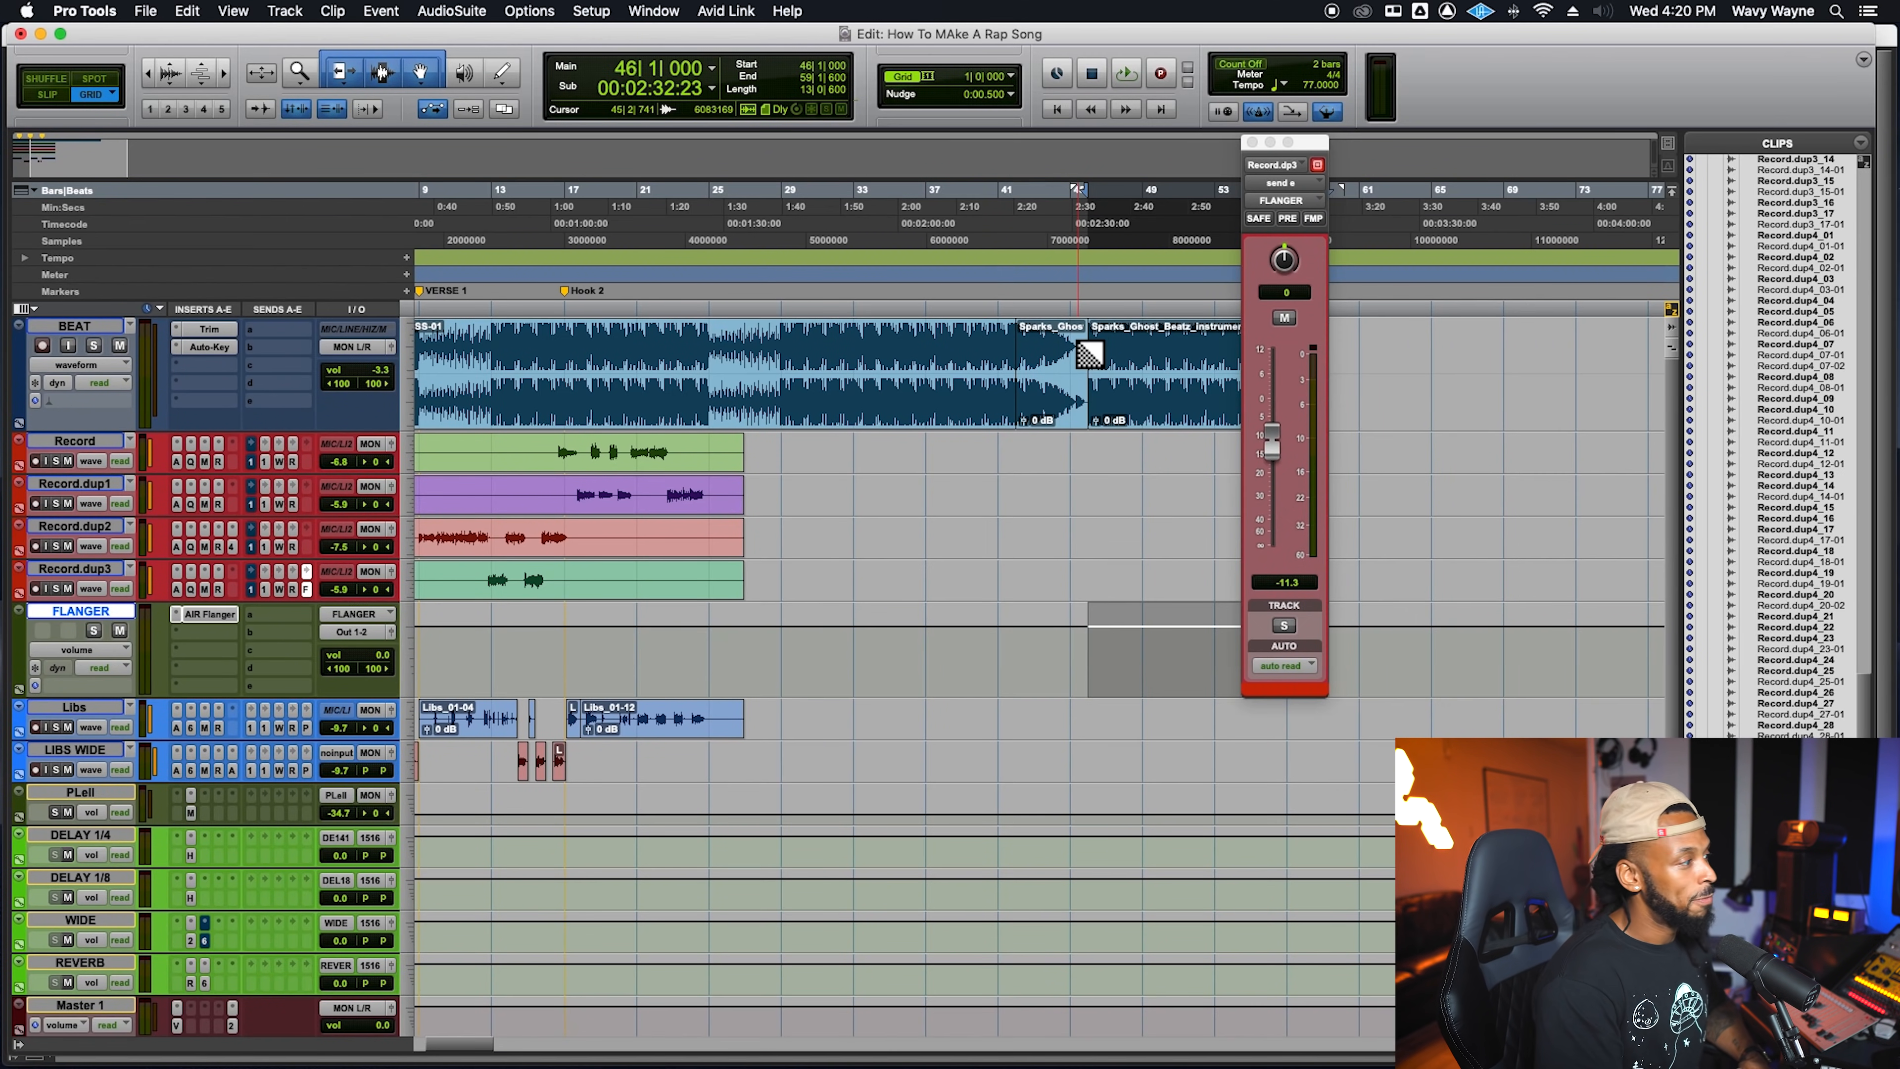
{"action": "left_click", "coordinate": [1253, 143]}
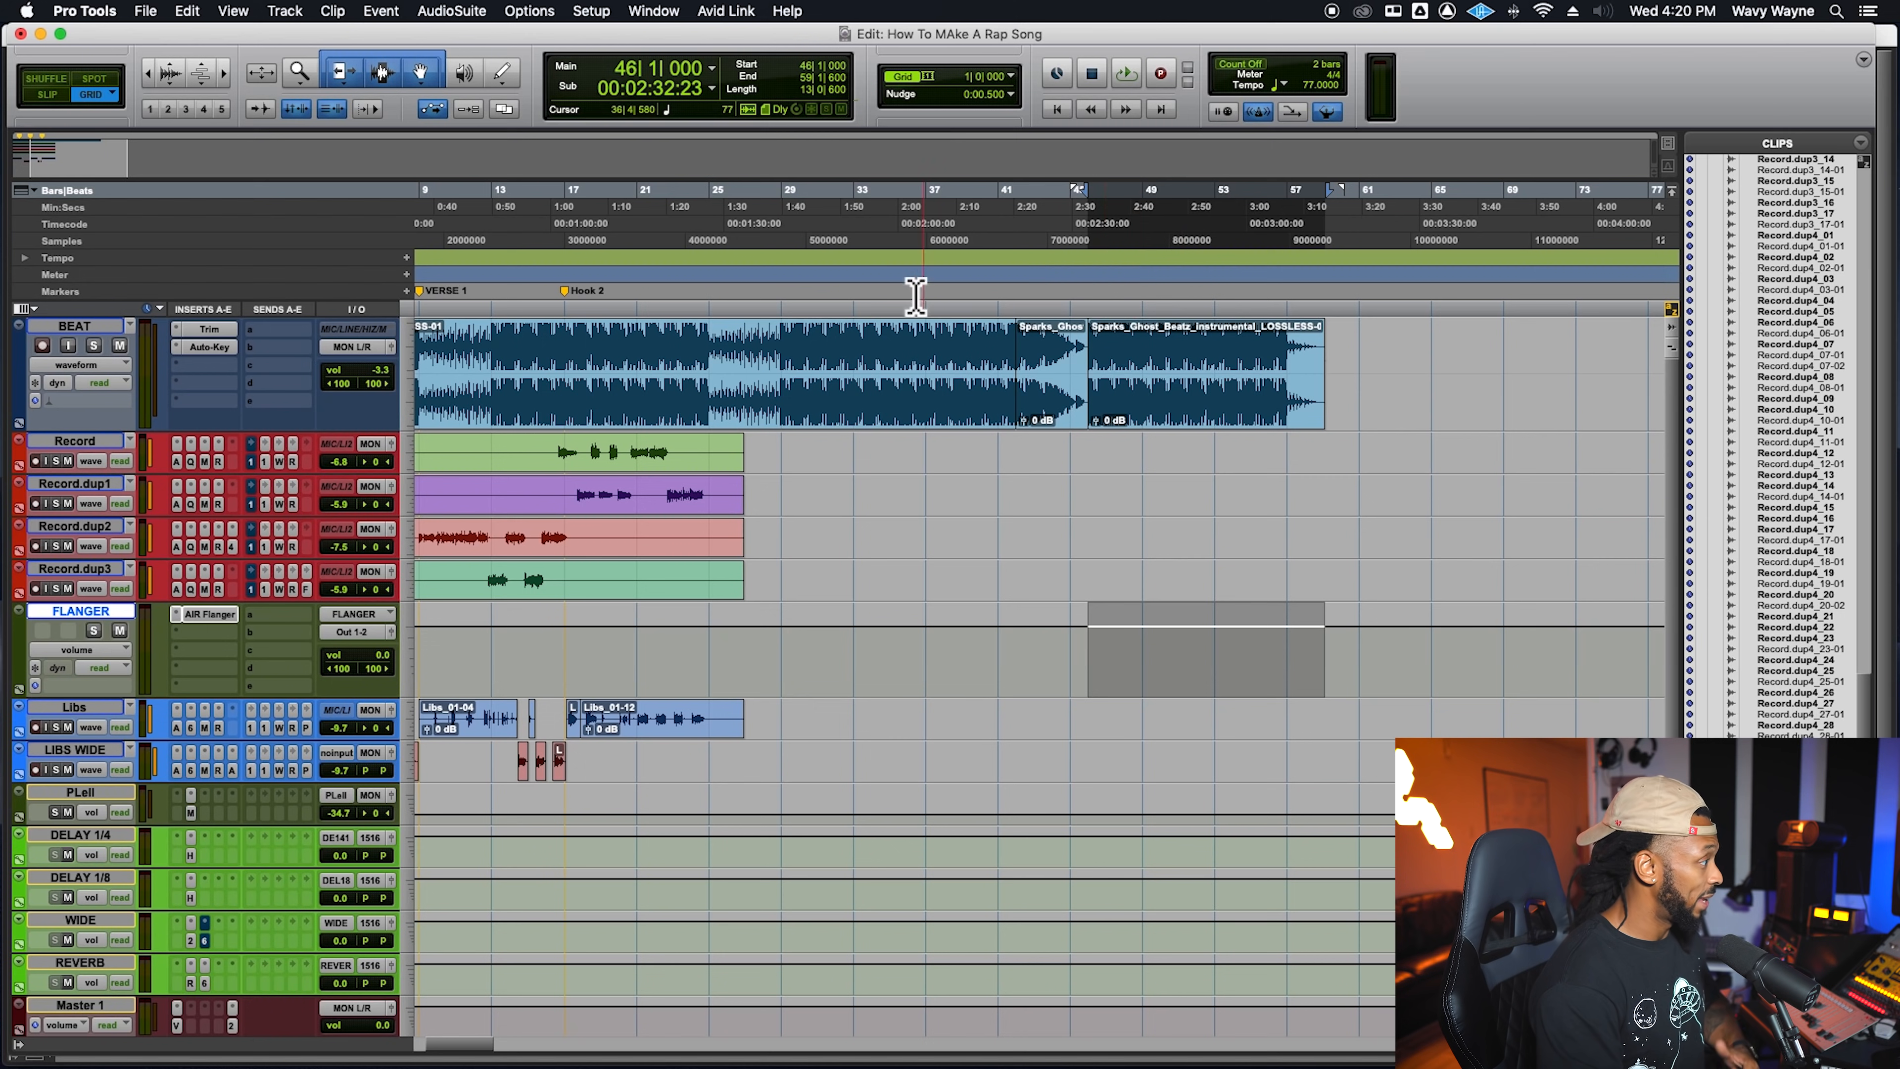
Select bars 15 to 19 of the clip on the BEAT track
{"action": "left_click_drag", "start_coordinate": [546, 339], "coordinate": [619, 346]}
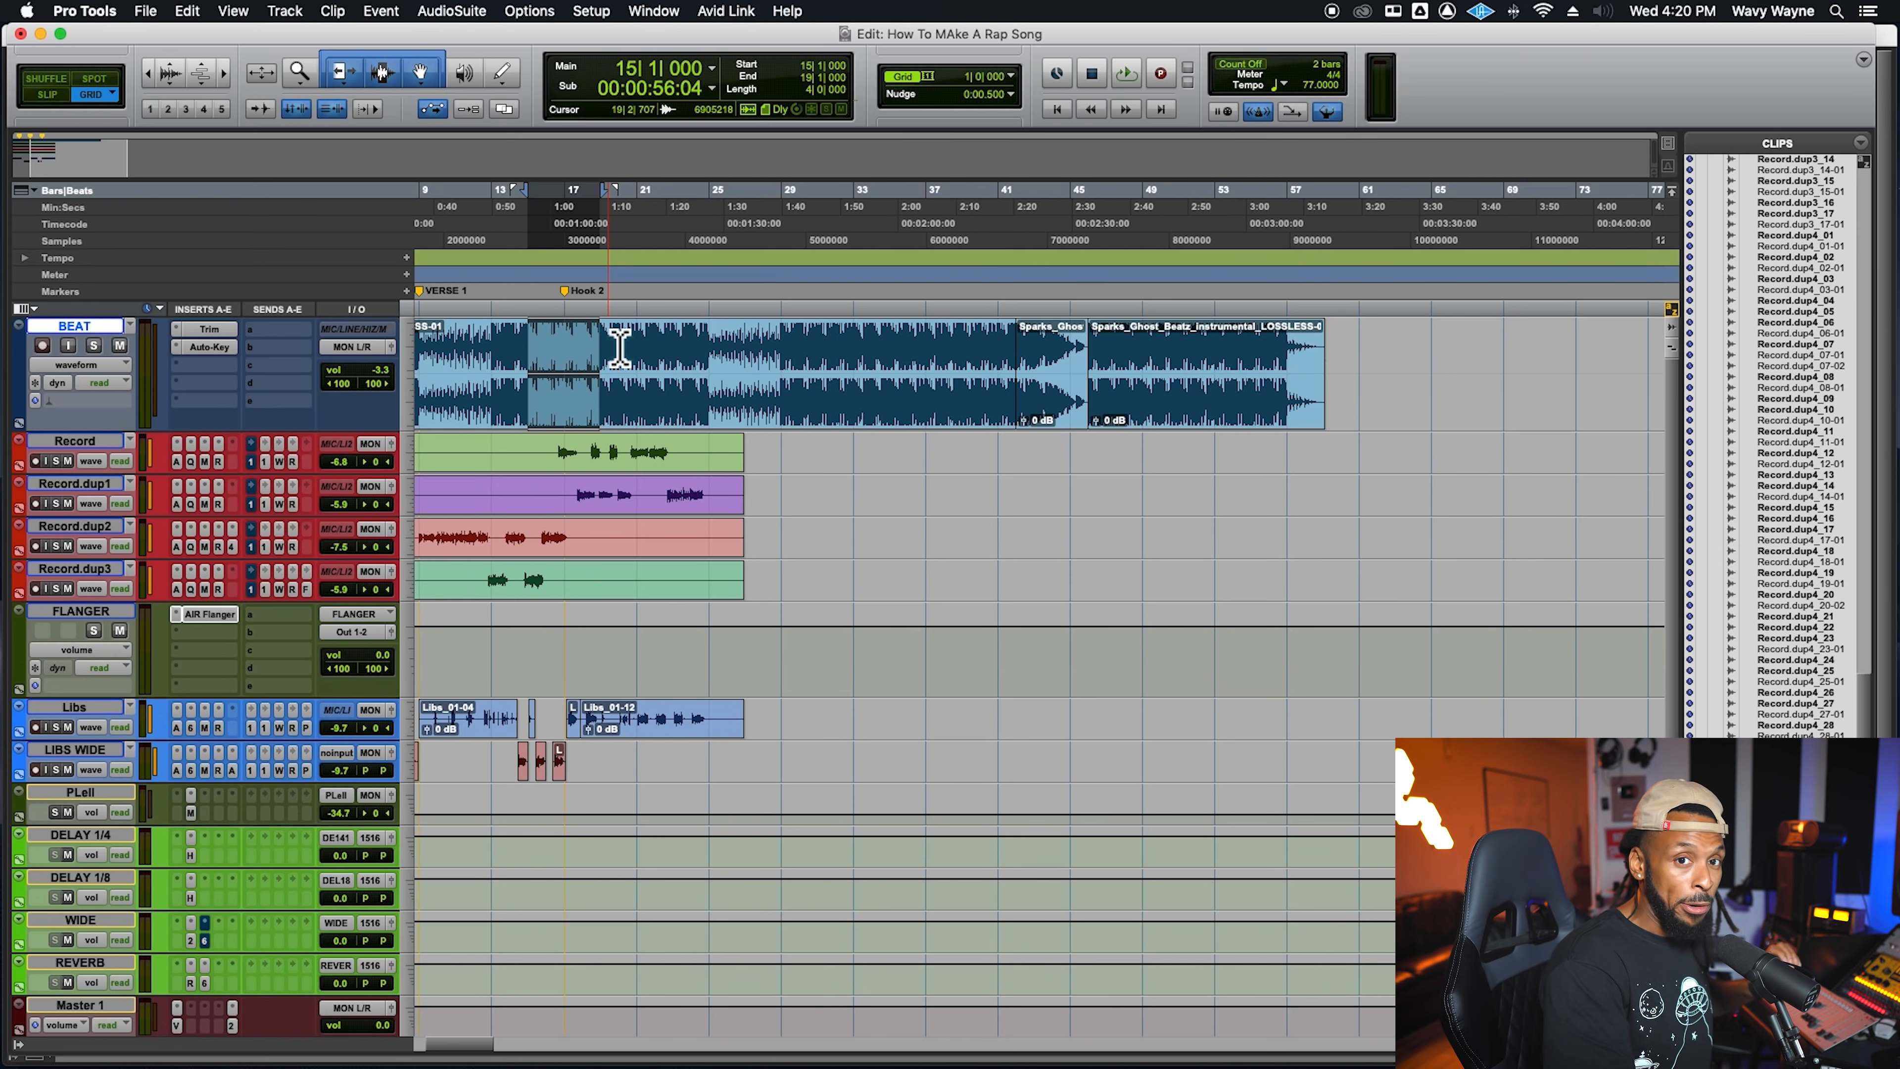
{"action": "scroll", "coordinate": [619, 347], "scroll_direction": "down", "scroll_amount": 3}
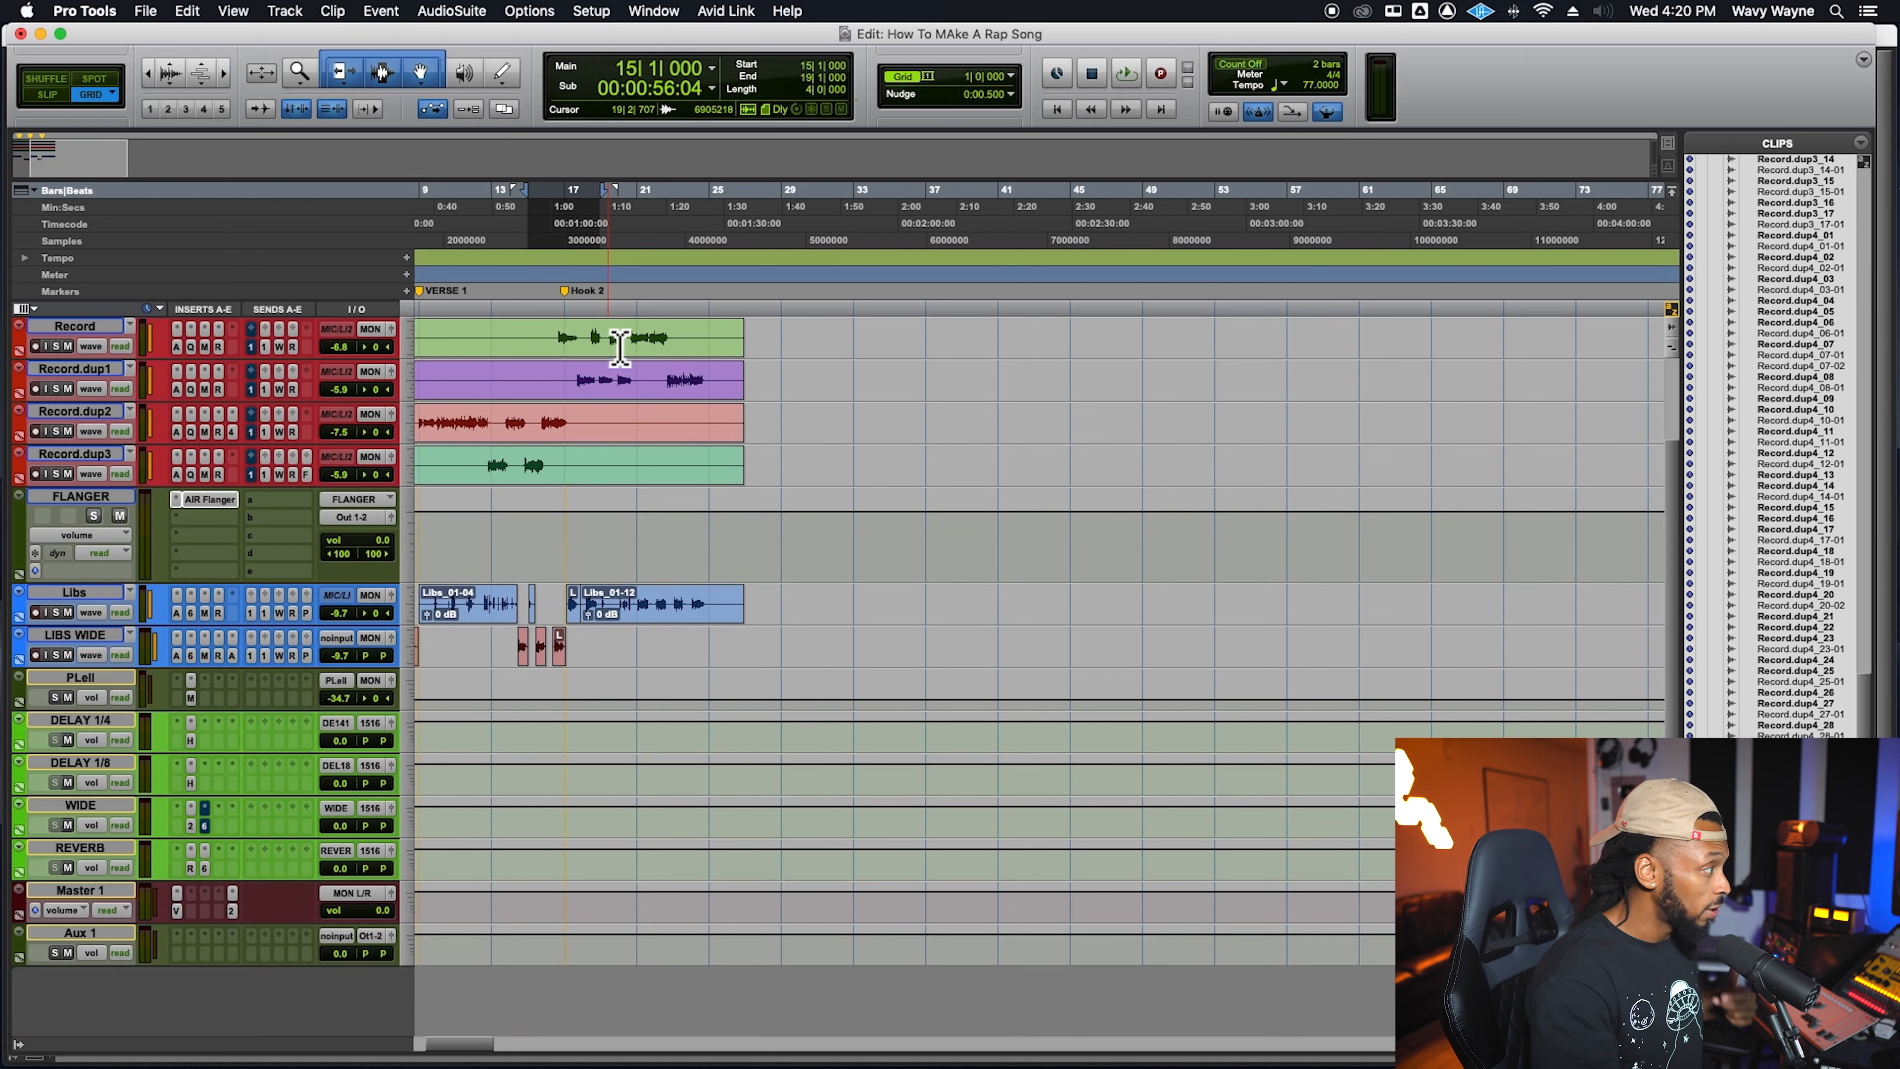
{"action": "scroll", "coordinate": [619, 348], "scroll_direction": "up", "scroll_amount": 3}
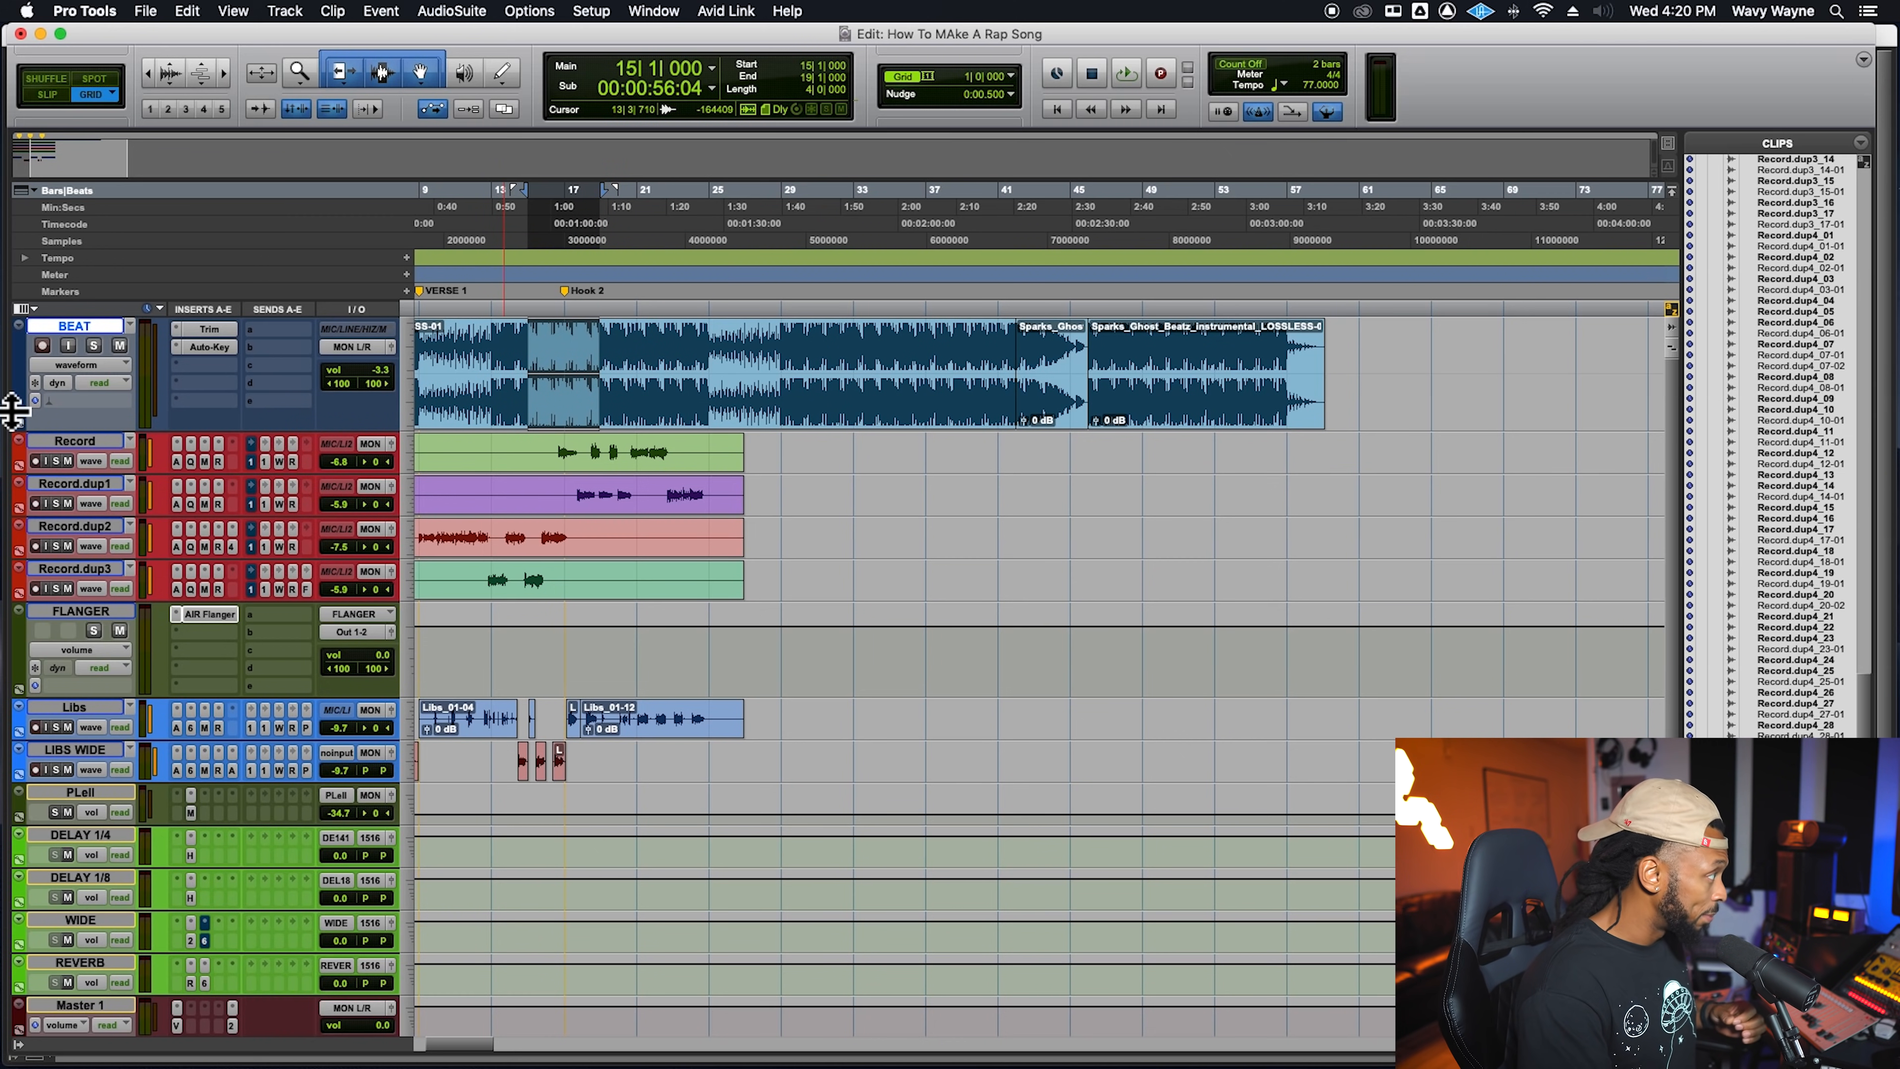
Make the BEAT track taller and enable Polyphonic Elastic Audio on it
{"action": "left_click_drag", "start_coordinate": [96, 443], "coordinate": [94, 537]}
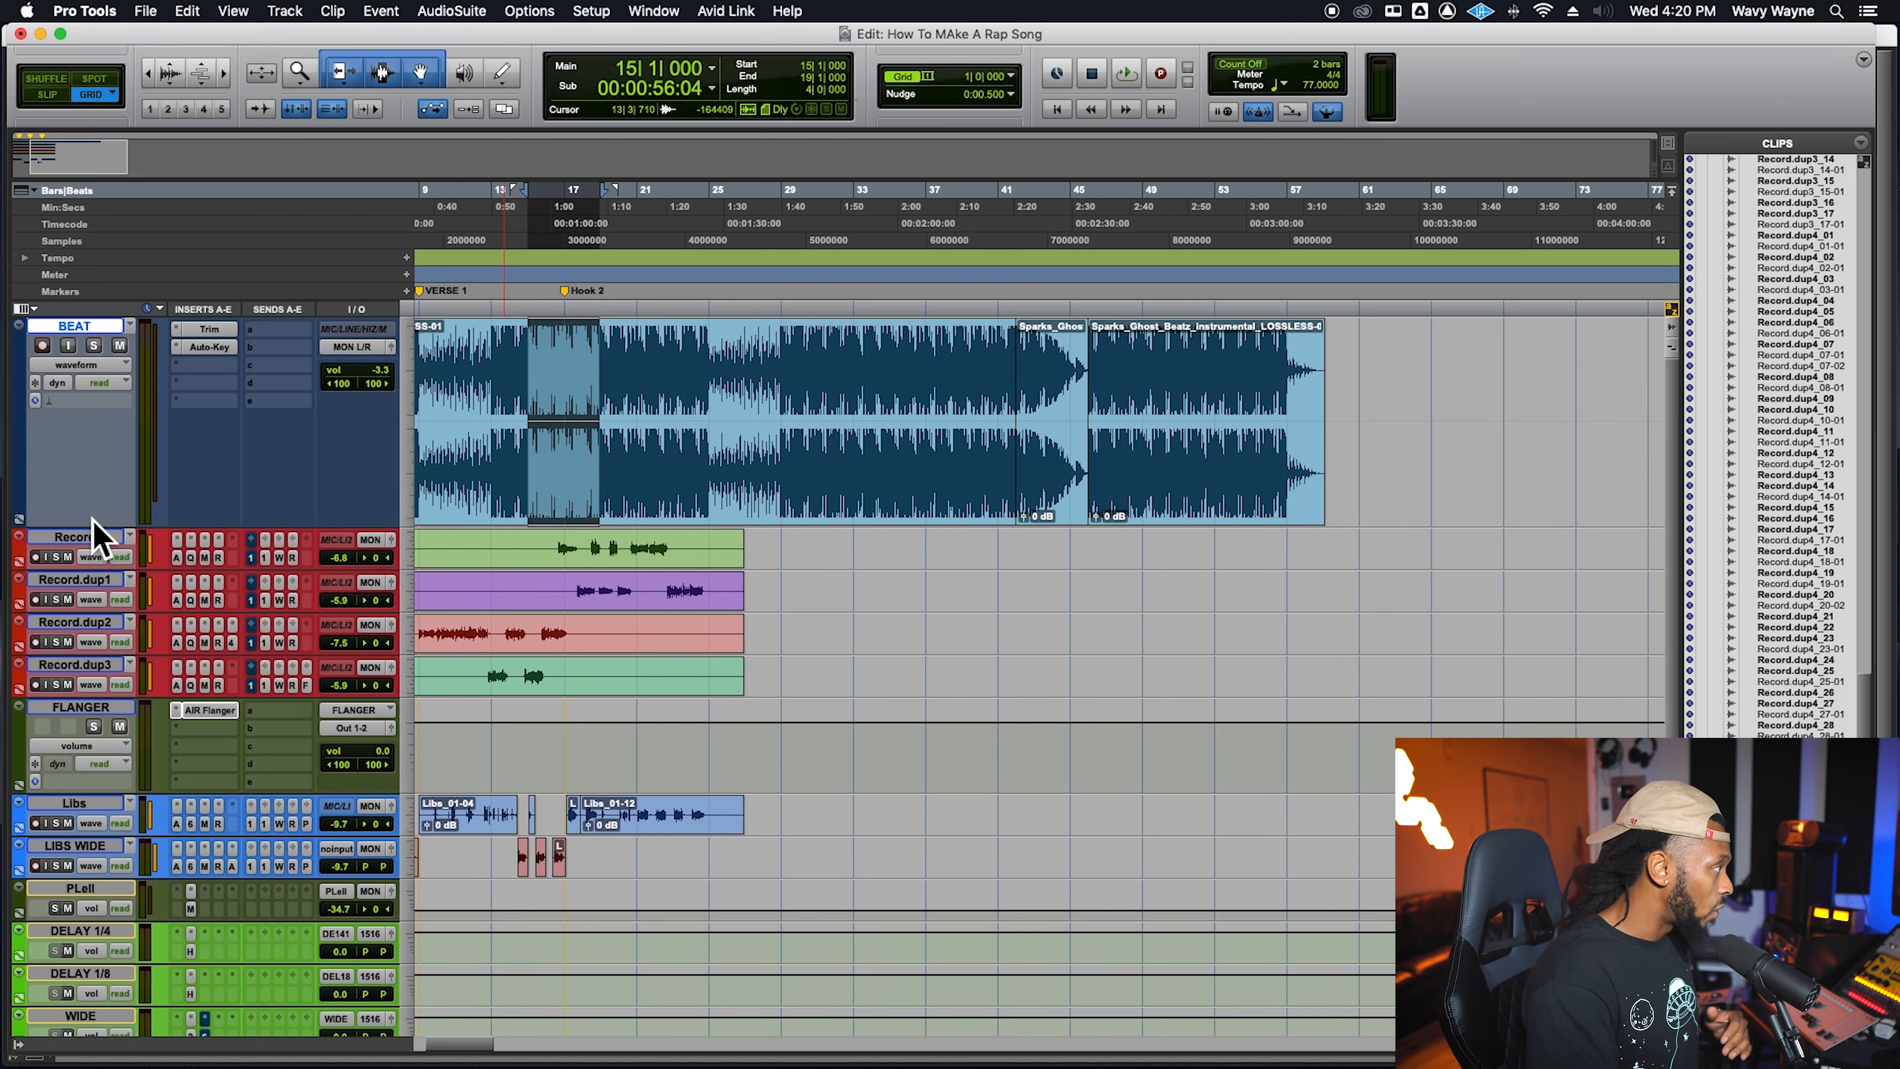
{"action": "left_click", "coordinate": [69, 405]}
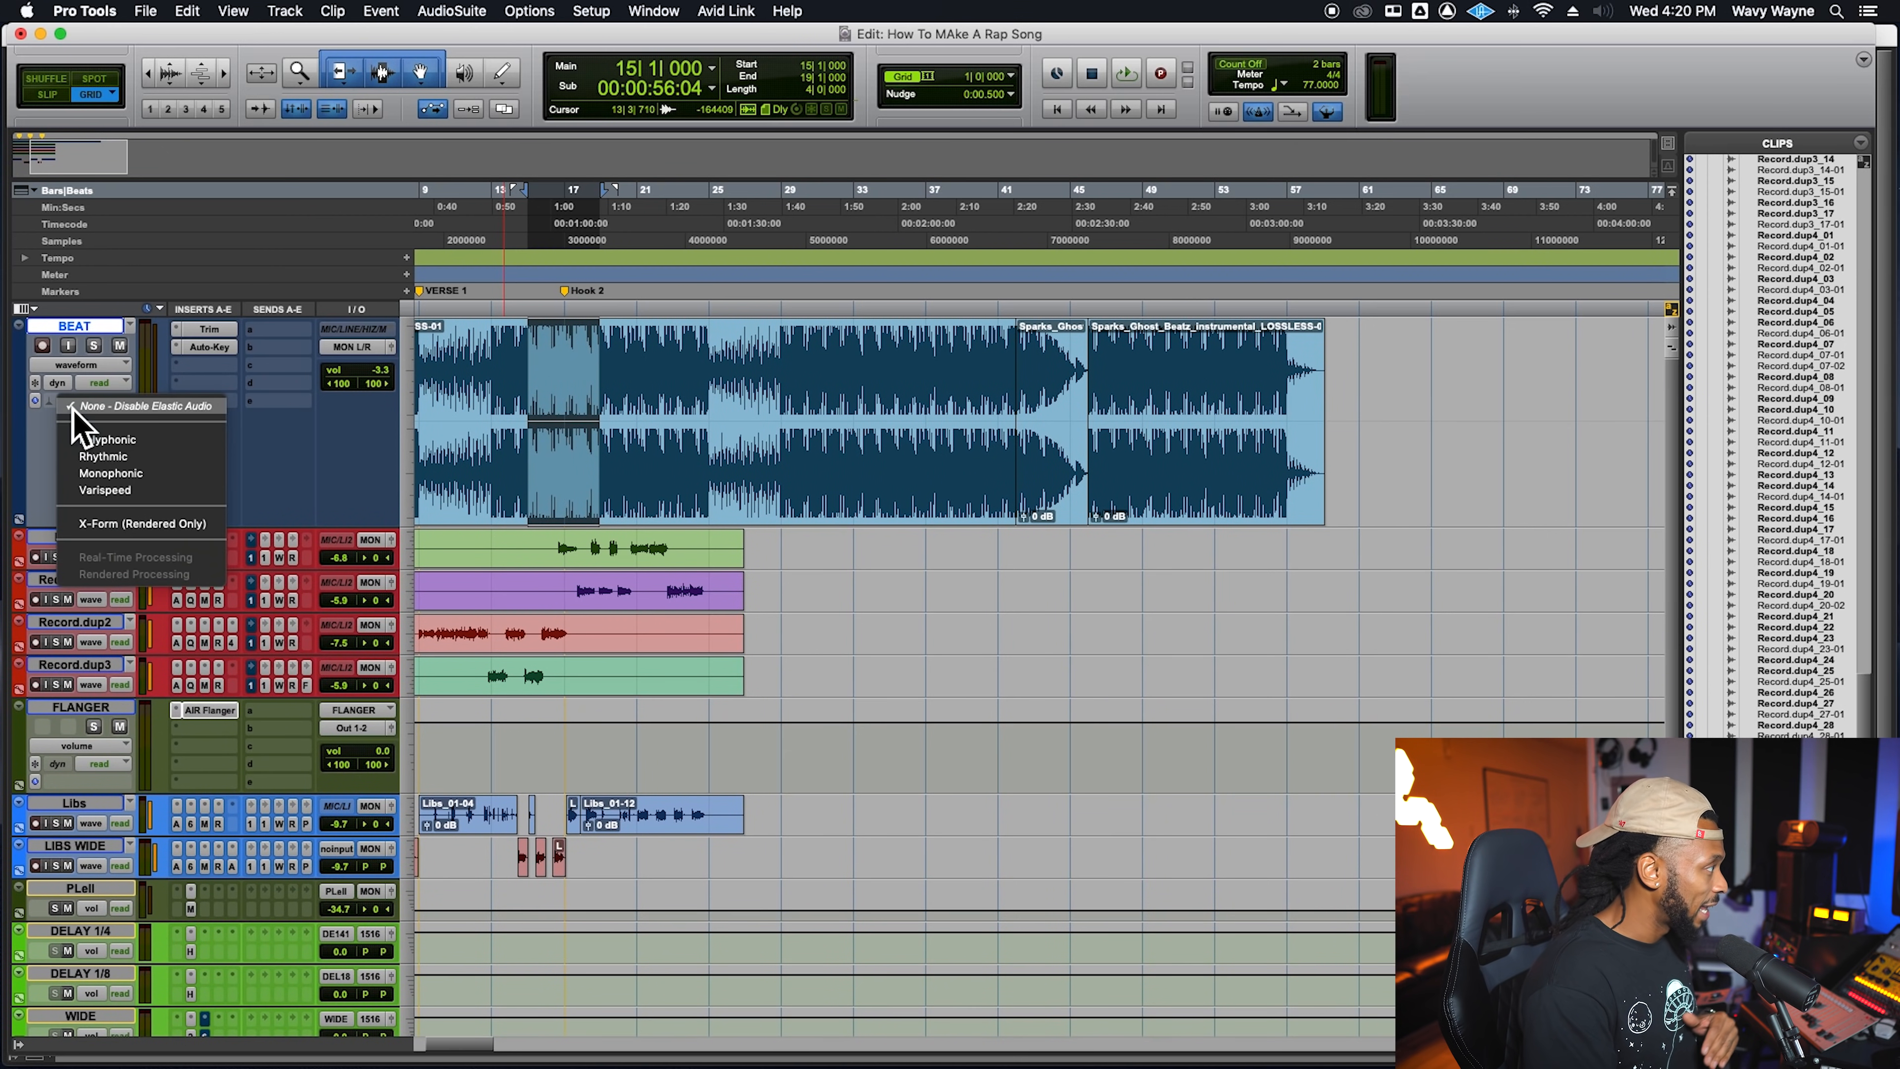
{"action": "left_click", "coordinate": [154, 443]}
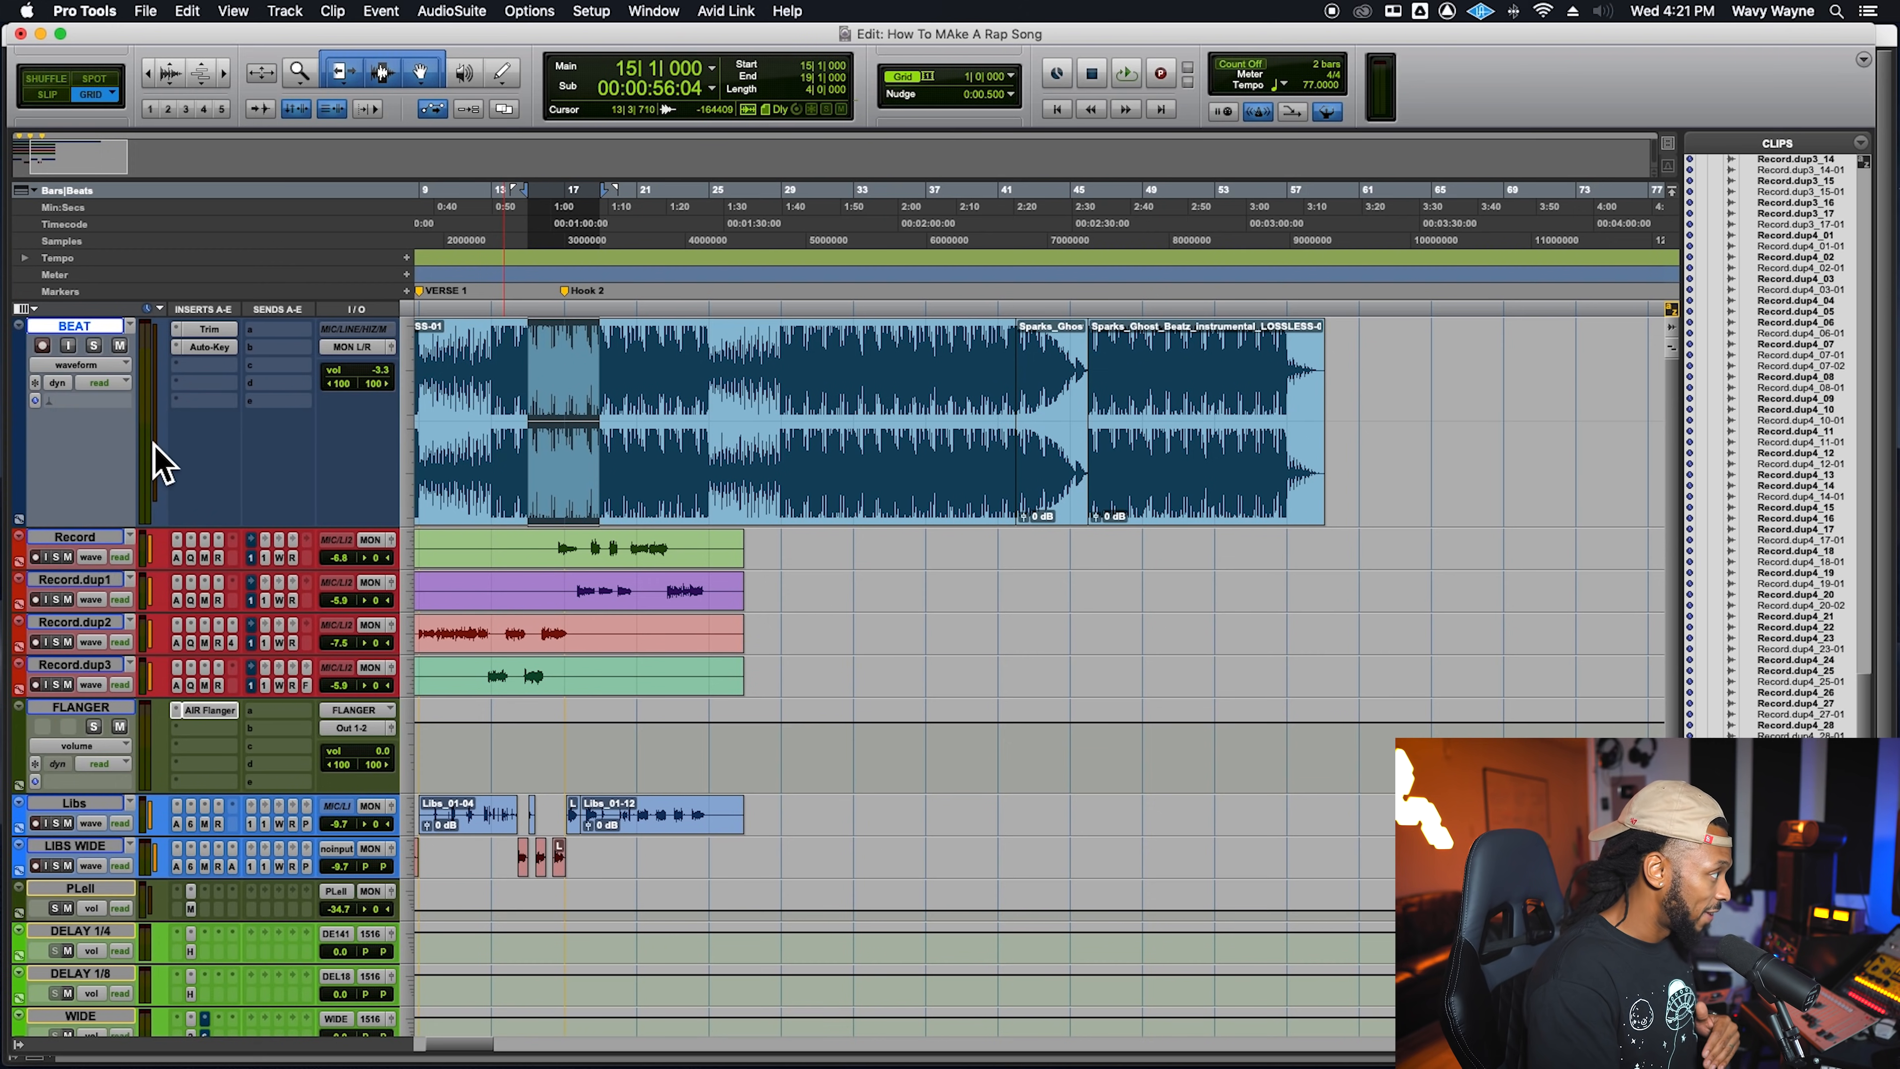
Select the whole Sparks_Ghost_Beatz_instrumental_LOSSLESS-01 clip on the BEAT track and open its Elastic Properties
{"action": "key", "text": "super+bracketright"}
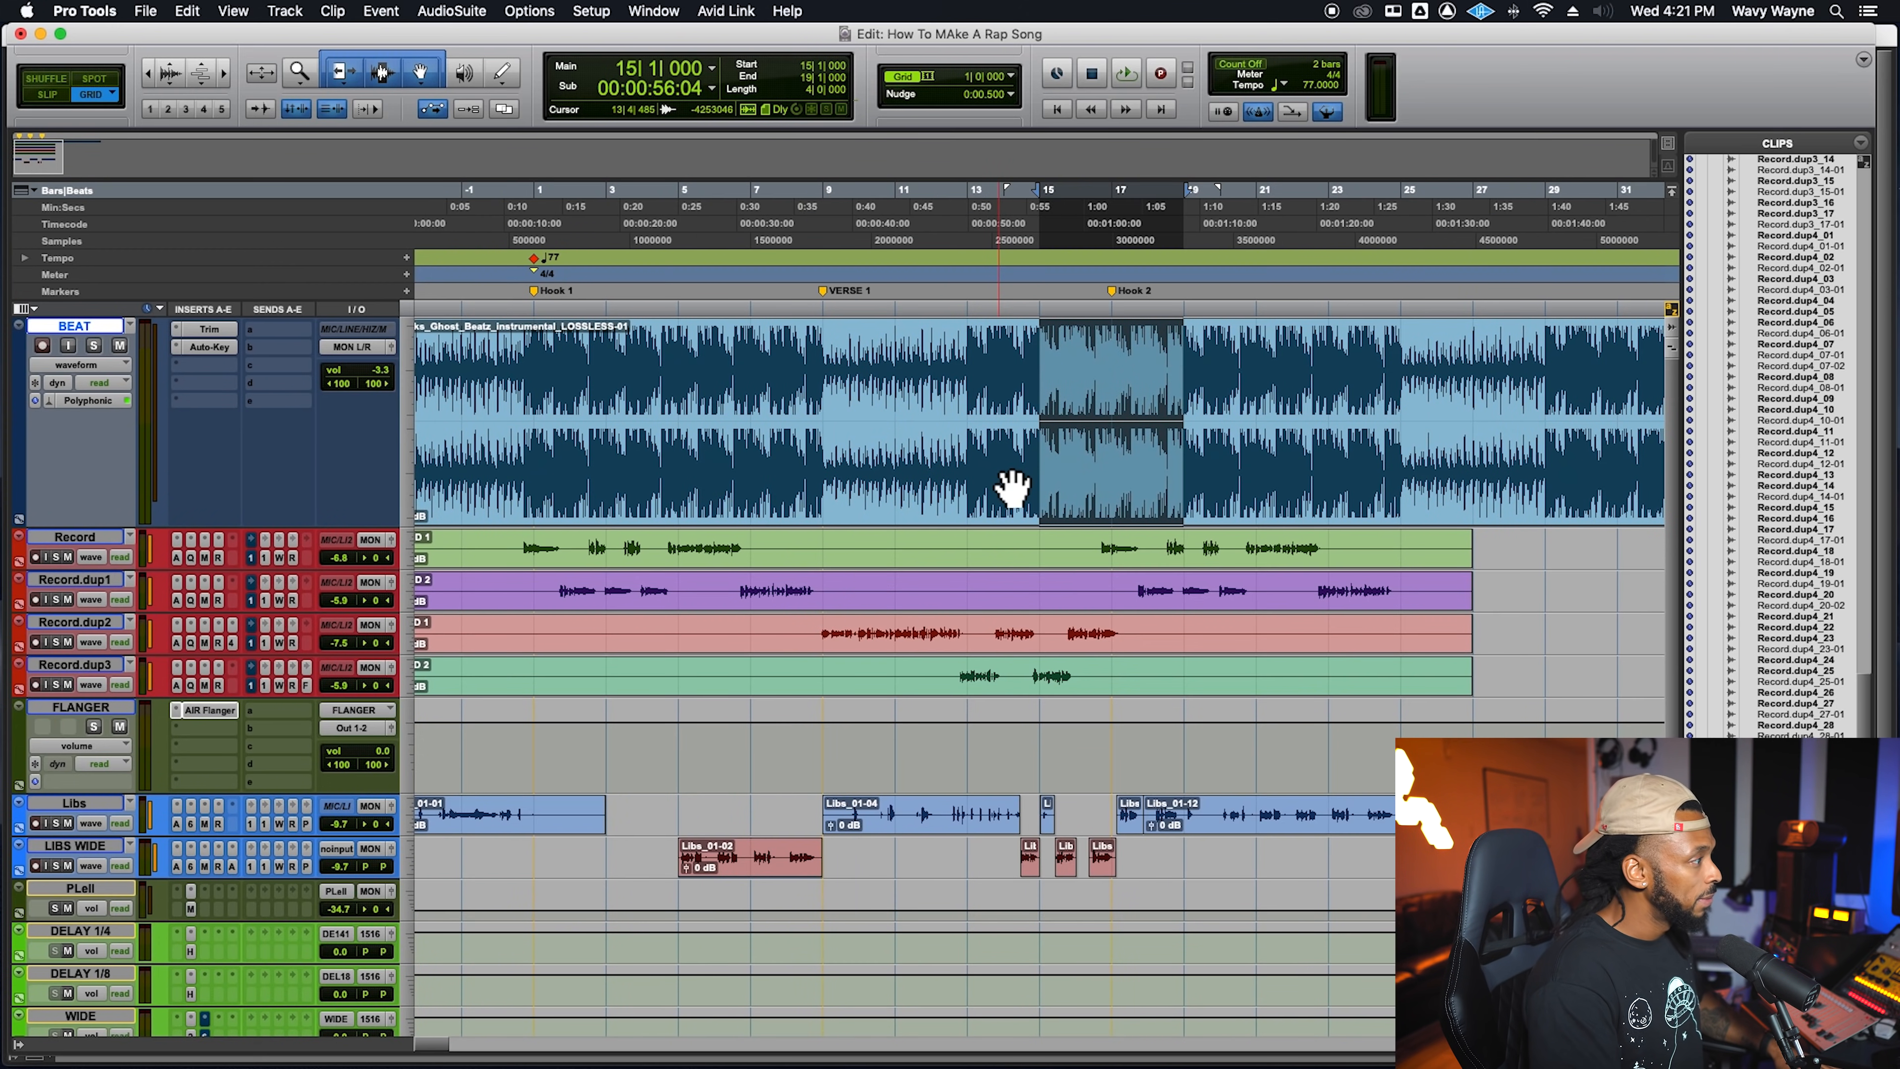
{"action": "key", "text": "super+bracketleft"}
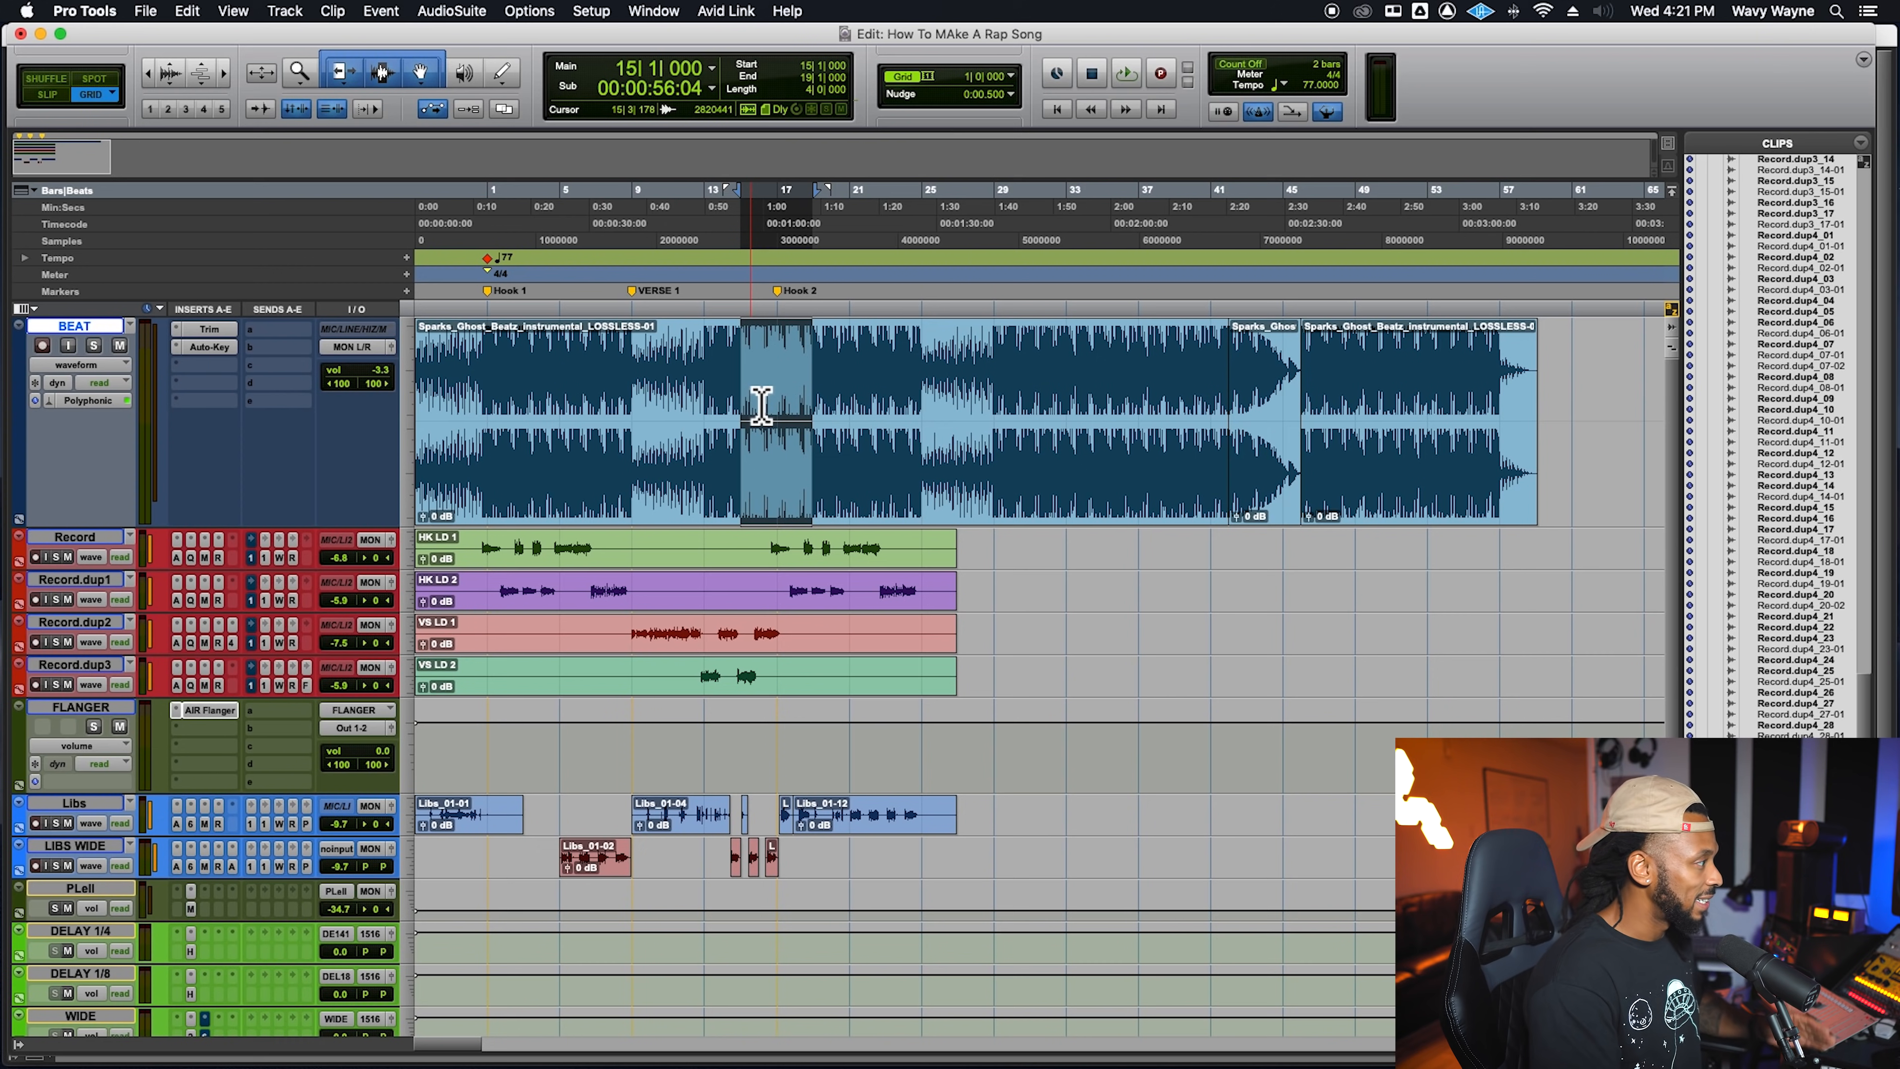
{"action": "key", "text": "super+bracketright"}
{"action": "scroll", "coordinate": [1093, 425], "scroll_direction": "right", "scroll_amount": 2}
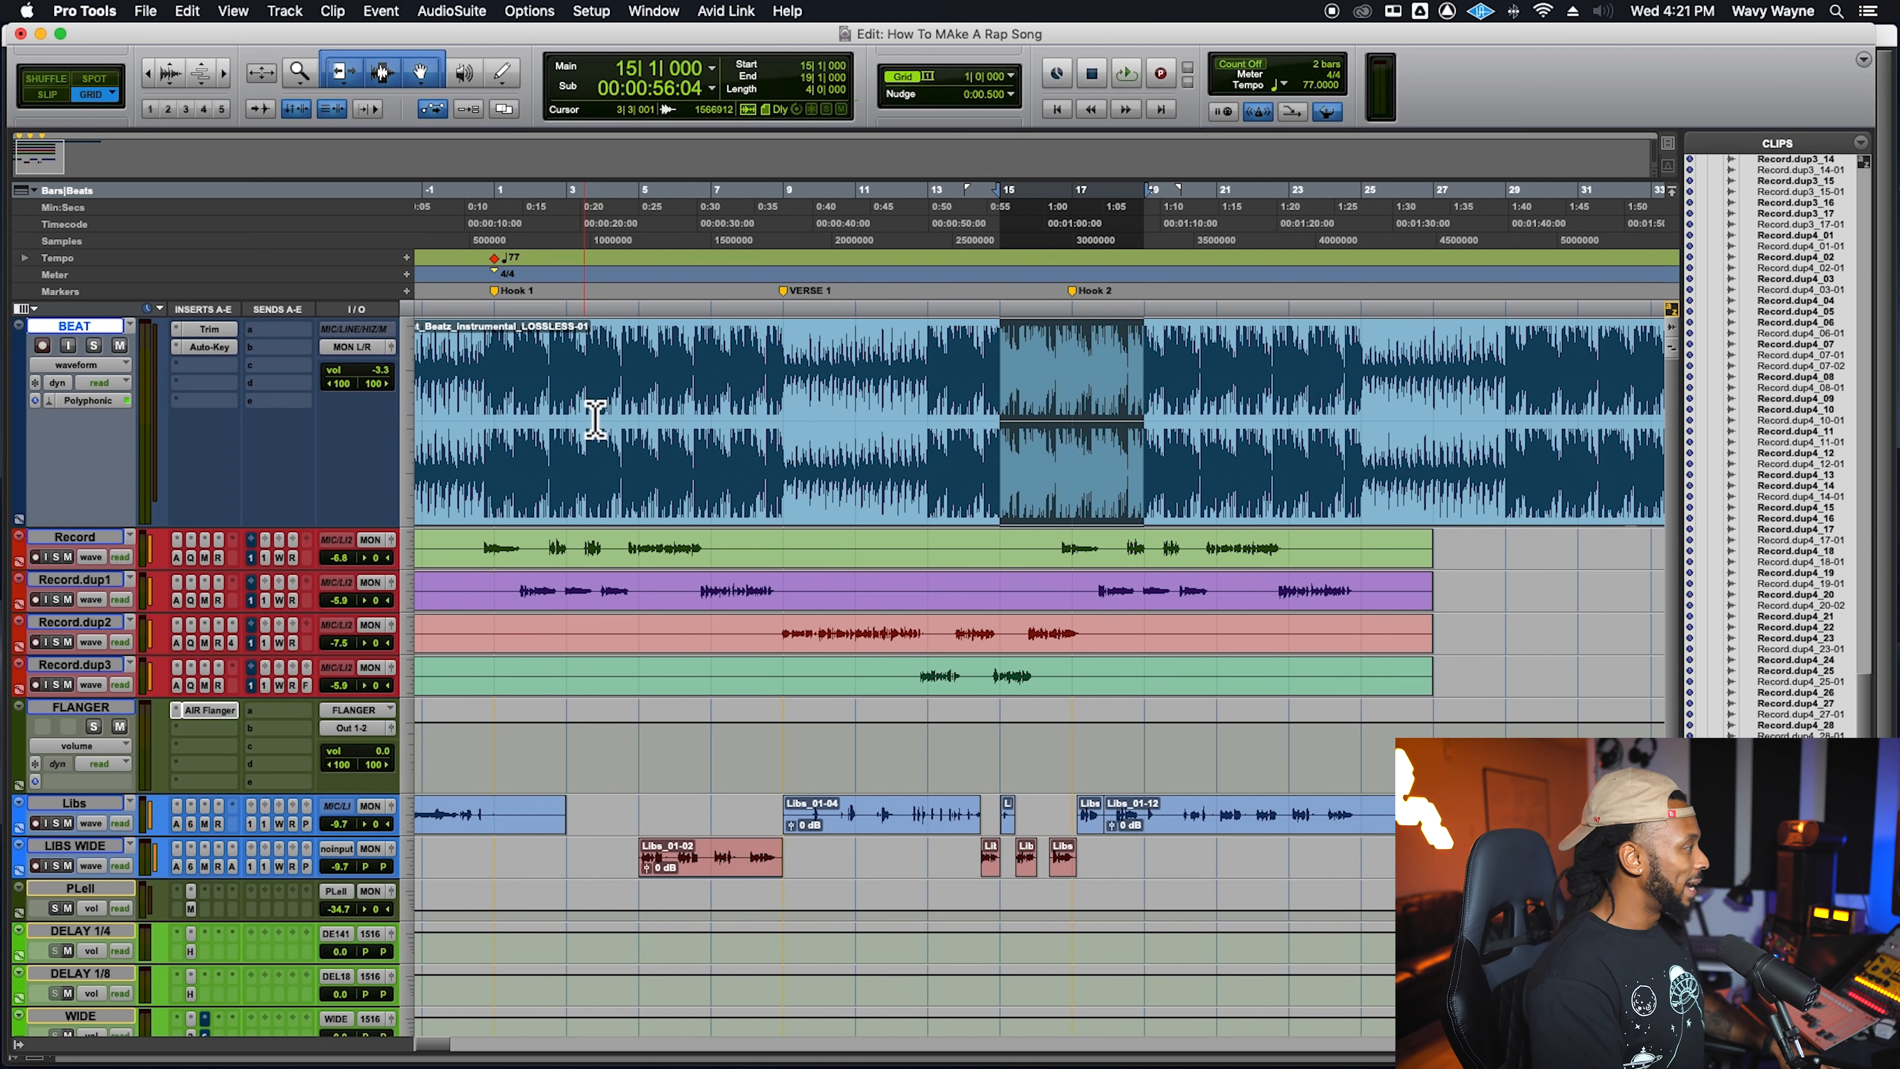
{"action": "left_click", "coordinate": [912, 485]}
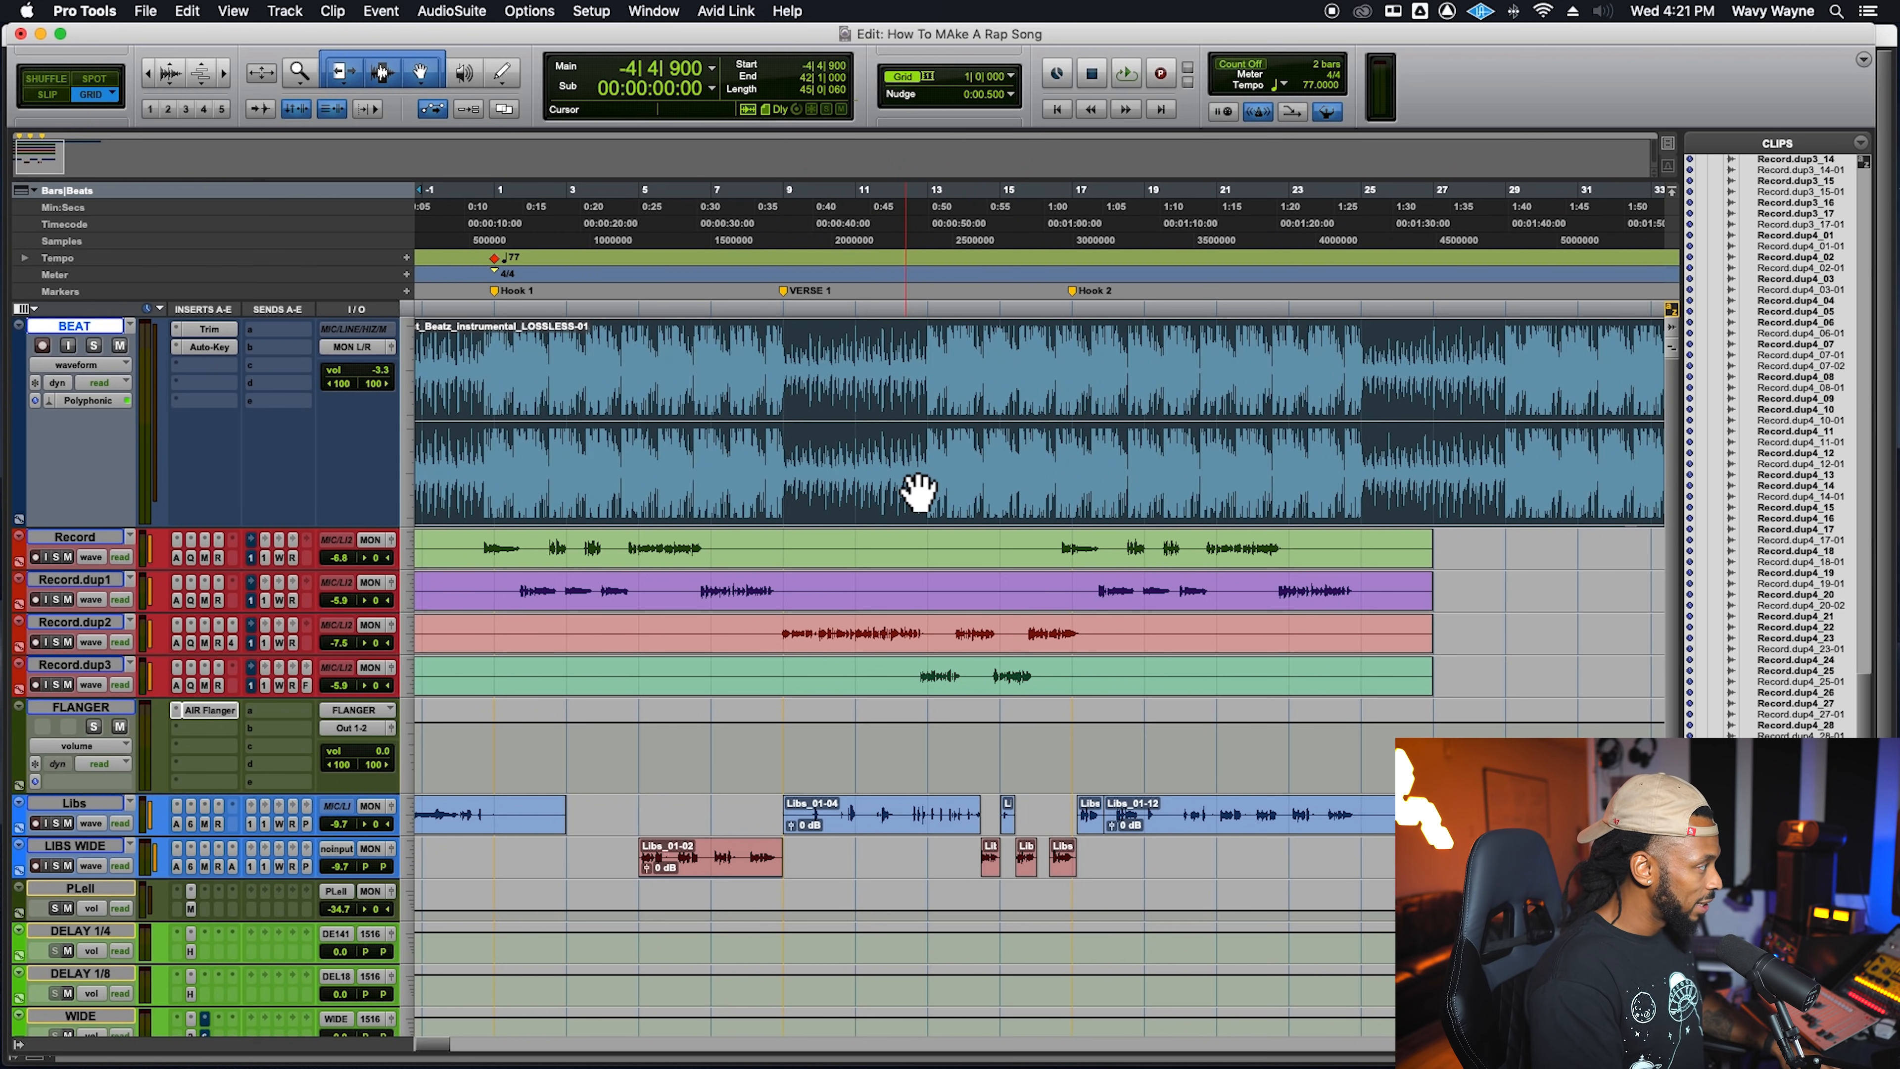
{"action": "right_click", "coordinate": [912, 464]}
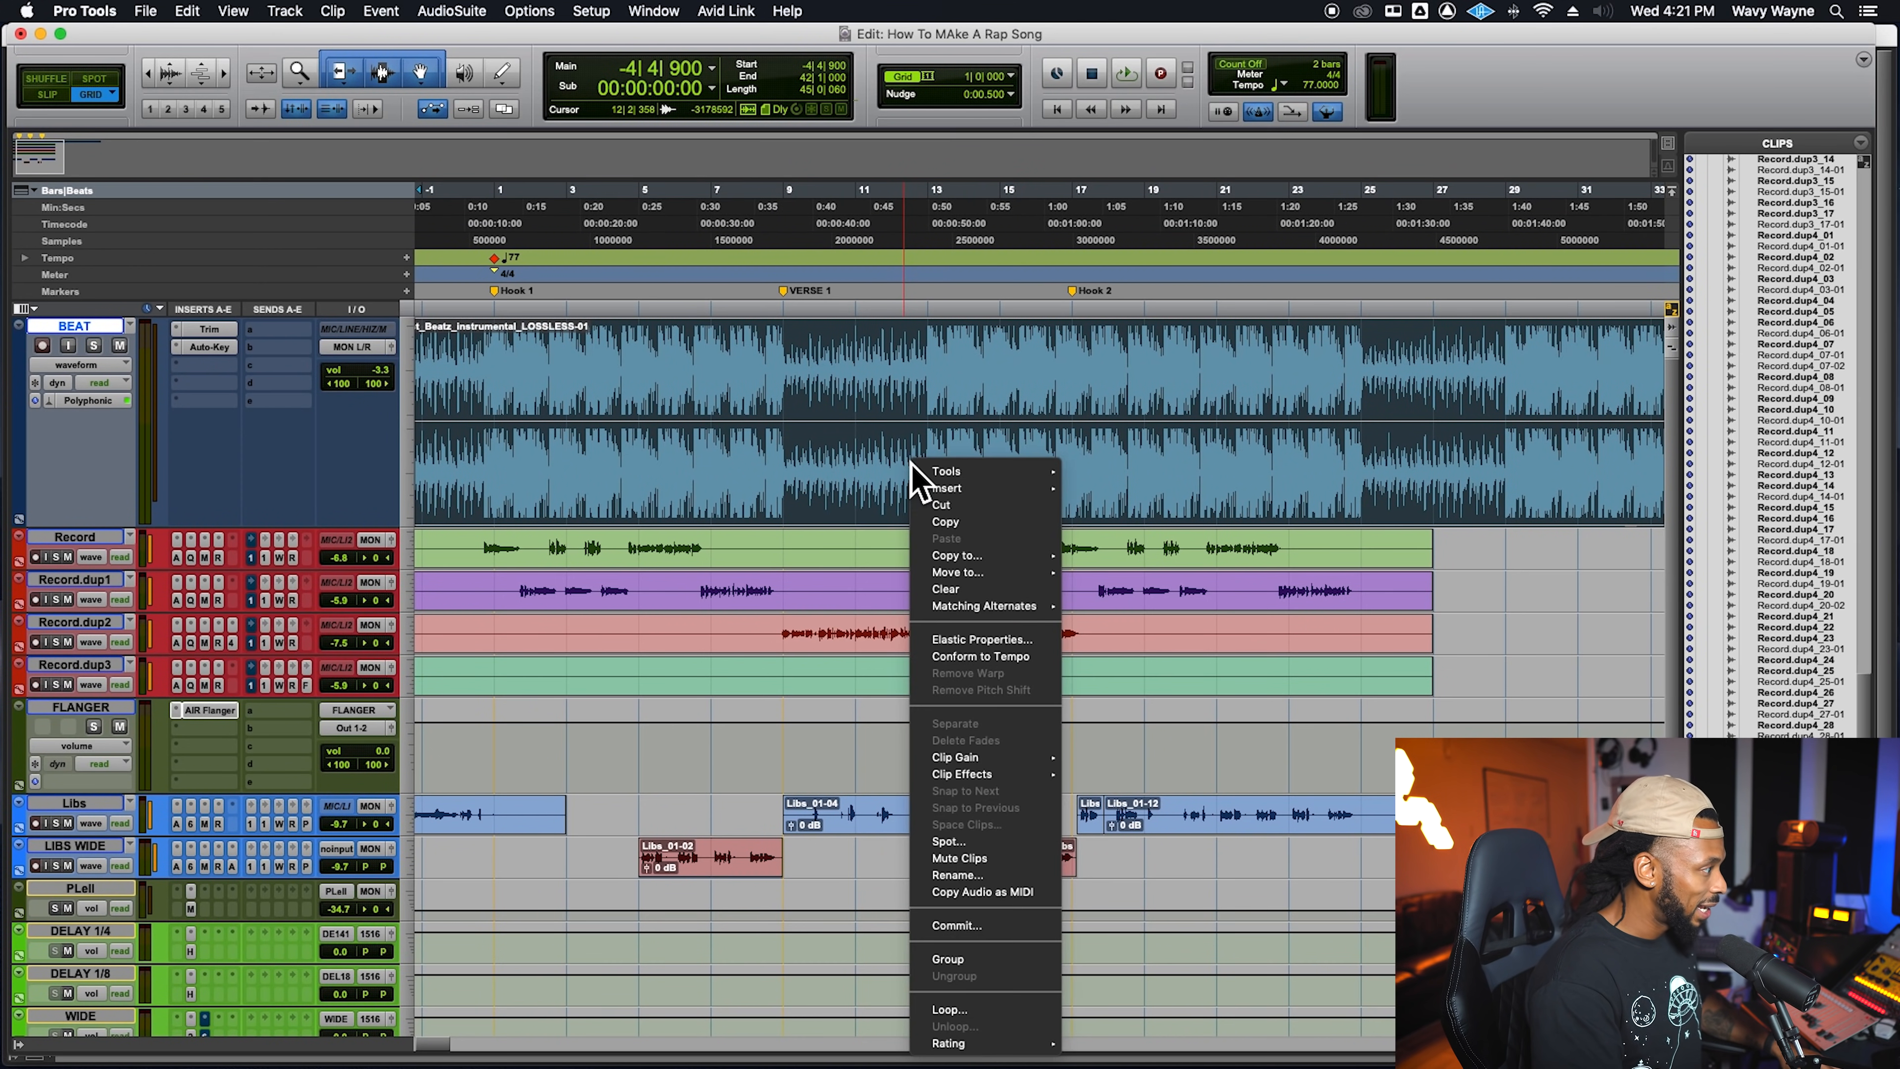
{"action": "left_click", "coordinate": [1014, 642]}
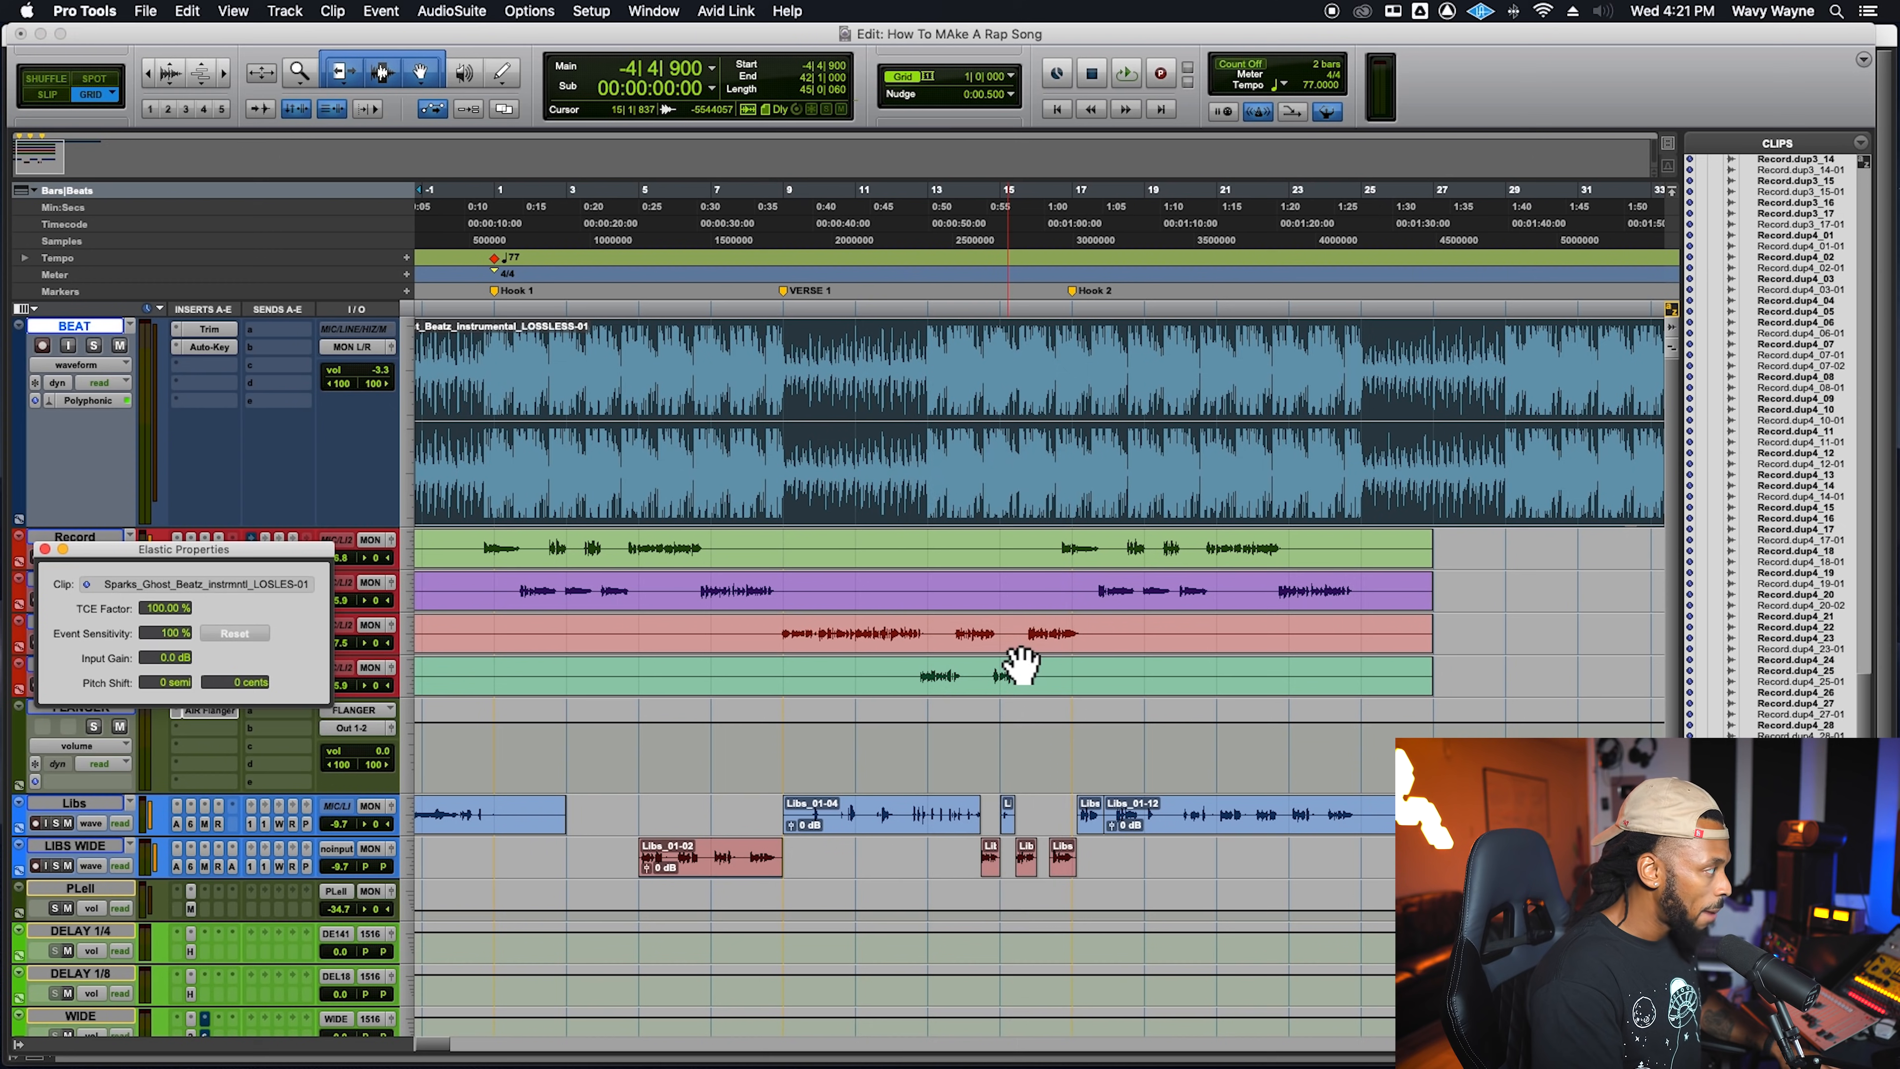
Move the Elastic Properties window over the clips, solo the BEAT track and audition it briefly
{"action": "left_click_drag", "start_coordinate": [191, 552], "coordinate": [990, 555]}
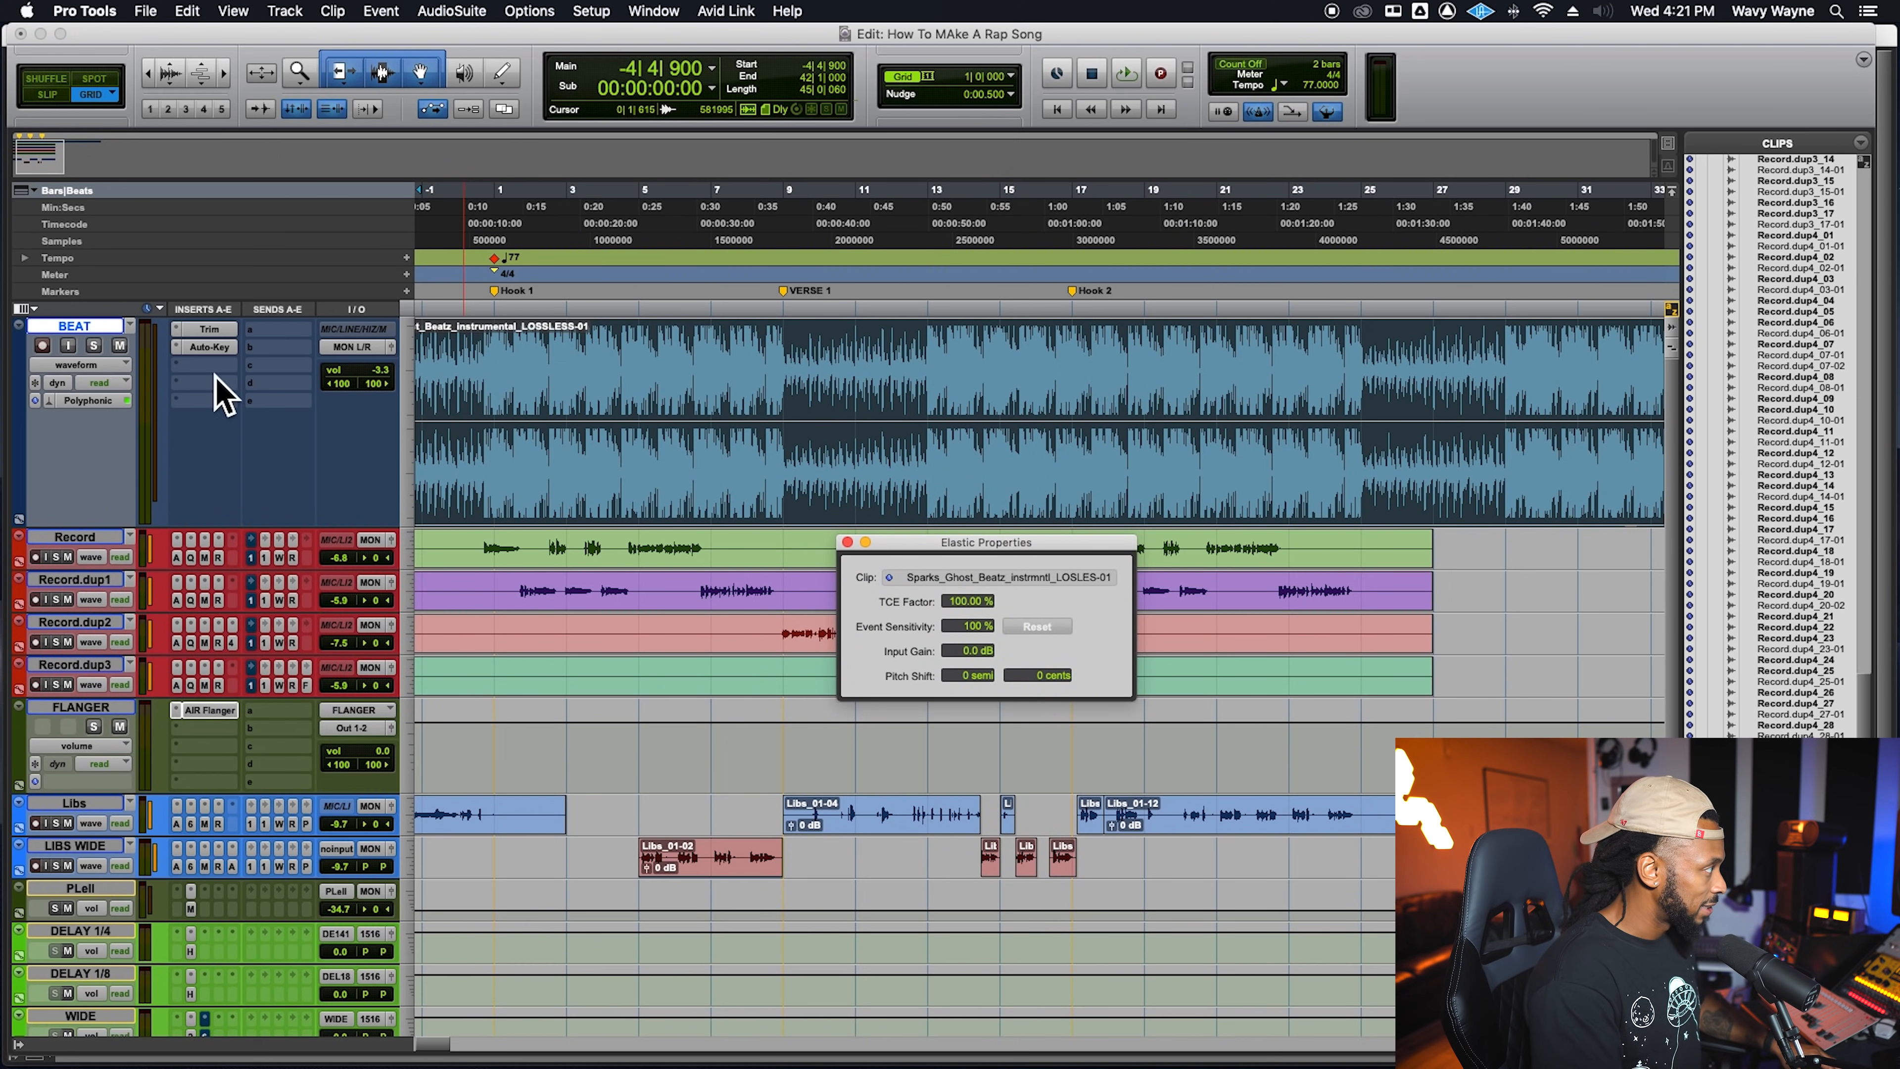
{"action": "left_click", "coordinate": [94, 345]}
{"action": "key", "text": "space"}
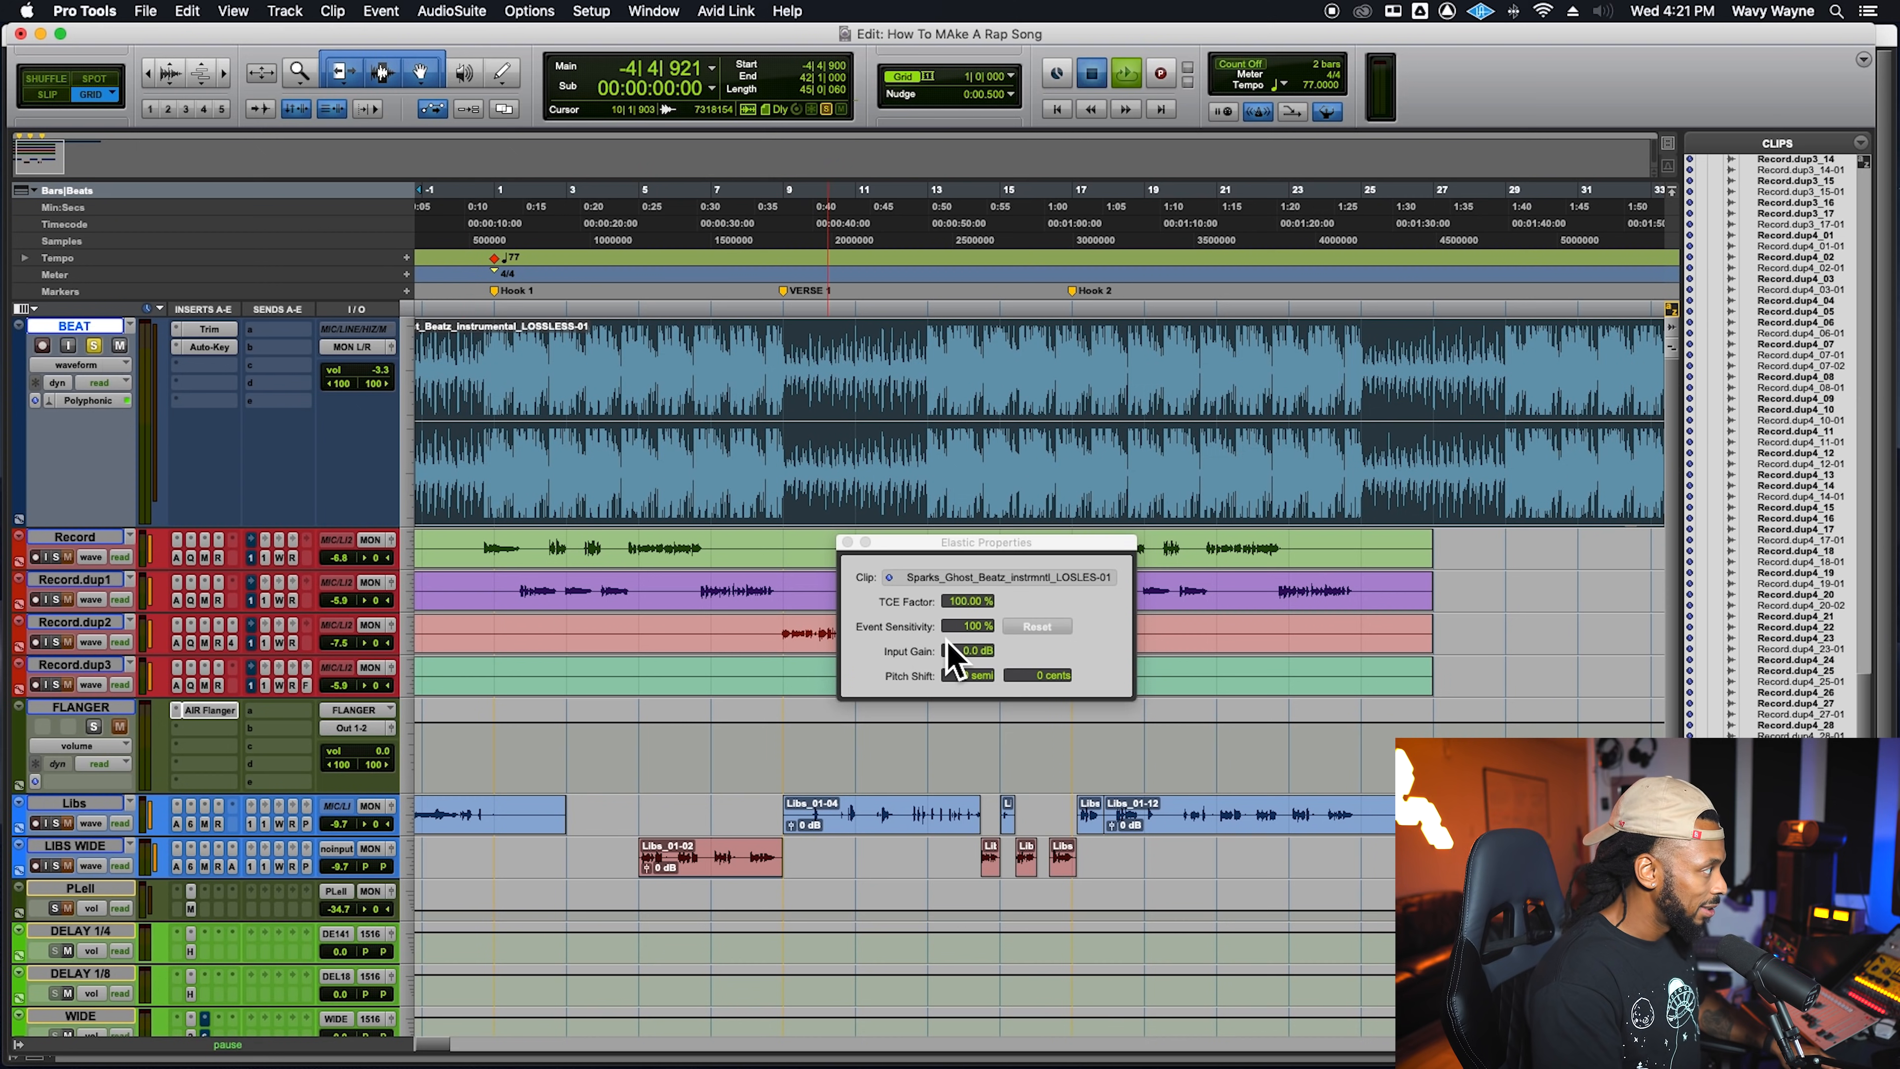
{"action": "key", "text": "space"}
Try pitch shifts of -7 and +15 semitones on the BEAT clip during playback
{"action": "left_click", "coordinate": [973, 676]}
{"action": "type", "text": "-4"}
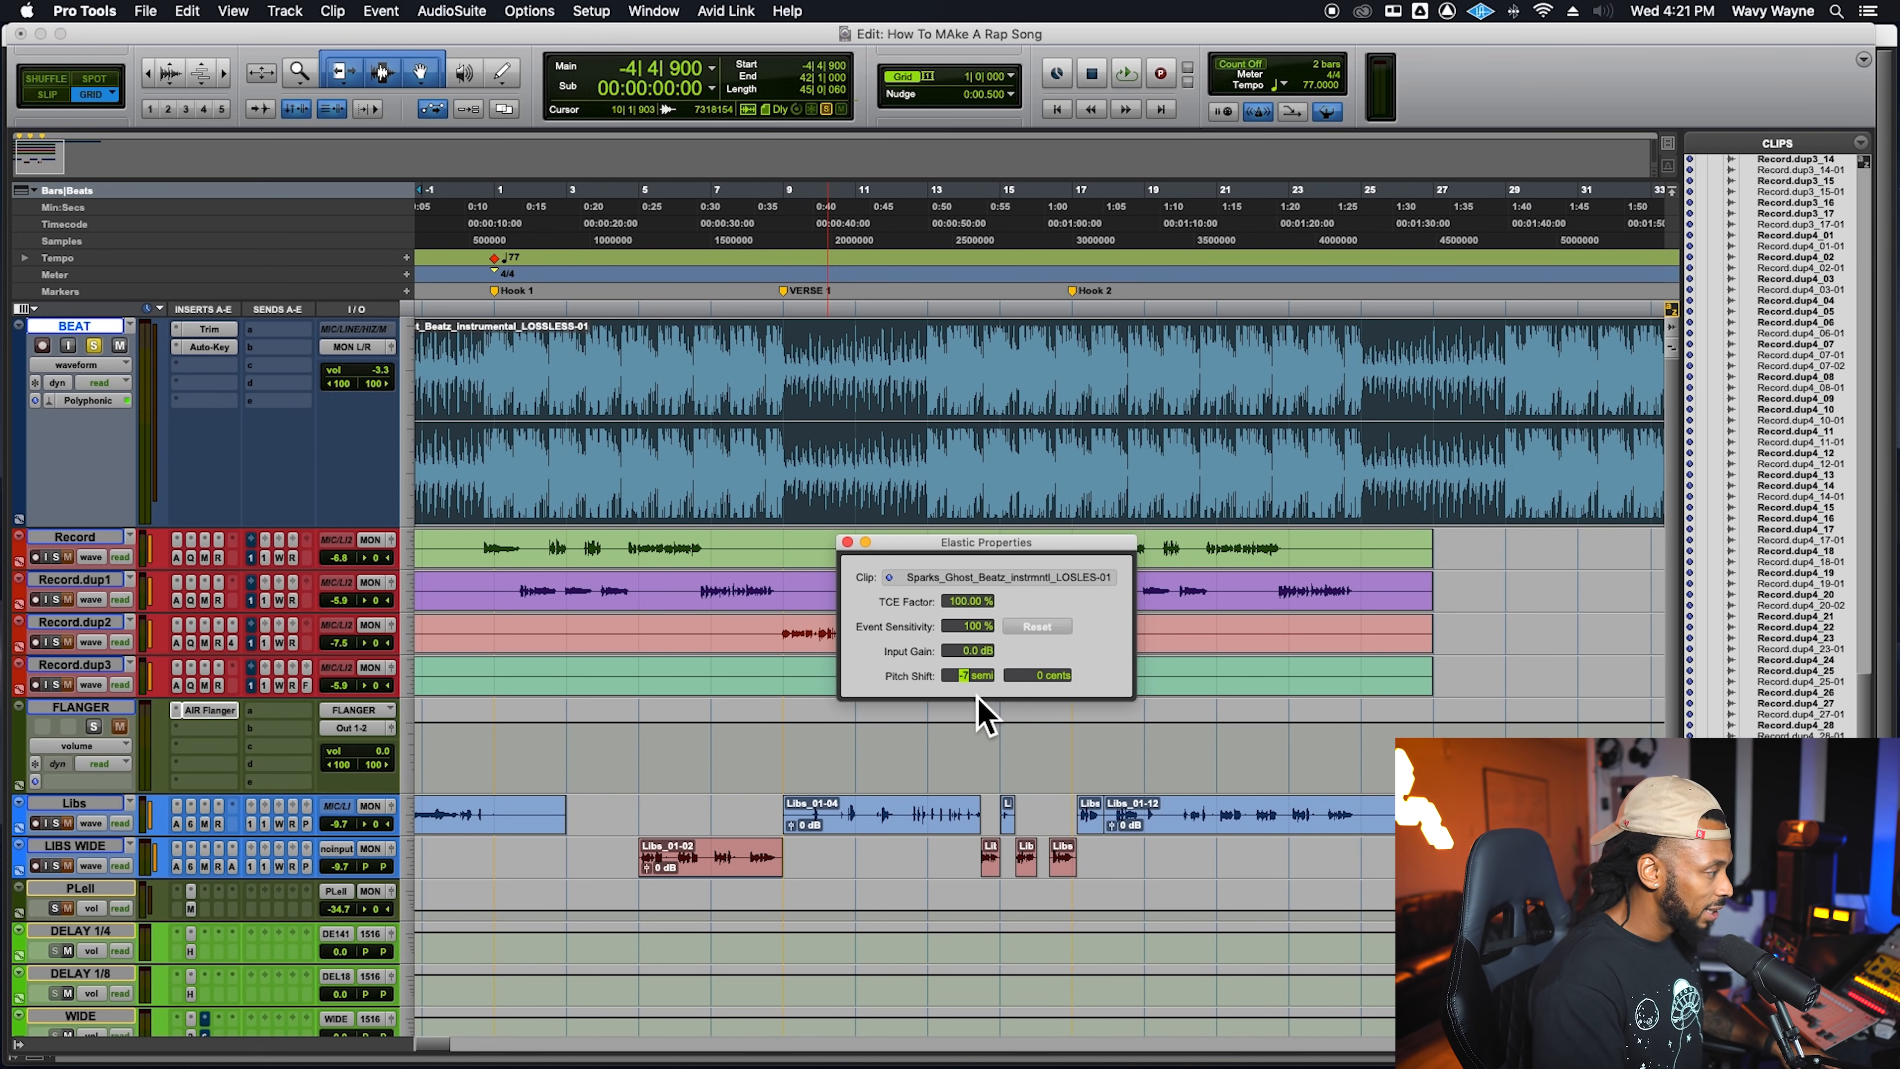
{"action": "key", "text": "space"}
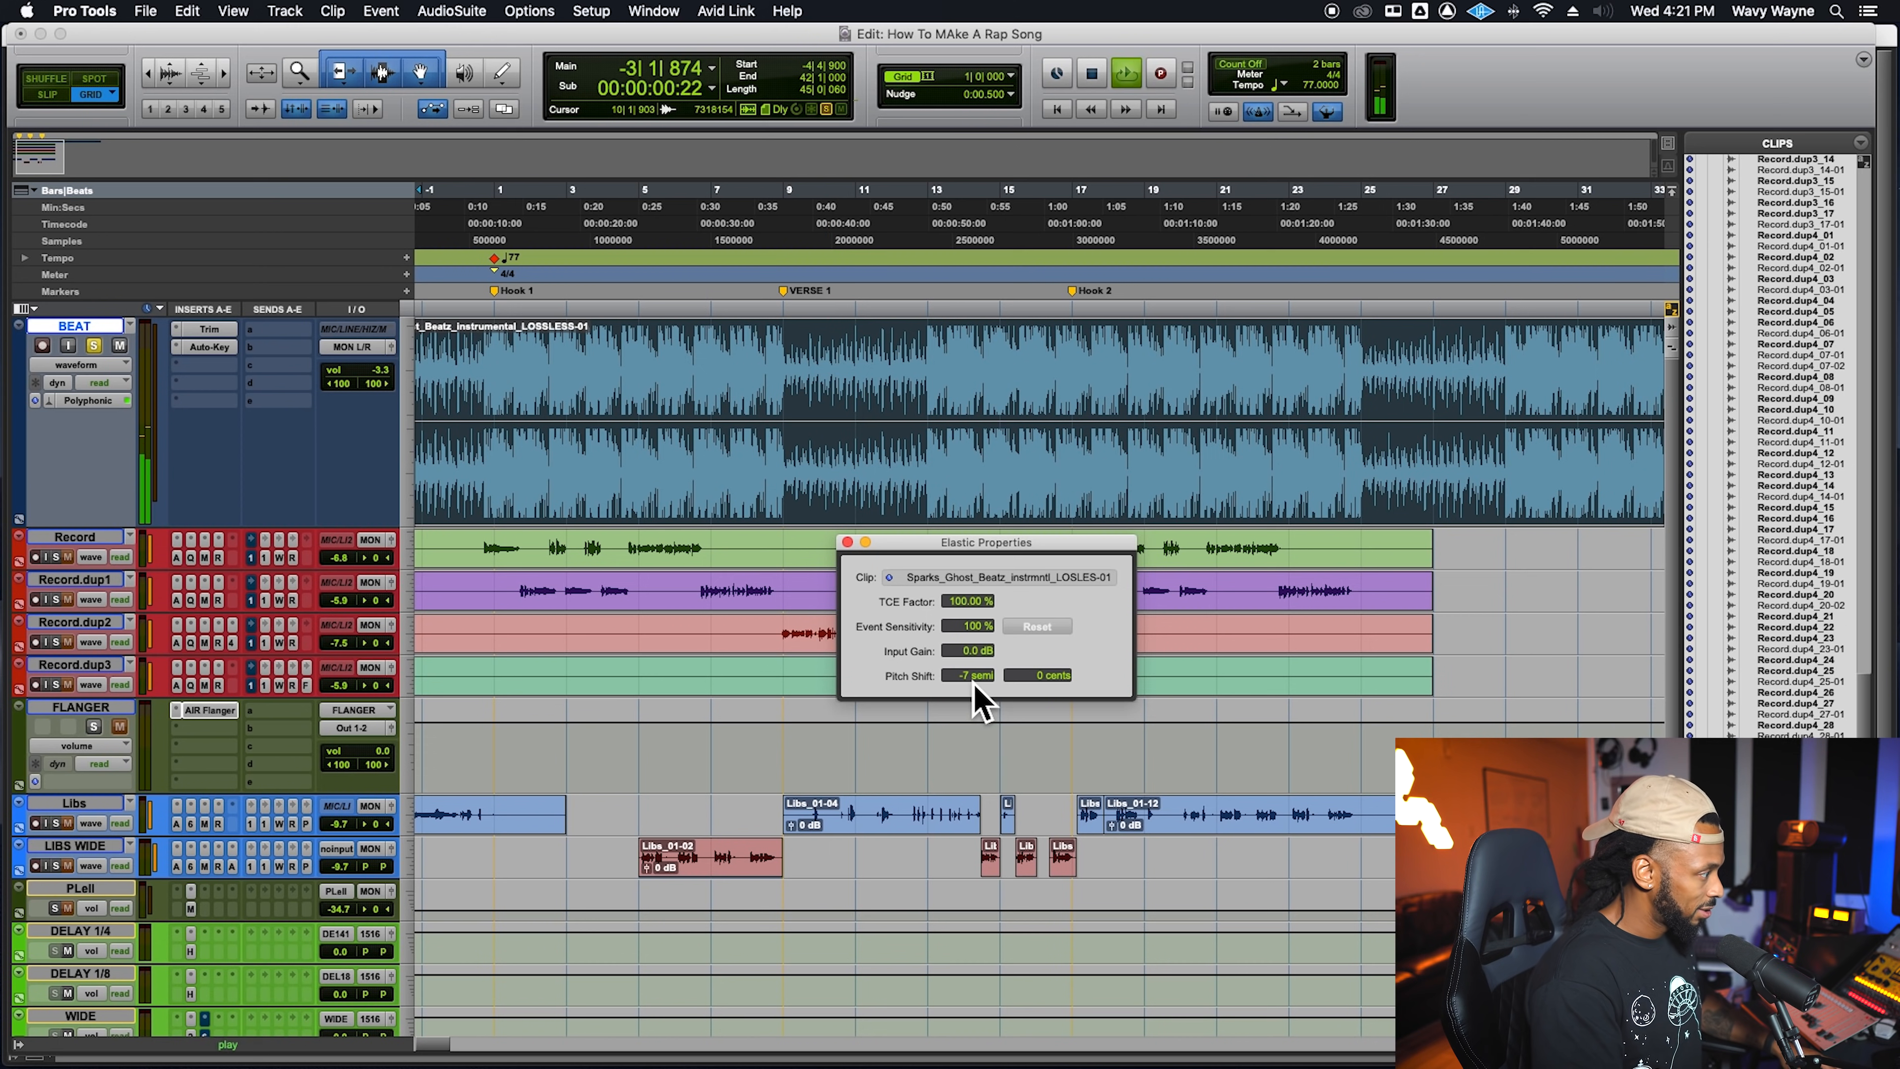
{"action": "left_click", "coordinate": [978, 683]}
{"action": "type", "text": "-2"}
{"action": "key", "text": "Return"}
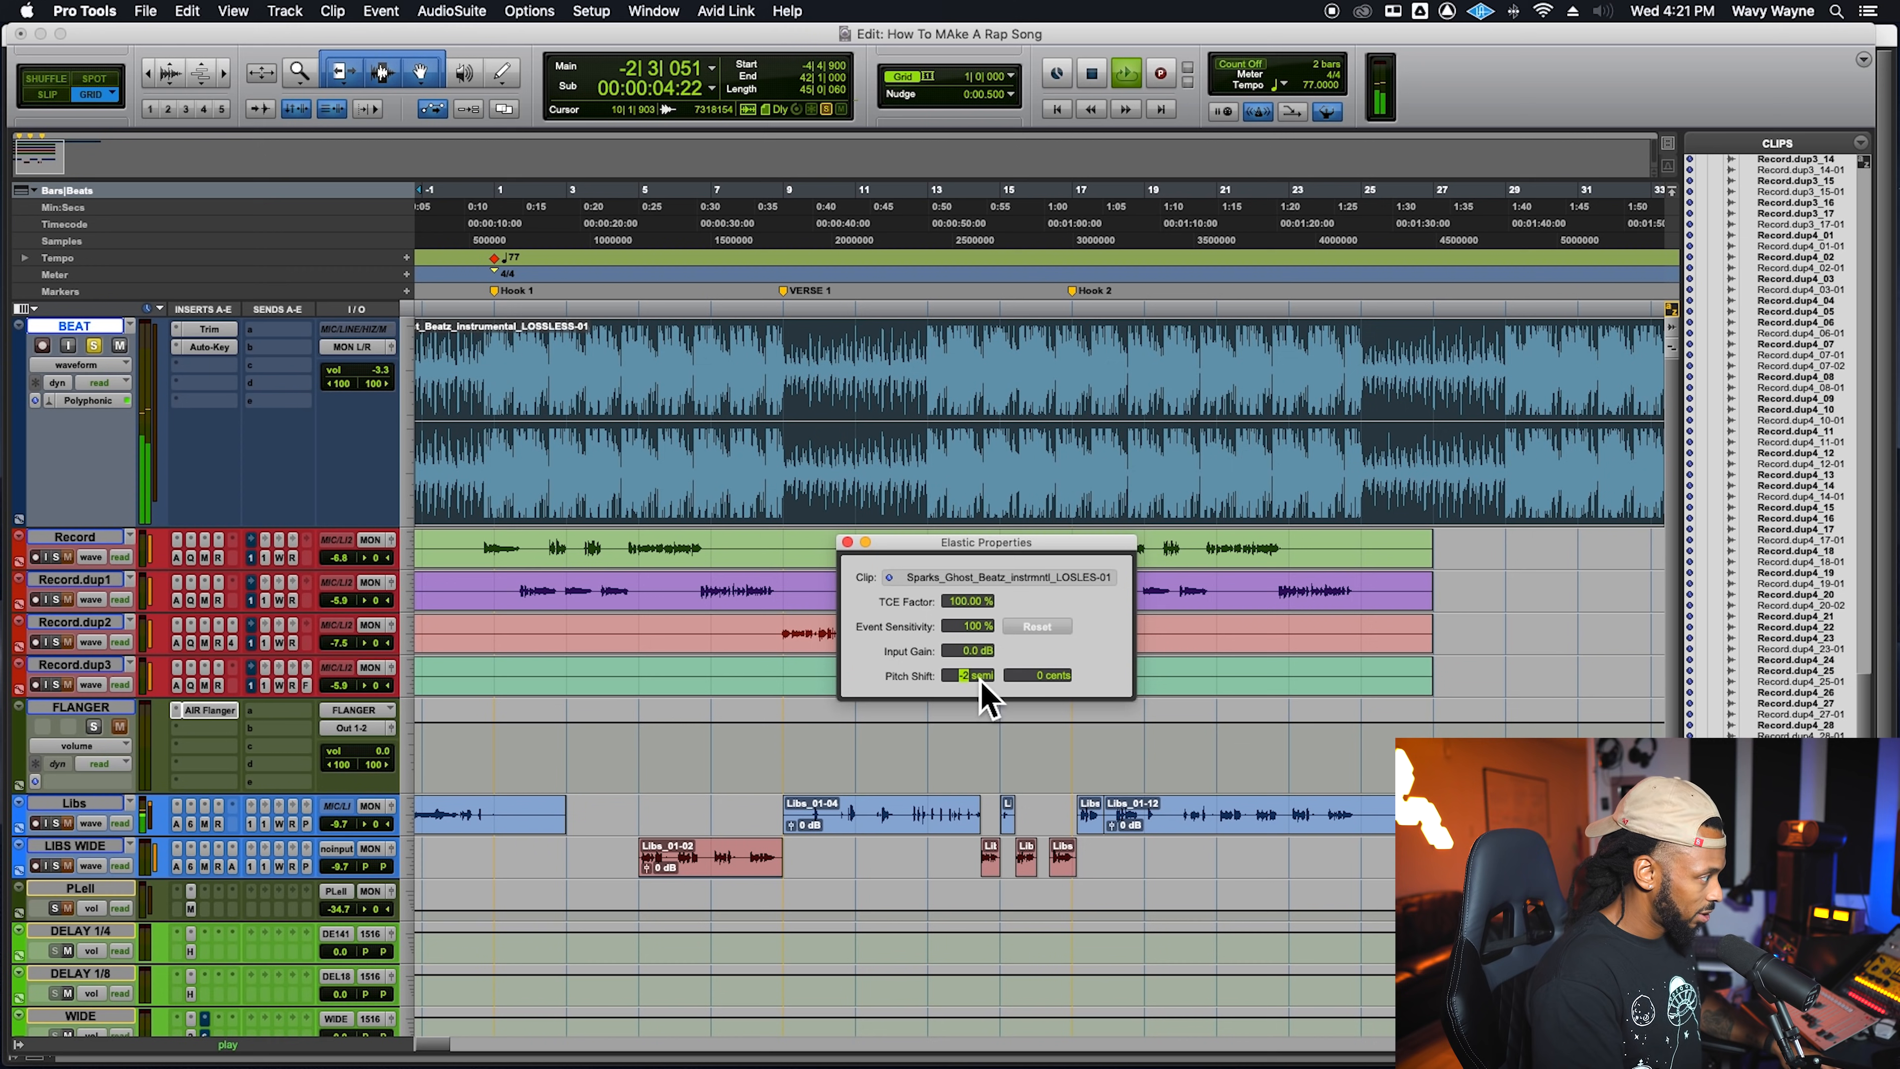
{"action": "key", "text": "Return"}
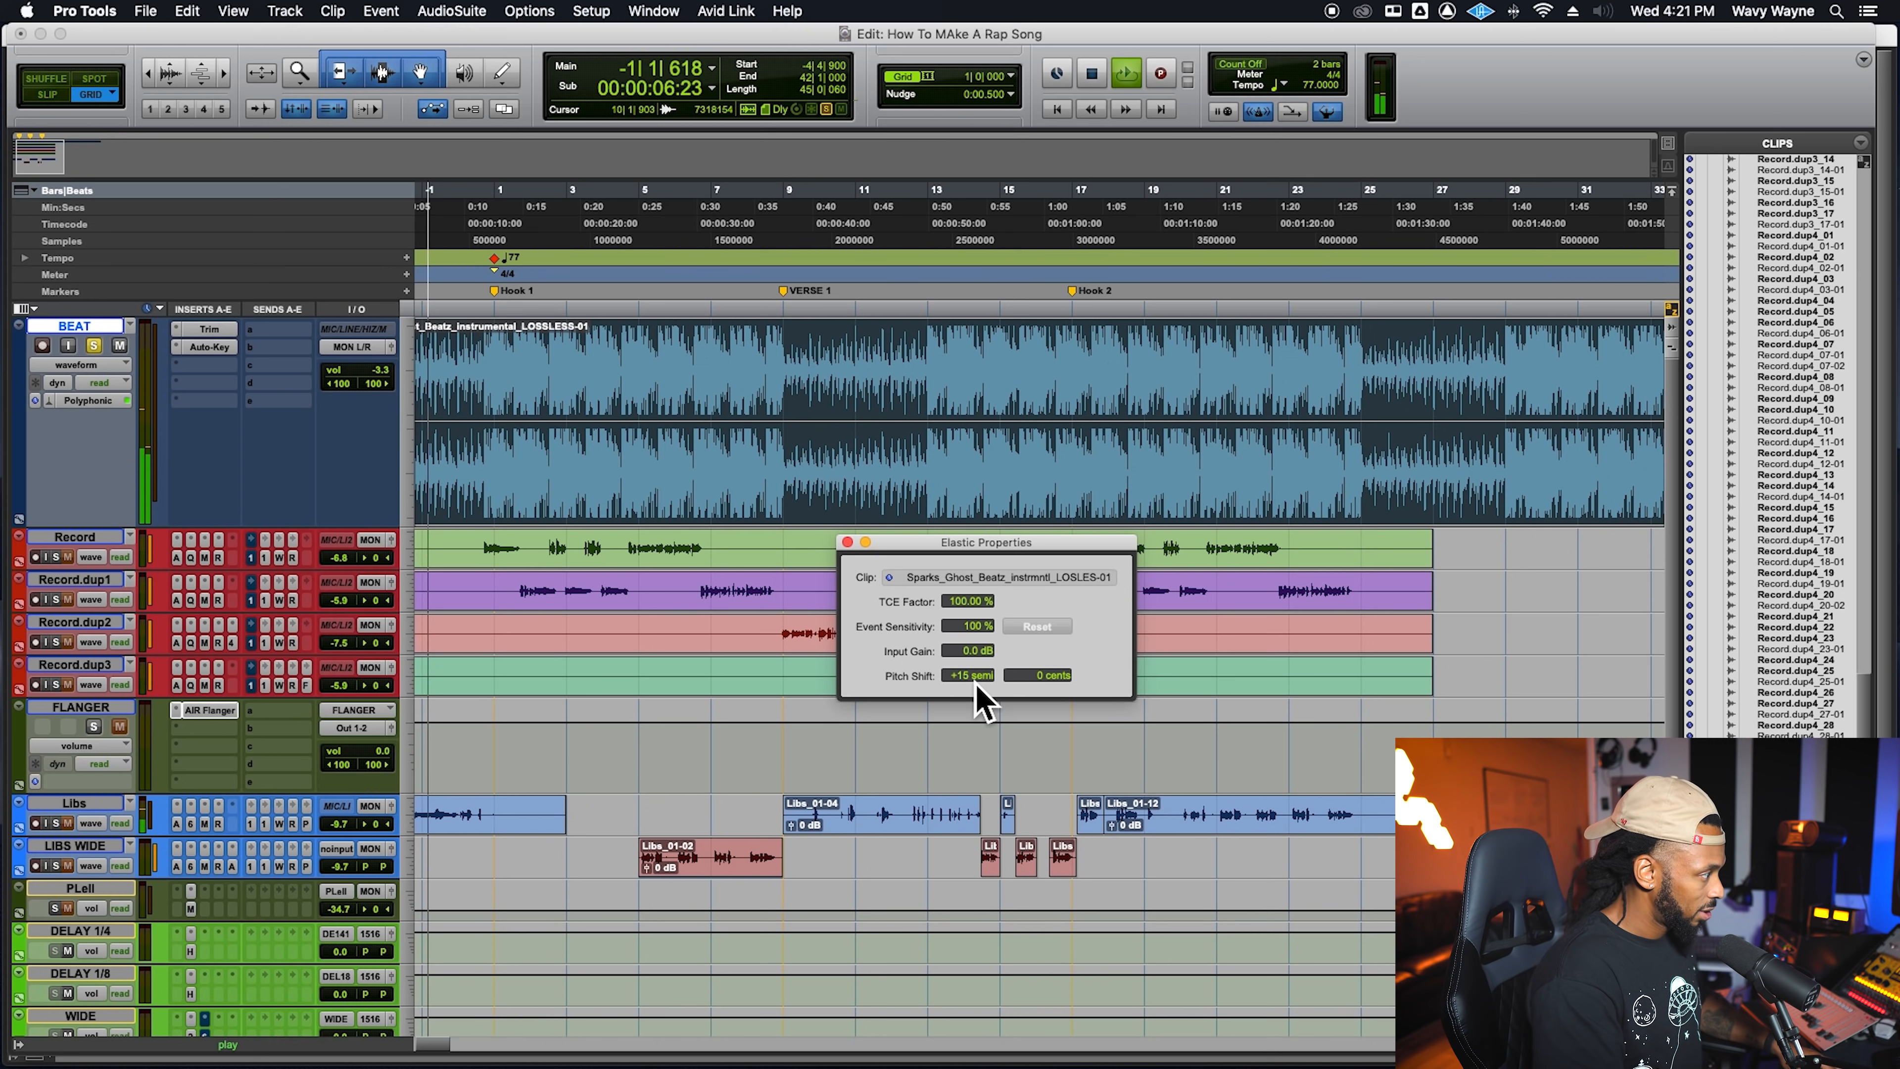
Set the BEAT clip's pitch shift to +14 semitones, listen to it and stop playback
{"action": "left_click", "coordinate": [975, 680]}
{"action": "type", "text": "14"}
{"action": "key", "text": "Return"}
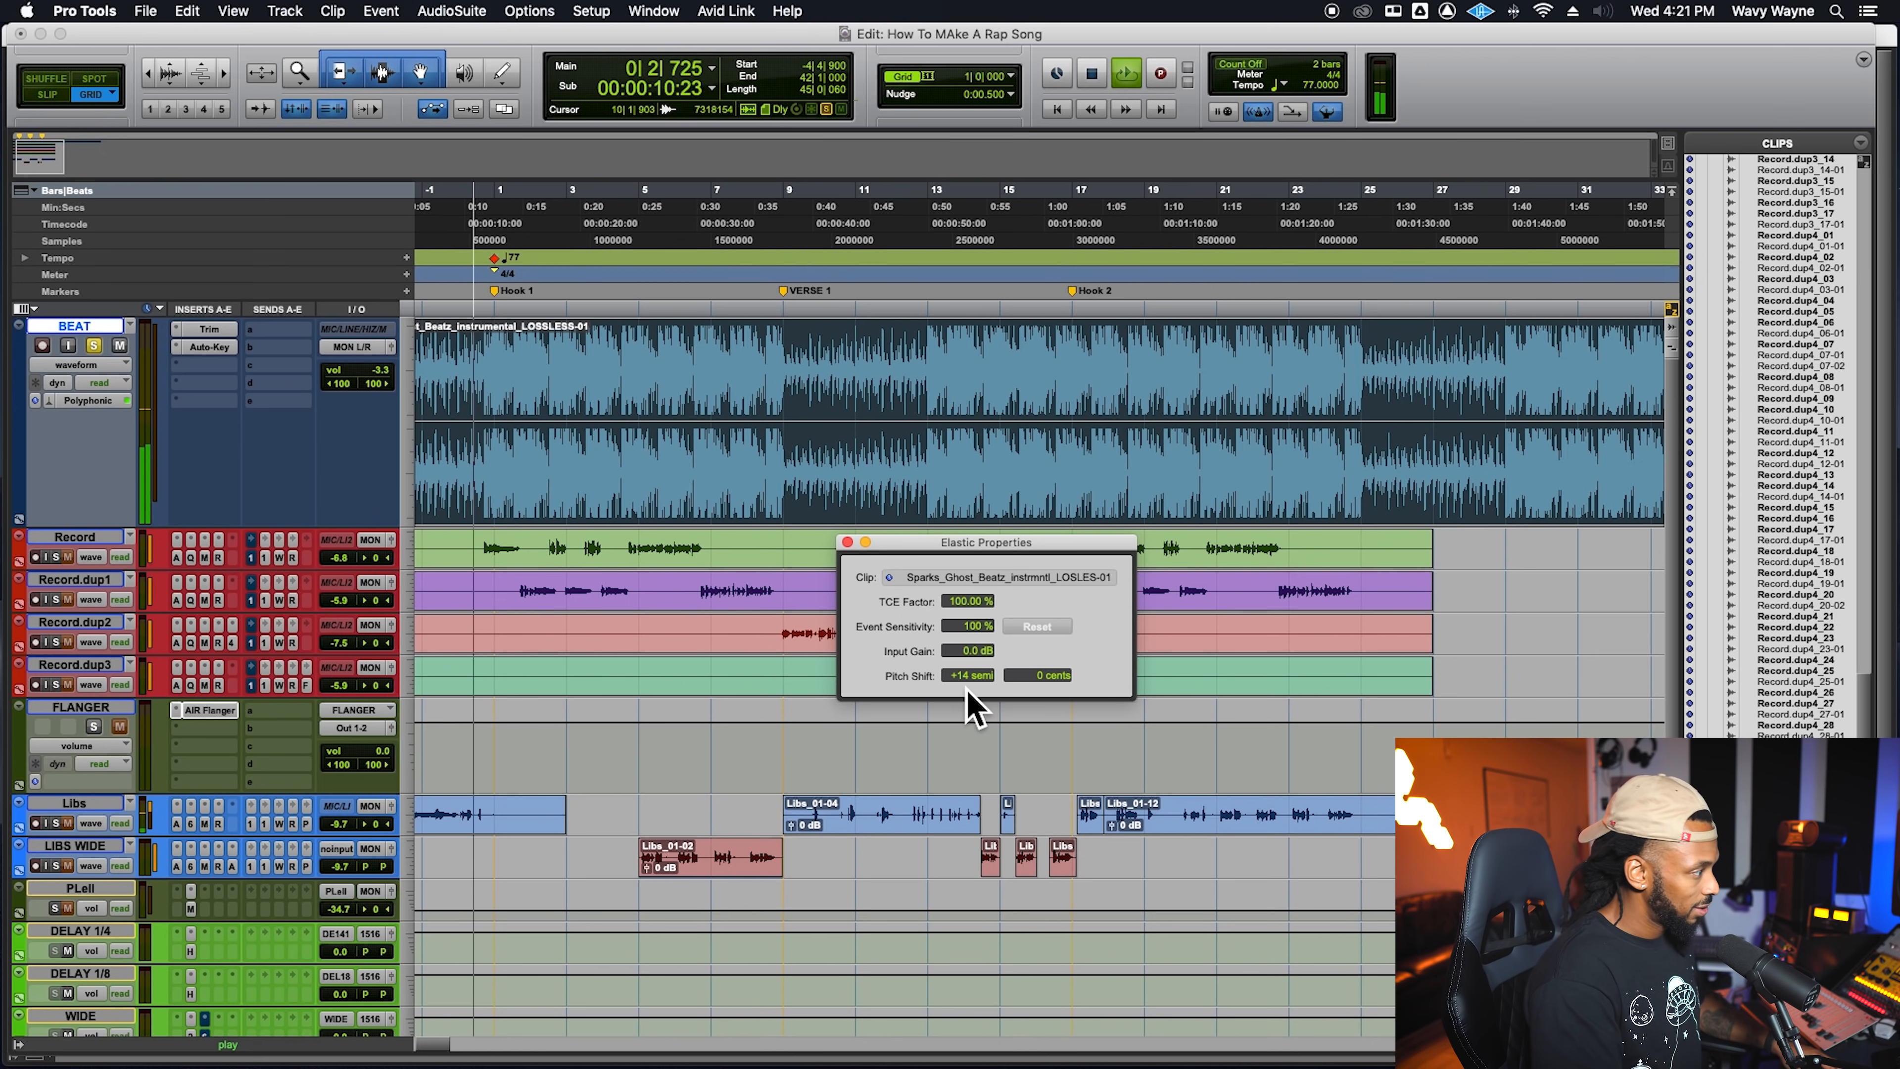
{"action": "key", "text": "space"}
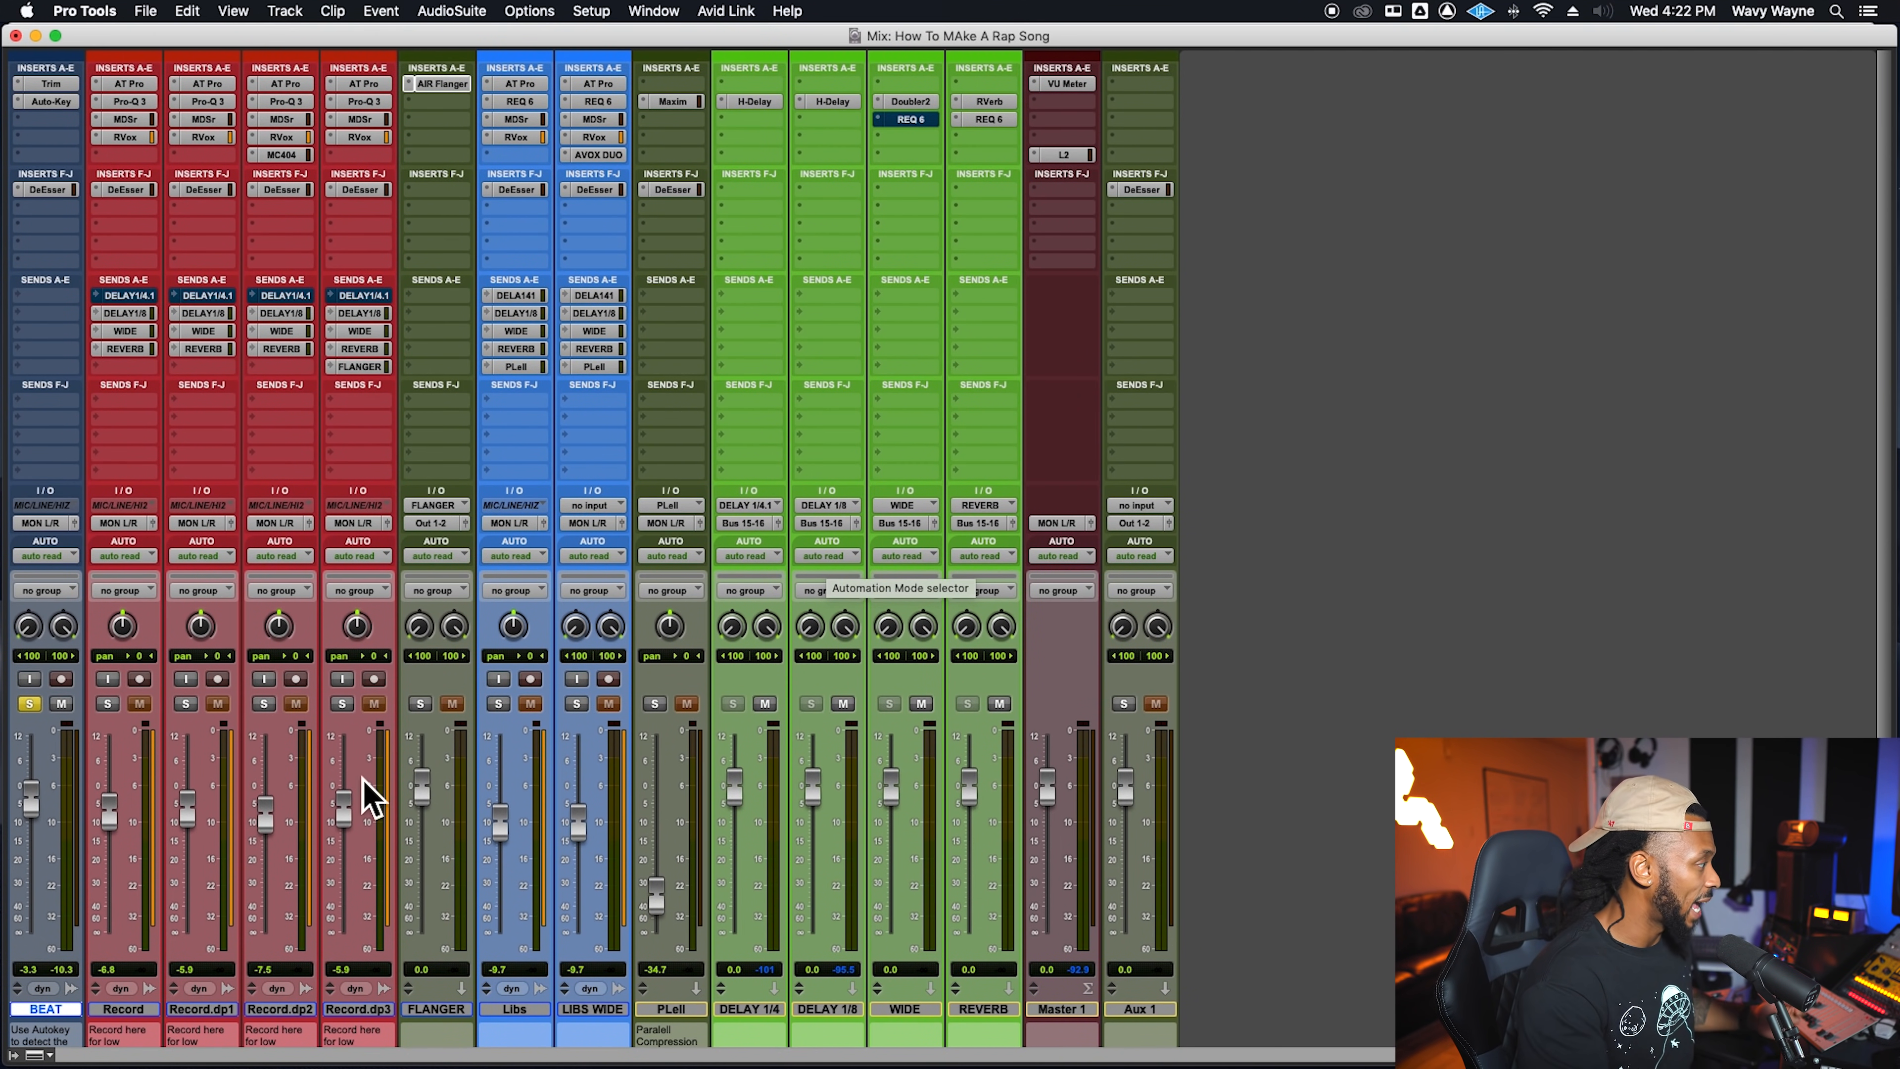
Select the tracks from Record to Record.dup3 in the Mix window and start a new Mix/Edit group named BGVS
{"action": "left_click", "coordinate": [148, 1017]}
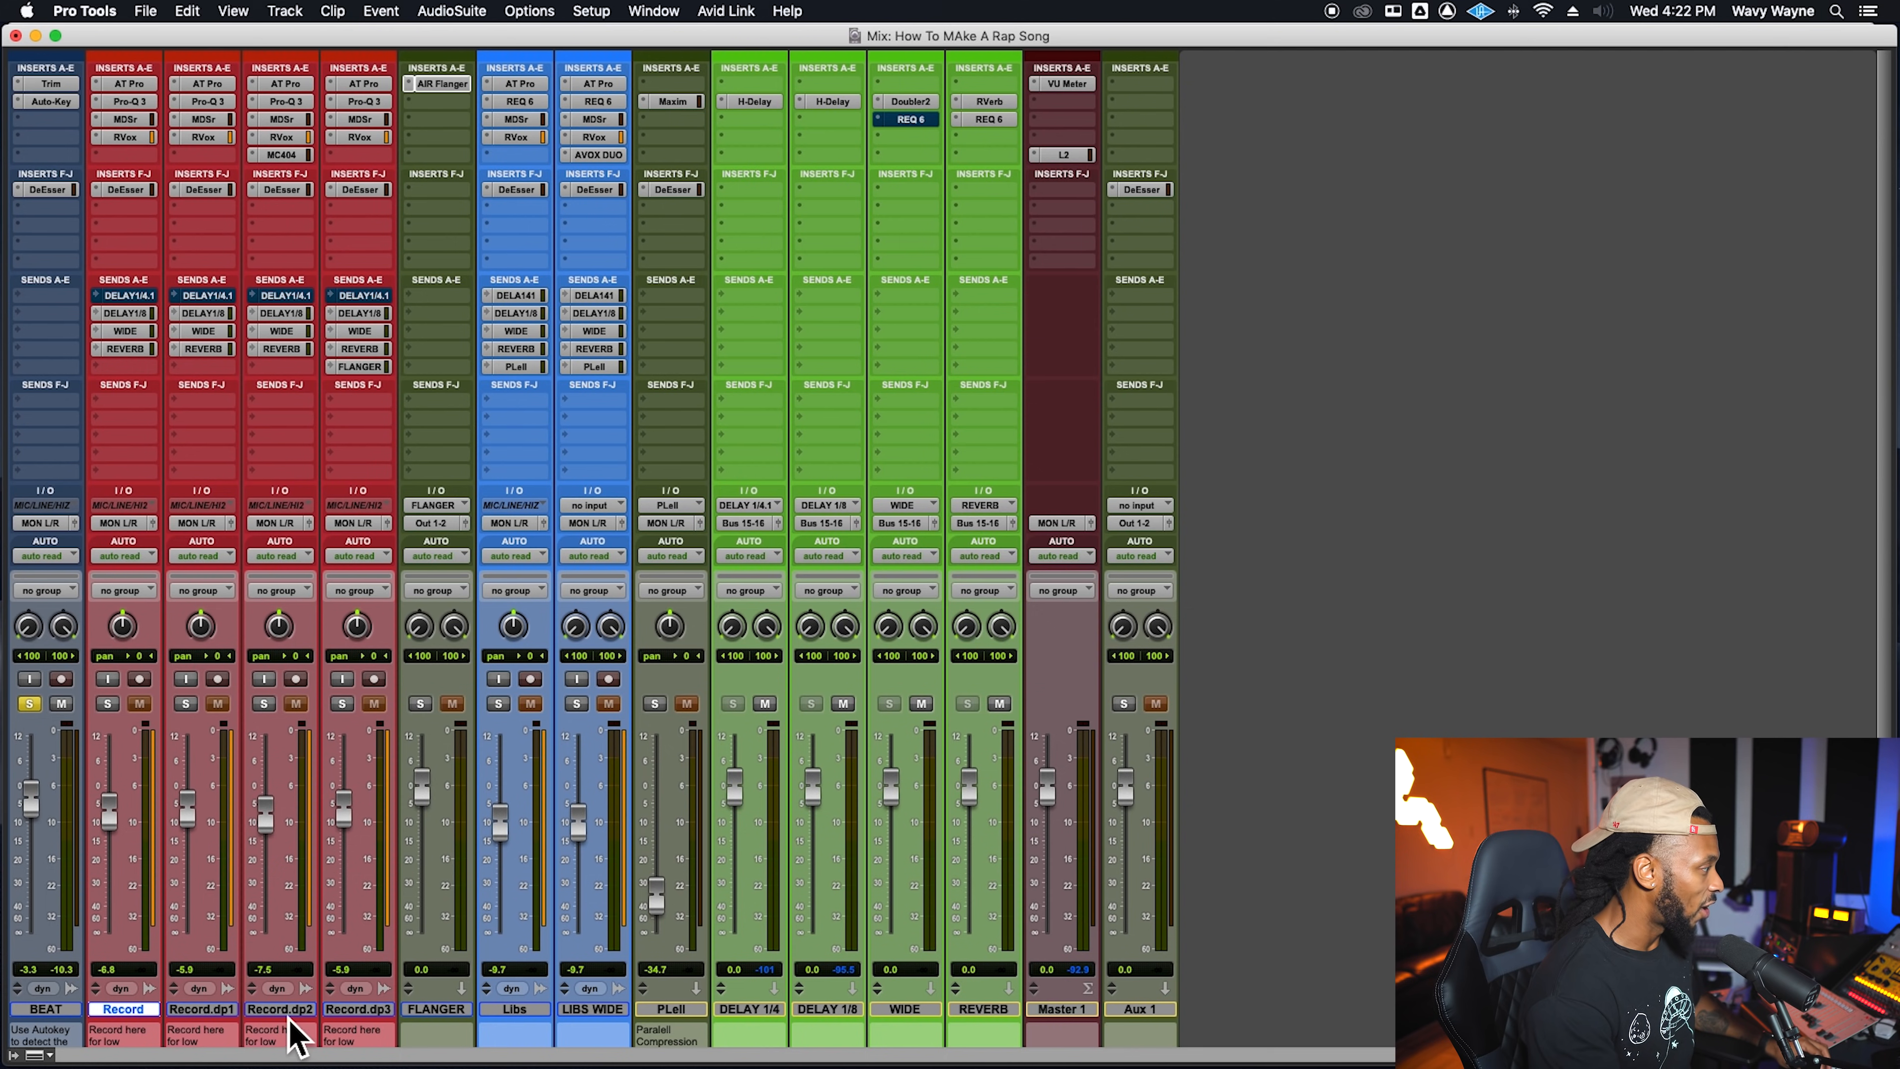
{"action": "left_click", "coordinate": [349, 1013], "text": "shift"}
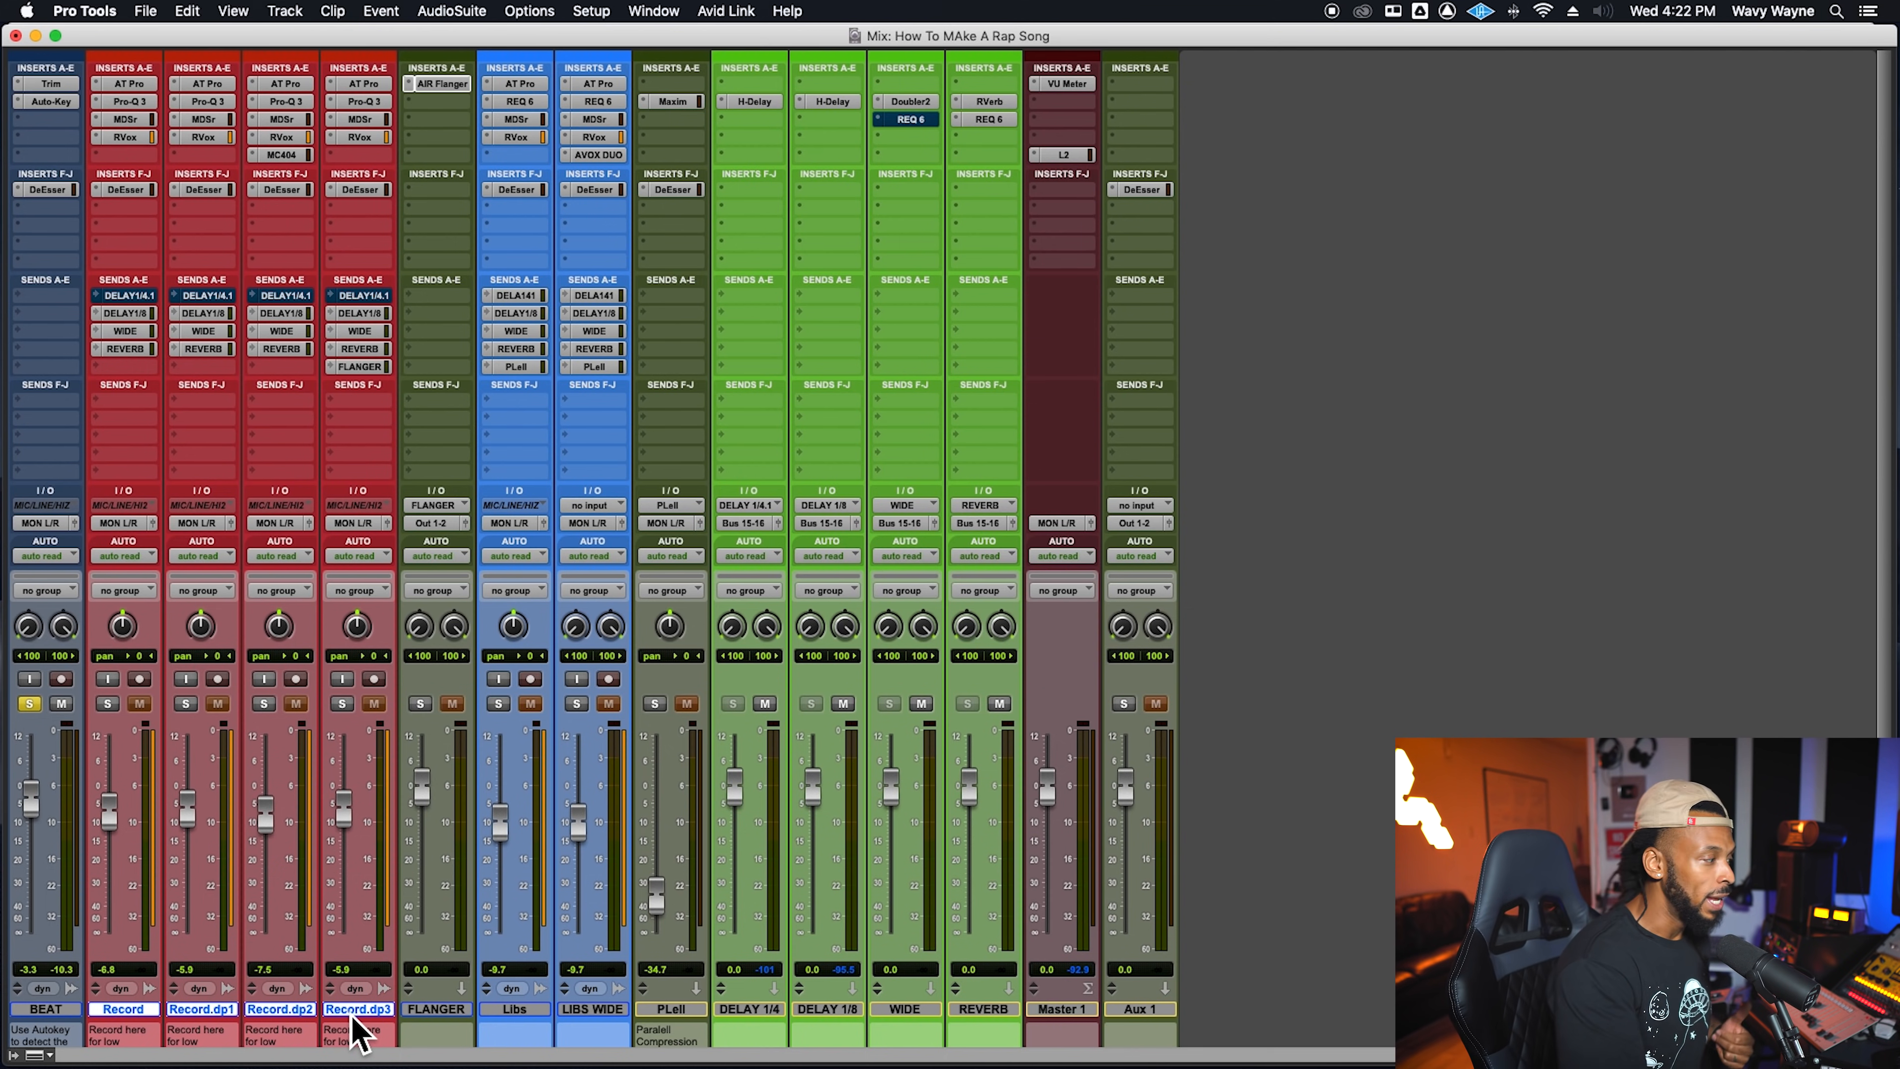
{"action": "scroll", "coordinate": [383, 1011], "scroll_direction": "down", "scroll_amount": 2}
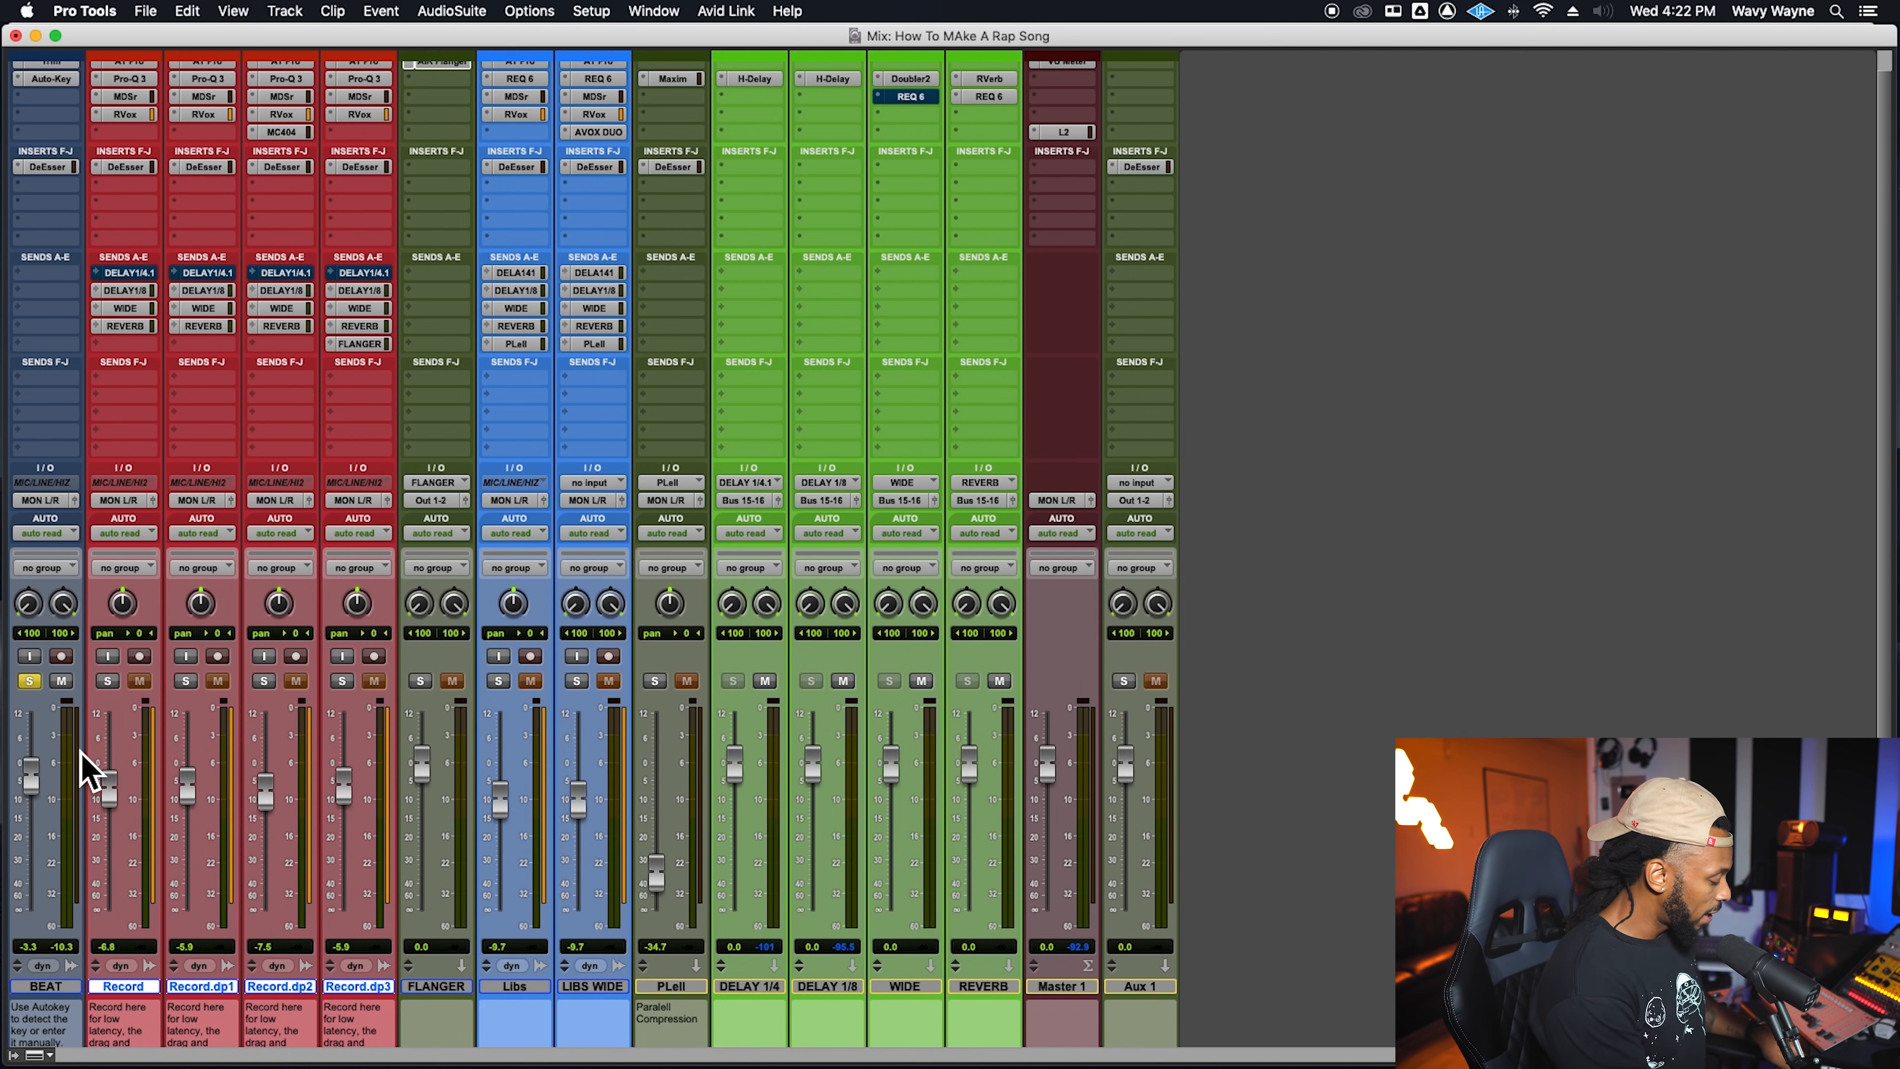
{"action": "key", "text": "super+g"}
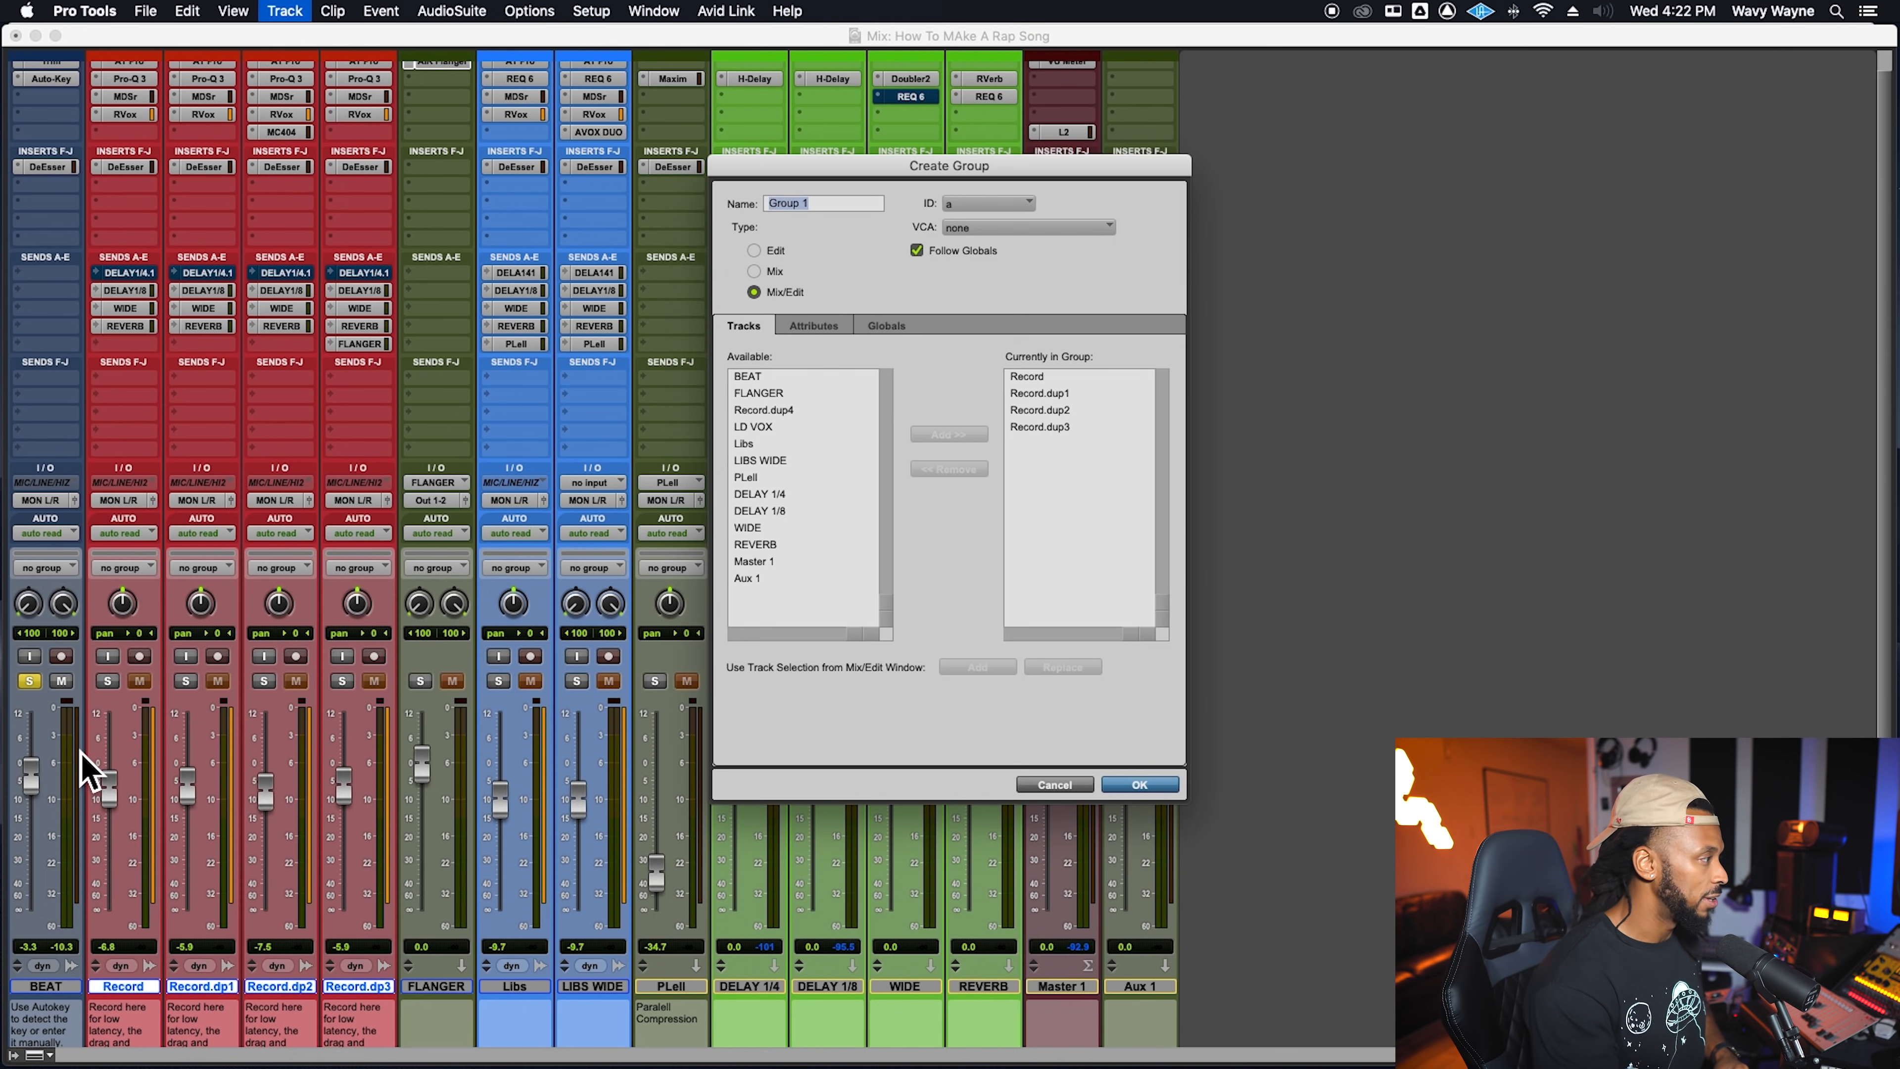
{"action": "type", "text": "BGVS"}
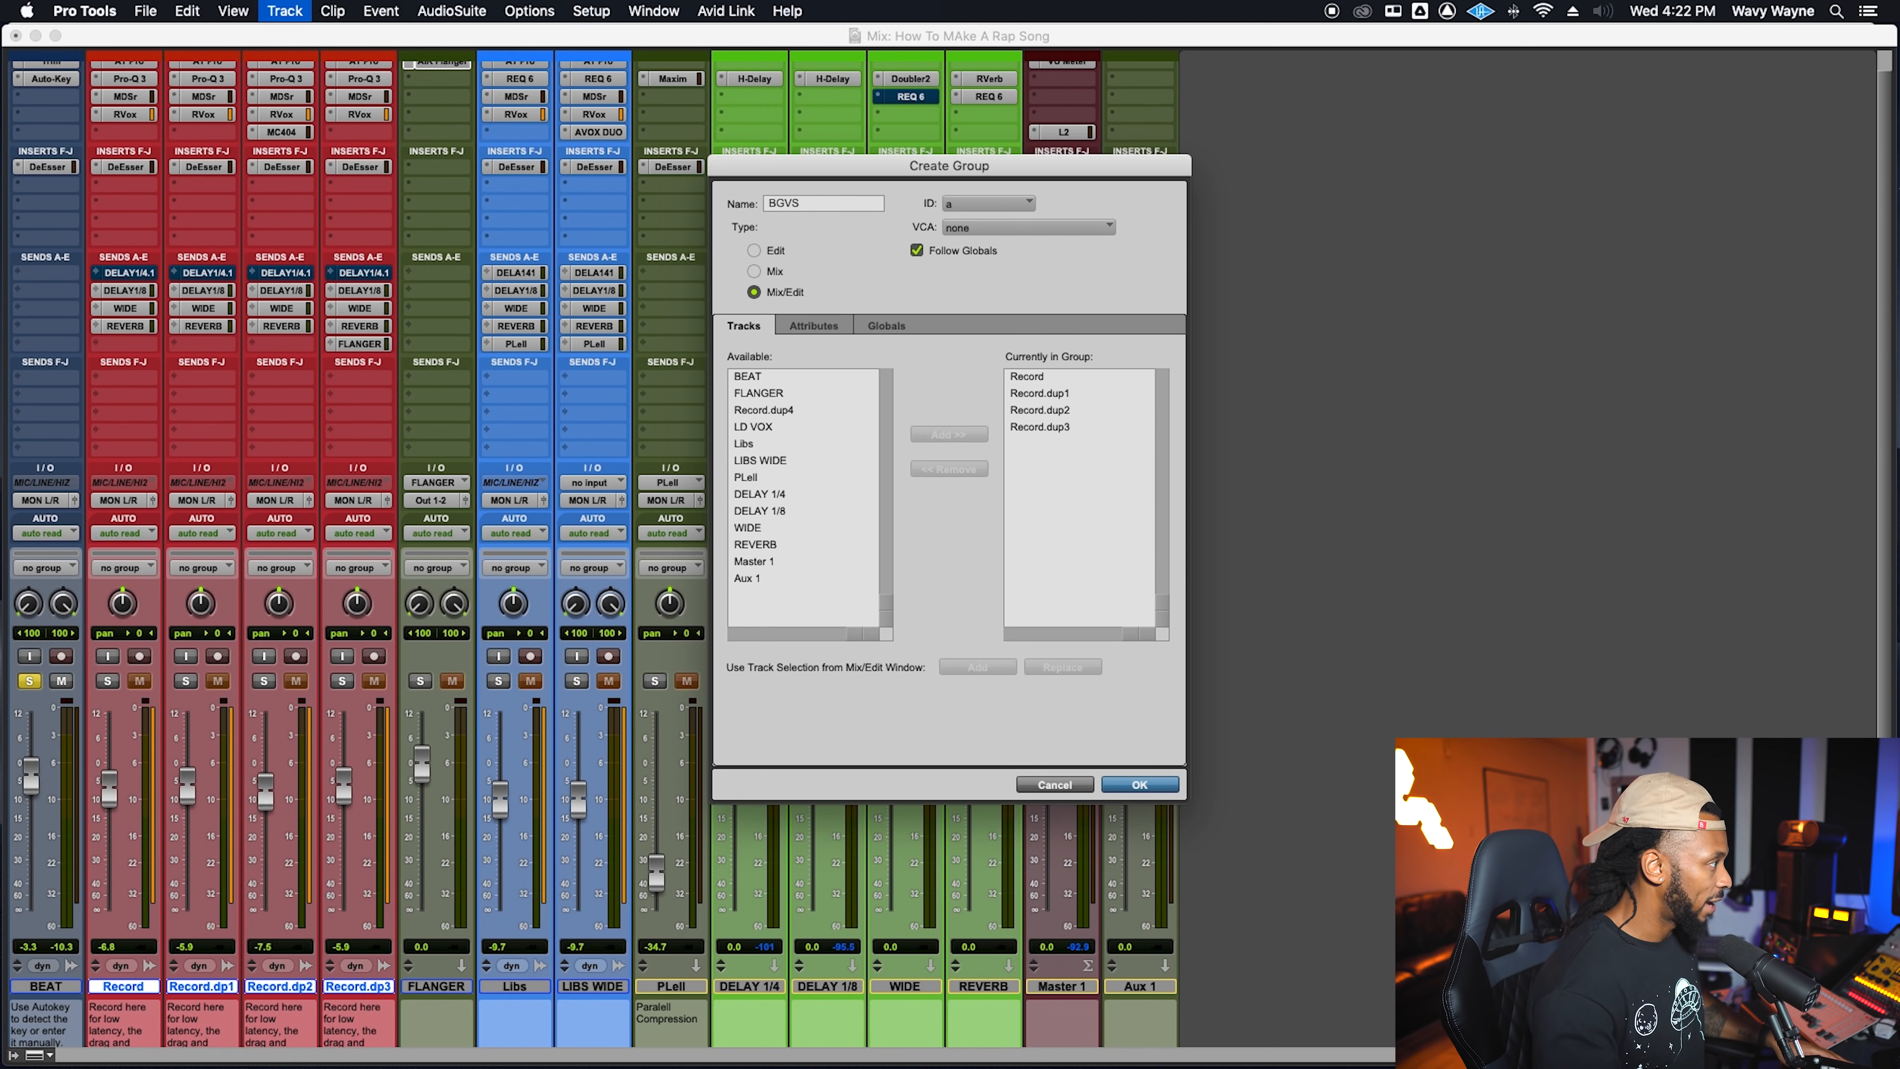
Link insert controls, insert bypass, send levels and send mutes for slots a to j in the group's globals, and create the group
{"action": "left_click", "coordinate": [887, 327]}
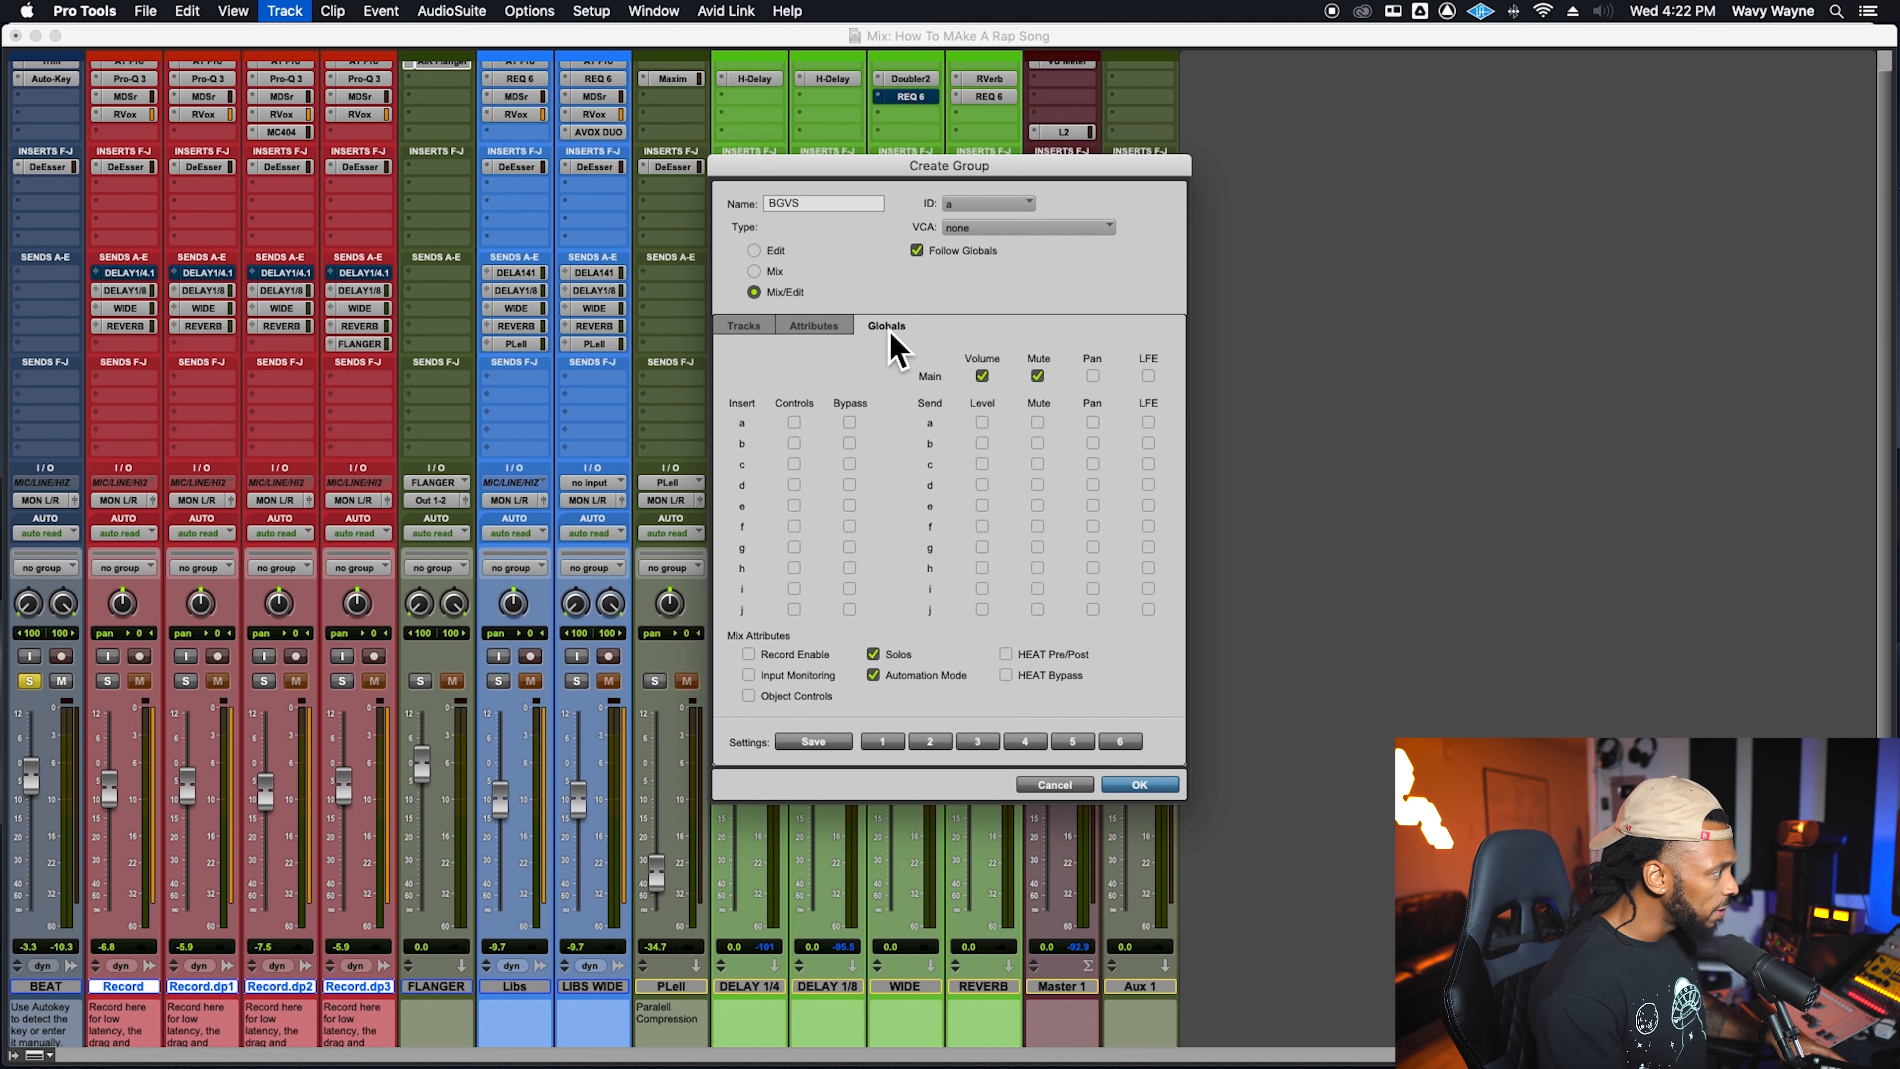
{"action": "left_click", "coordinate": [796, 424], "text": "alt"}
{"action": "left_click", "coordinate": [851, 425], "text": "alt"}
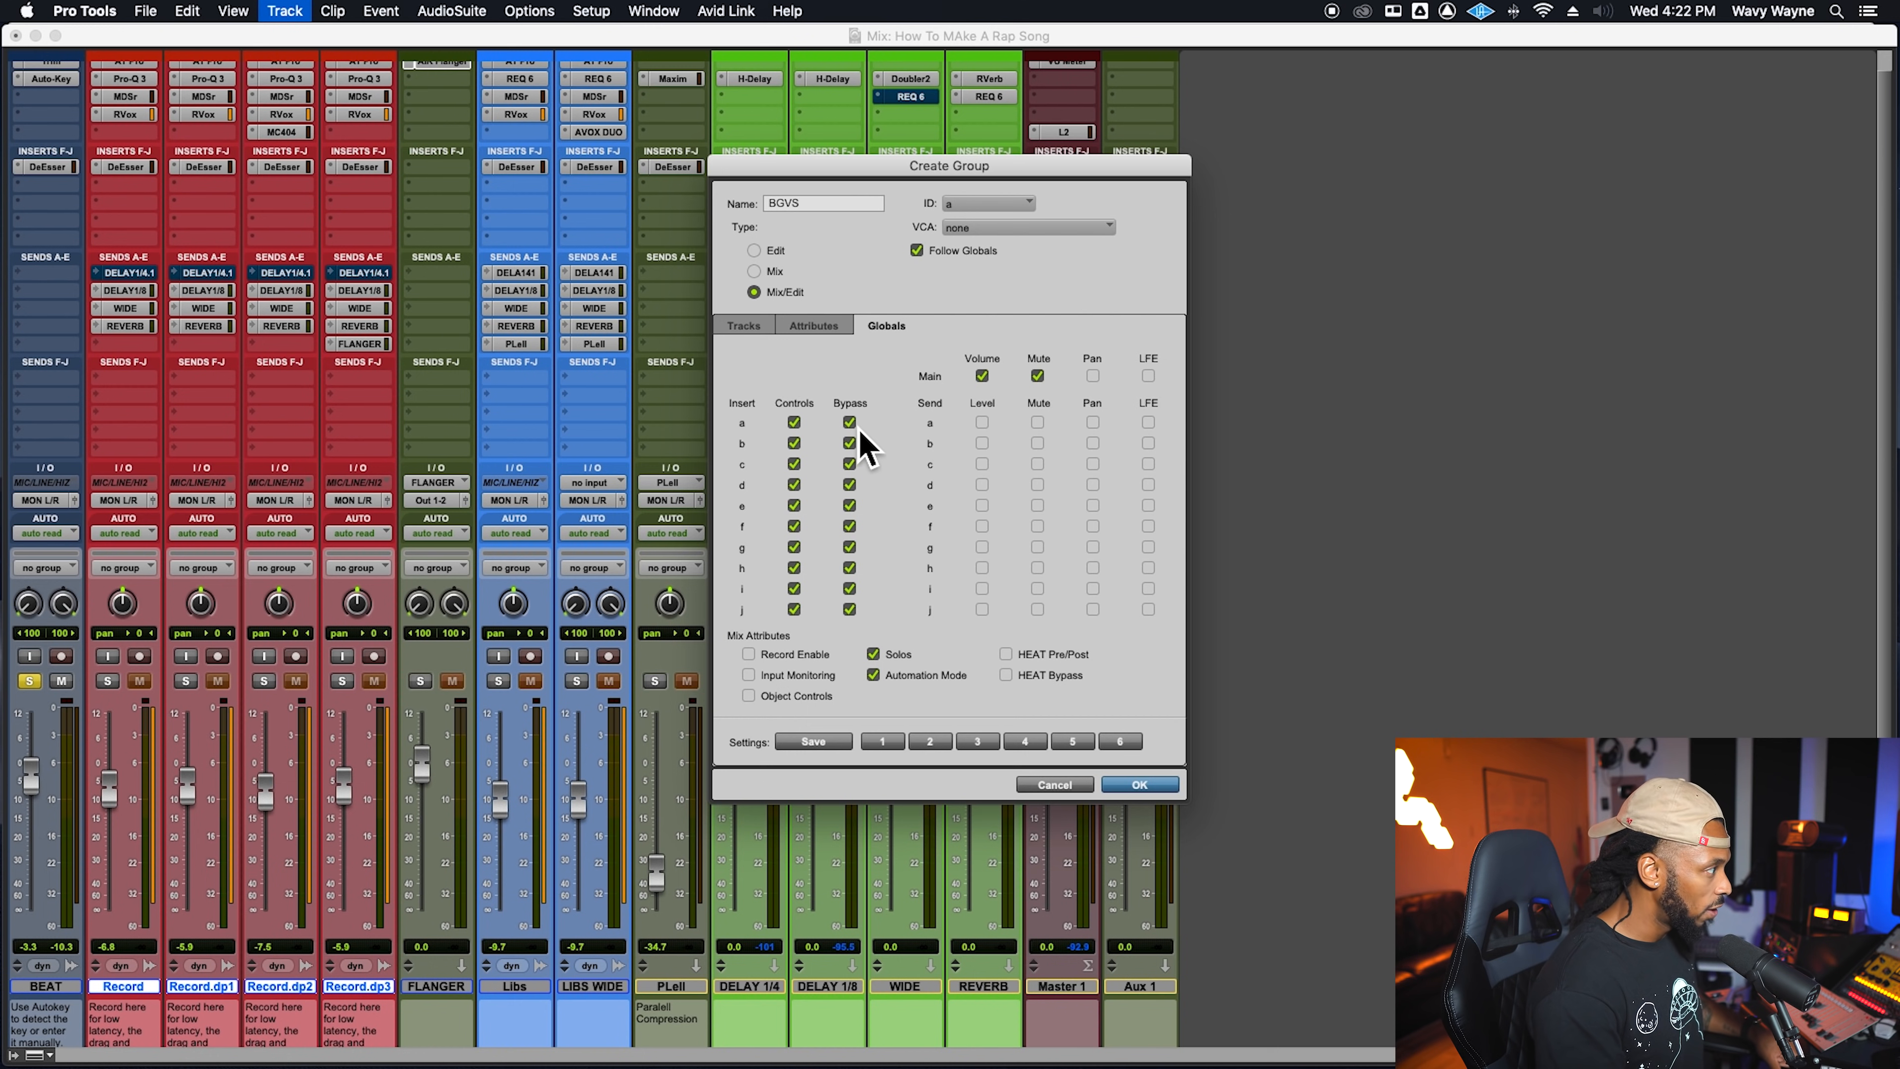
{"action": "left_click", "coordinate": [982, 424], "text": "alt"}
{"action": "left_click", "coordinate": [1038, 423], "text": "alt"}
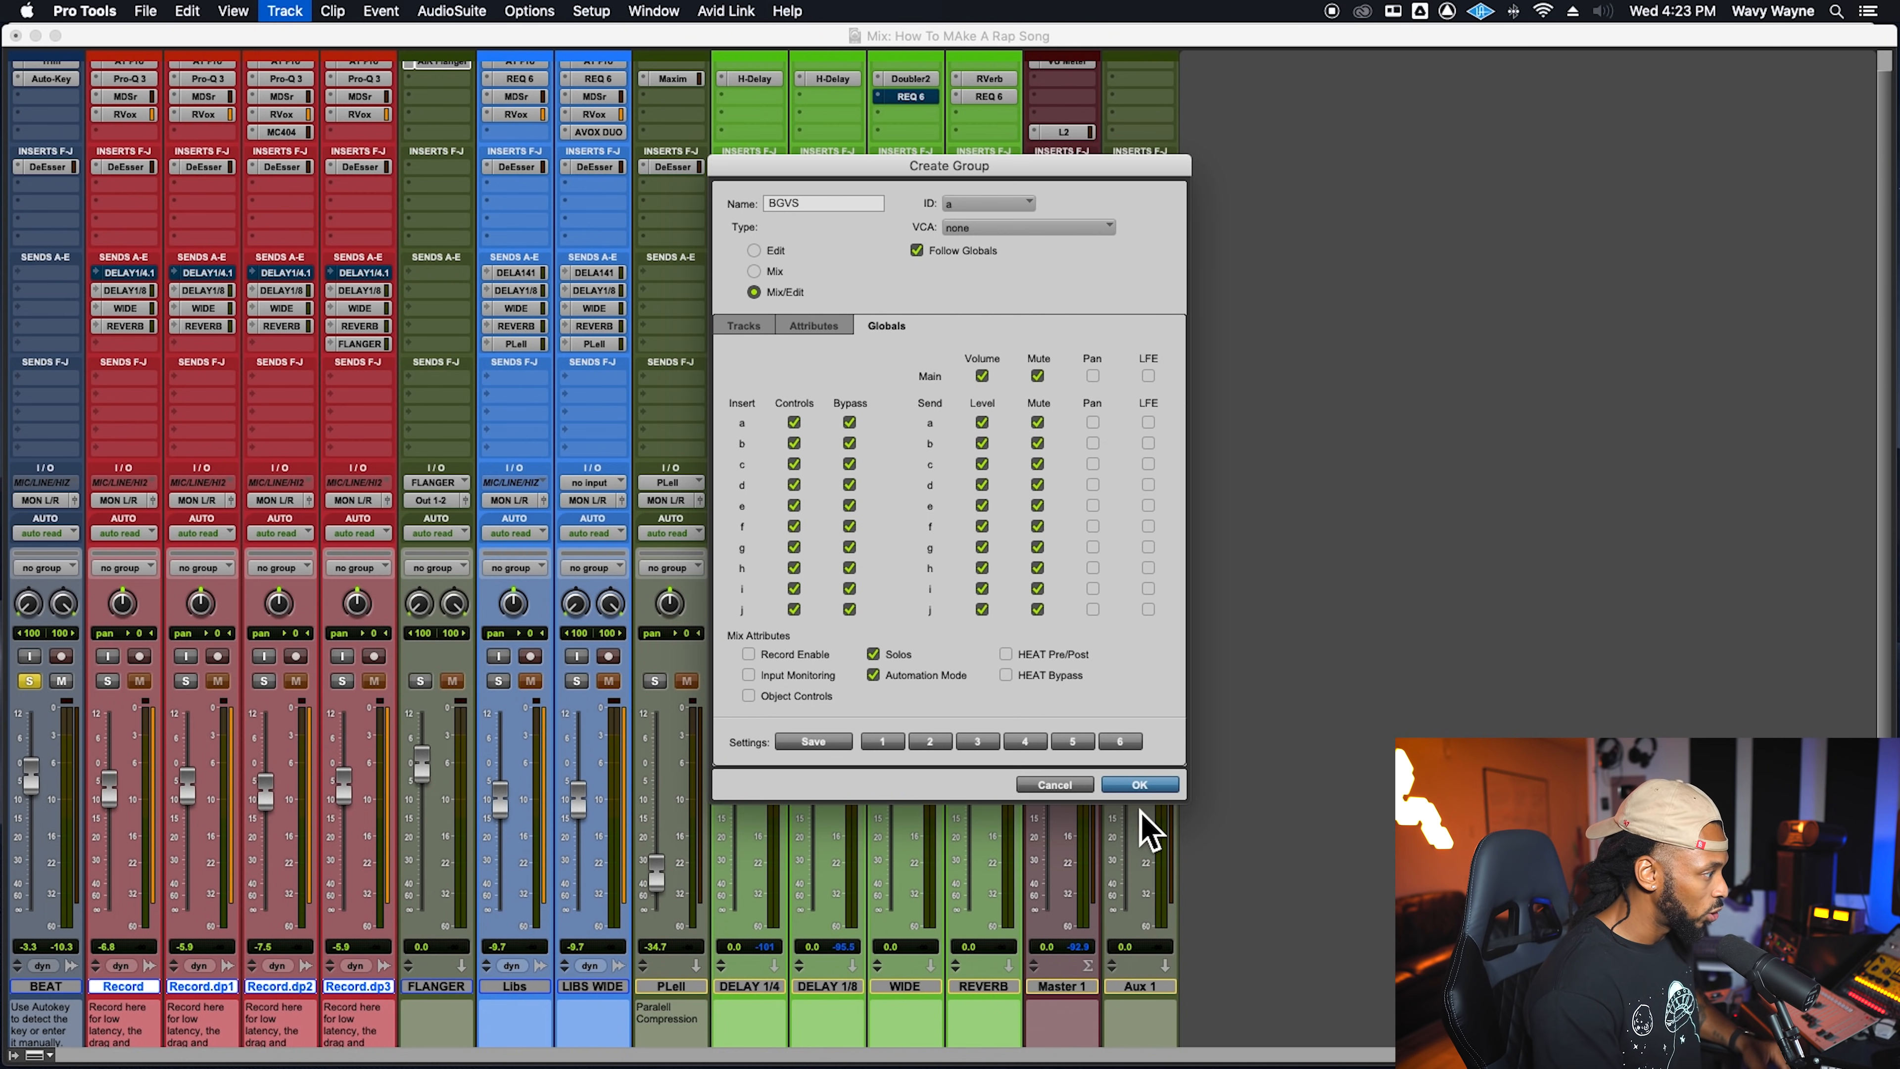
{"action": "left_click", "coordinate": [1140, 786]}
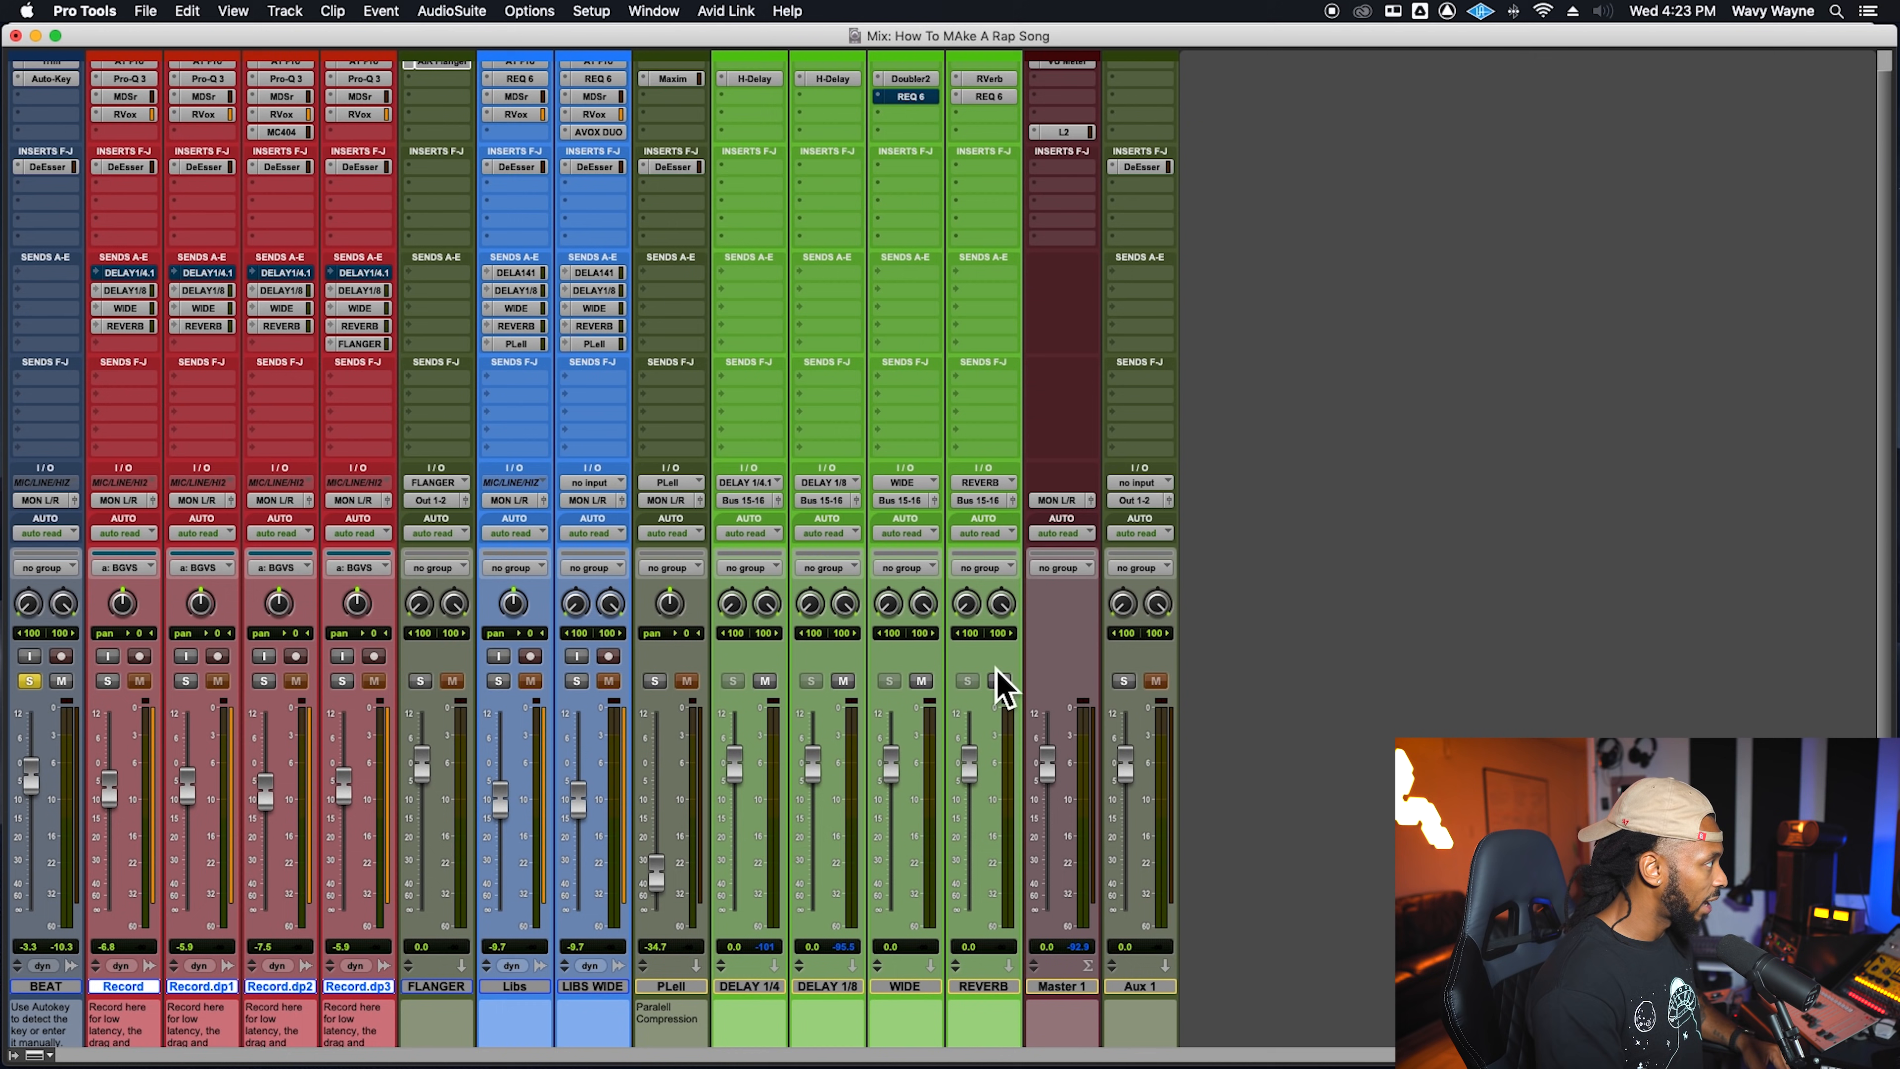
Open Pro-Q 3 on Record, Record.dup1 and Record.dup2, spread out their windows, and nudge the low-cut band on Record
{"action": "scroll", "coordinate": [247, 132], "scroll_direction": "up", "scroll_amount": 1}
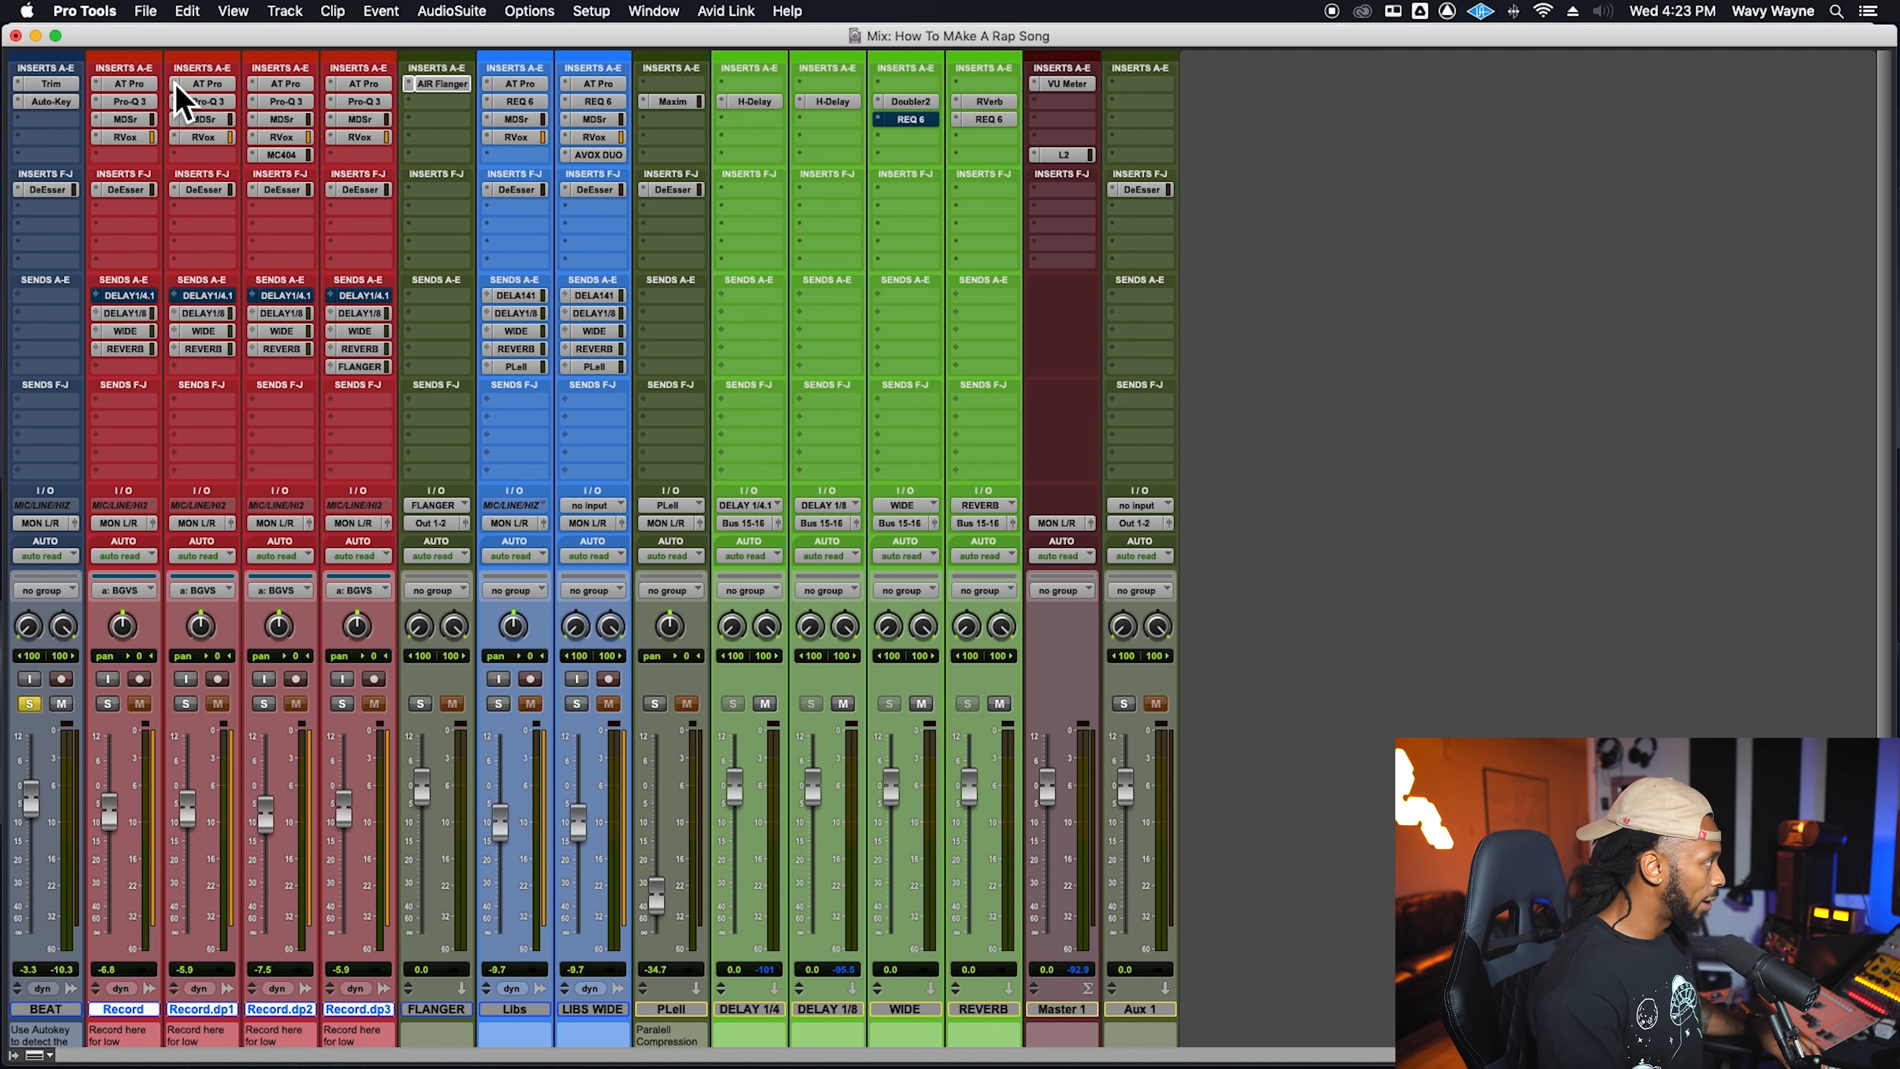
{"action": "left_click", "coordinate": [141, 106]}
{"action": "left_click_drag", "start_coordinate": [280, 59], "coordinate": [276, 258]}
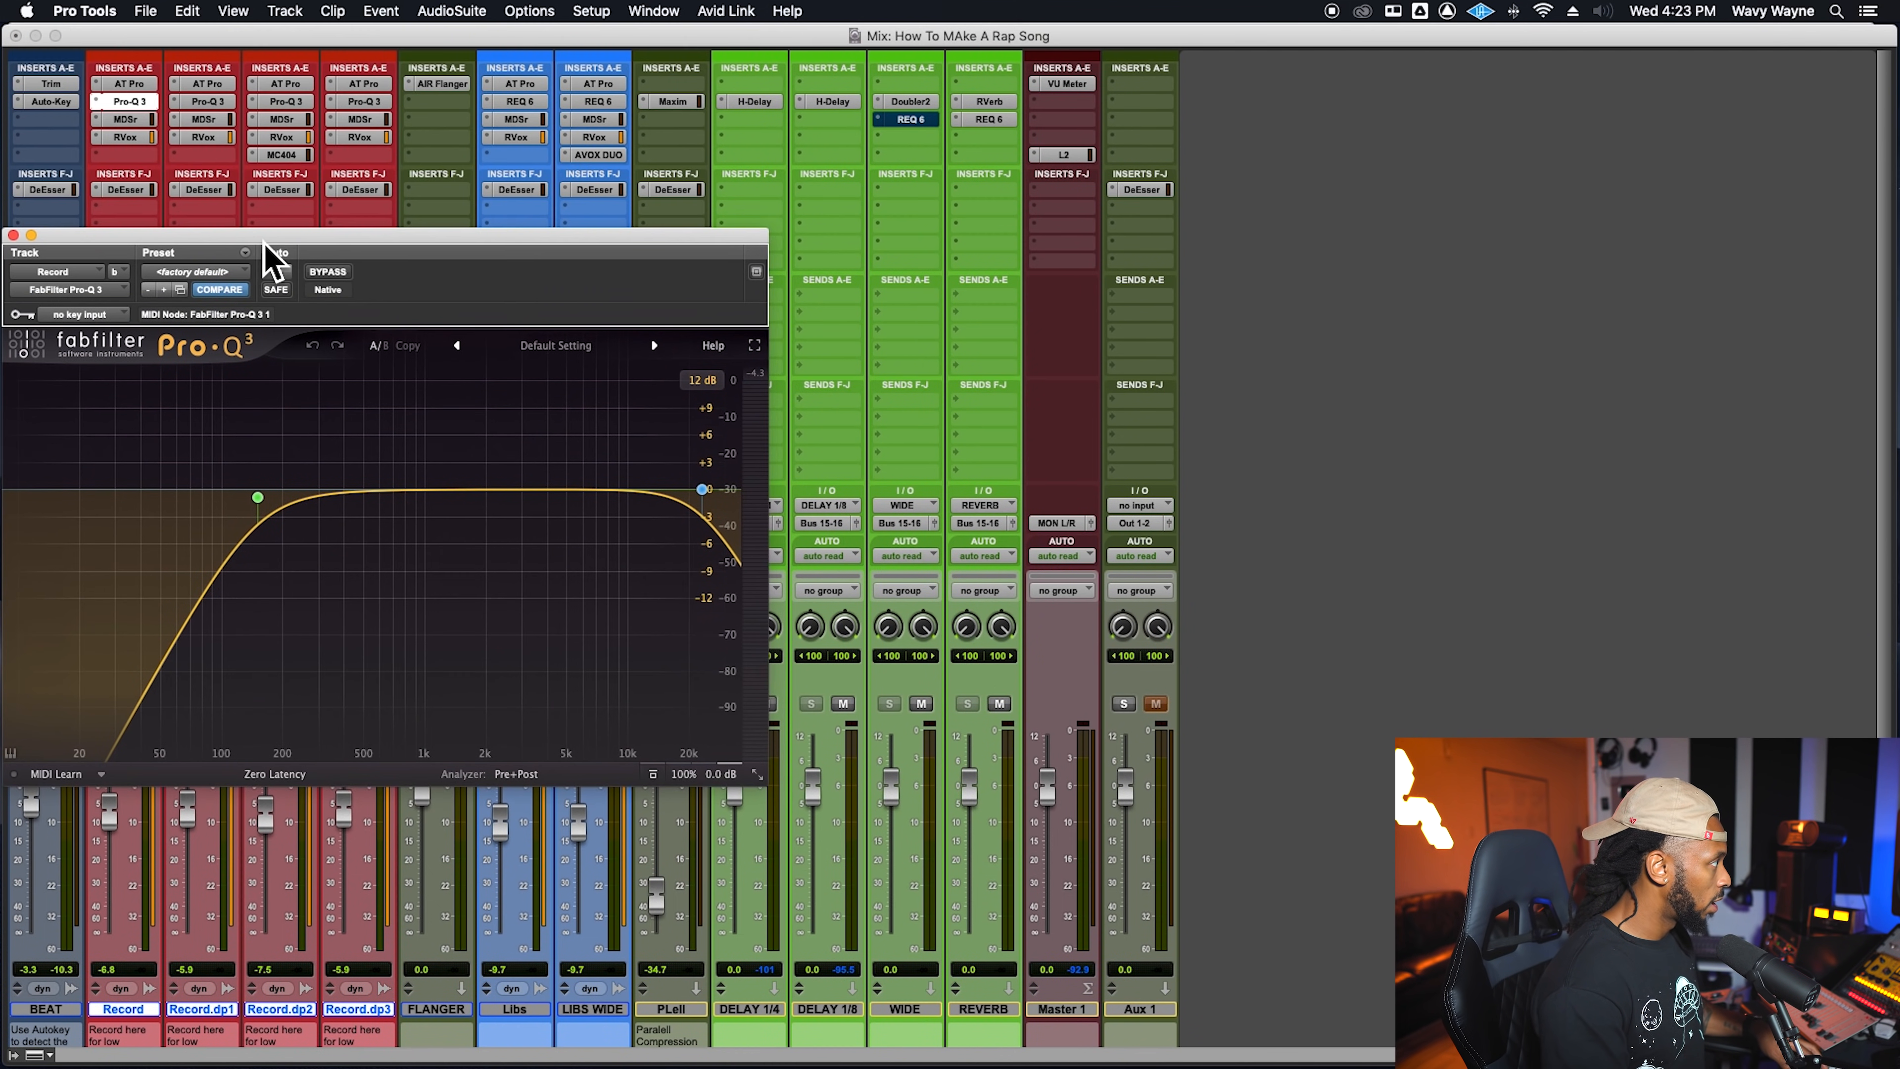
{"action": "left_click", "coordinate": [208, 103]}
{"action": "left_click_drag", "start_coordinate": [287, 35], "coordinate": [983, 260]}
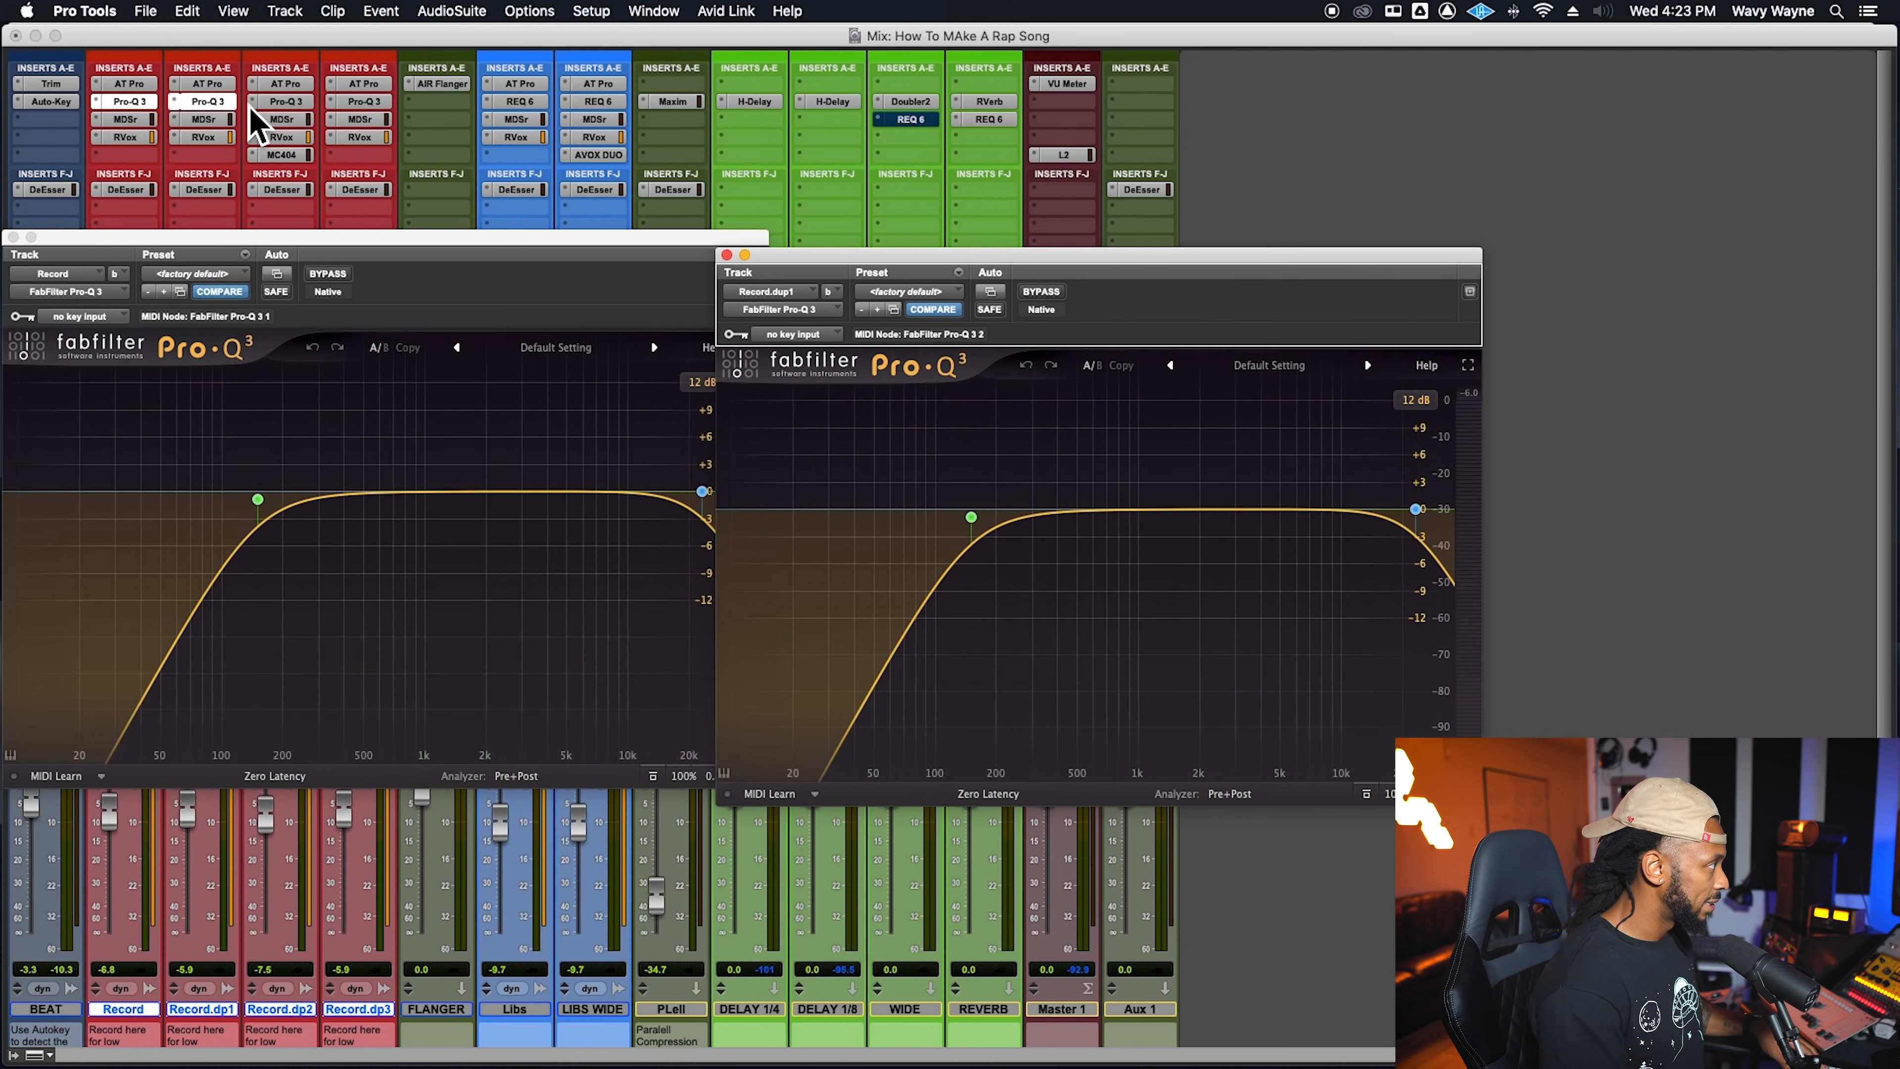
{"action": "left_click", "coordinate": [284, 102]}
{"action": "left_click_drag", "start_coordinate": [343, 43], "coordinate": [1513, 222]}
{"action": "mouse_move", "coordinate": [259, 503]}
{"action": "left_mouse_down"}
{"action": "mouse_move", "coordinate": [184, 506]}
{"action": "mouse_move", "coordinate": [314, 503]}
{"action": "mouse_move", "coordinate": [265, 504]}
{"action": "left_mouse_up"}
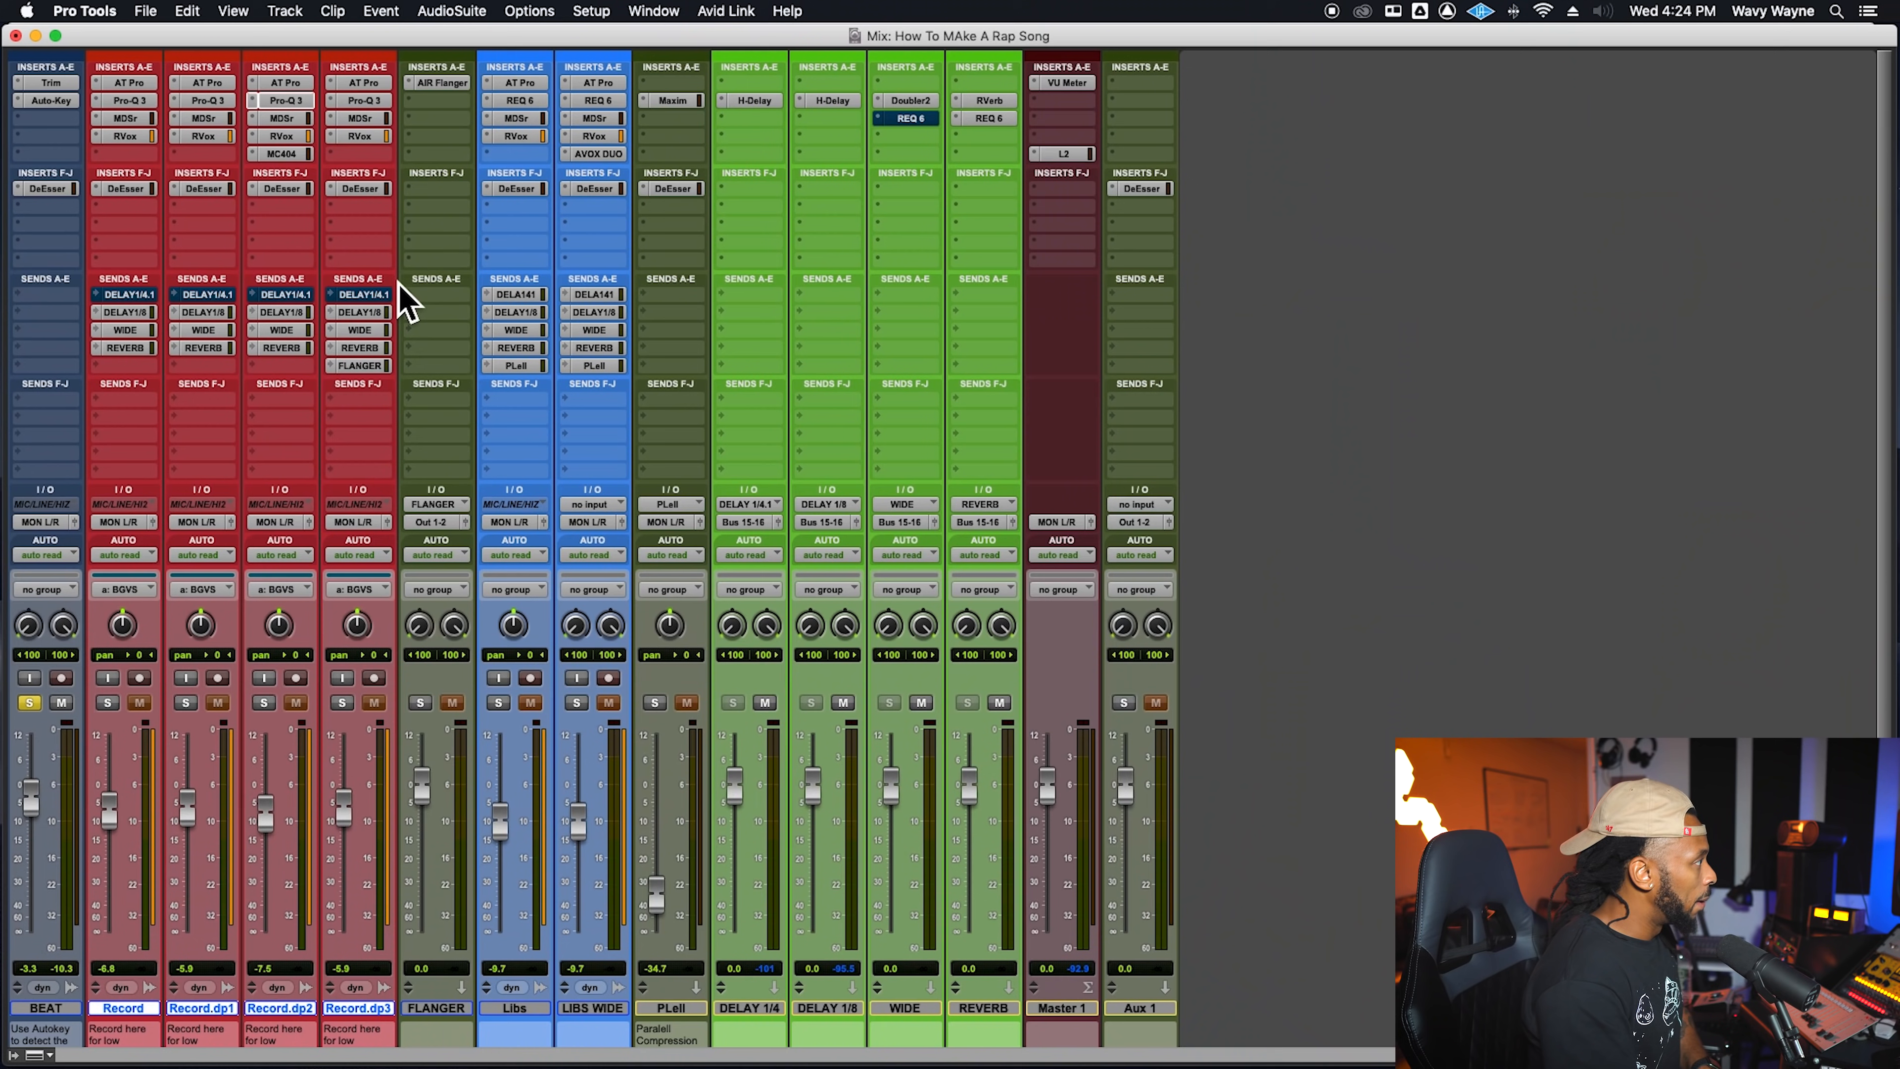
Commit only Record.dup3 up to its MDSr insert offline, copying sends and group assignments and leaving the source track in place
{"action": "left_click", "coordinate": [367, 1009]}
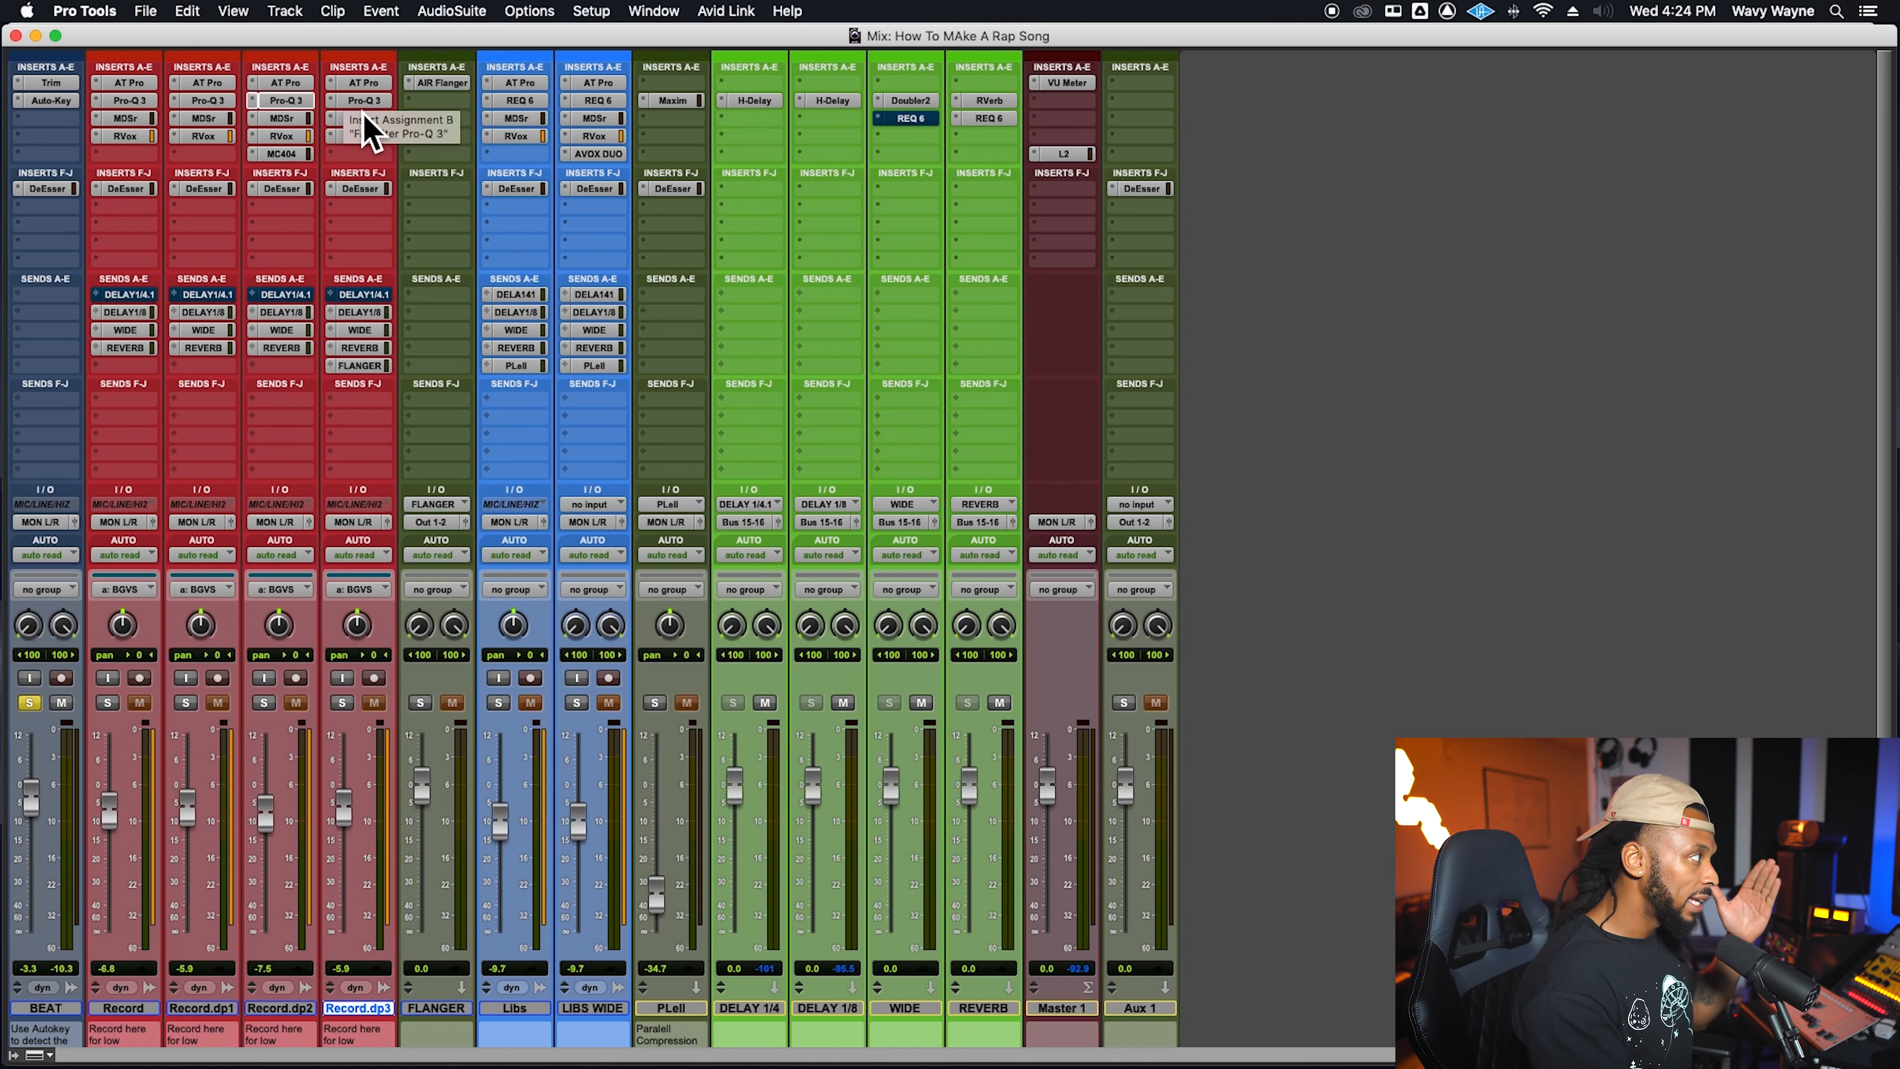
{"action": "right_click", "coordinate": [376, 94]}
{"action": "left_click", "coordinate": [366, 61]}
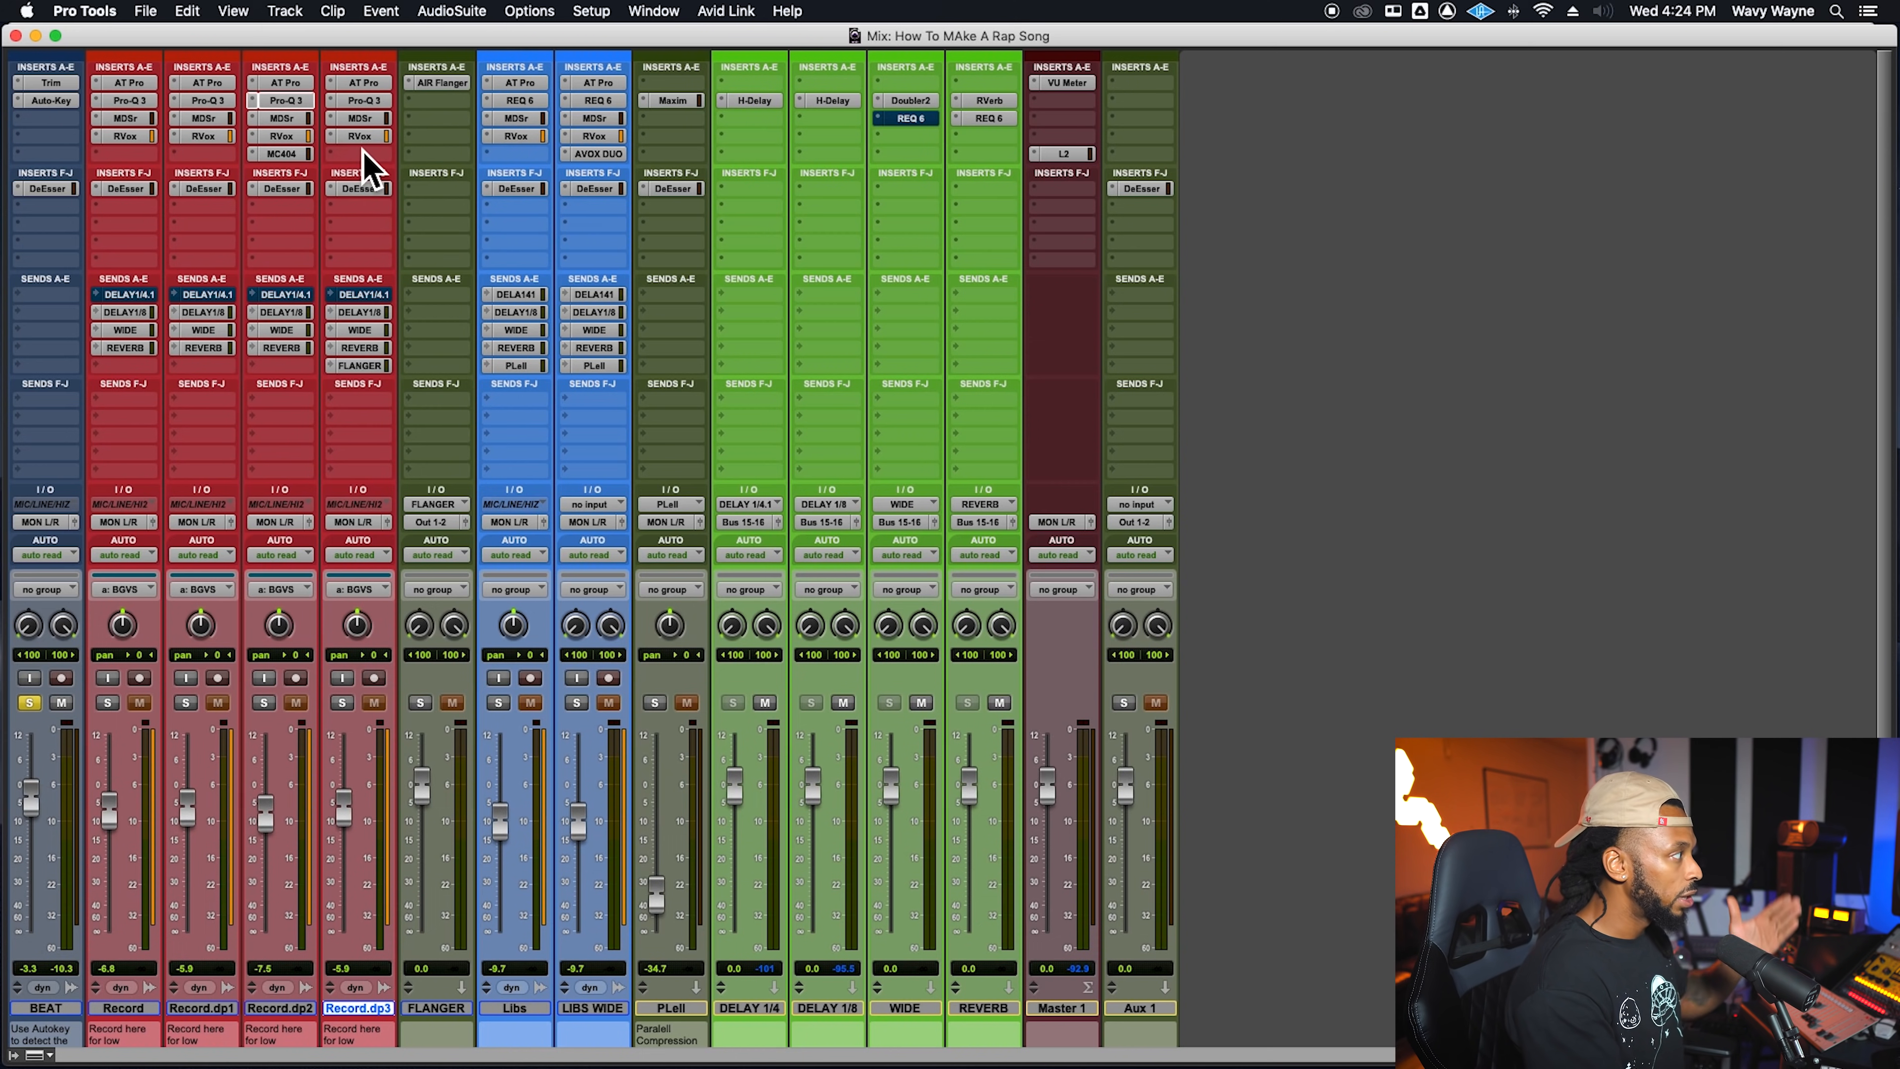
{"action": "right_click", "coordinate": [380, 123]}
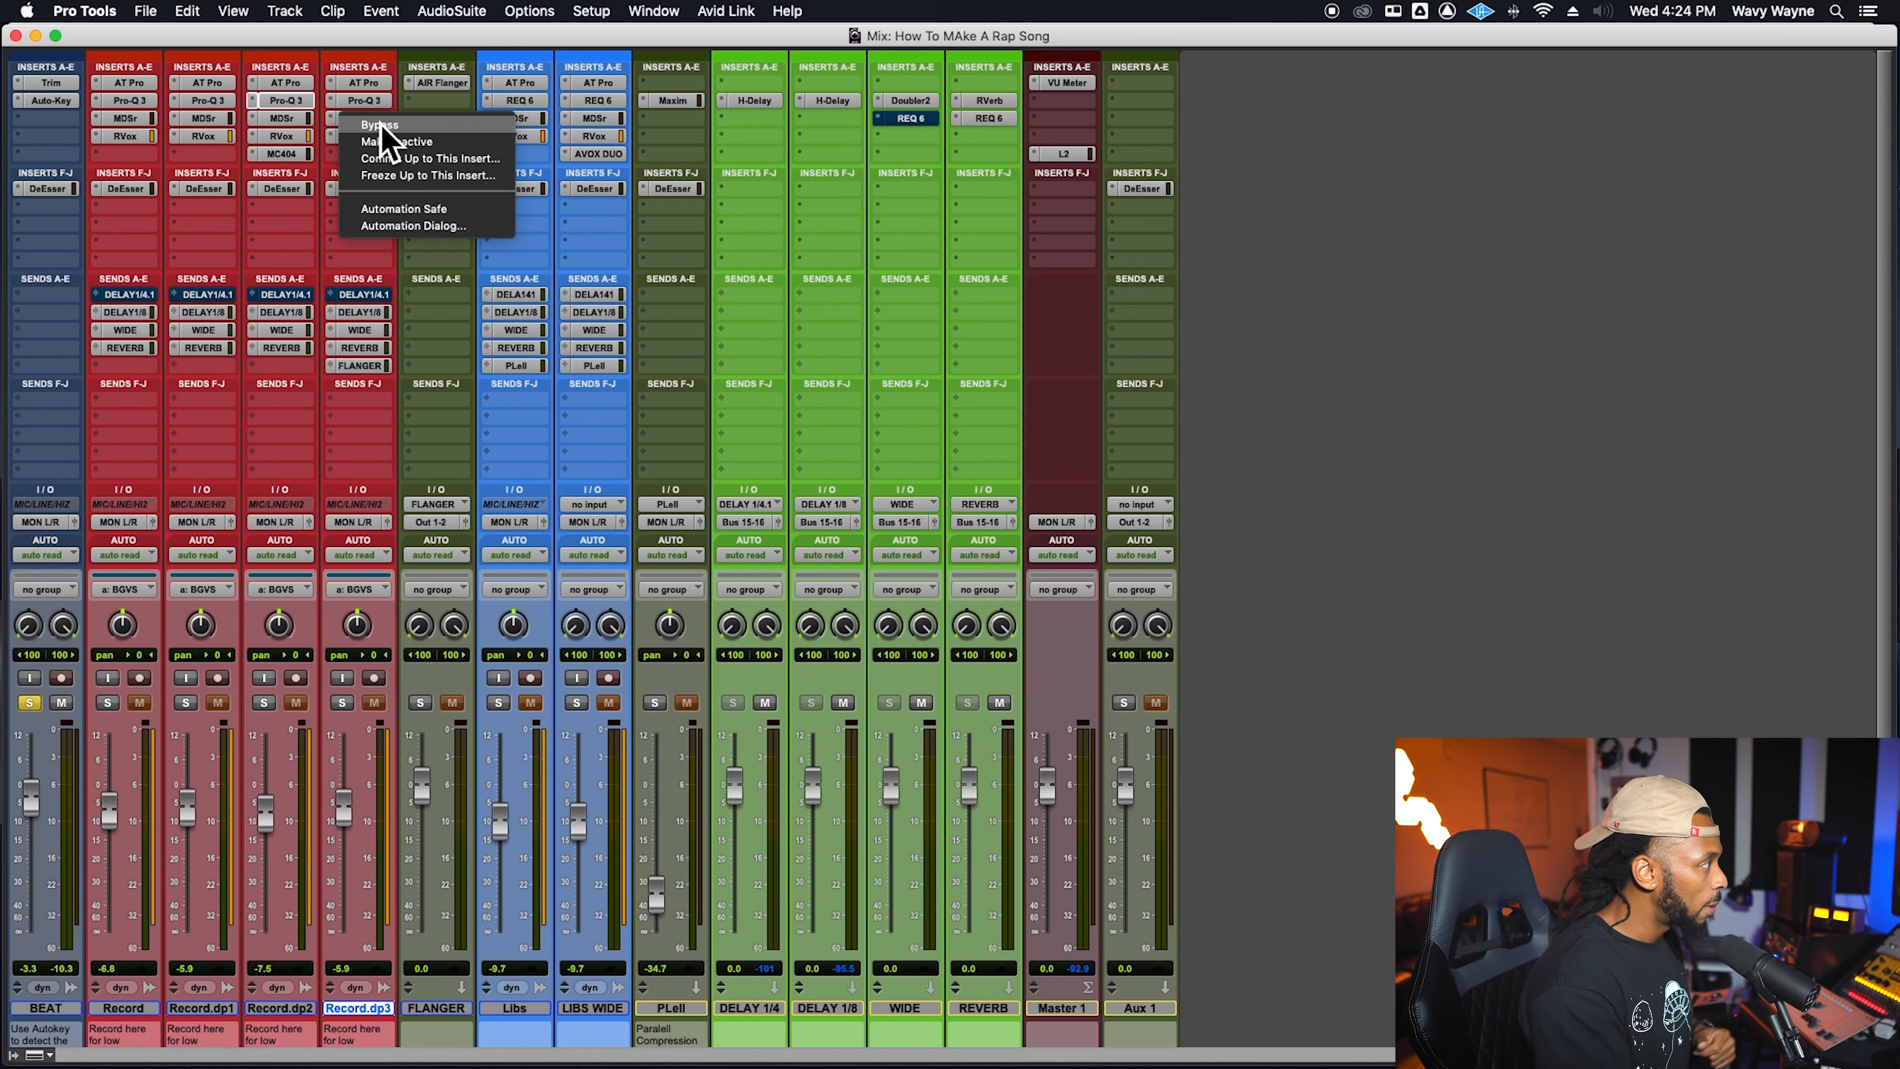
{"action": "left_click", "coordinate": [459, 159]}
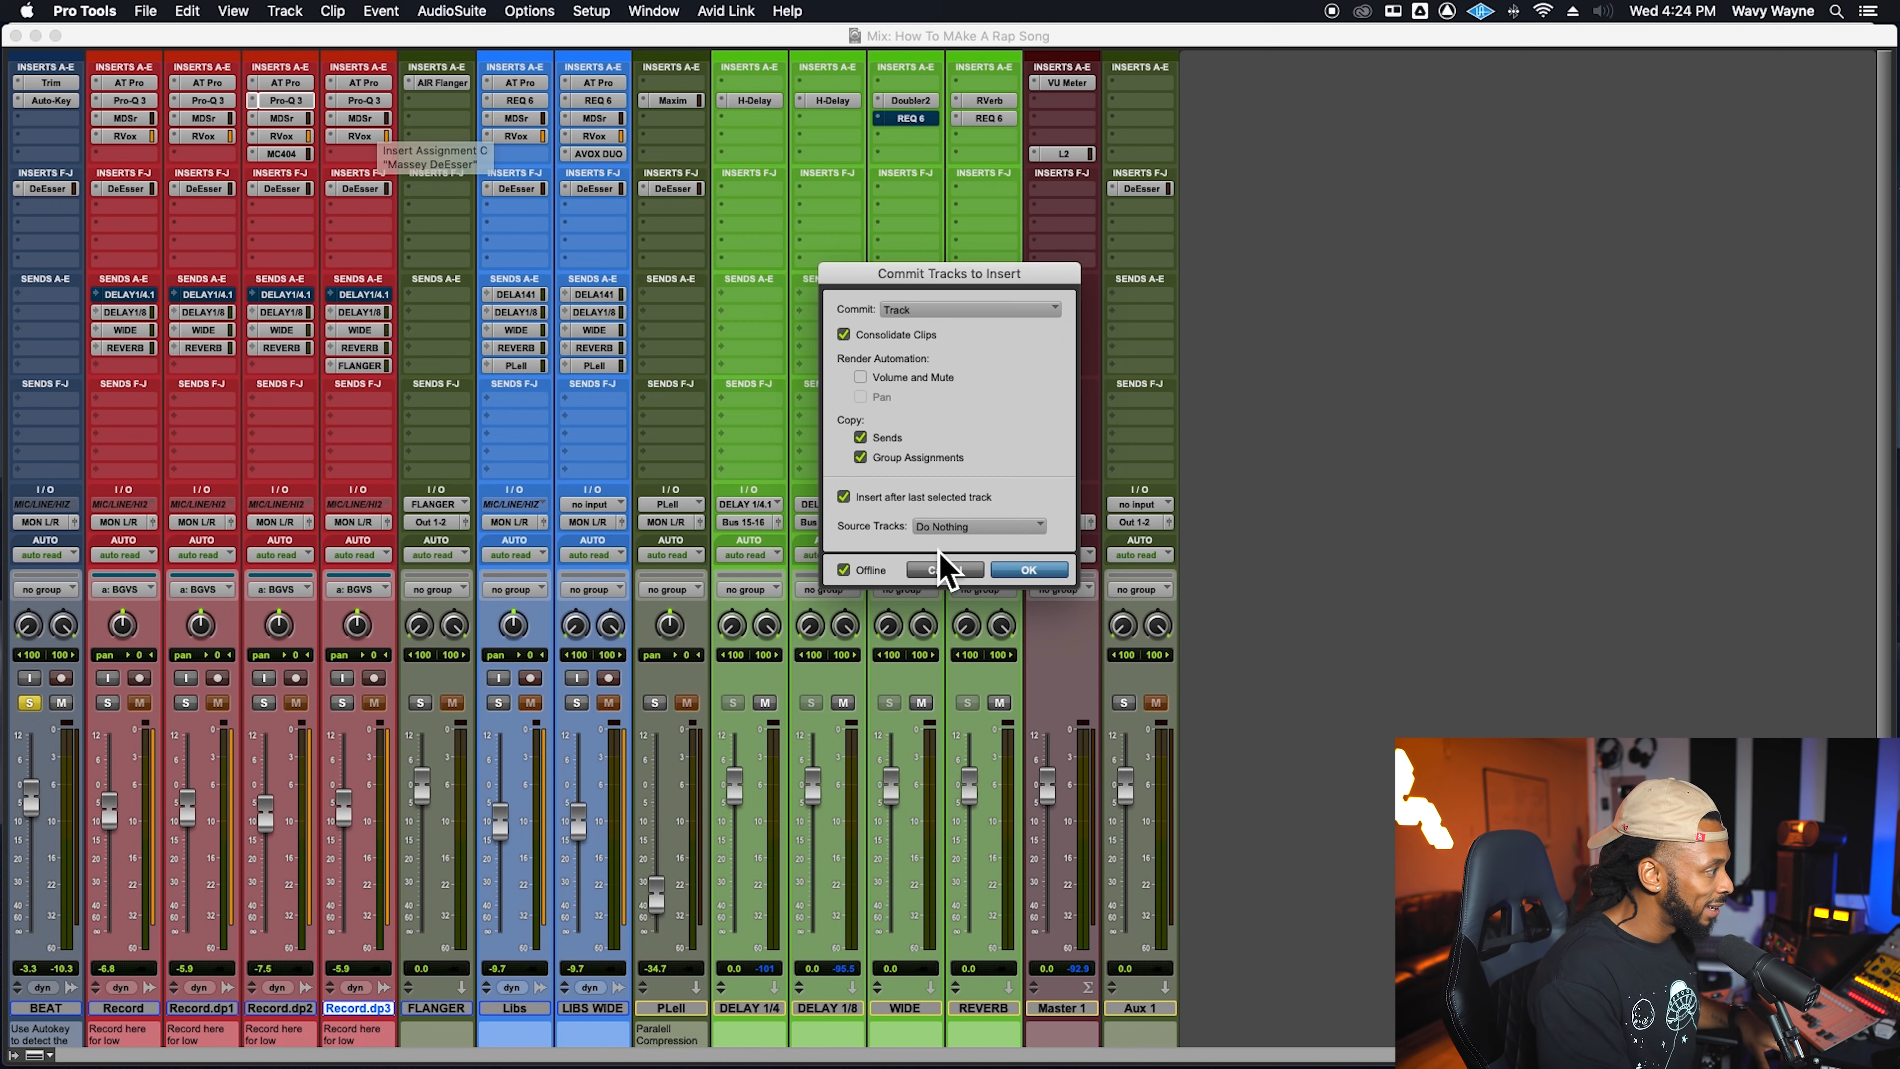
{"action": "left_click", "coordinate": [1046, 575]}
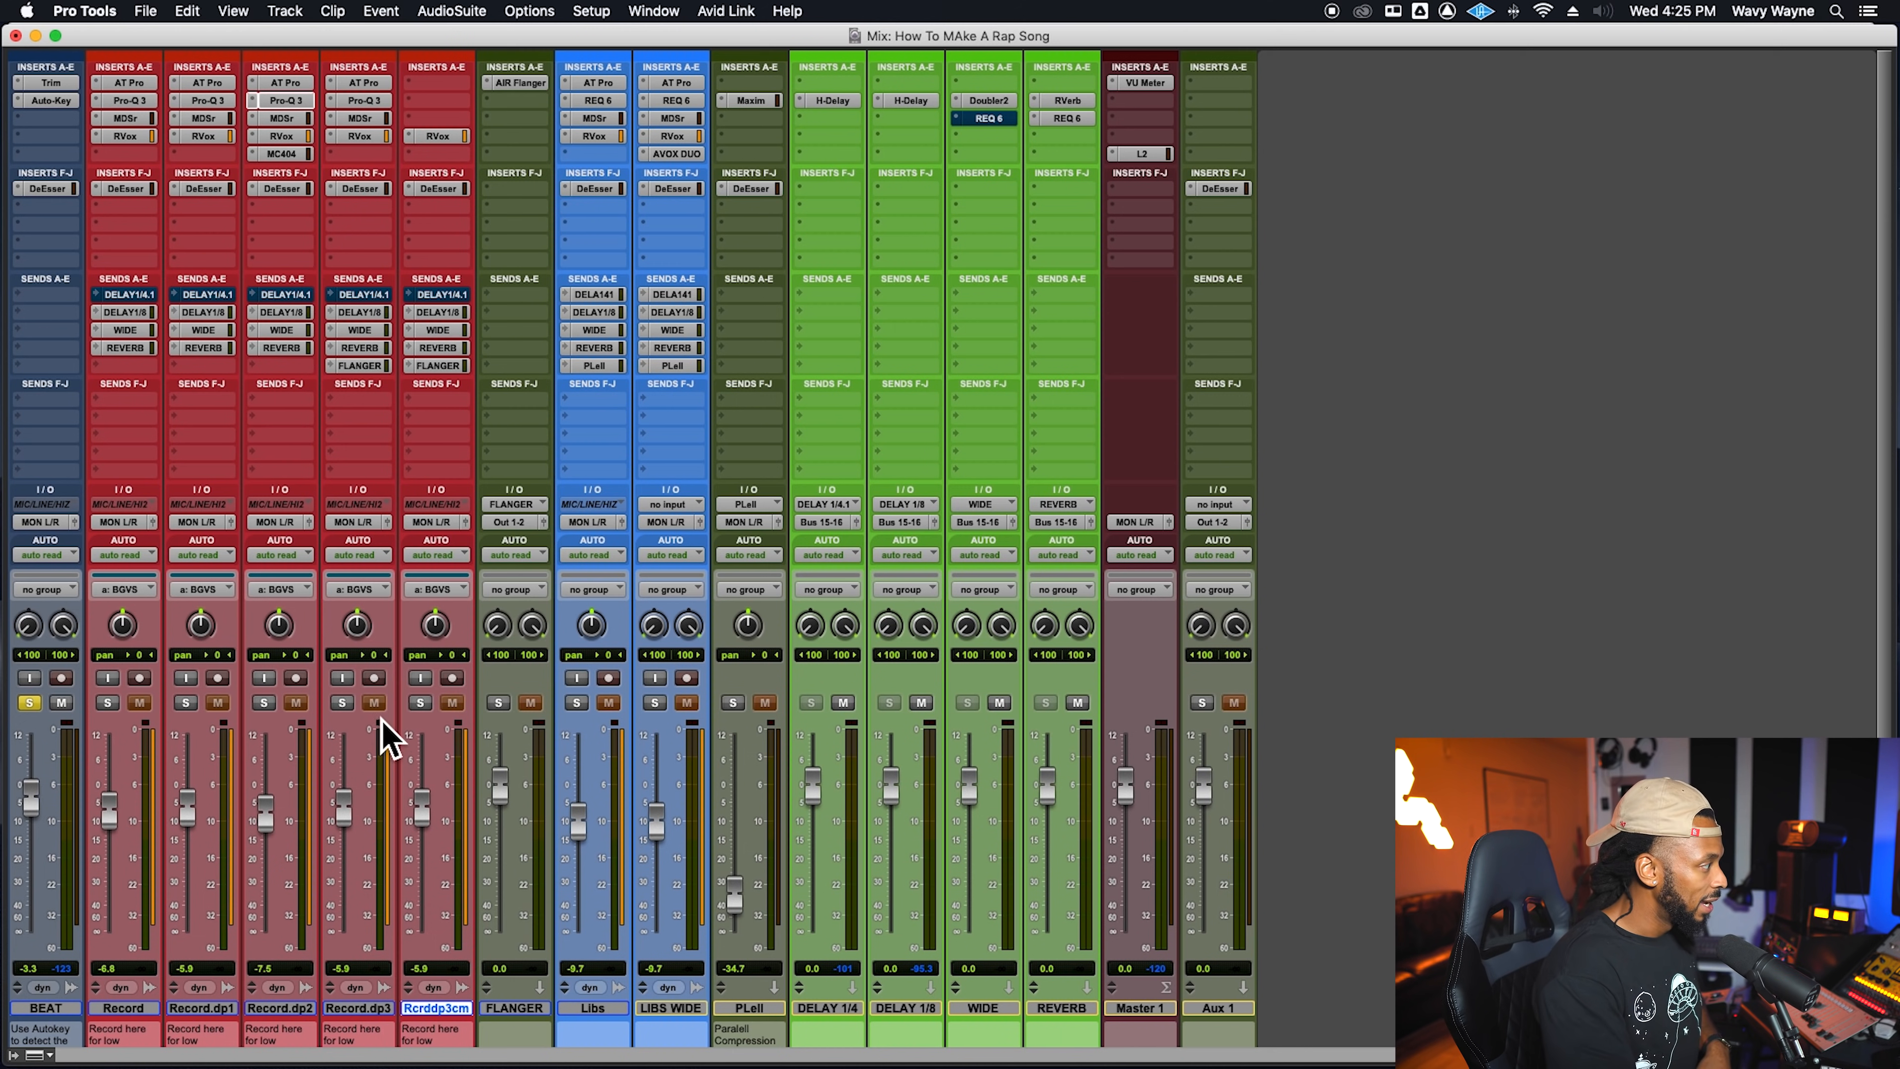
Mute only the original Record.dup3 track and select it
{"action": "left_click", "coordinate": [380, 706]}
{"action": "left_click", "coordinate": [380, 707]}
{"action": "left_click", "coordinate": [376, 704]}
{"action": "left_click", "coordinate": [358, 1008]}
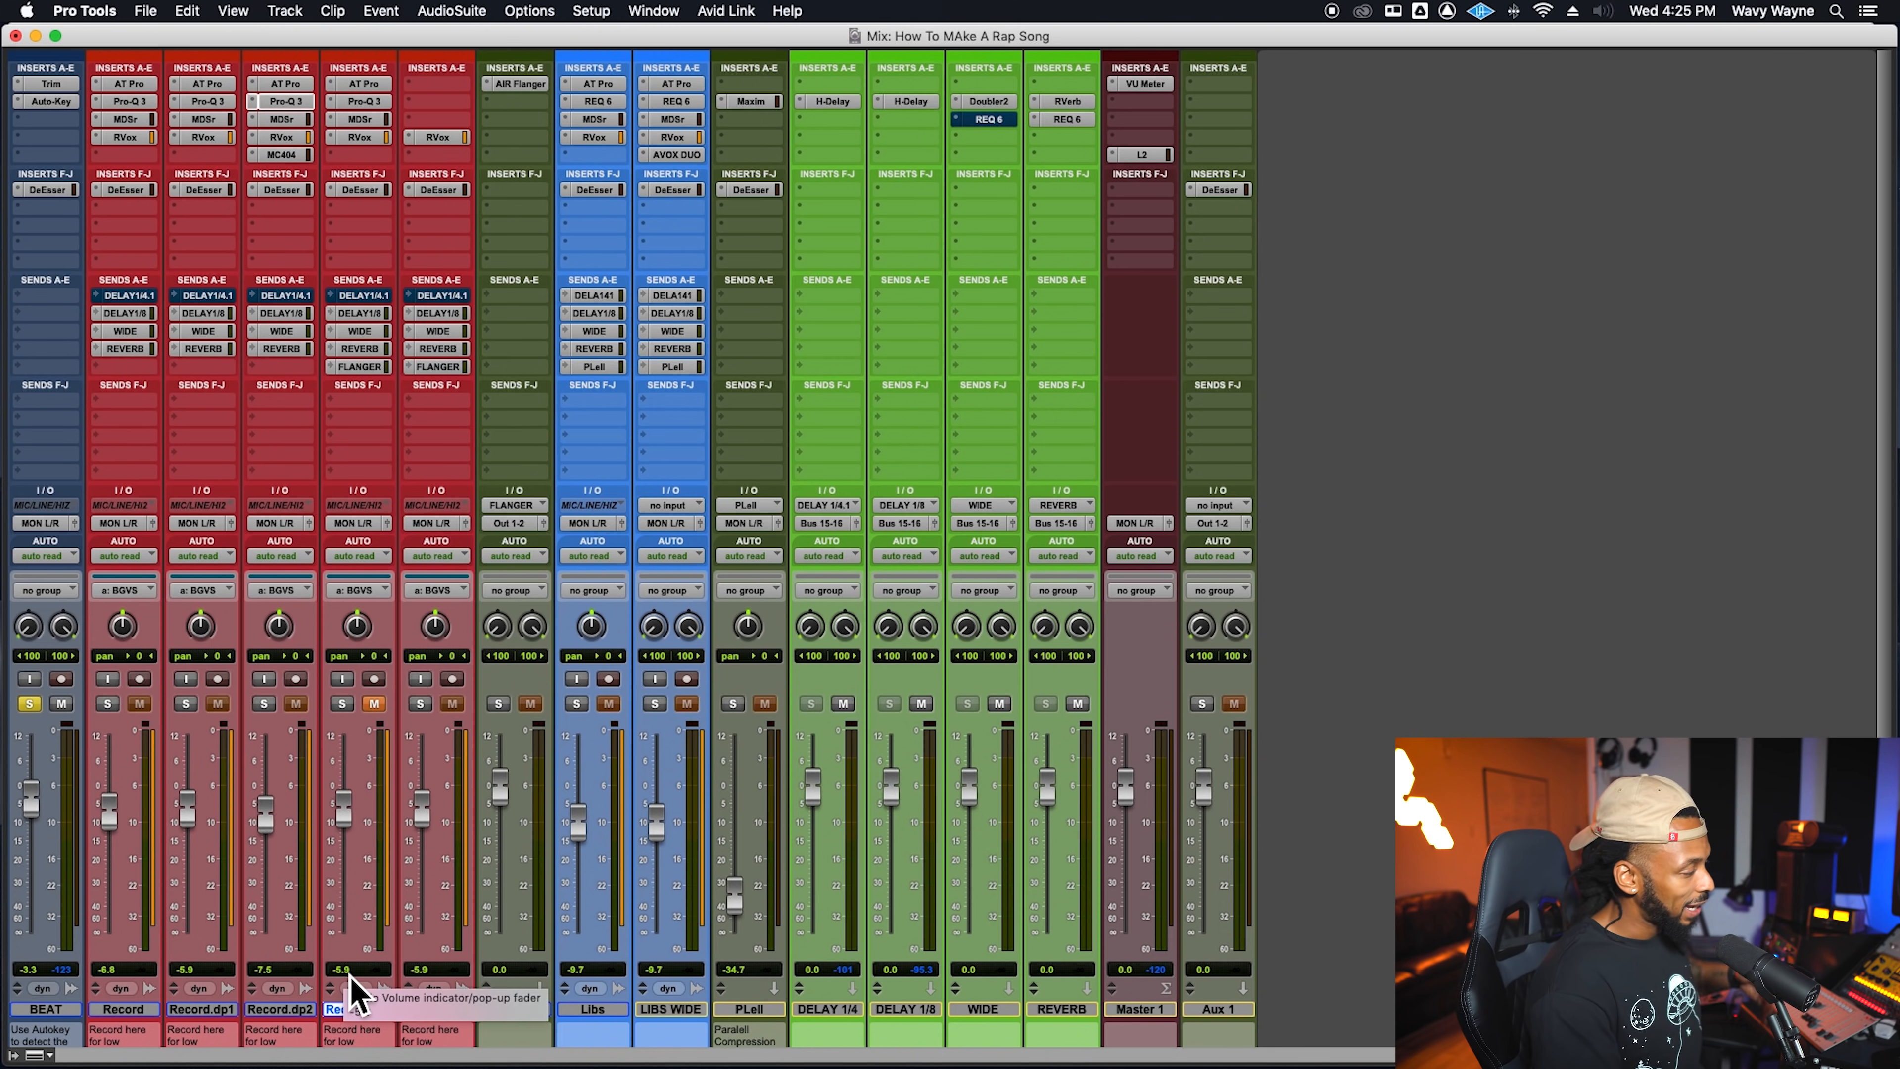
Examine the committed clip on Record.dp3.cm against the original Record.dup3 clip in the Edit window
{"action": "key", "text": "super+equal"}
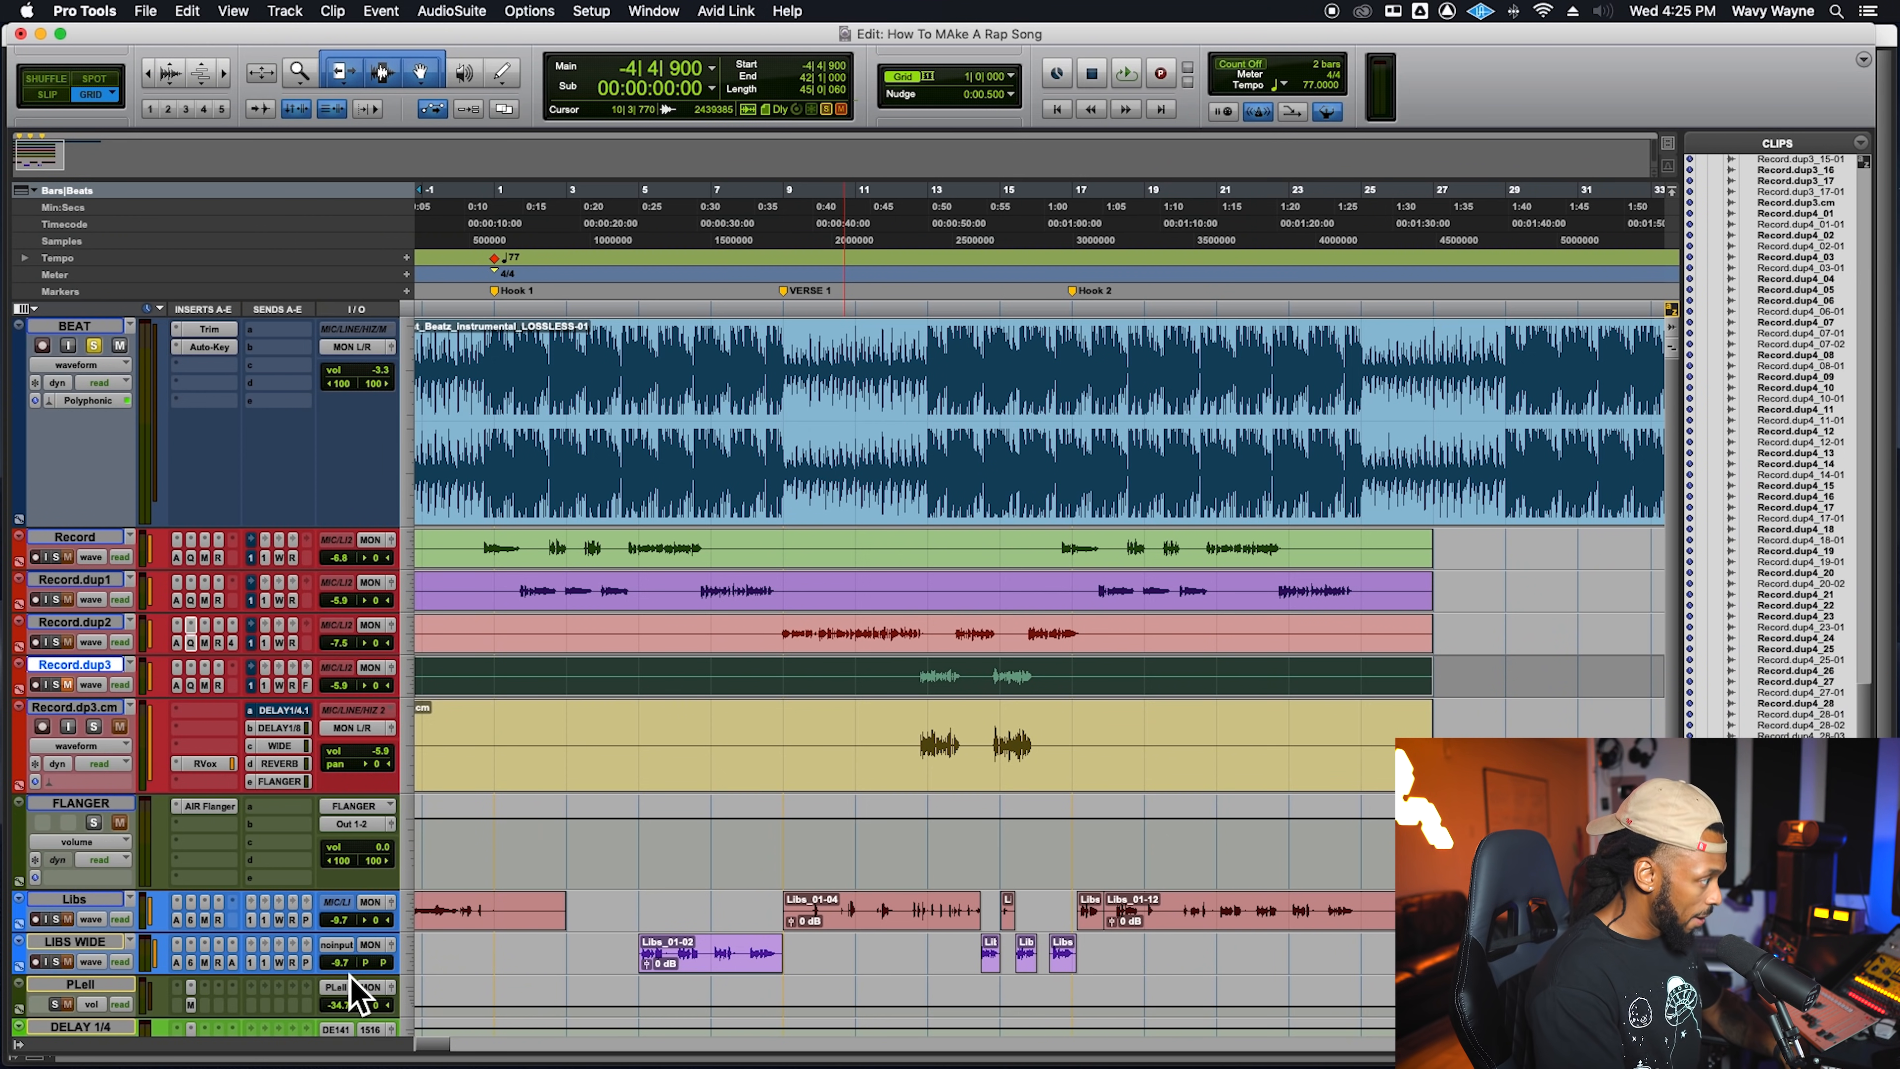
{"action": "key", "text": "e"}
{"action": "key", "text": "e"}
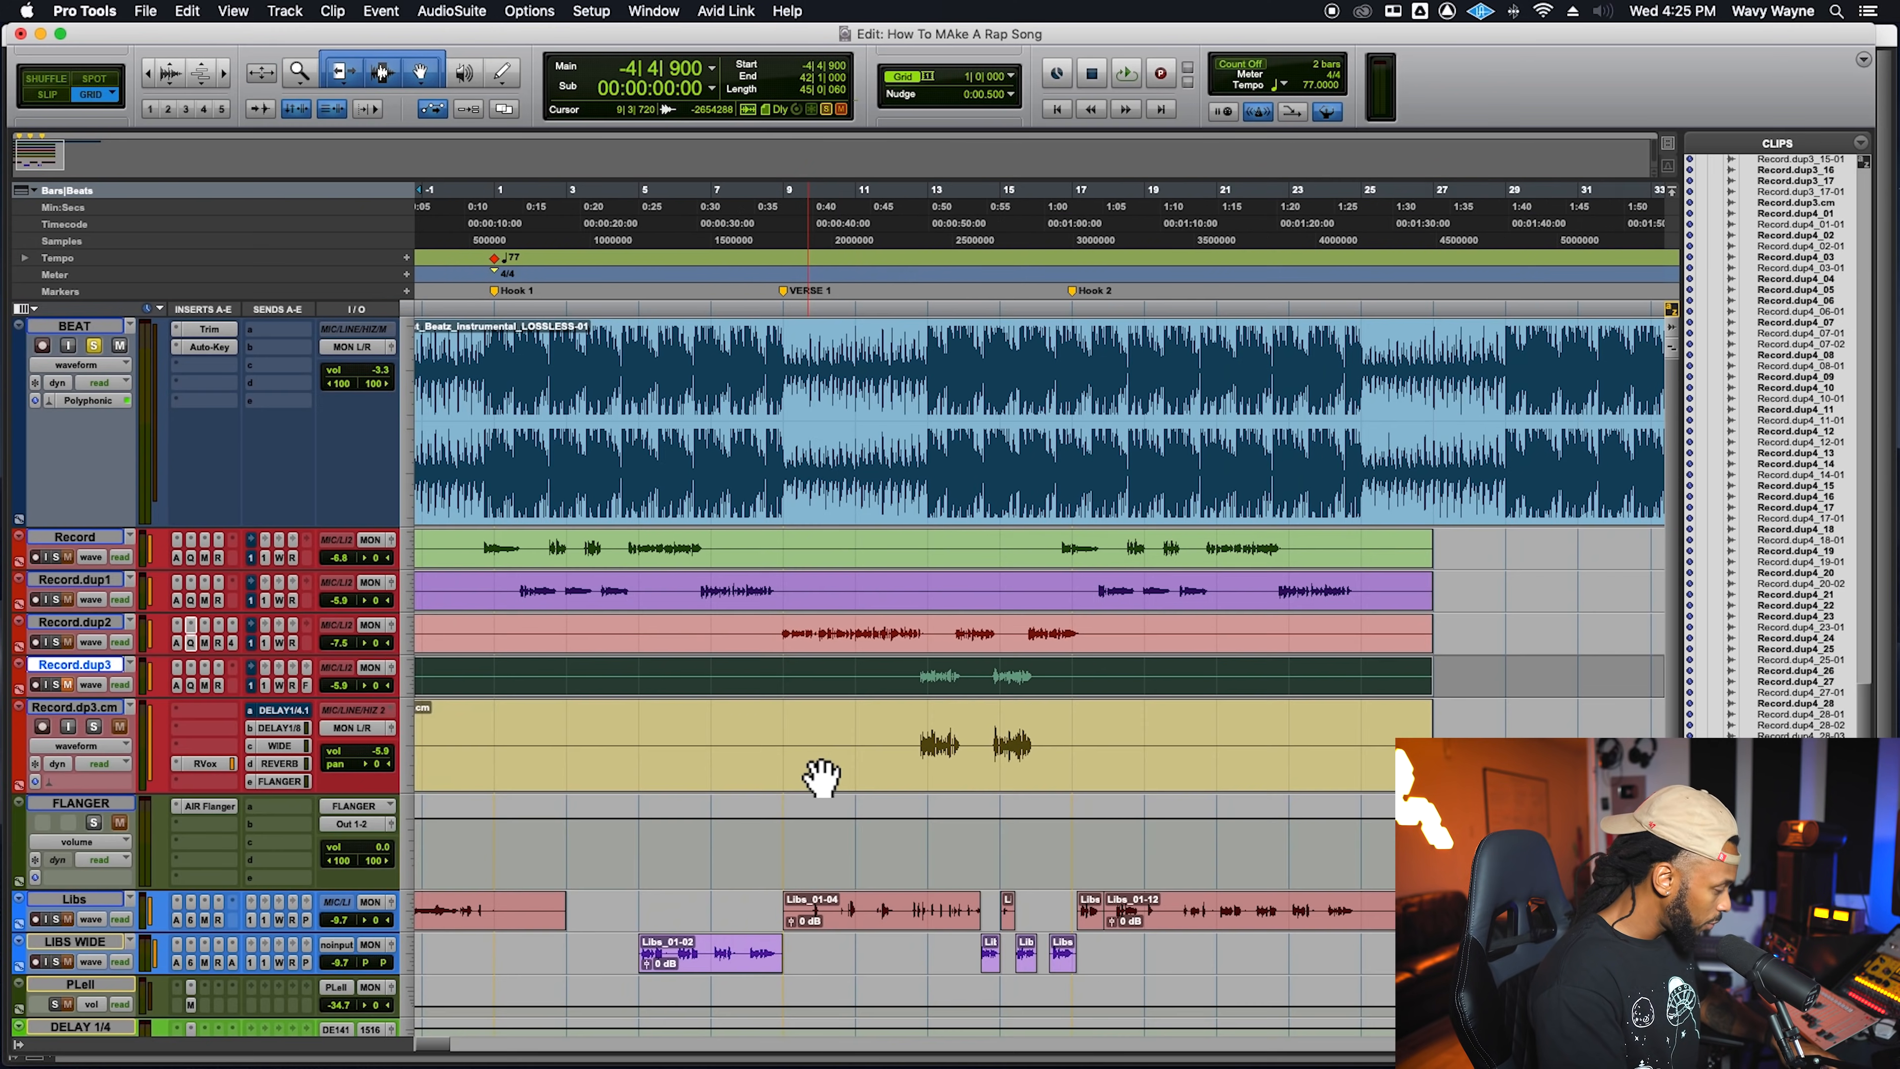
{"action": "key", "text": "r"}
{"action": "key", "text": "r"}
{"action": "key", "text": "r"}
{"action": "key", "text": "t"}
{"action": "left_click", "coordinate": [551, 745]}
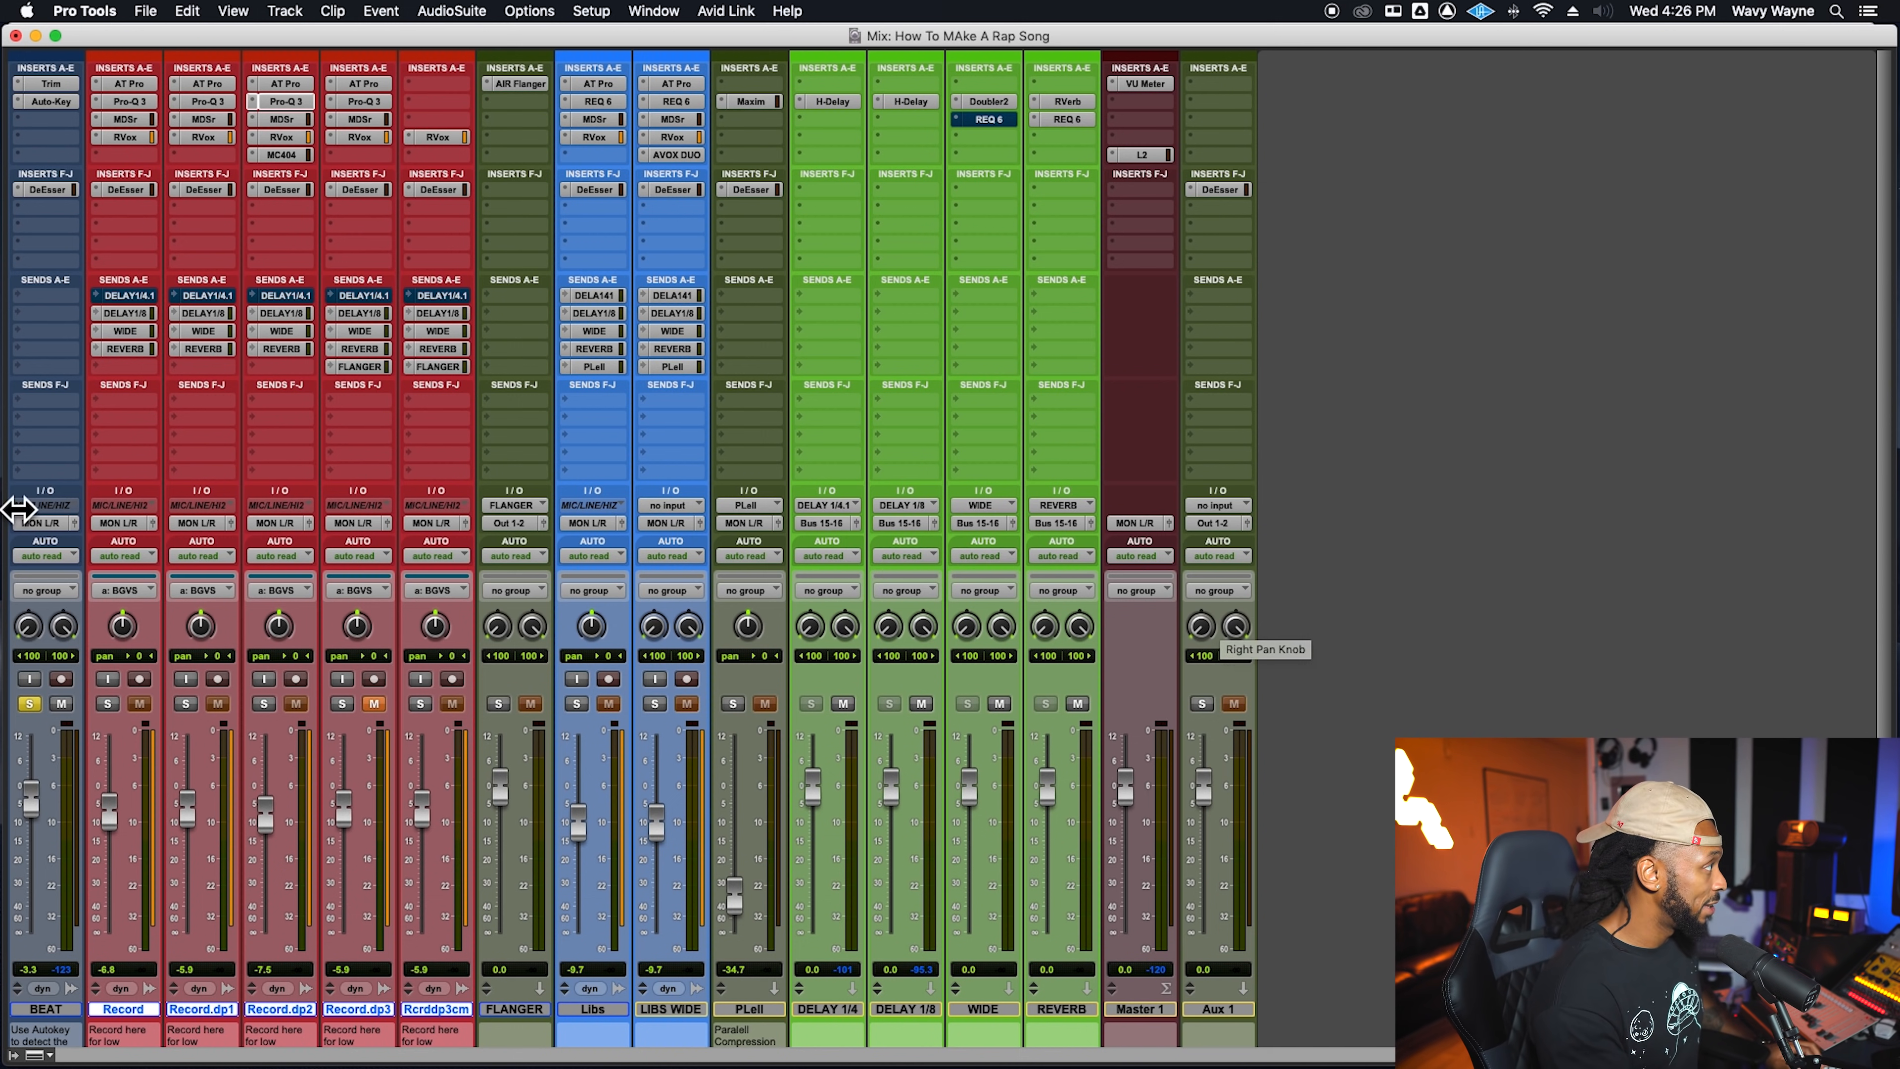
Start a session data import from Here We Go_EDIT.ptx in the Here We Go folder
{"action": "left_click", "coordinate": [146, 10]}
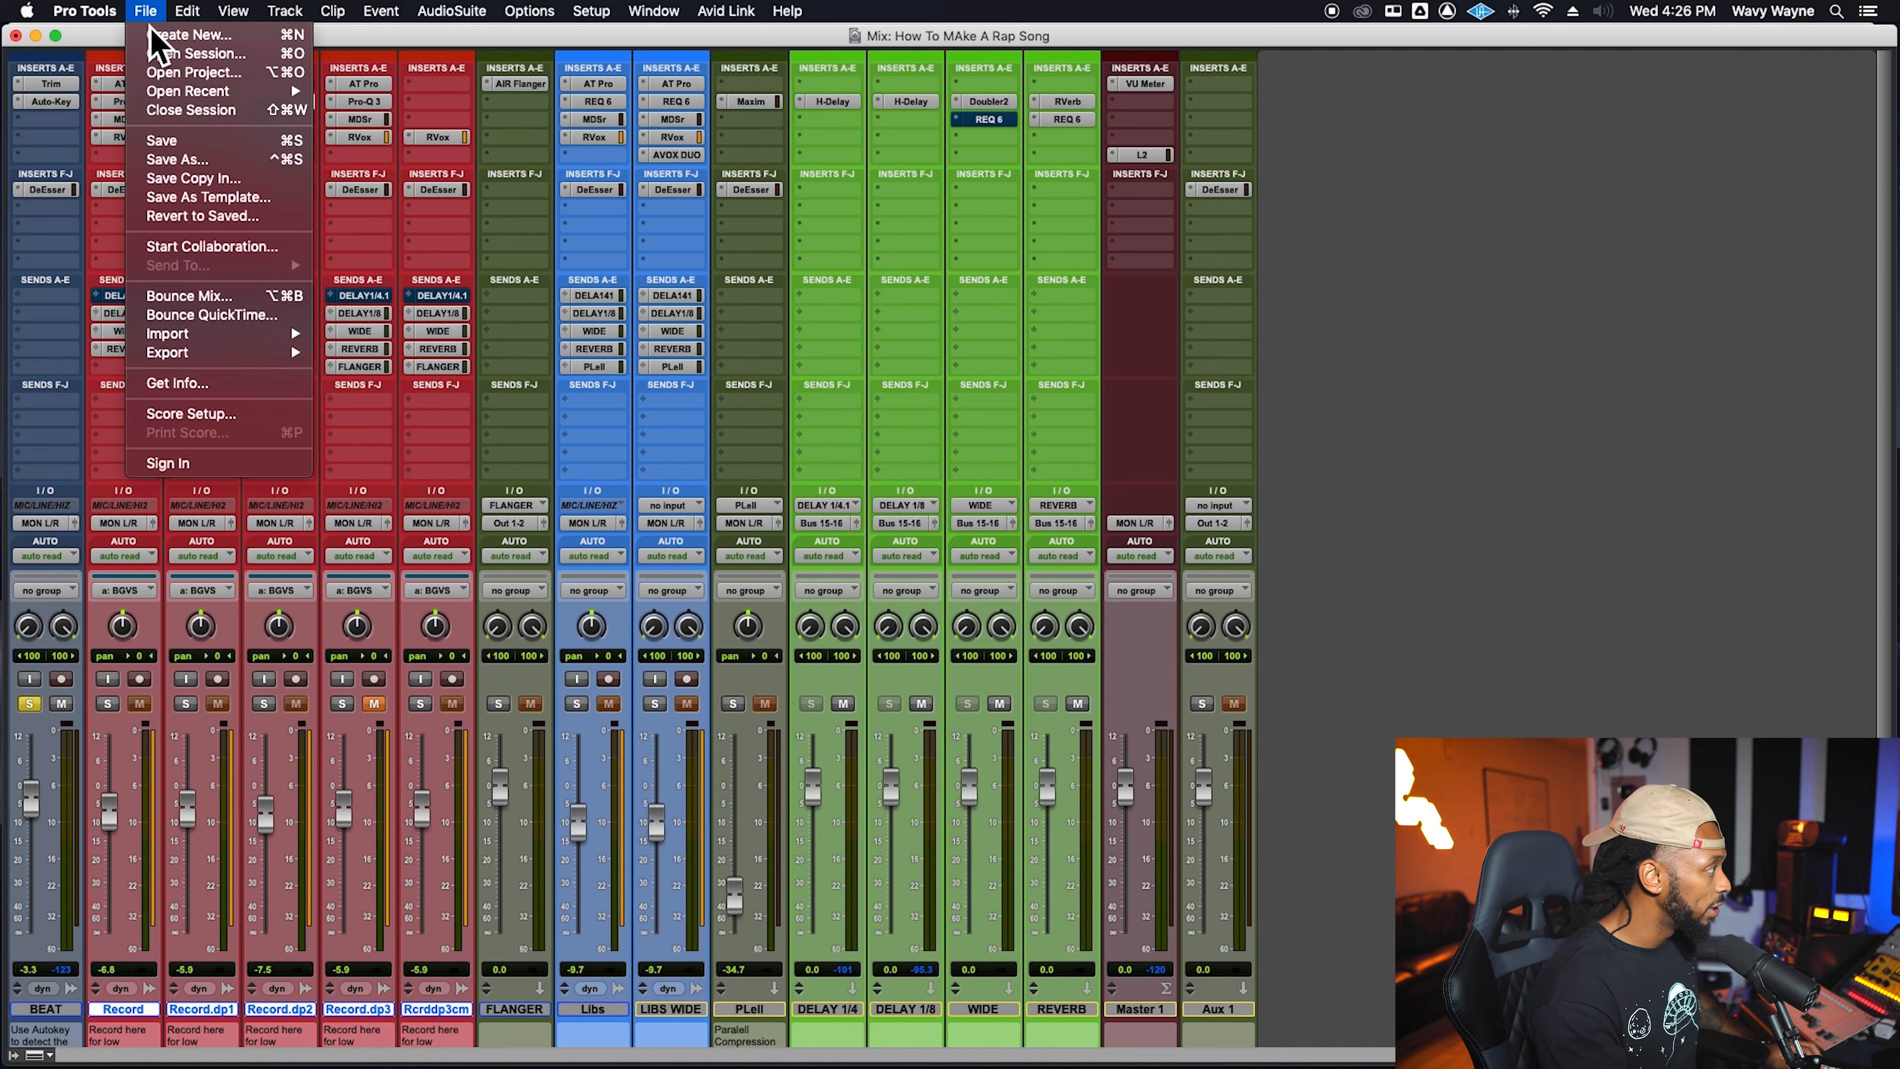
{"action": "mouse_move", "coordinate": [274, 334]}
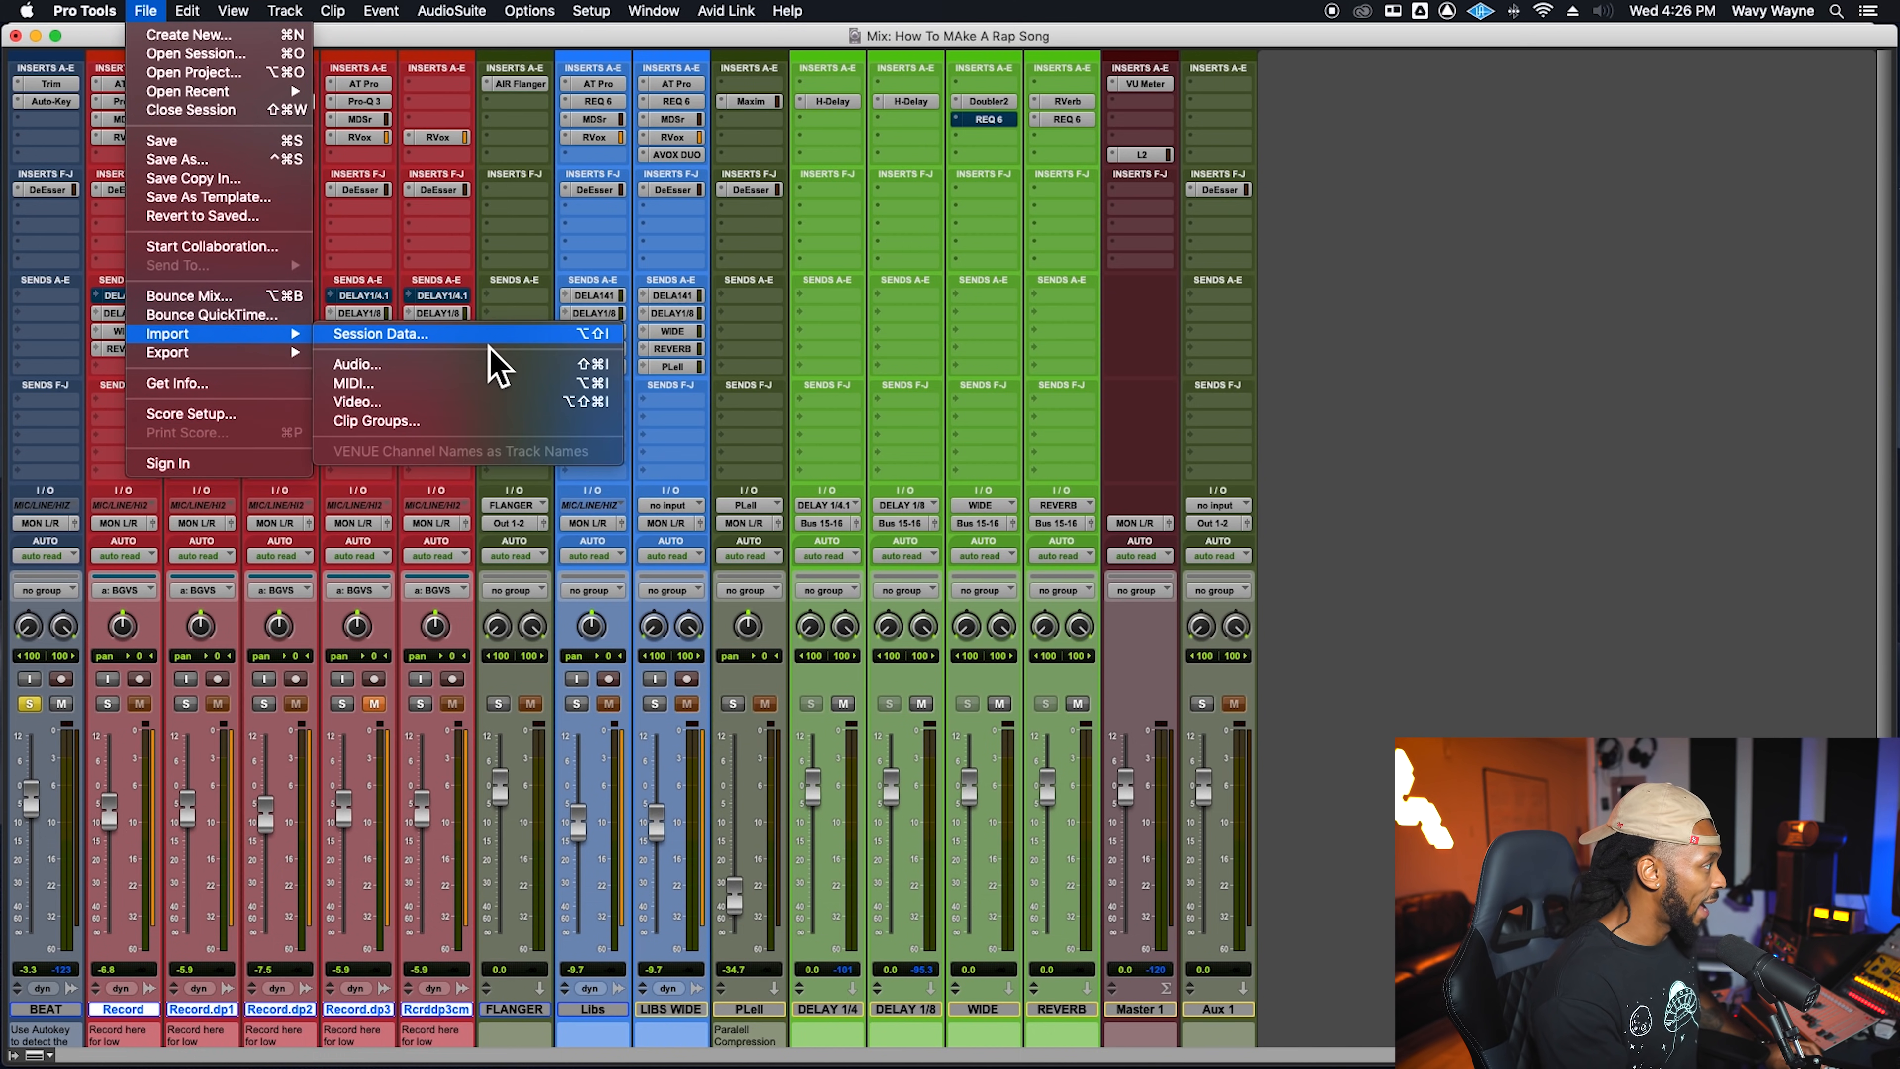
{"action": "left_click", "coordinate": [494, 366]}
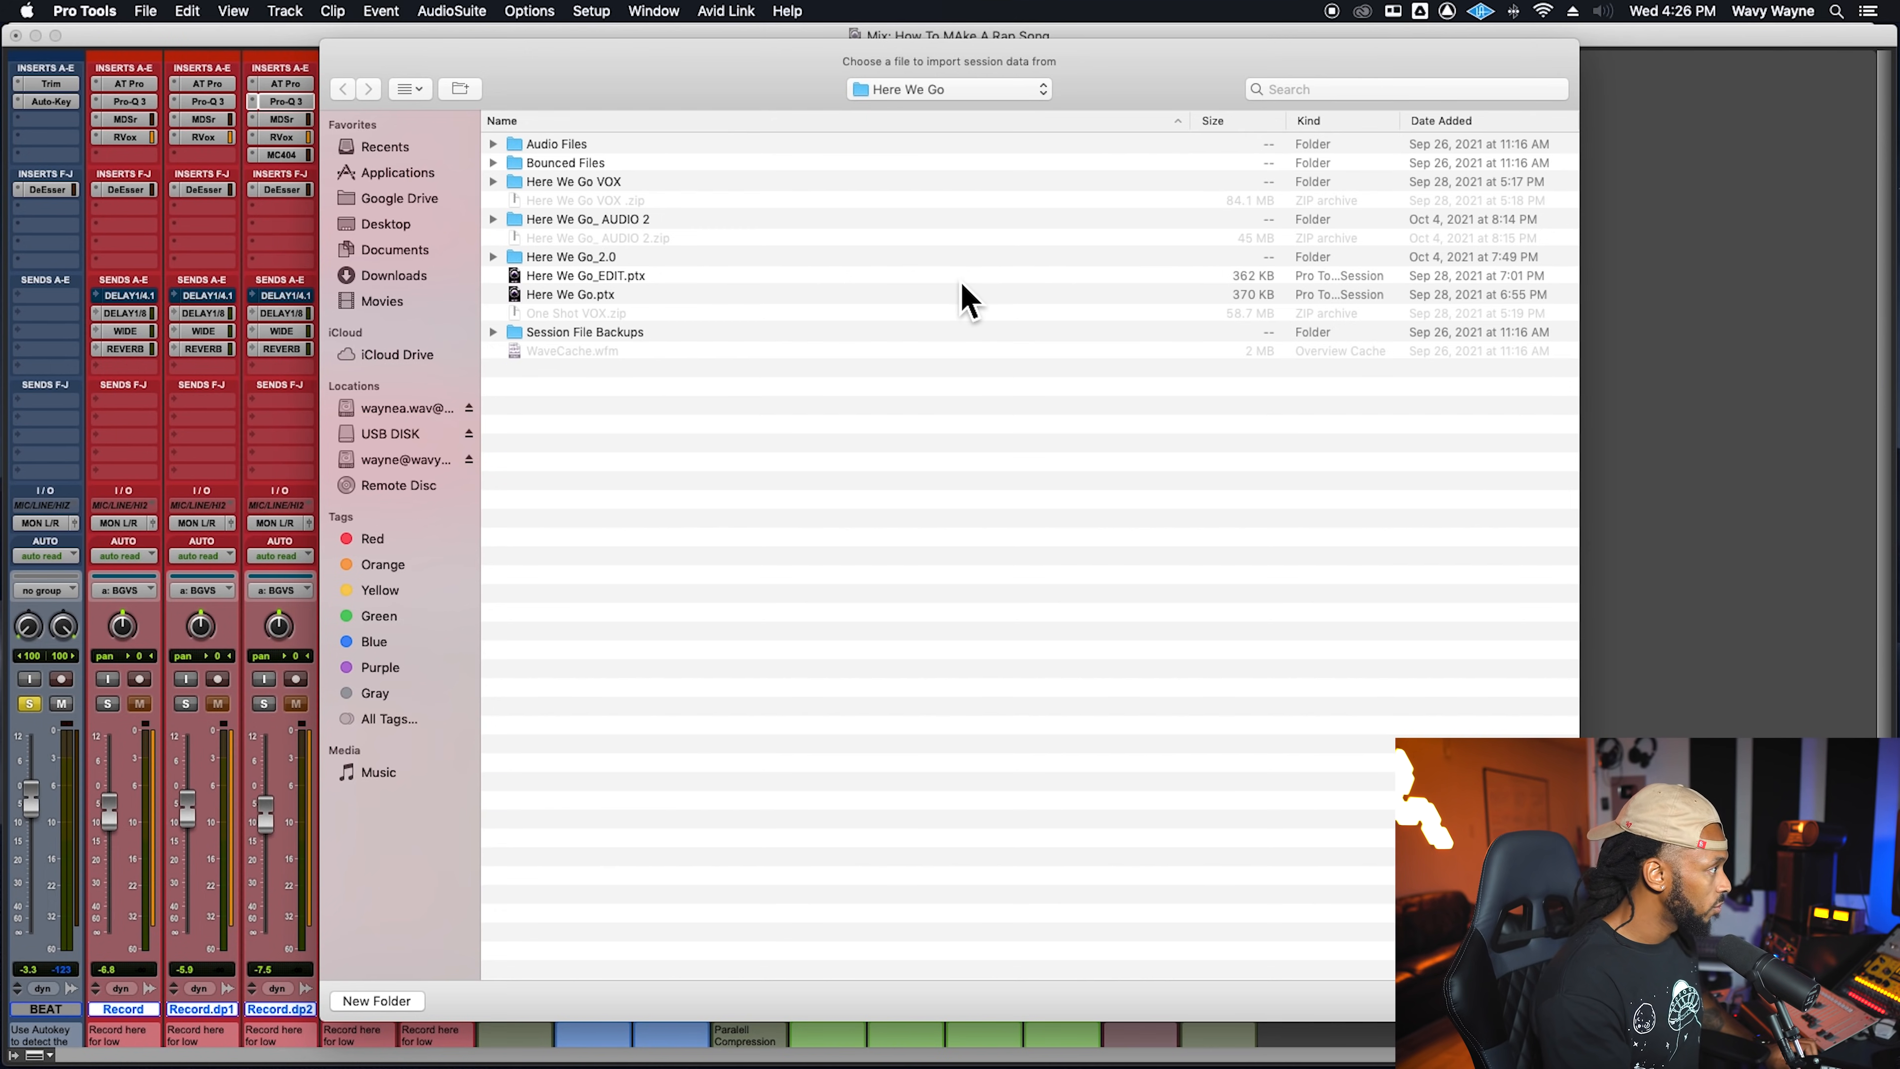
{"action": "double_click", "coordinate": [636, 276]}
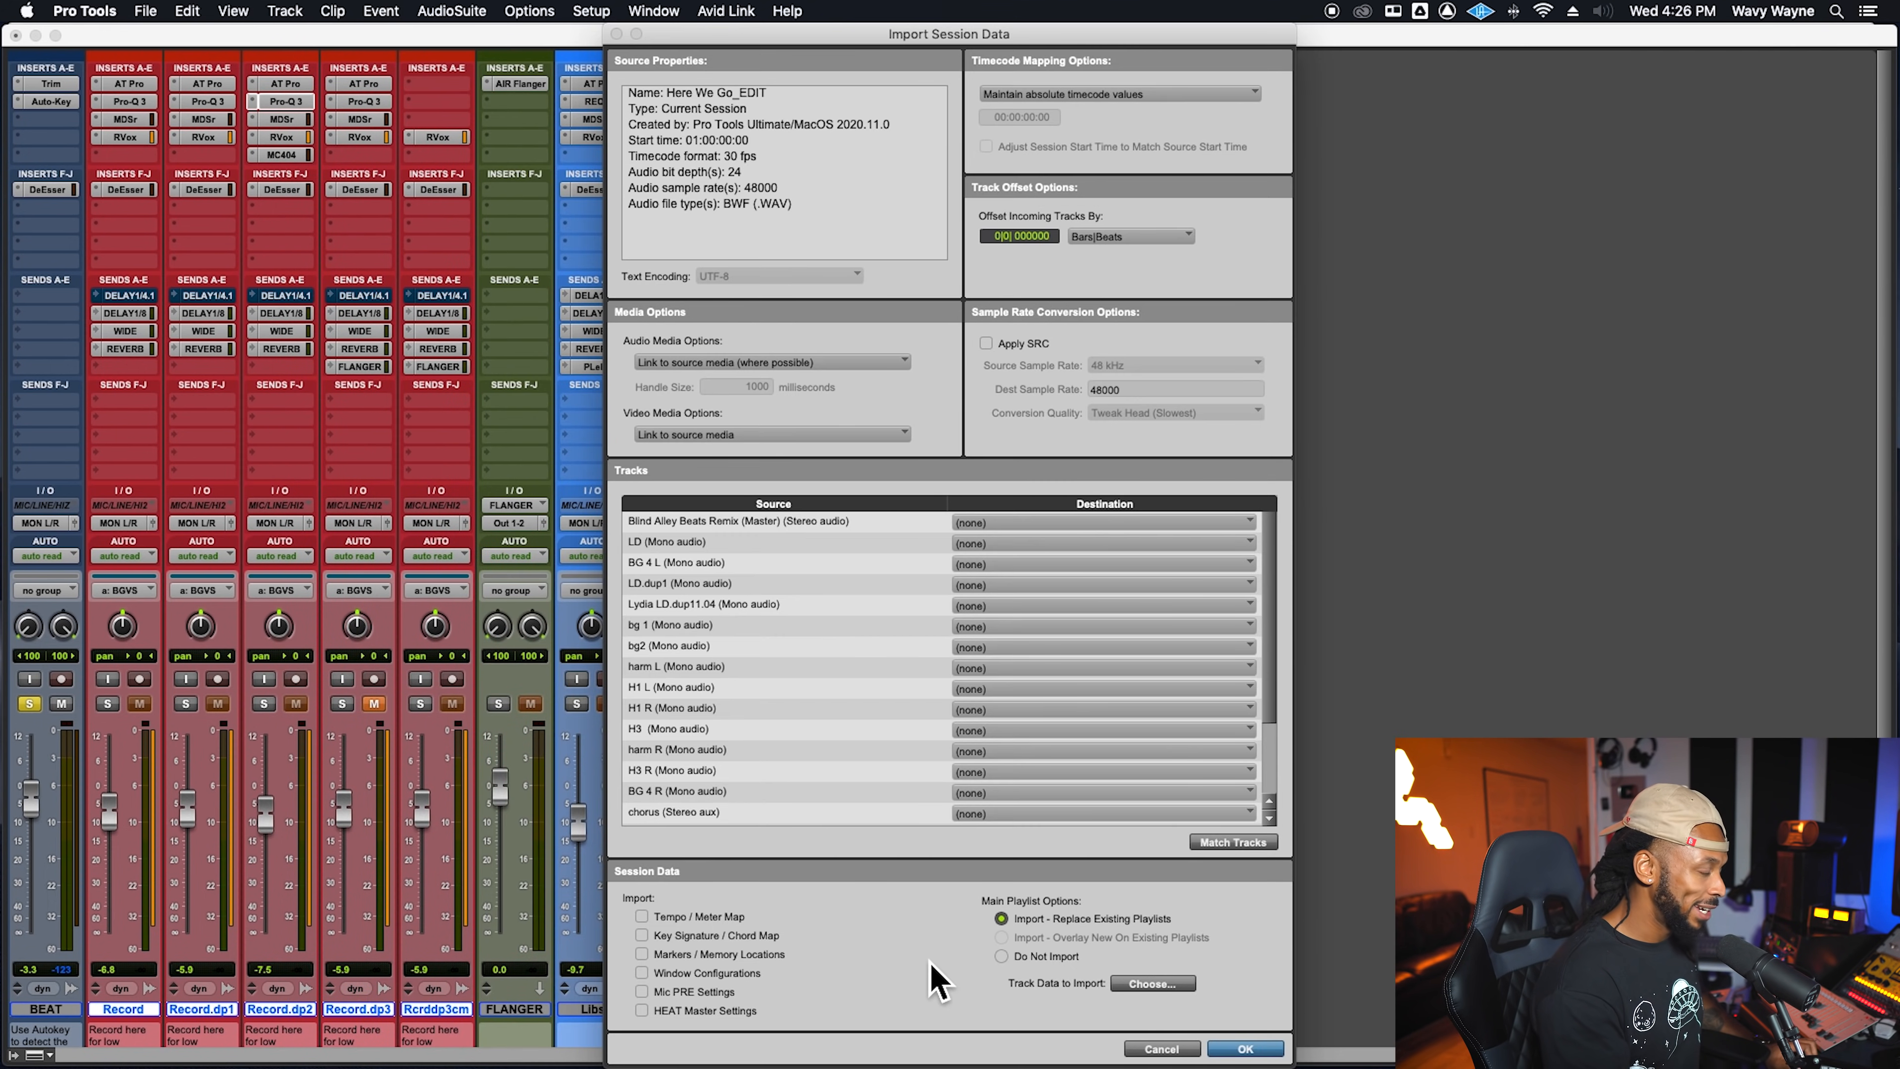
Mark the Verb and DElay 1 stereo aux tracks in the source list for import as new tracks
{"action": "scroll", "coordinate": [782, 719], "scroll_direction": "down", "scroll_amount": 3}
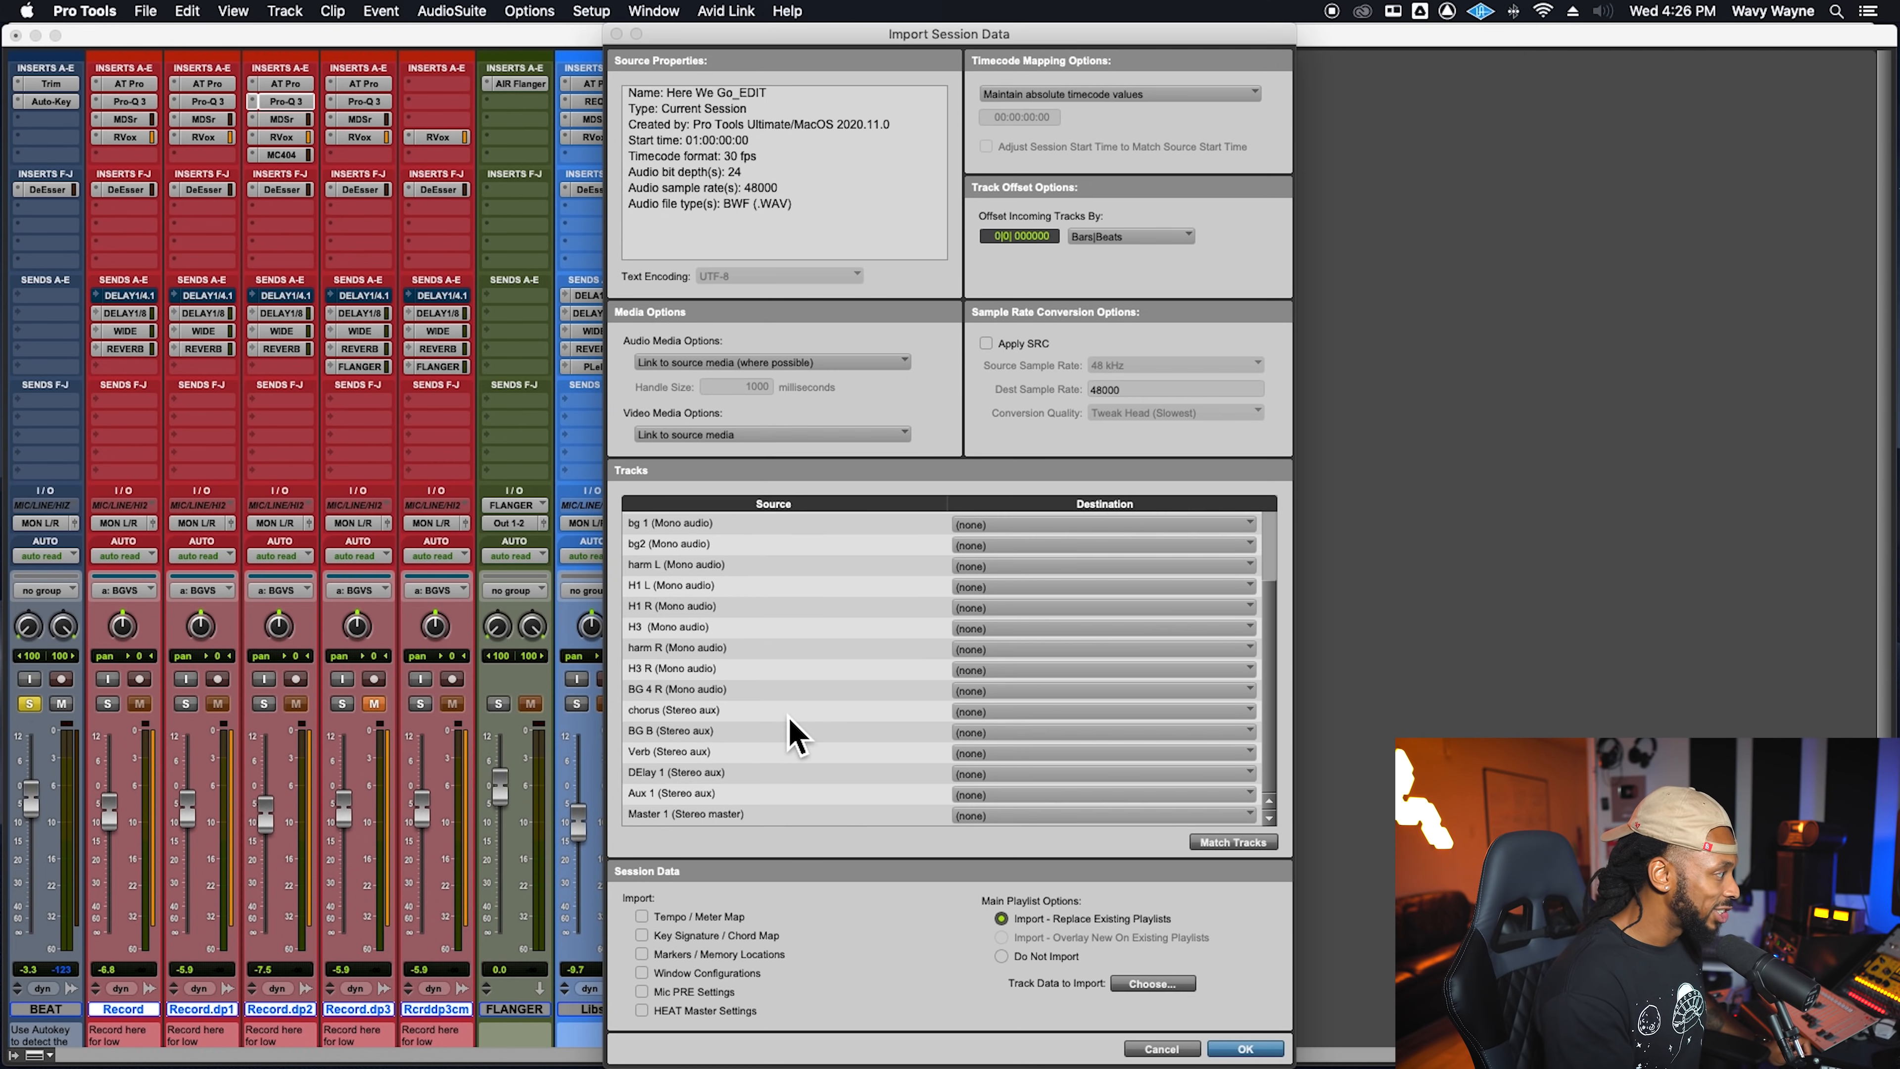
{"action": "scroll", "coordinate": [785, 730], "scroll_direction": "up", "scroll_amount": 3}
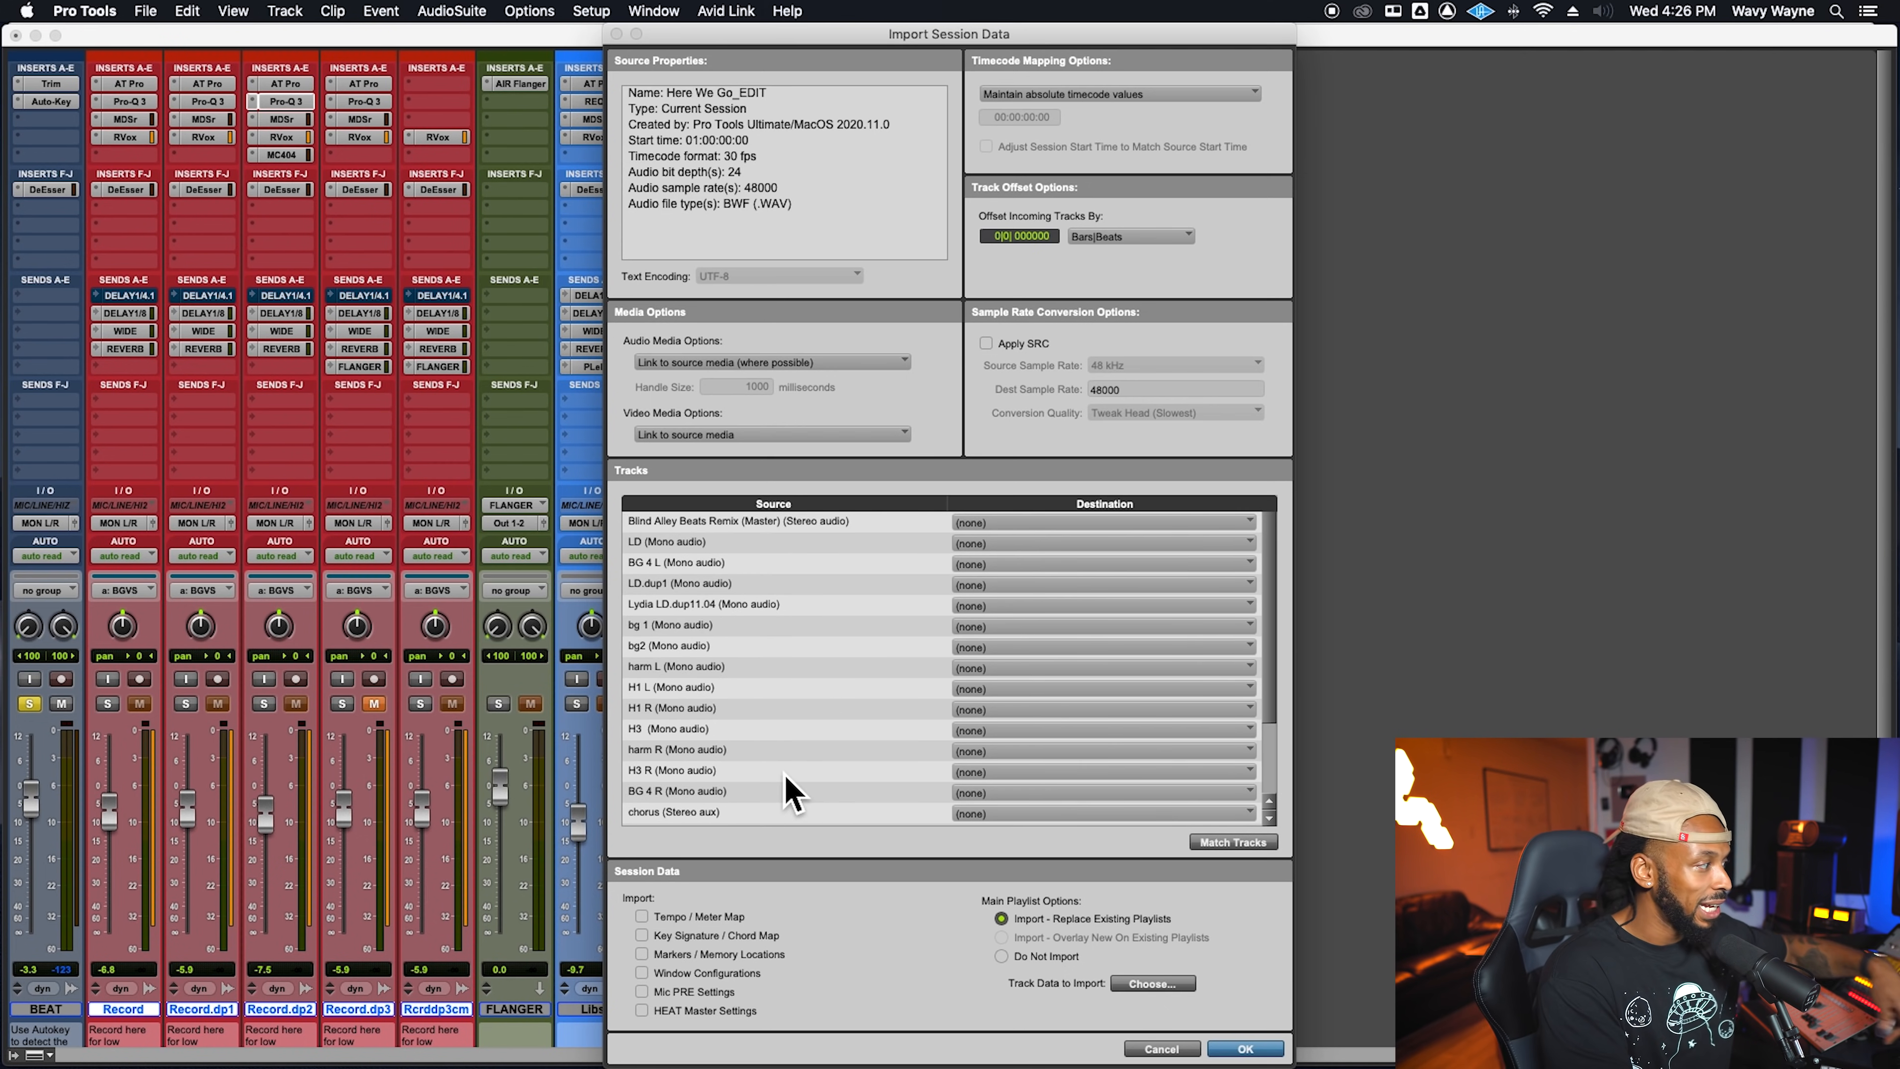
{"action": "scroll", "coordinate": [782, 756], "scroll_direction": "down", "scroll_amount": 3}
{"action": "scroll", "coordinate": [756, 681], "scroll_direction": "up", "scroll_amount": 3}
{"action": "scroll", "coordinate": [838, 726], "scroll_direction": "down", "scroll_amount": 3}
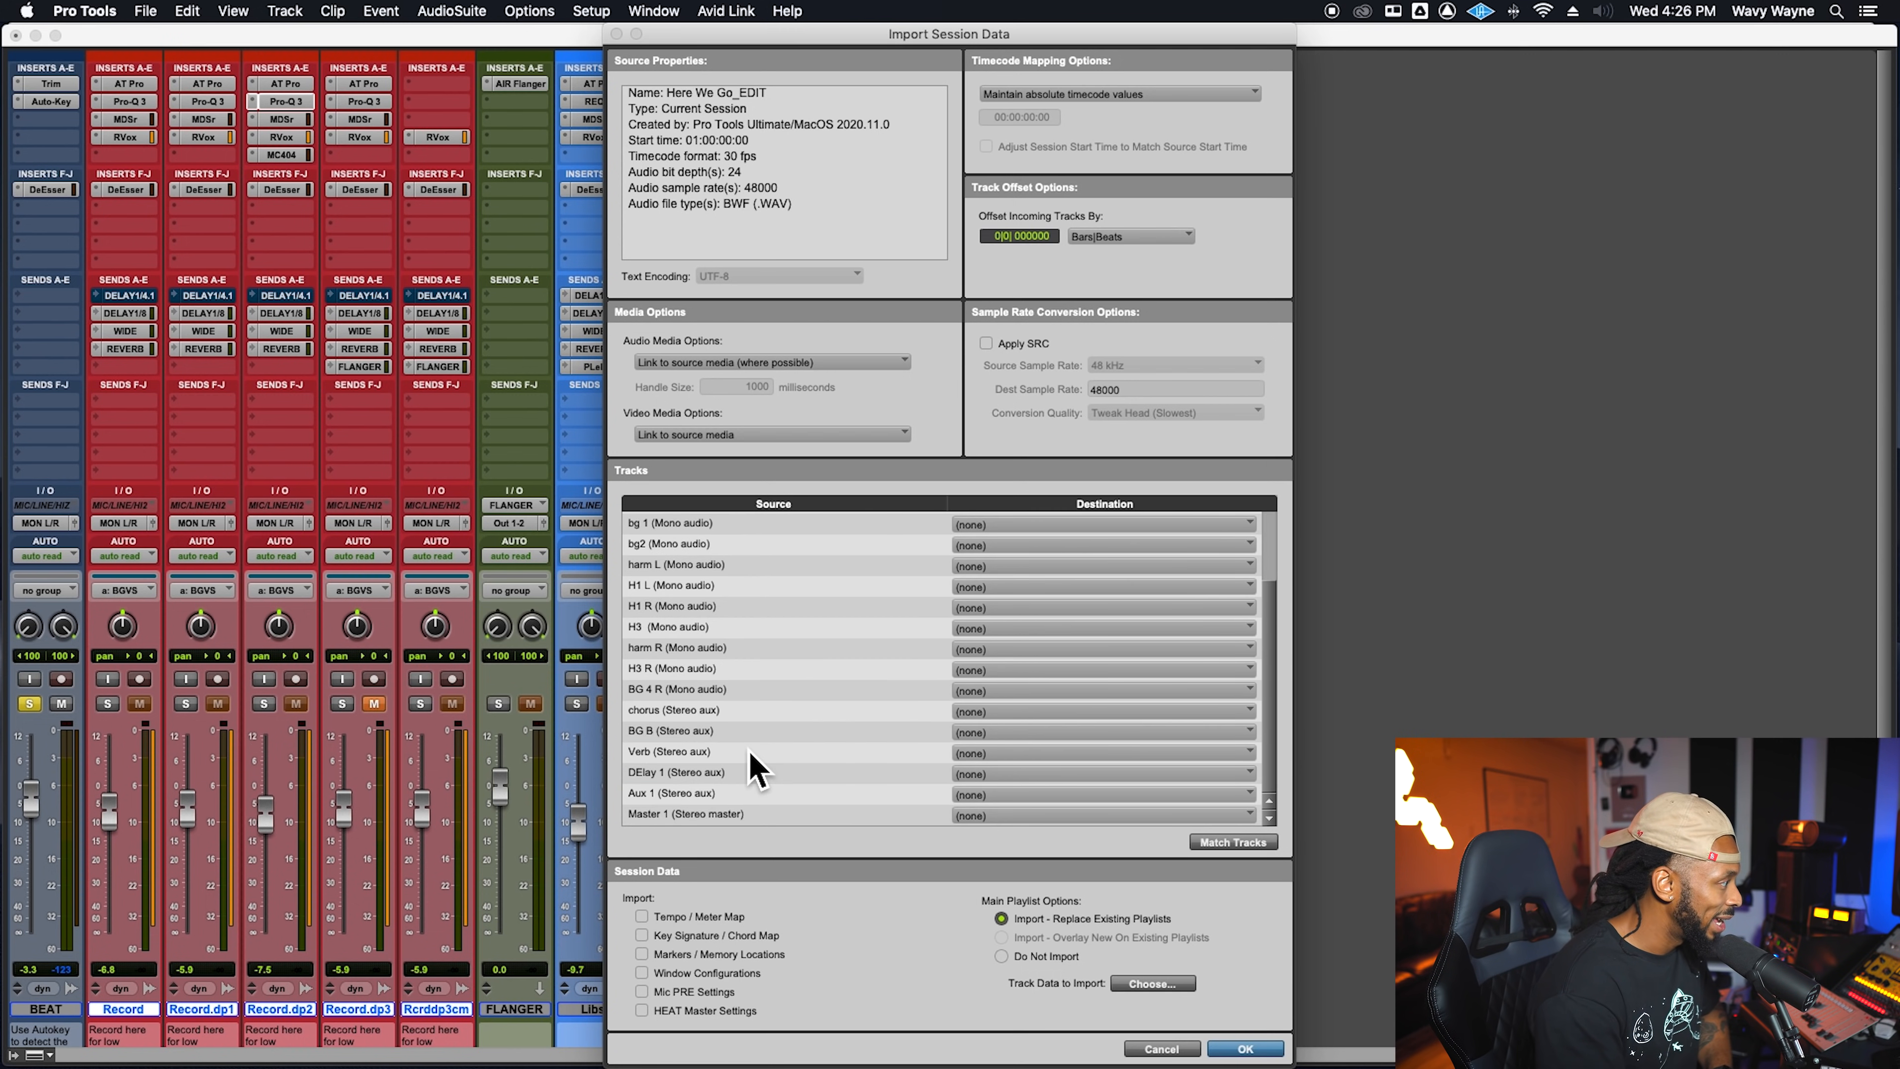
{"action": "left_click", "coordinate": [733, 754]}
{"action": "left_click", "coordinate": [735, 777], "text": "shift"}
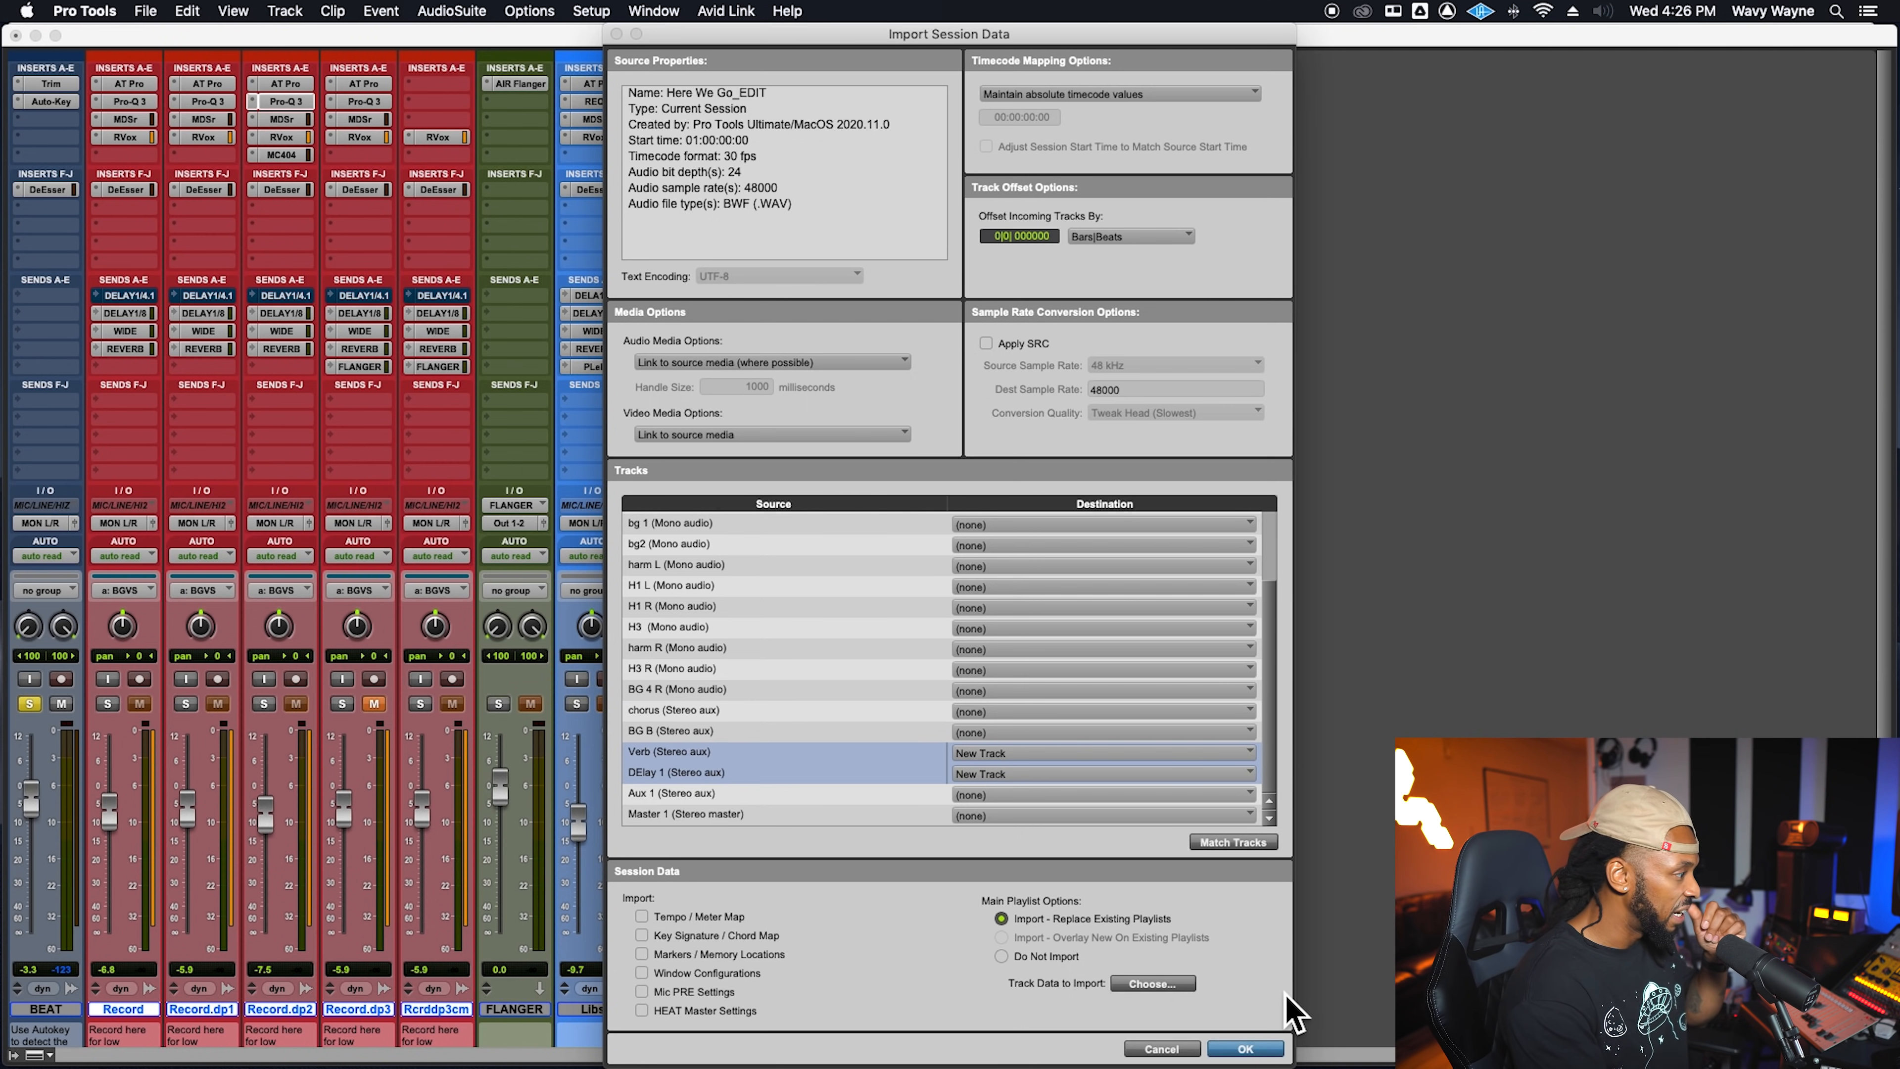
Review the importable track data options without changing them, and import the Verb and DElay 1 tracks
{"action": "left_click", "coordinate": [1152, 983]}
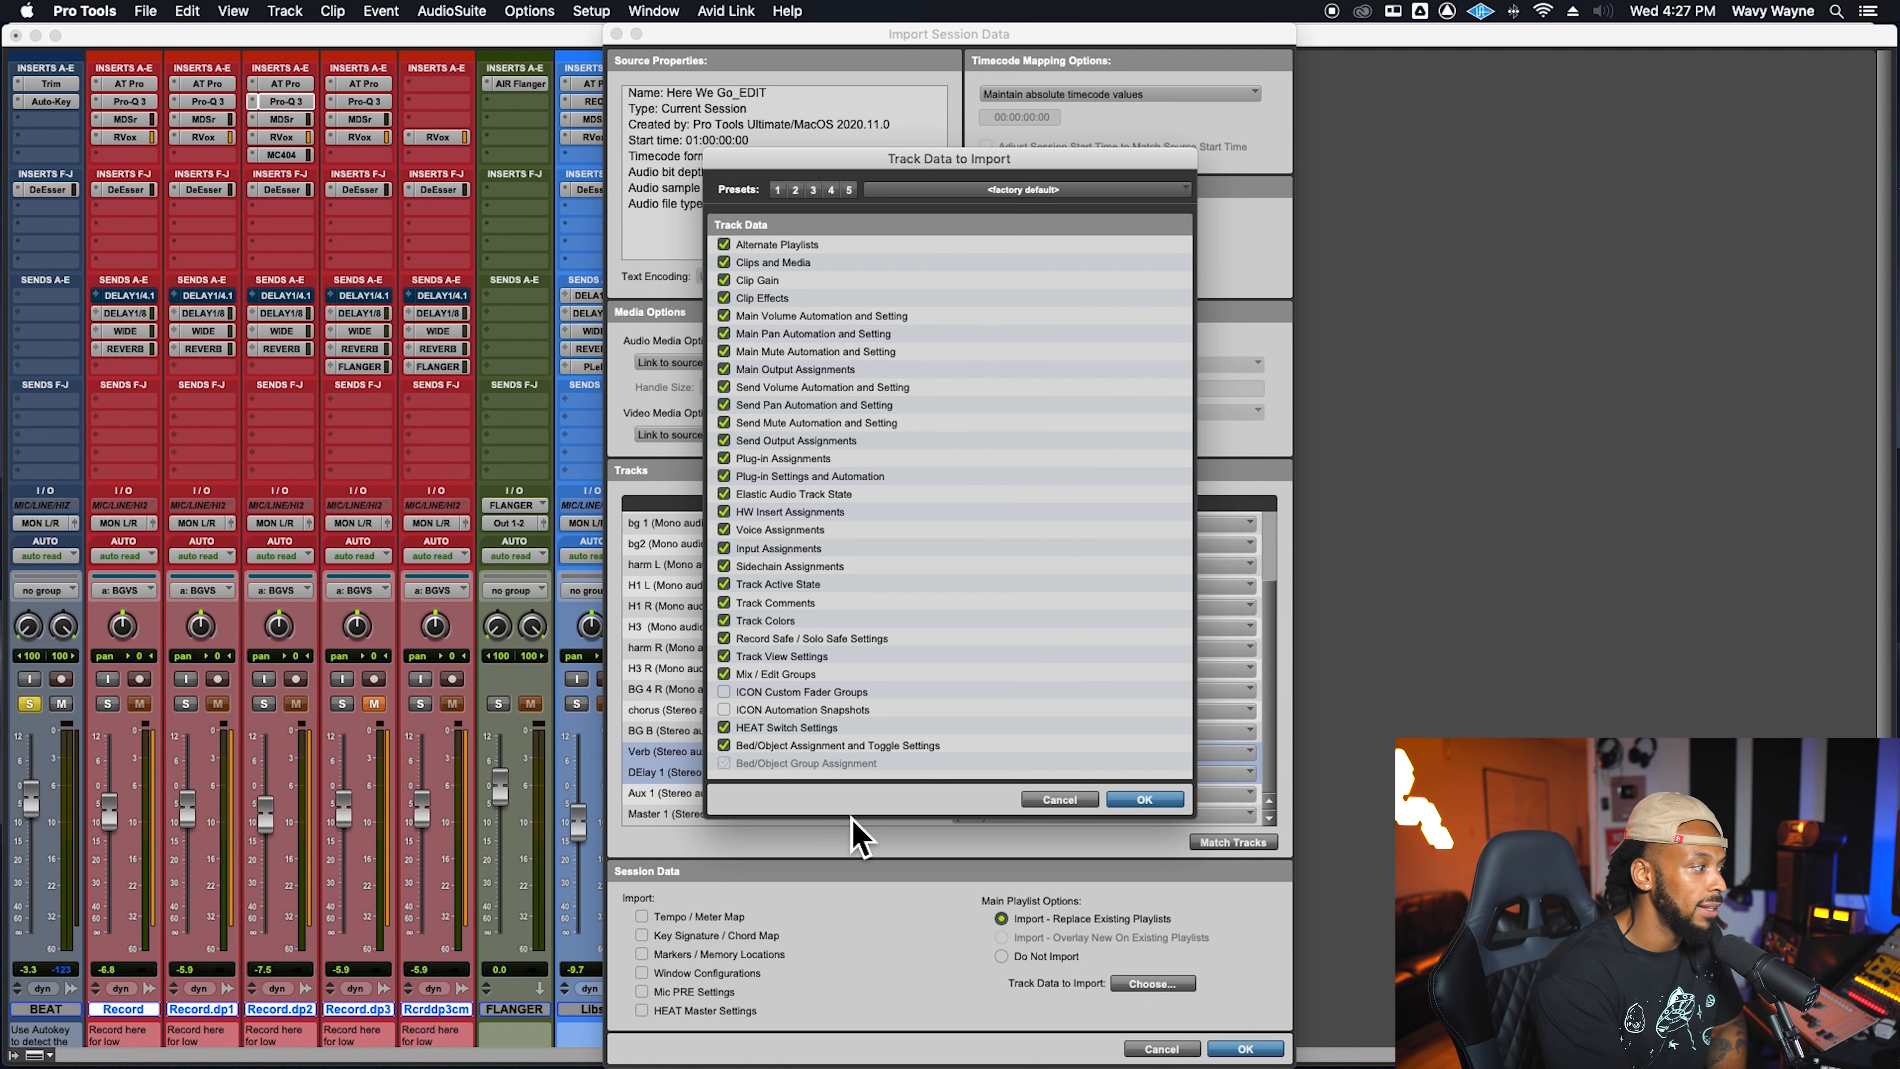
{"action": "left_click", "coordinate": [1043, 801]}
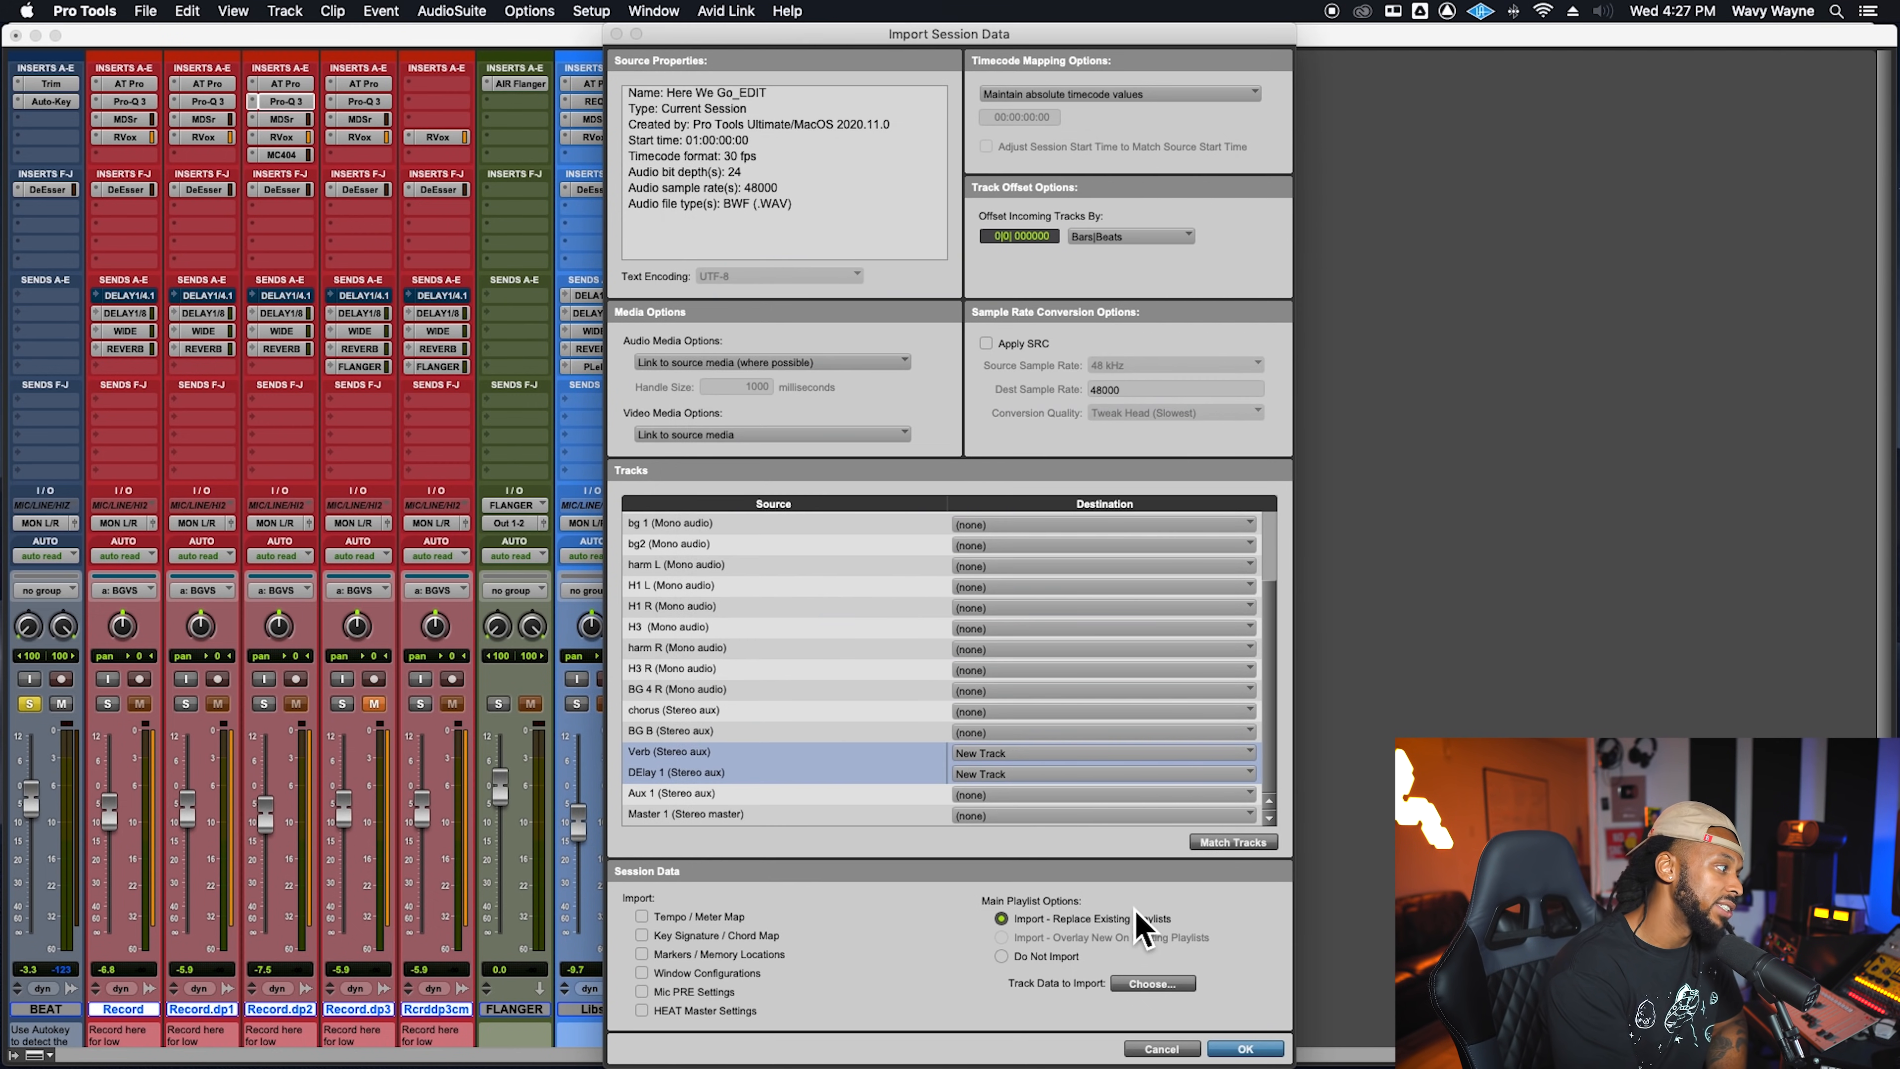
{"action": "left_click", "coordinate": [1245, 1049]}
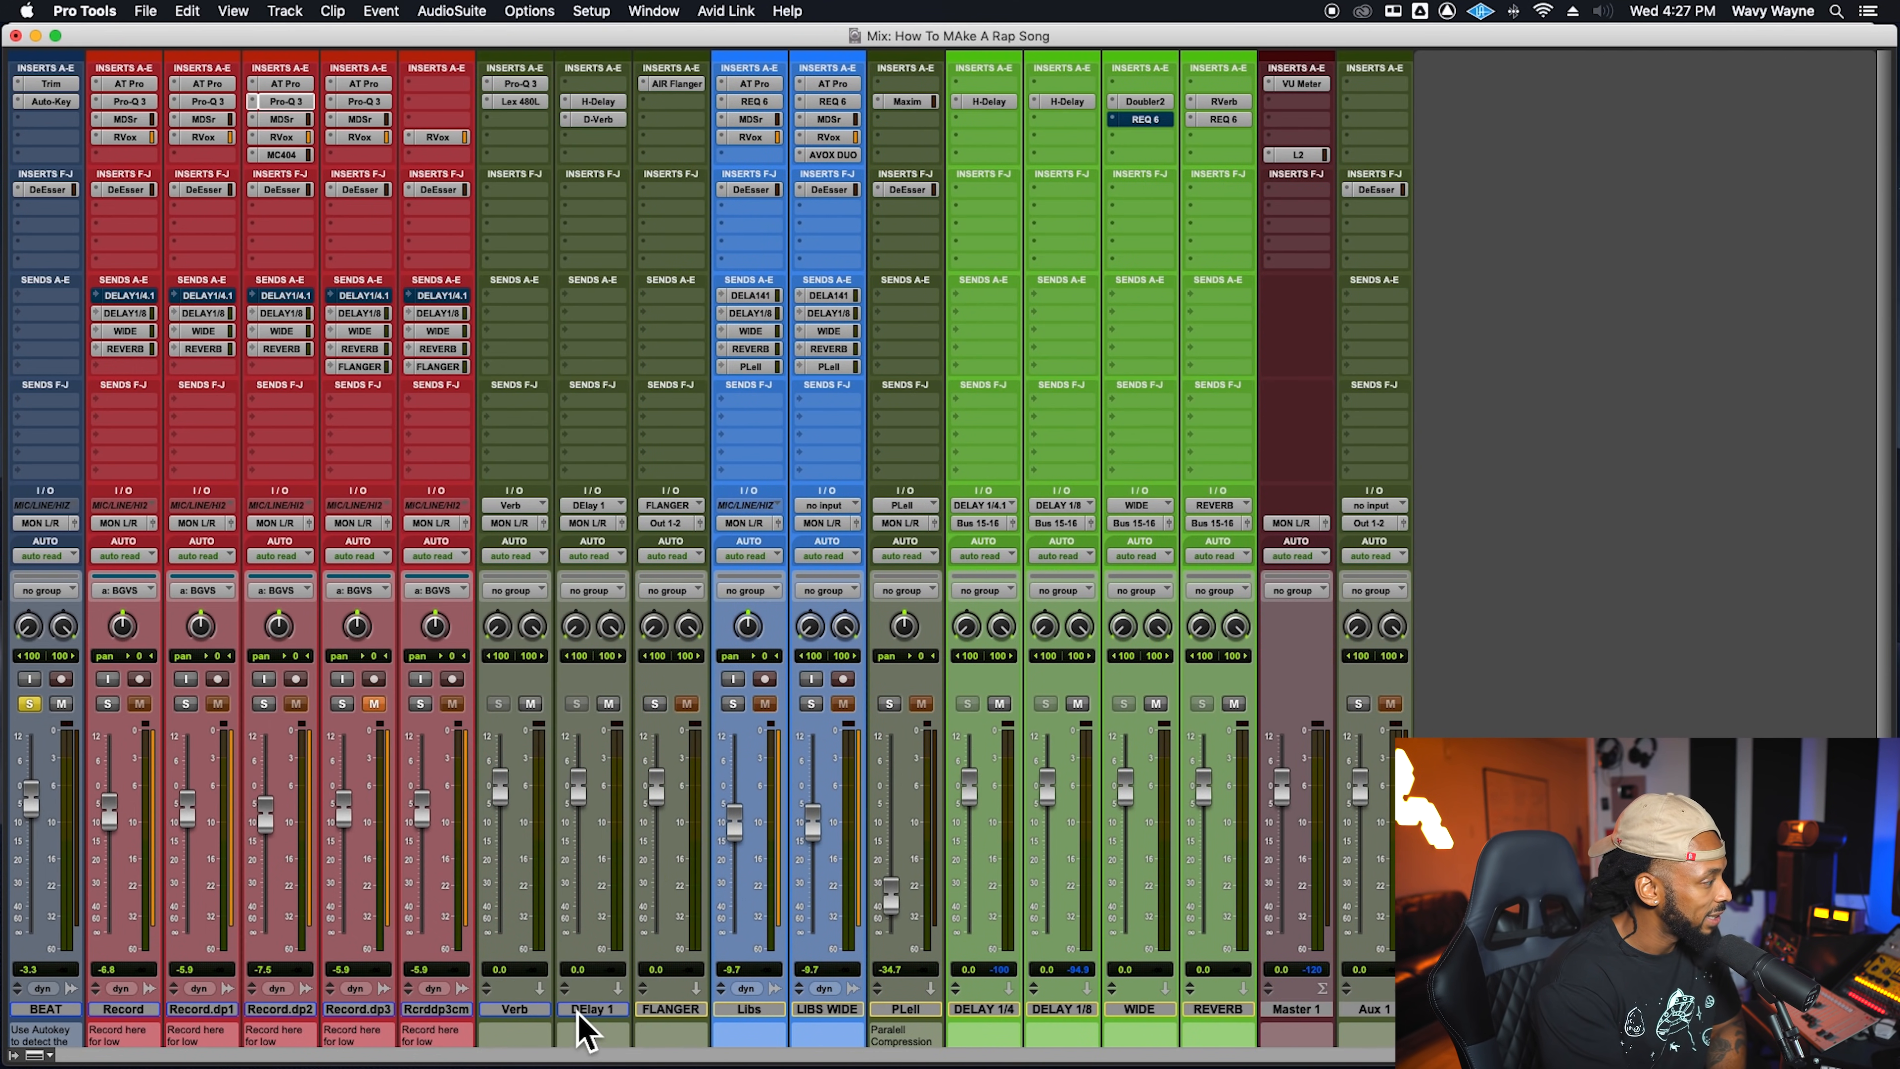
Inspect the imported Verb and DElay 1 tracks beside FLANGER in the mixer, including the Pro-Q 3 insert on Verb
{"action": "left_click", "coordinate": [535, 1011]}
{"action": "left_click", "coordinate": [610, 1012]}
{"action": "left_click", "coordinate": [672, 1011]}
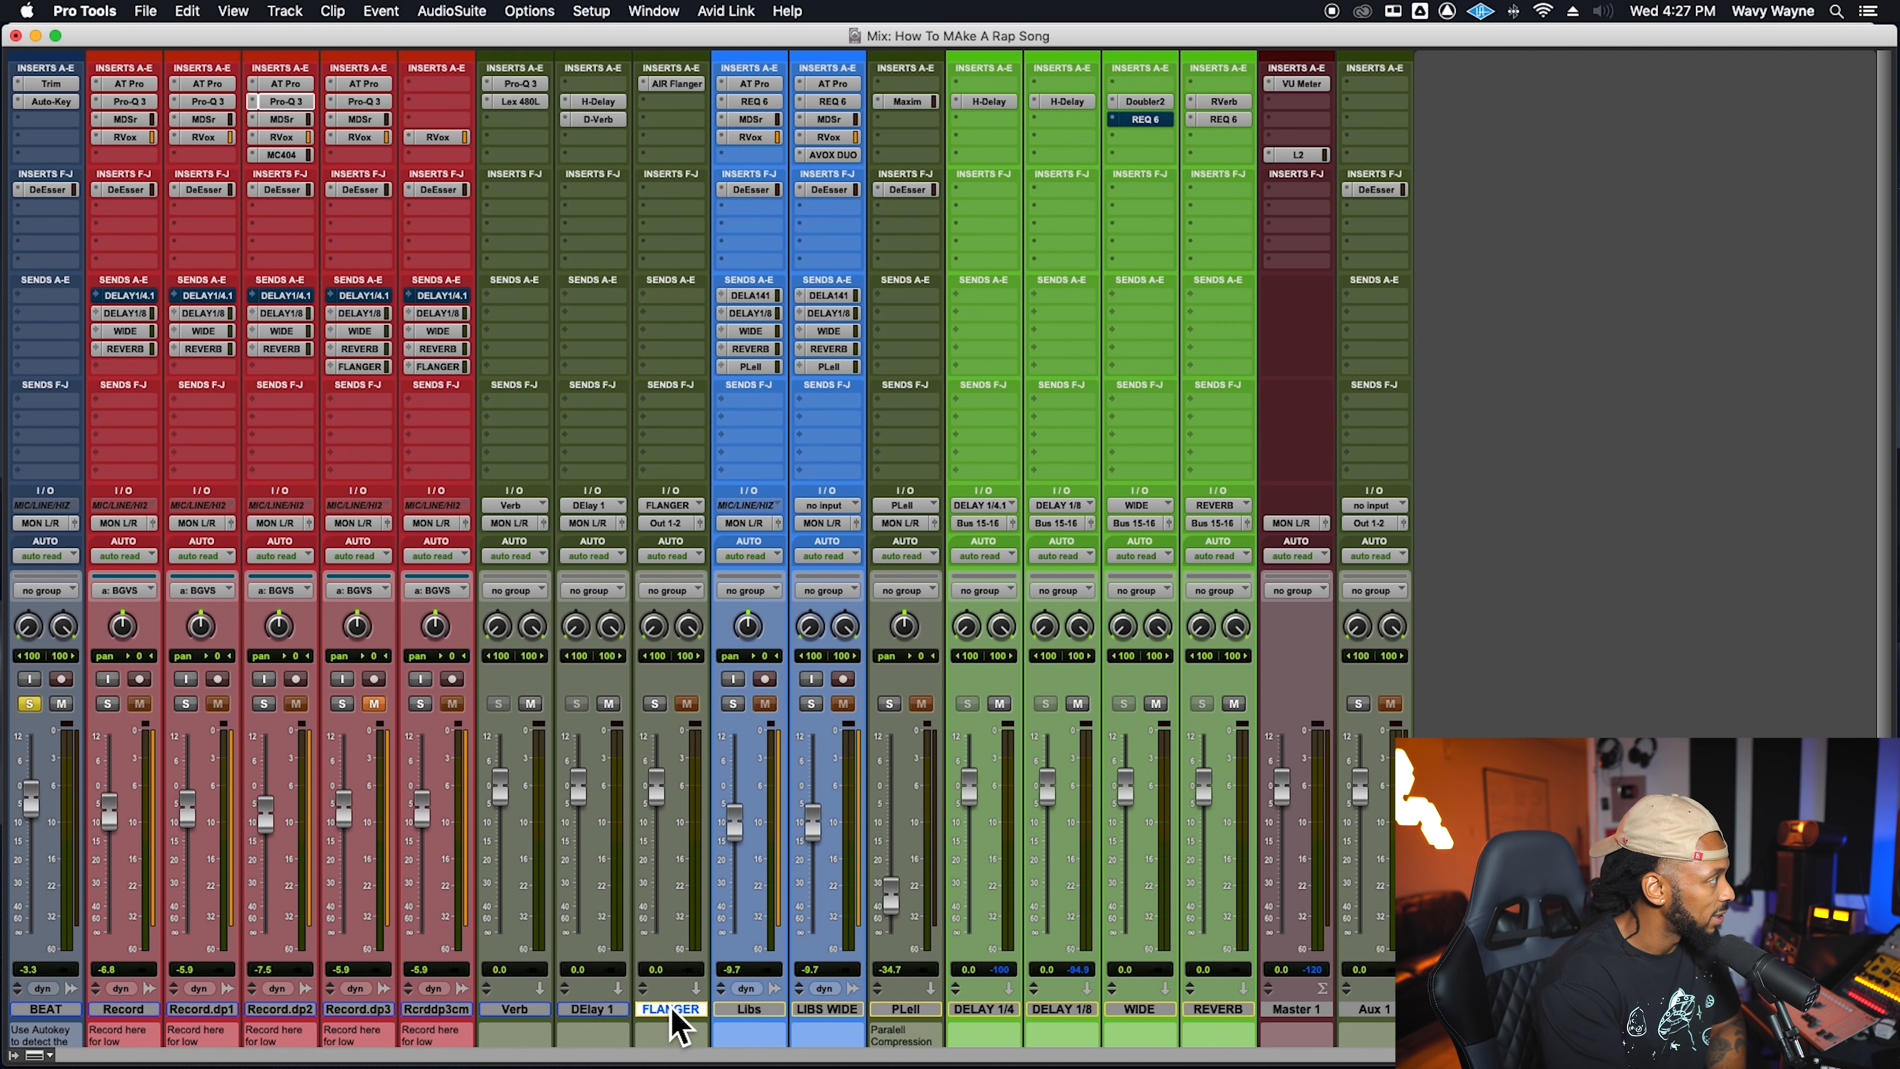
{"action": "left_click", "coordinate": [531, 87]}
{"action": "left_click", "coordinate": [533, 88]}
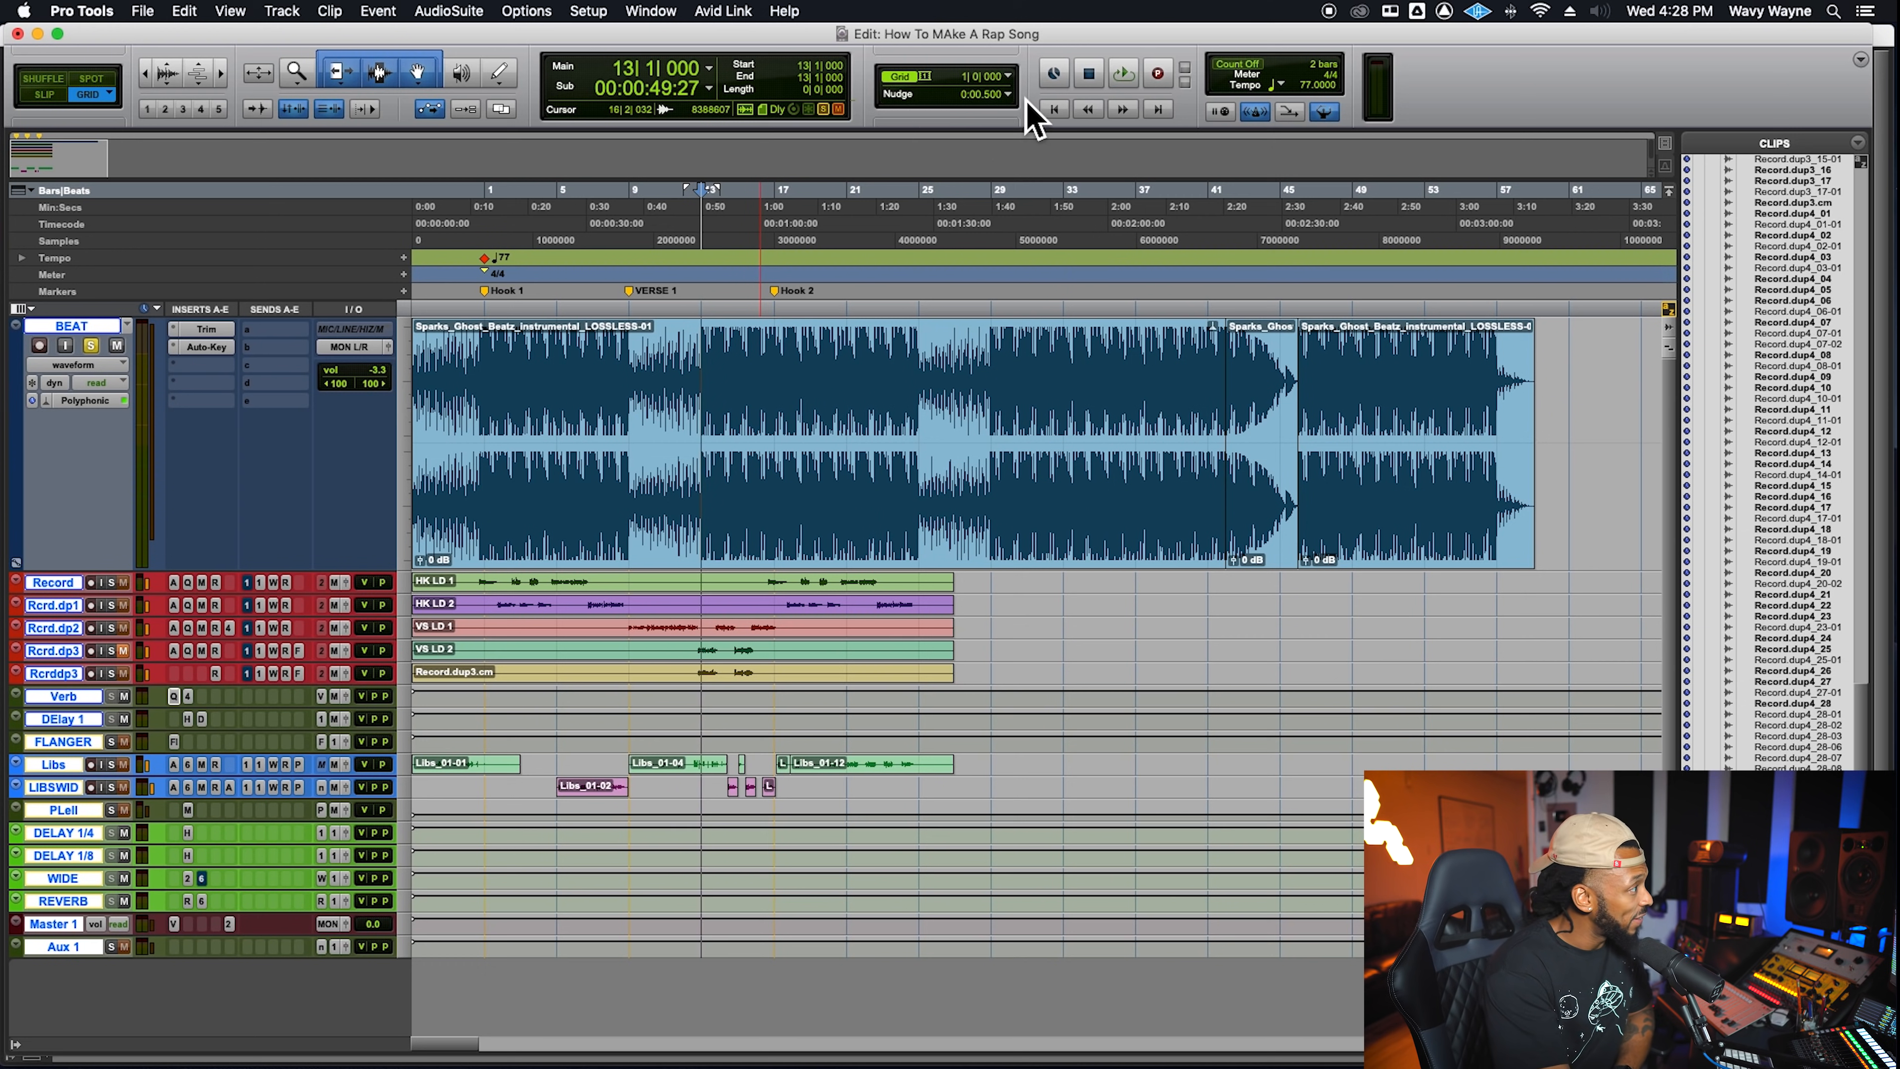
Switch the nudge value to samples and set it to 100 samples
{"action": "left_click", "coordinate": [1009, 95]}
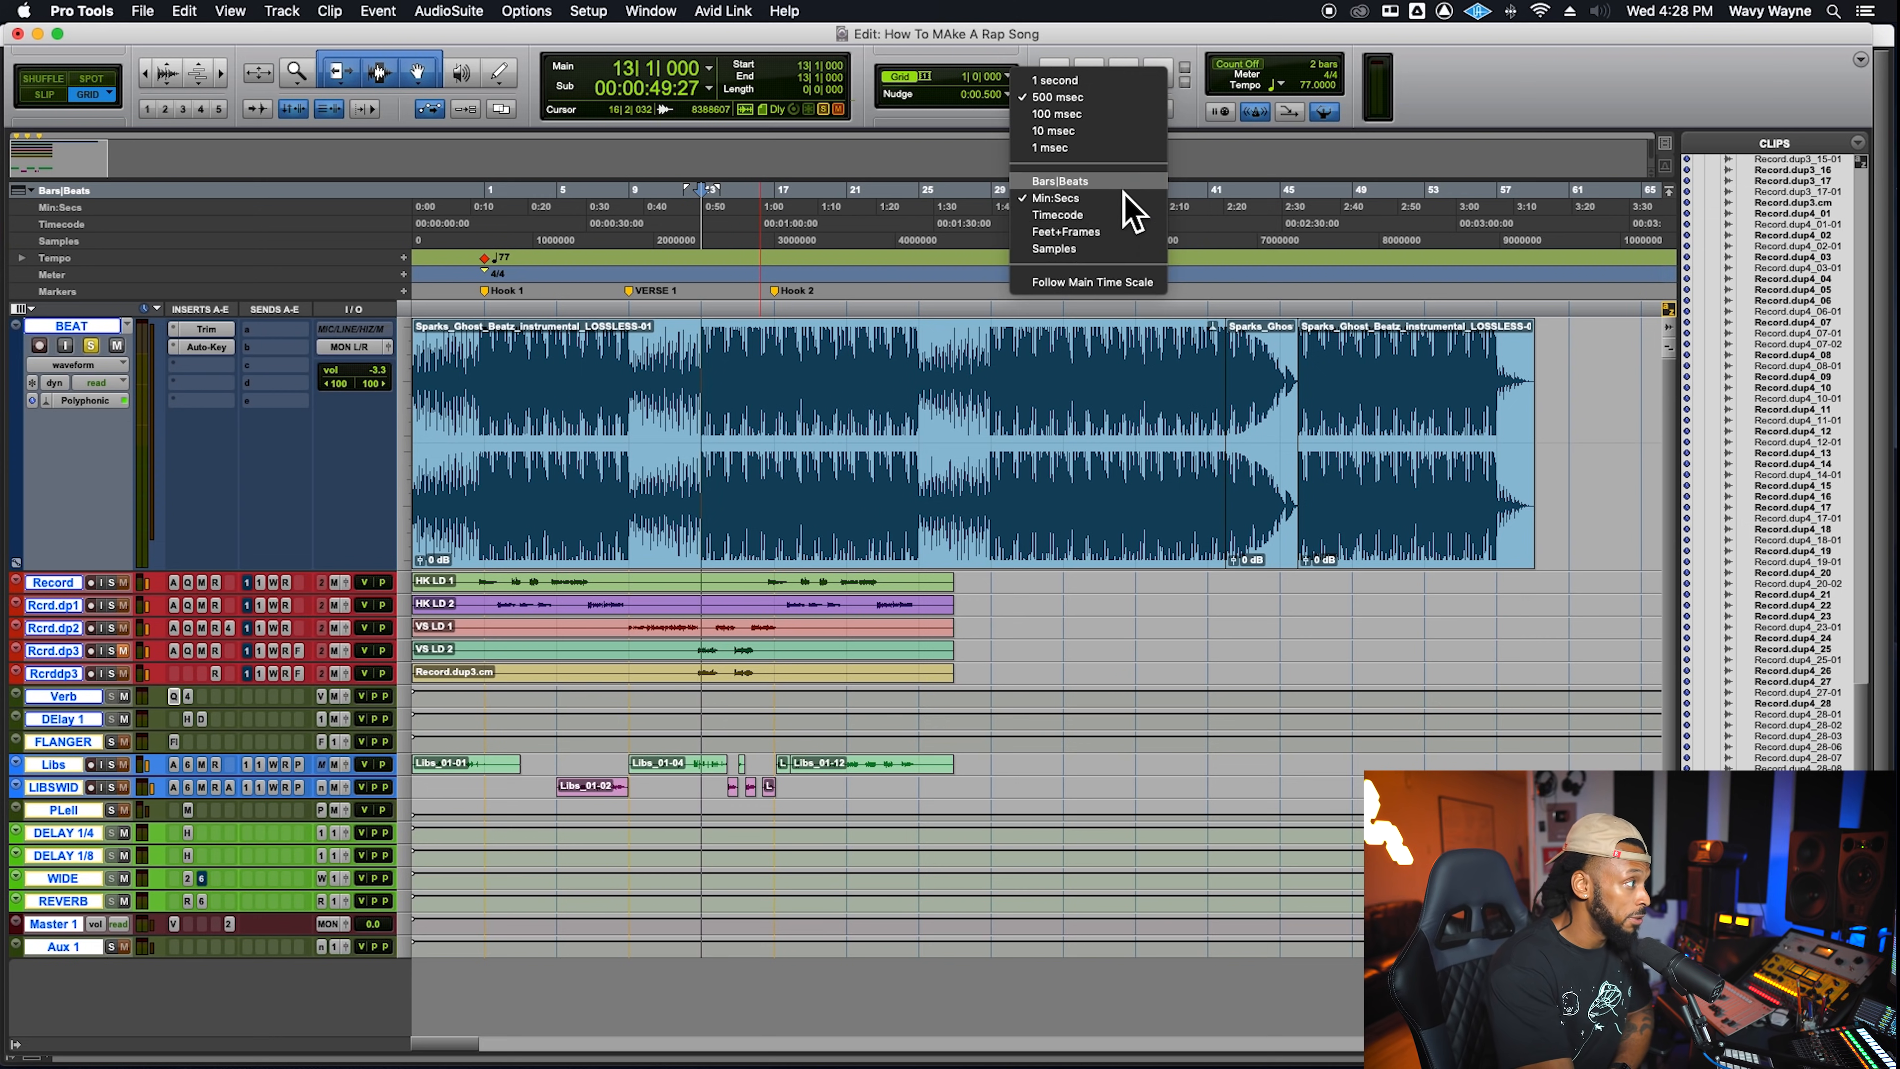
{"action": "left_click", "coordinate": [1121, 253]}
{"action": "left_click", "coordinate": [1012, 96]}
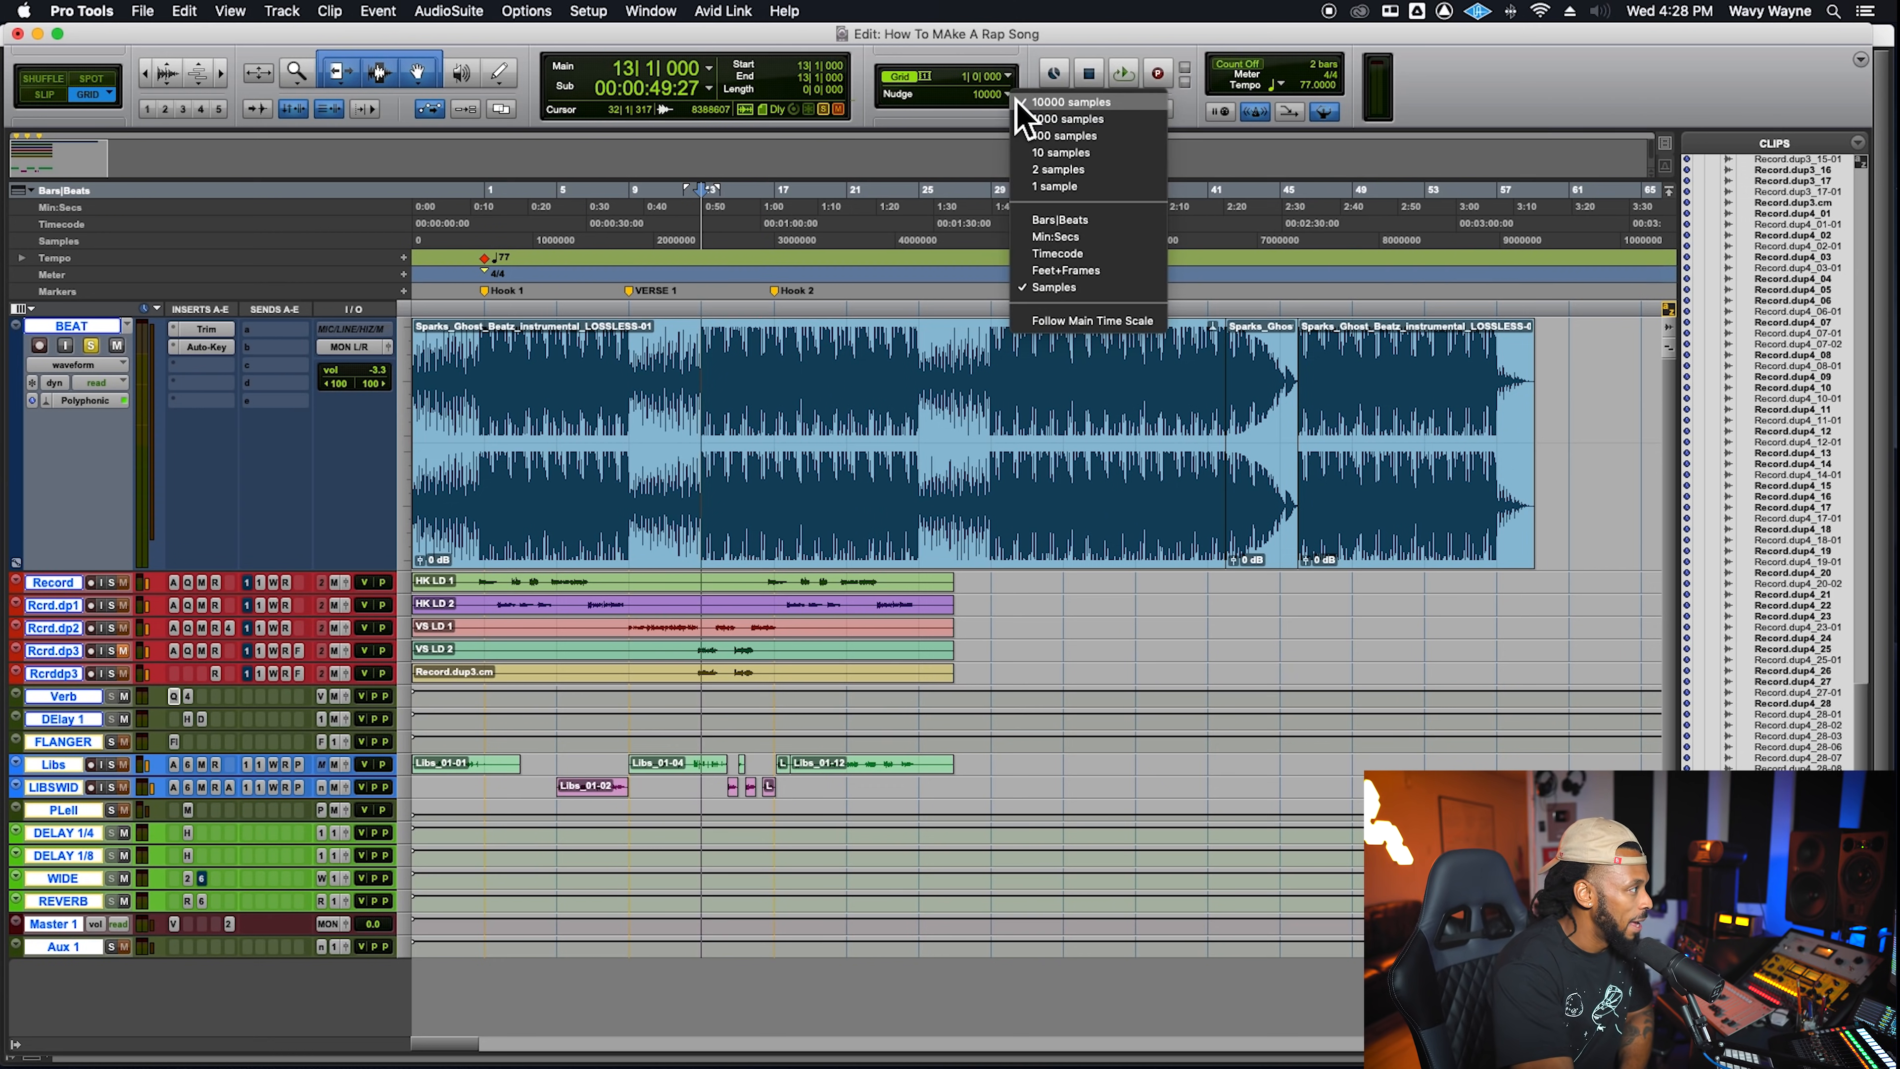
{"action": "left_click", "coordinate": [1070, 136]}
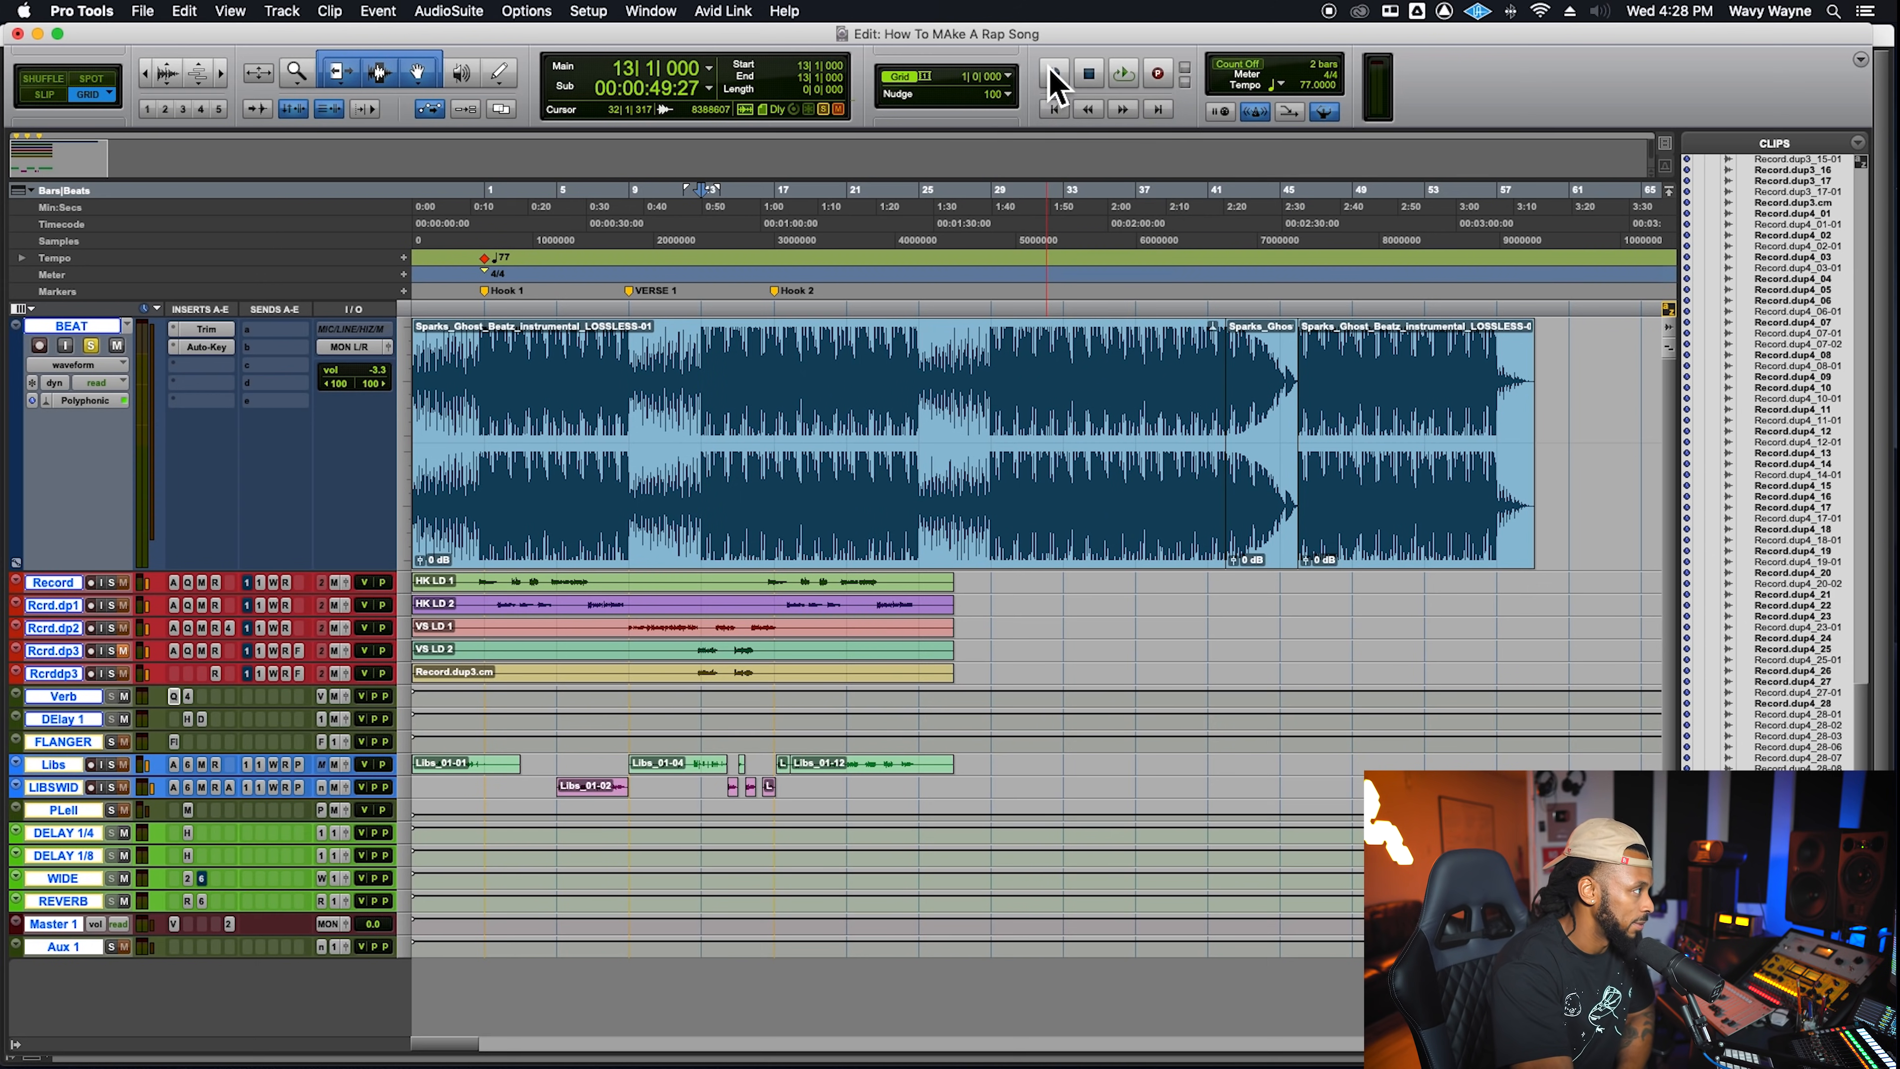
Select the last clip on the BEAT track, at bar 46, and nudge it later to 46|1|015 in 100-sample increments
{"action": "left_click", "coordinate": [1441, 524]}
{"action": "key", "text": "super+bracketright"}
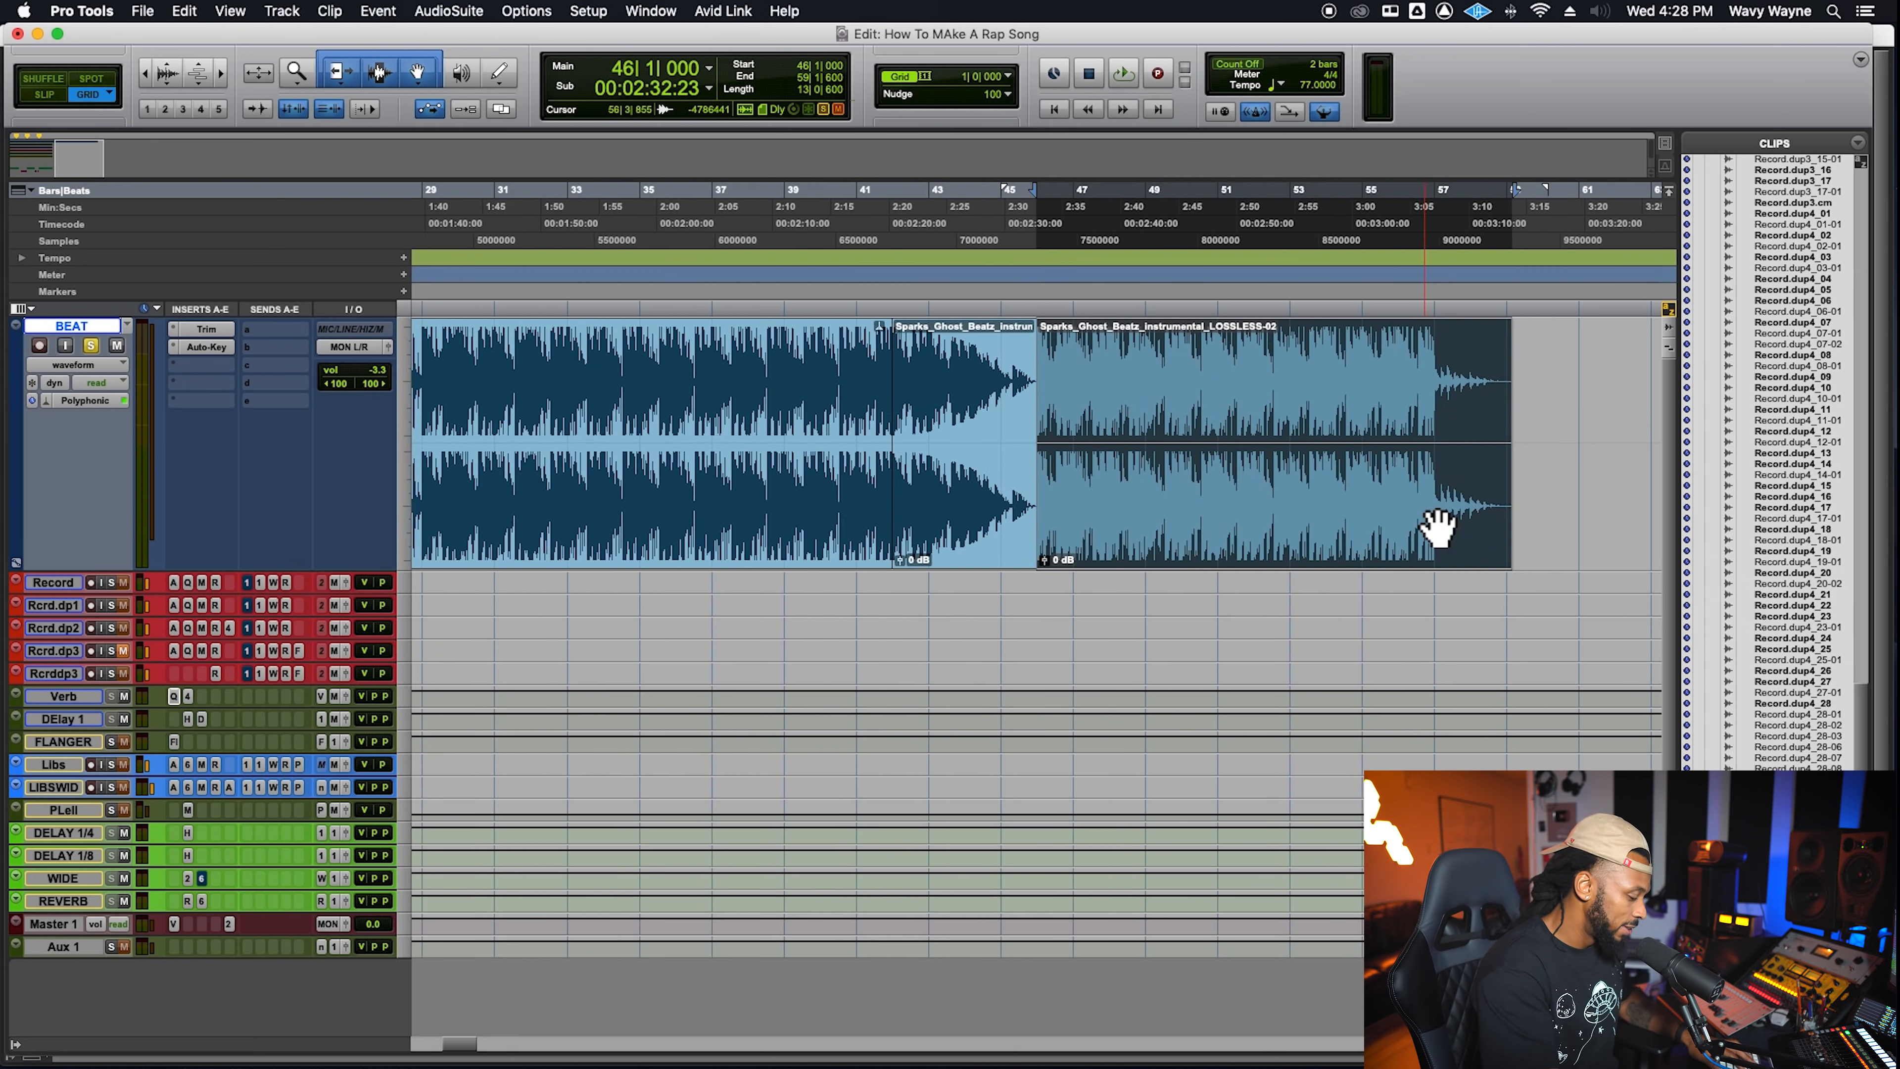
{"action": "key", "text": "super+bracketright"}
{"action": "key", "text": "KP_Add"}
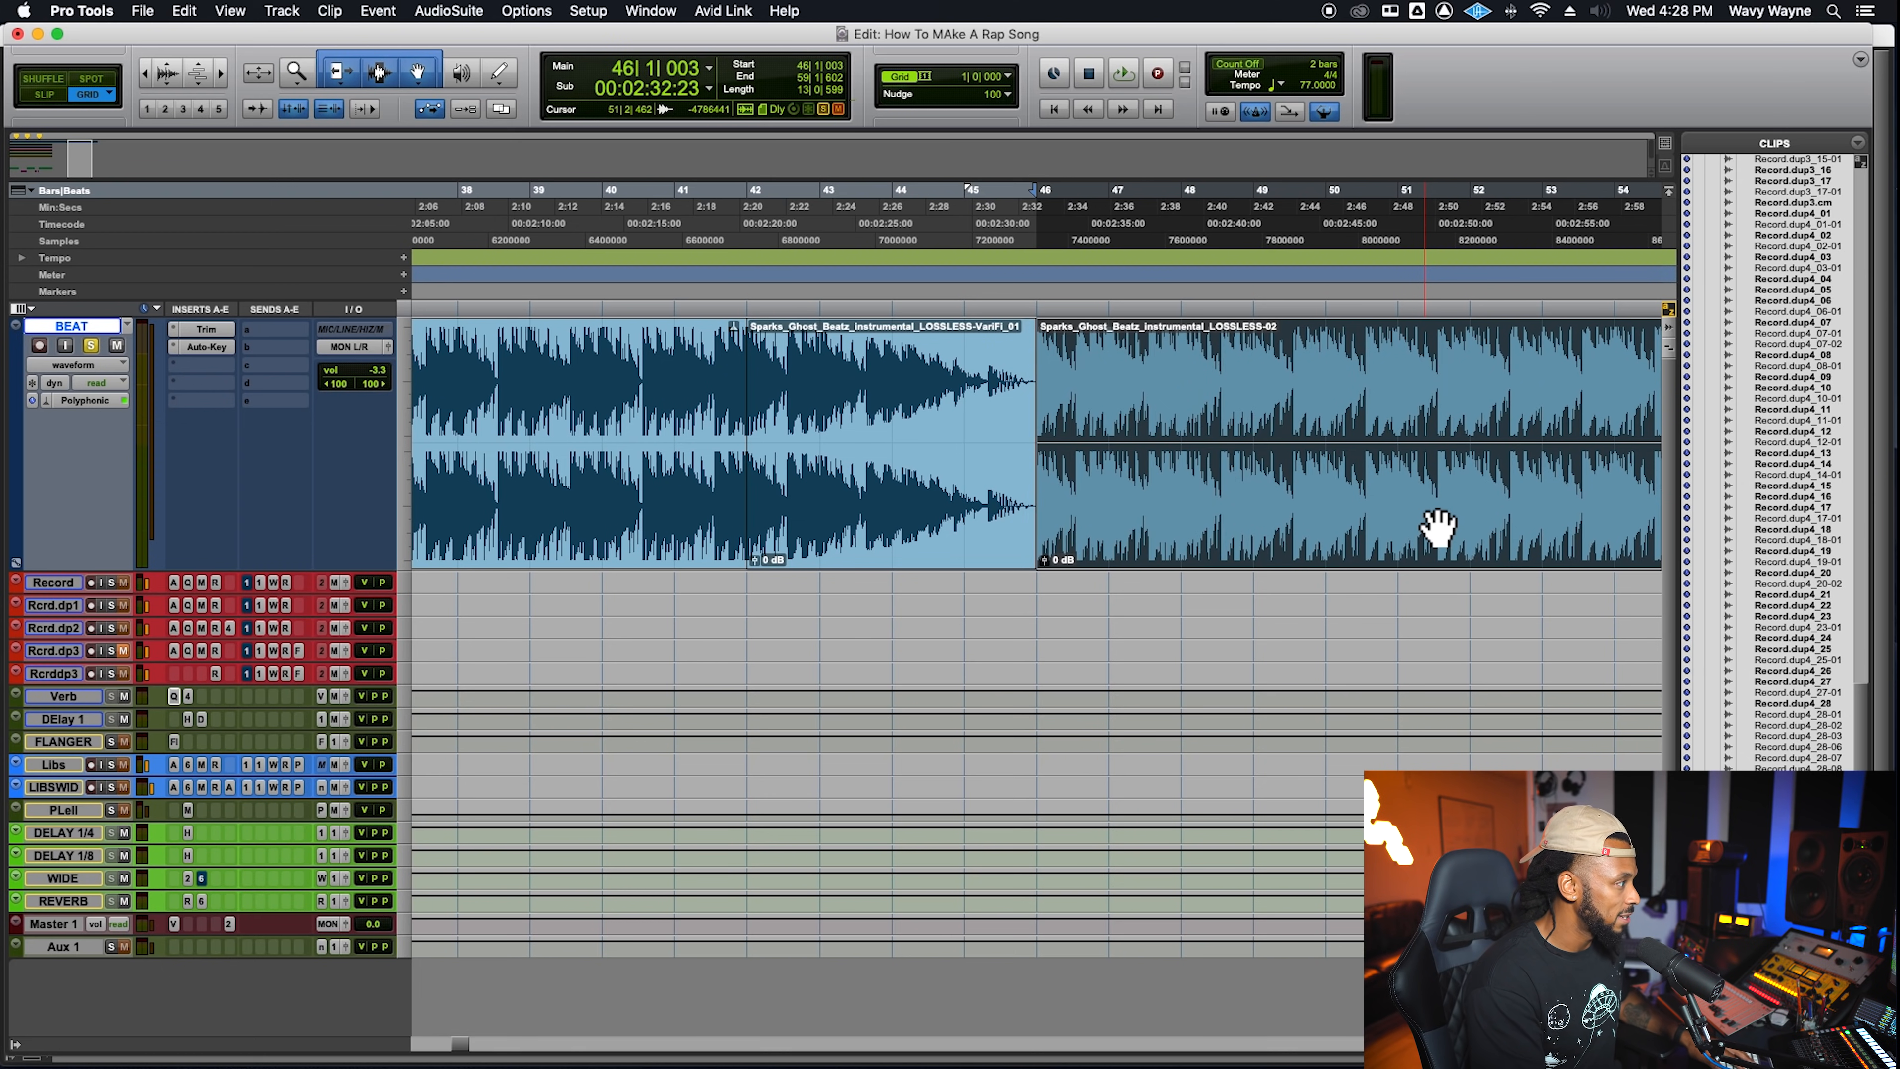
{"action": "key", "text": "super+bracketright"}
{"action": "key", "text": "super+bracketright"}
{"action": "key", "text": "super+bracketright"}
{"action": "key", "text": "super+bracketright"}
{"action": "key", "text": "super+bracketright"}
{"action": "key", "text": "super+bracketright"}
{"action": "key", "text": "KP_Add"}
{"action": "key", "text": "KP_Add"}
{"action": "key", "text": "KP_Add"}
{"action": "key", "text": "KP_Add"}
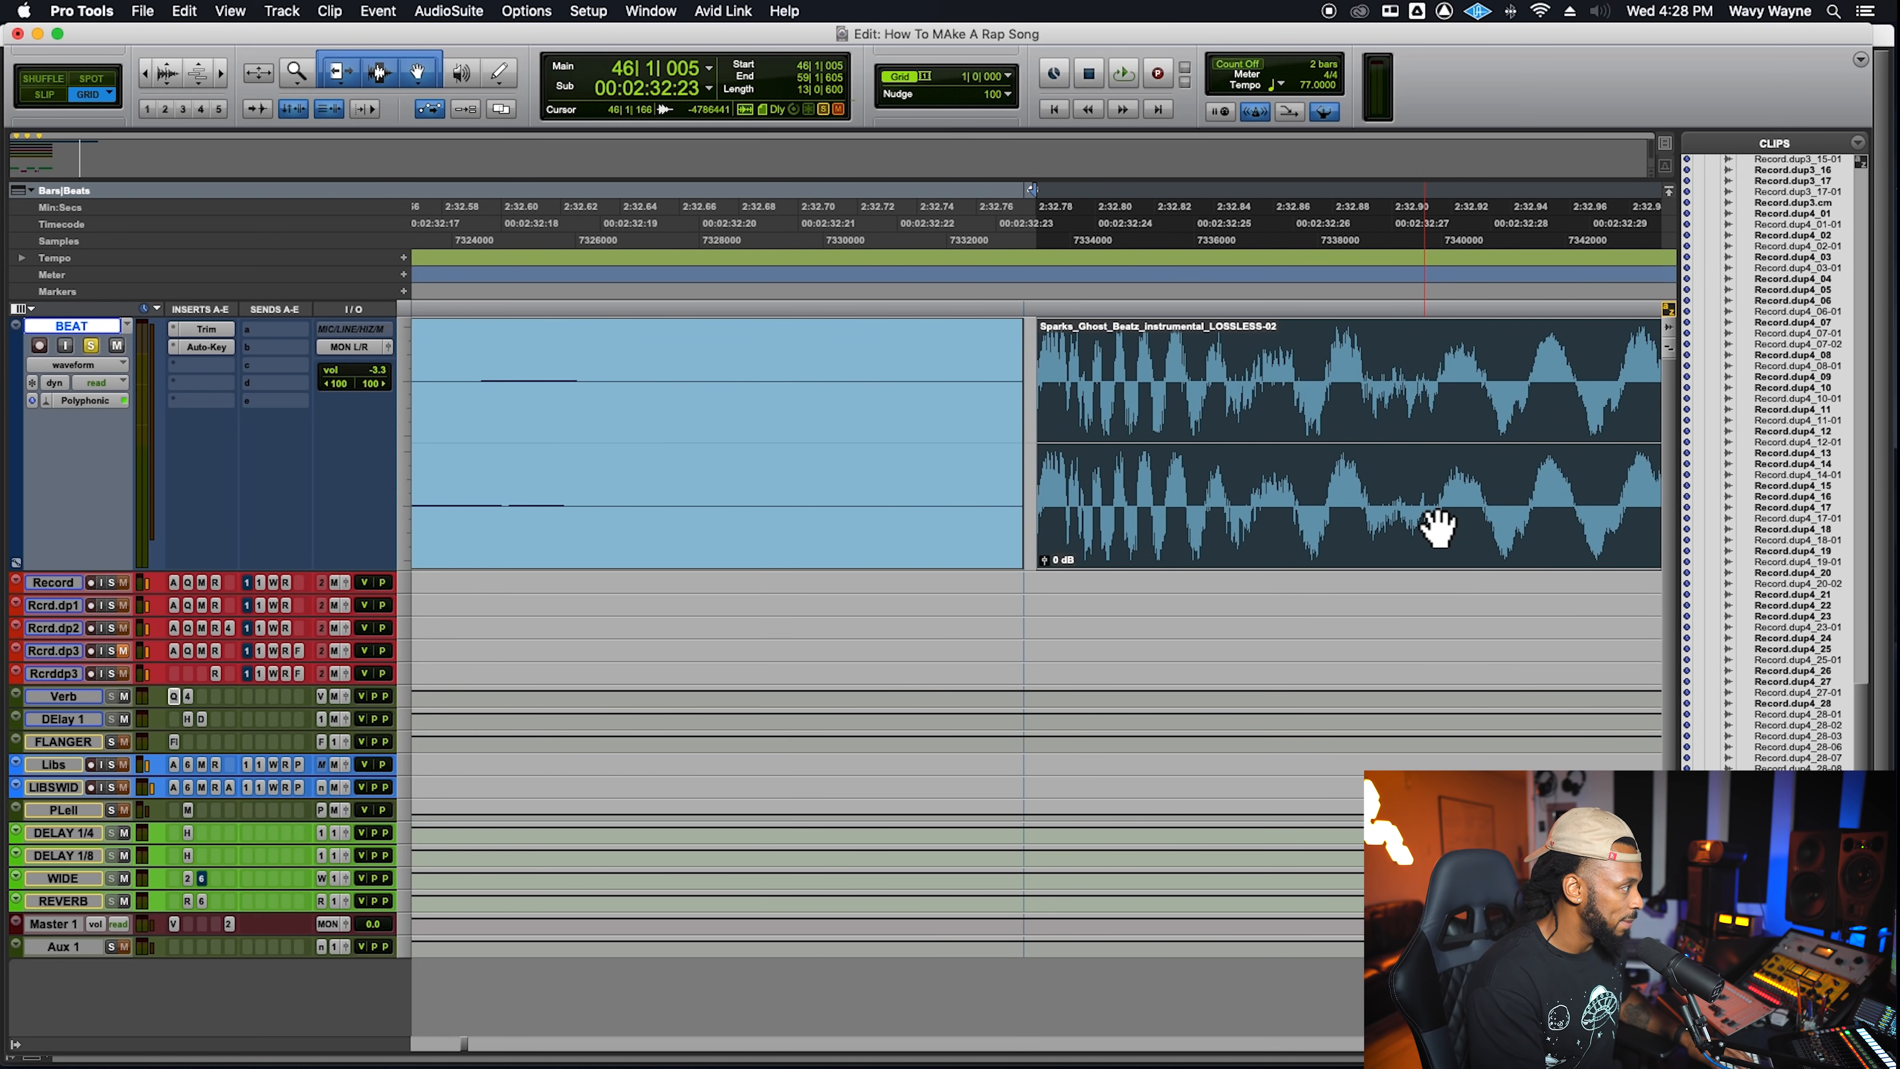
{"action": "key", "text": "super+bracketright"}
{"action": "key", "text": "KP_Add"}
{"action": "key", "text": "KP_Add"}
{"action": "key", "text": "KP_Add"}
{"action": "key", "text": "KP_Add"}
{"action": "key", "text": "KP_Add"}
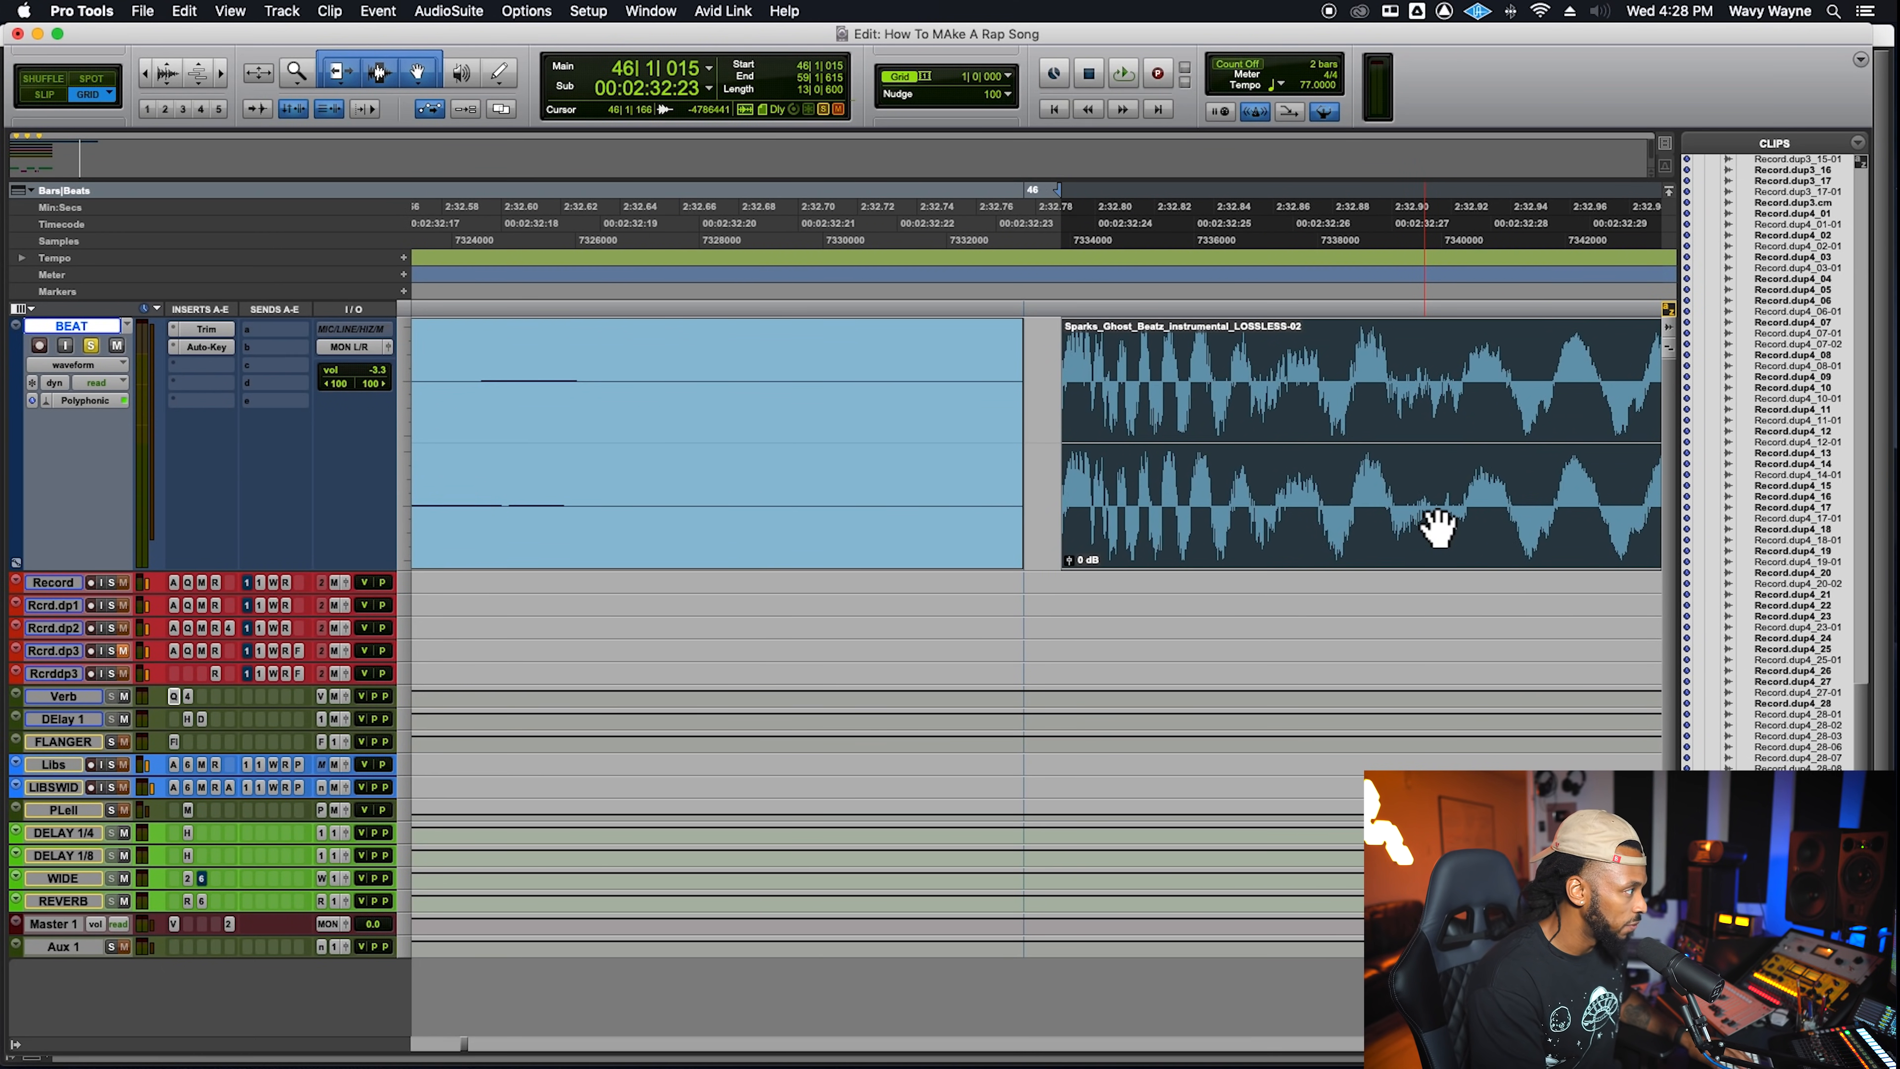
Nudge the selected BEAT clip earlier to 46|1|003
{"action": "key", "text": "KP_Subtract"}
{"action": "key", "text": "KP_Subtract"}
{"action": "key", "text": "KP_Subtract"}
{"action": "key", "text": "KP_Subtract"}
{"action": "key", "text": "KP_Subtract"}
{"action": "key", "text": "KP_Subtract"}
{"action": "key", "text": "KP_Subtract"}
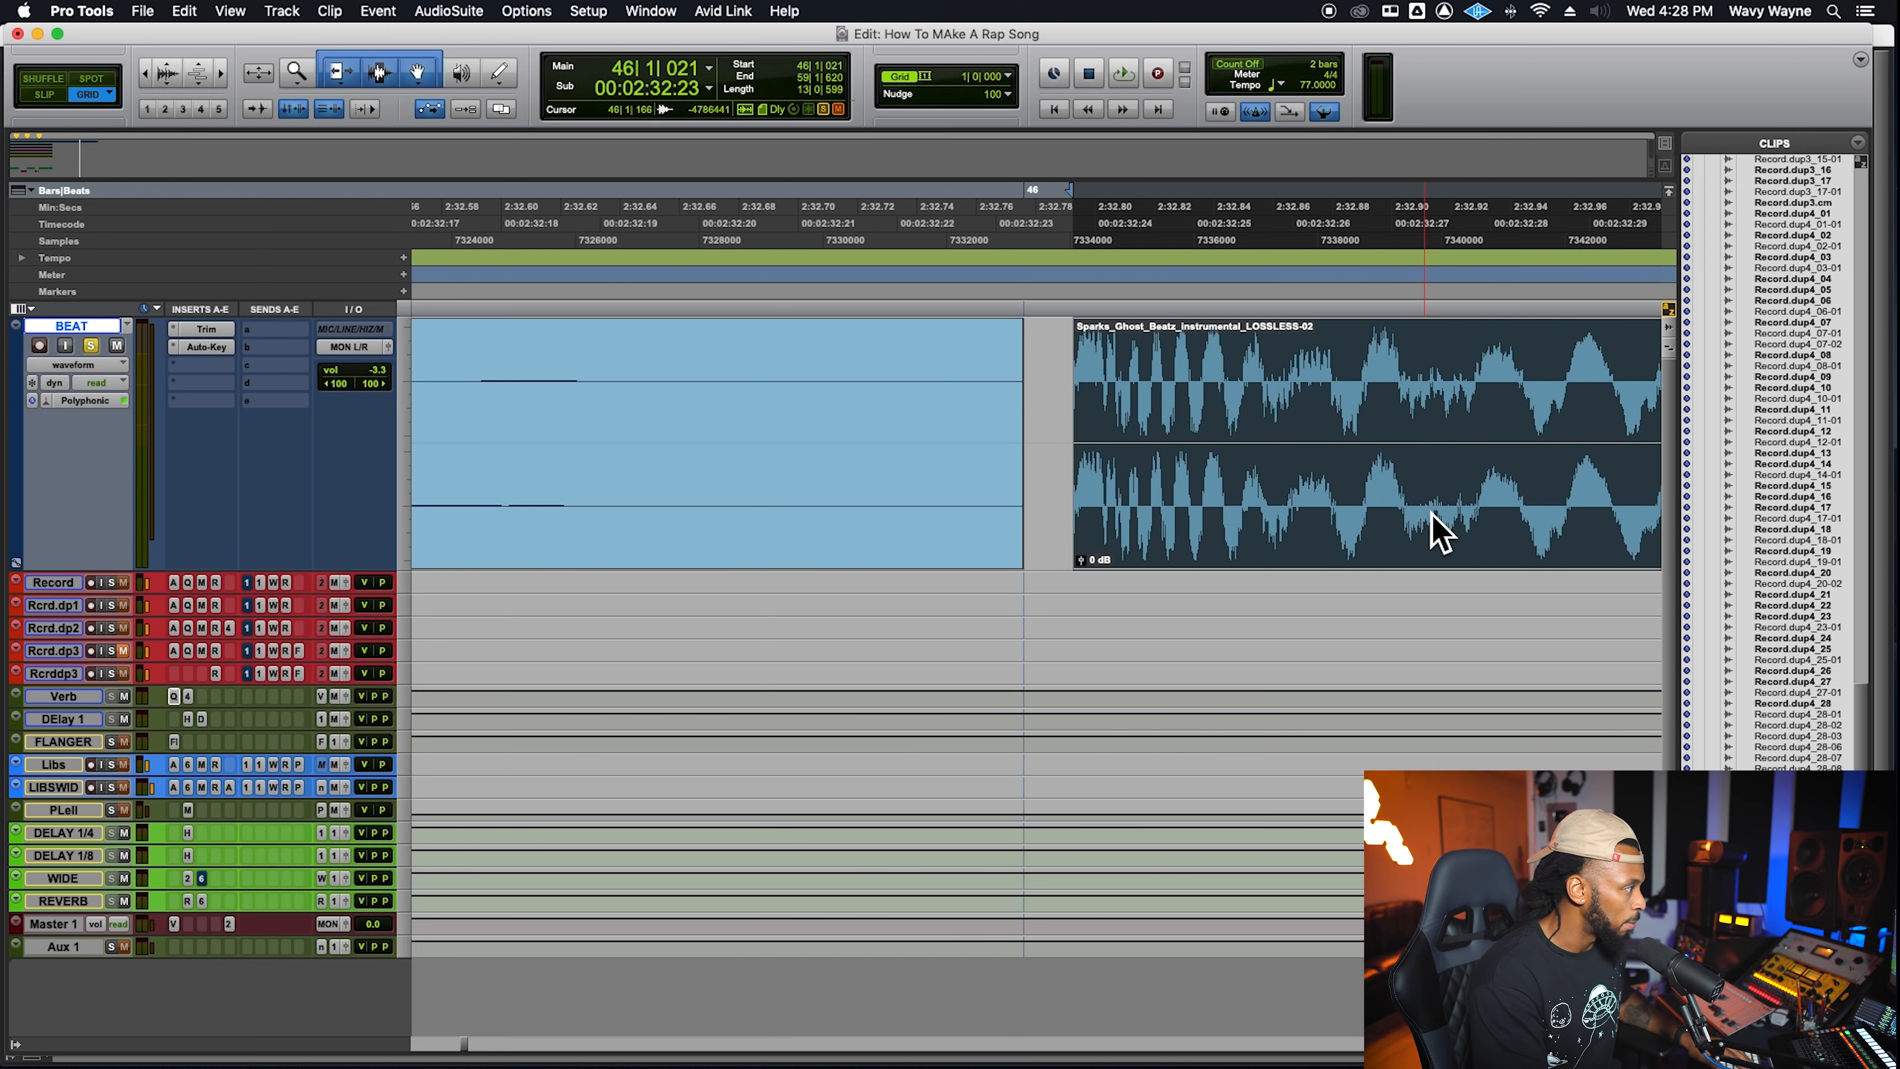
{"action": "key", "text": "KP_Subtract"}
{"action": "key", "text": "KP_Subtract"}
{"action": "key", "text": "KP_Subtract"}
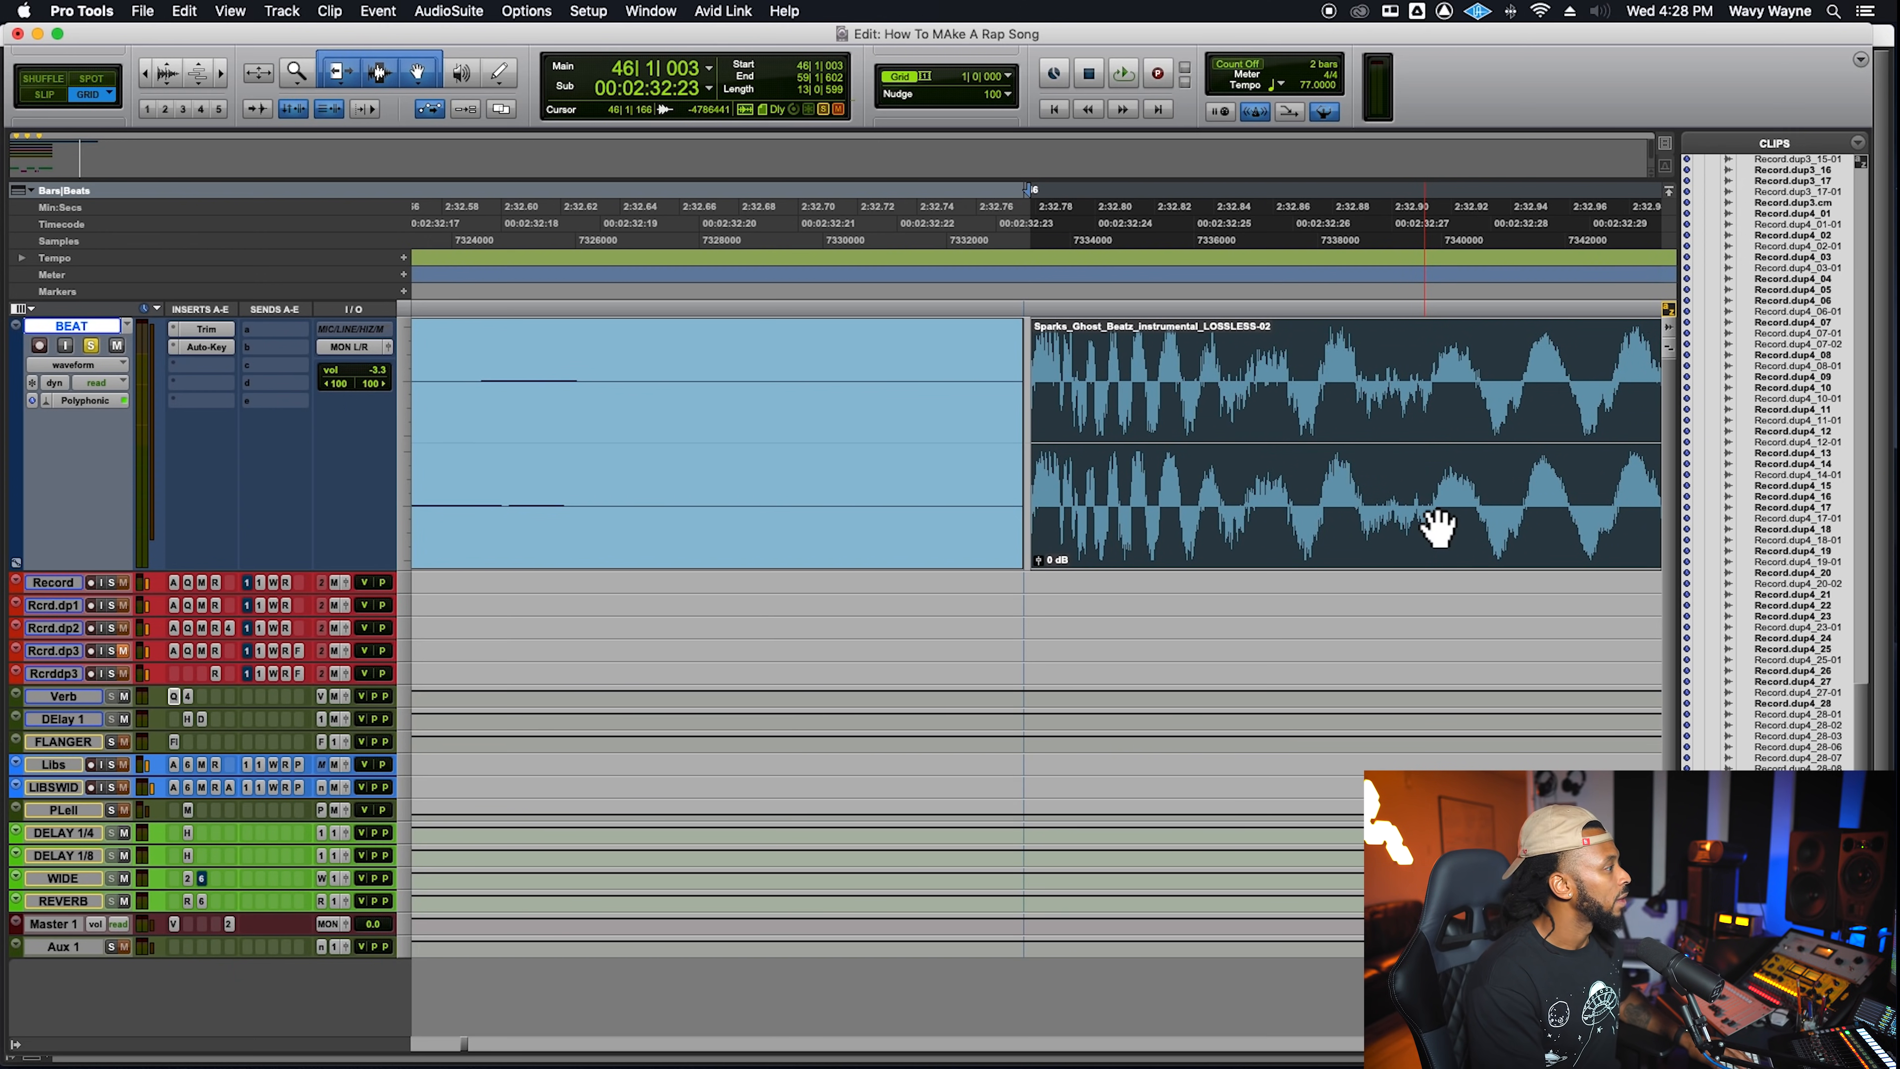
Nudge the selected BEAT clip later to 46|1|013
{"action": "key", "text": "KP_Add"}
{"action": "key", "text": "KP_Add"}
{"action": "key", "text": "KP_Add"}
{"action": "key", "text": "KP_Add"}
{"action": "key", "text": "KP_Add"}
{"action": "key", "text": "KP_Add"}
{"action": "key", "text": "KP_Add"}
{"action": "key", "text": "KP_Add"}
{"action": "key", "text": "KP_Add"}
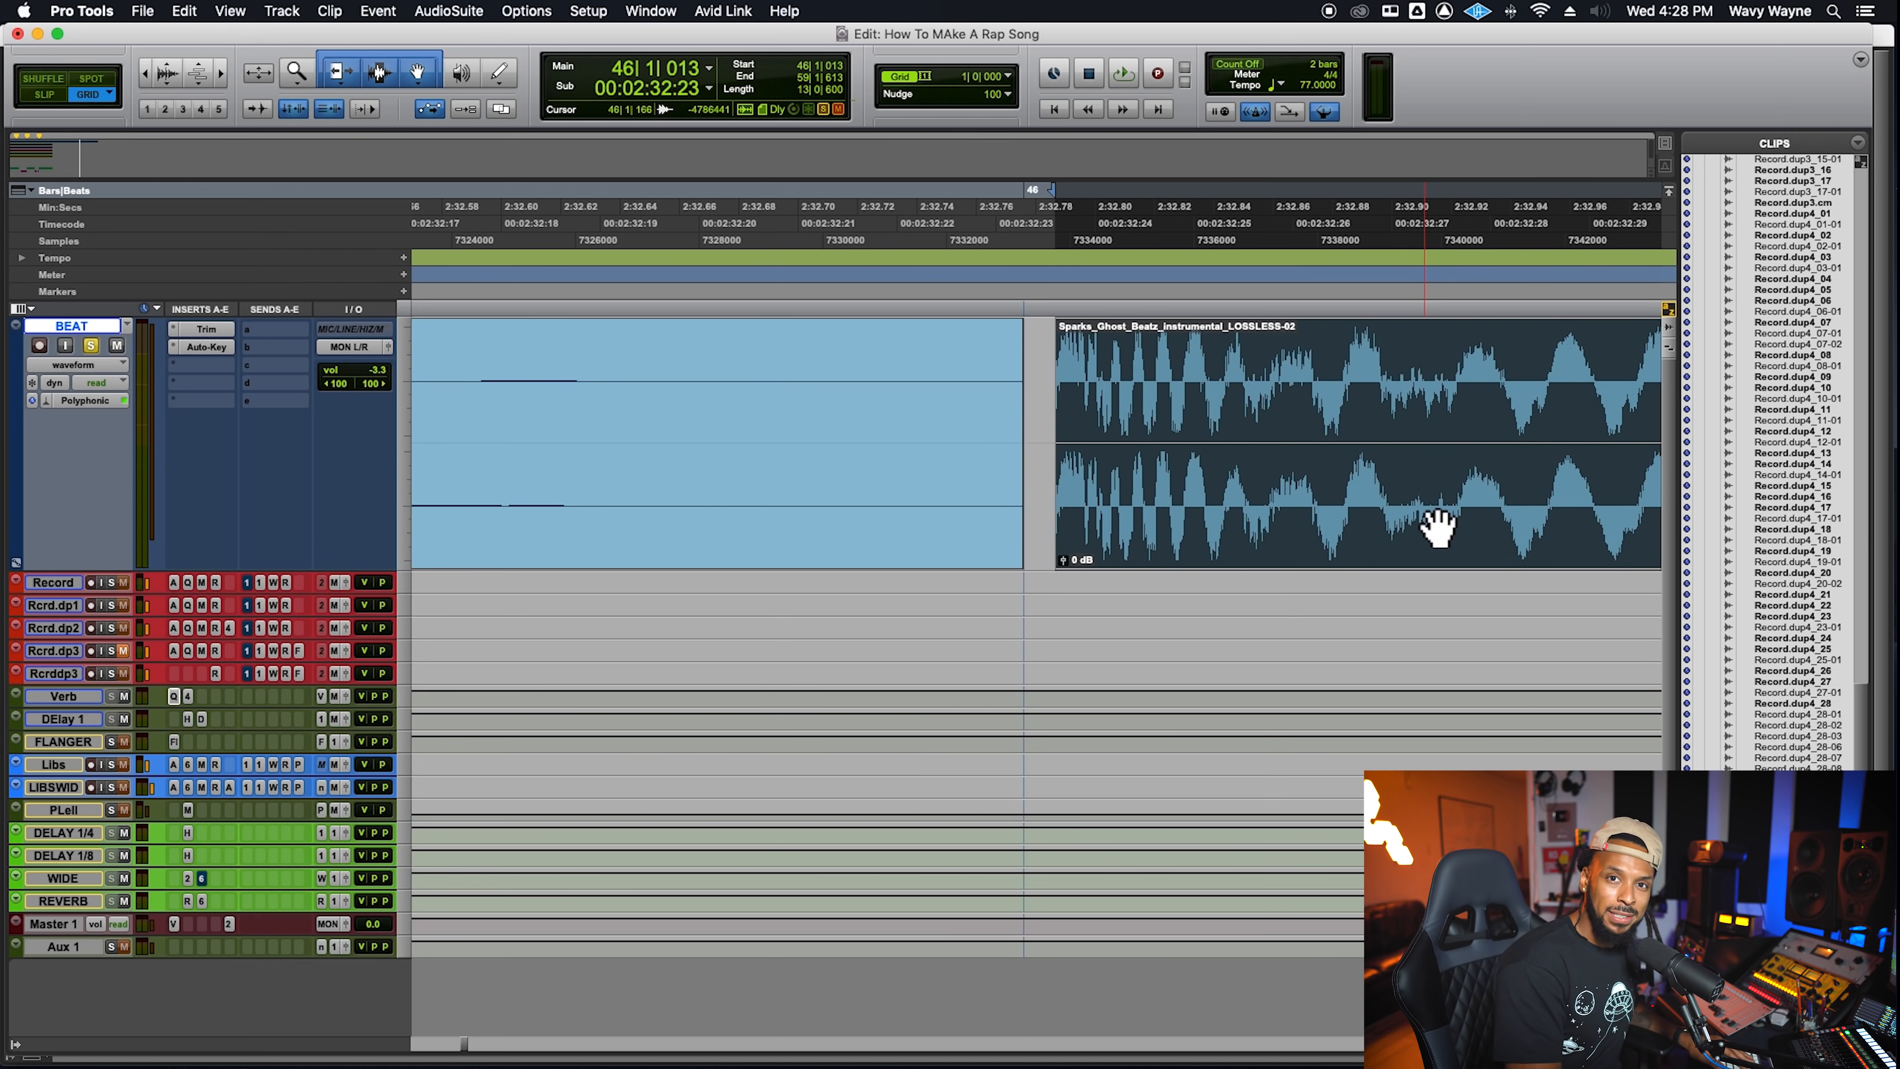
Nudge the selected BEAT clip earlier until it starts at 46|1|000
{"action": "key", "text": "KP_Subtract"}
{"action": "key", "text": "KP_Subtract"}
{"action": "key", "text": "KP_Subtract"}
{"action": "key", "text": "KP_Subtract"}
{"action": "key", "text": "KP_Subtract"}
{"action": "key", "text": "KP_Subtract"}
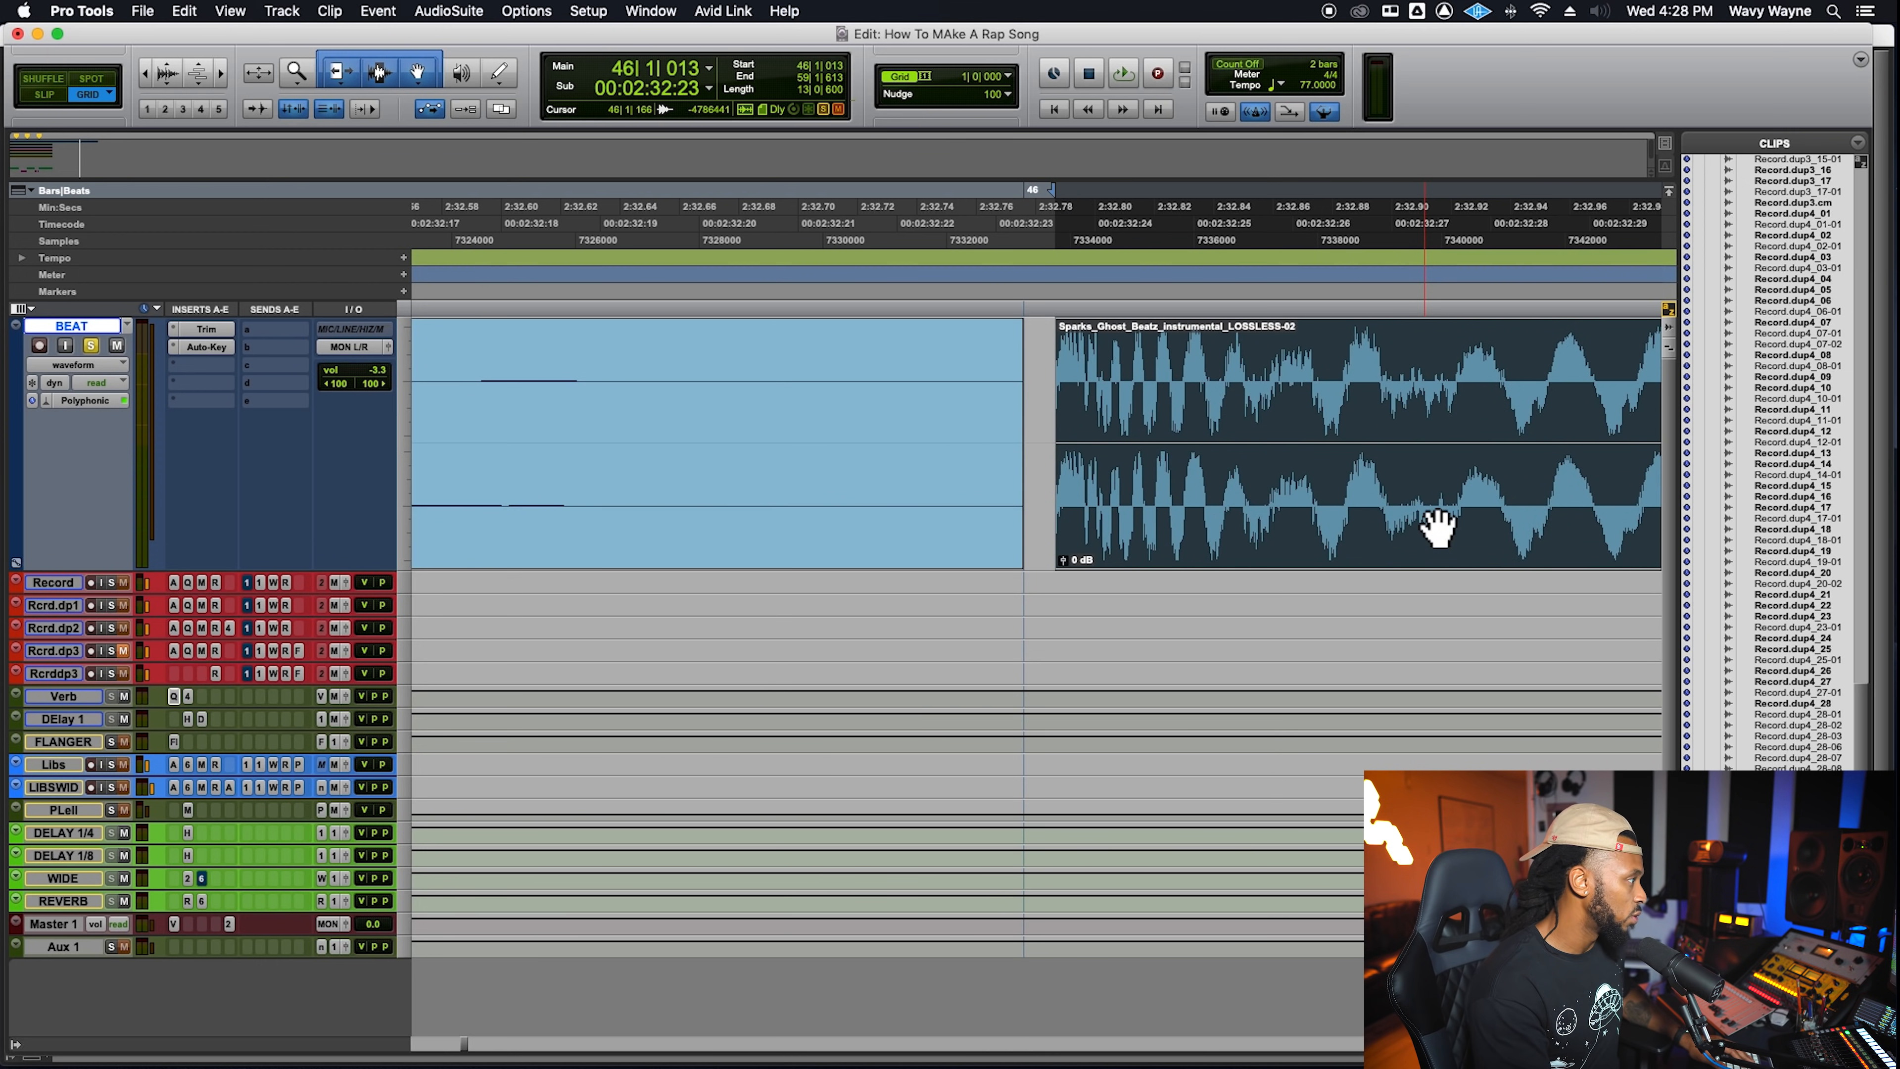
{"action": "key", "text": "KP_Subtract"}
{"action": "key", "text": "KP_Add"}
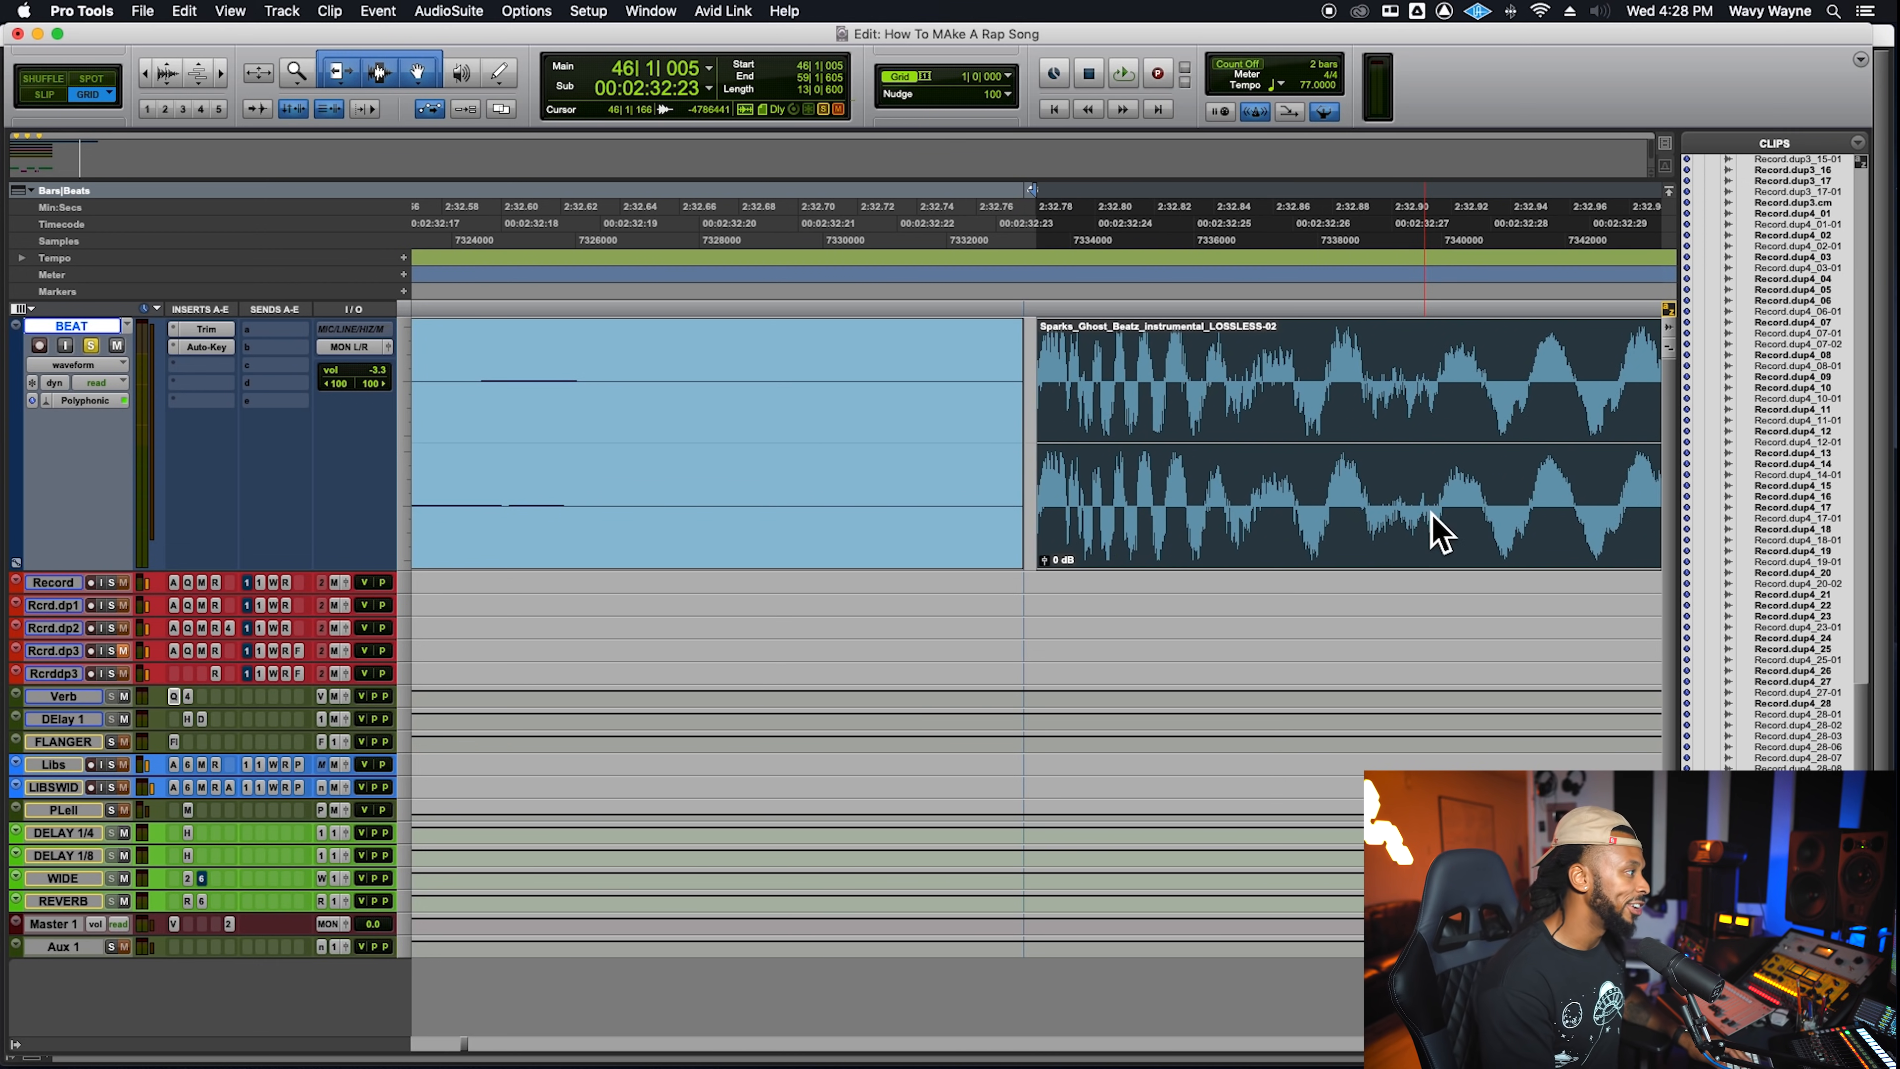
{"action": "key", "text": "KP_Subtract"}
{"action": "key", "text": "KP_Subtract"}
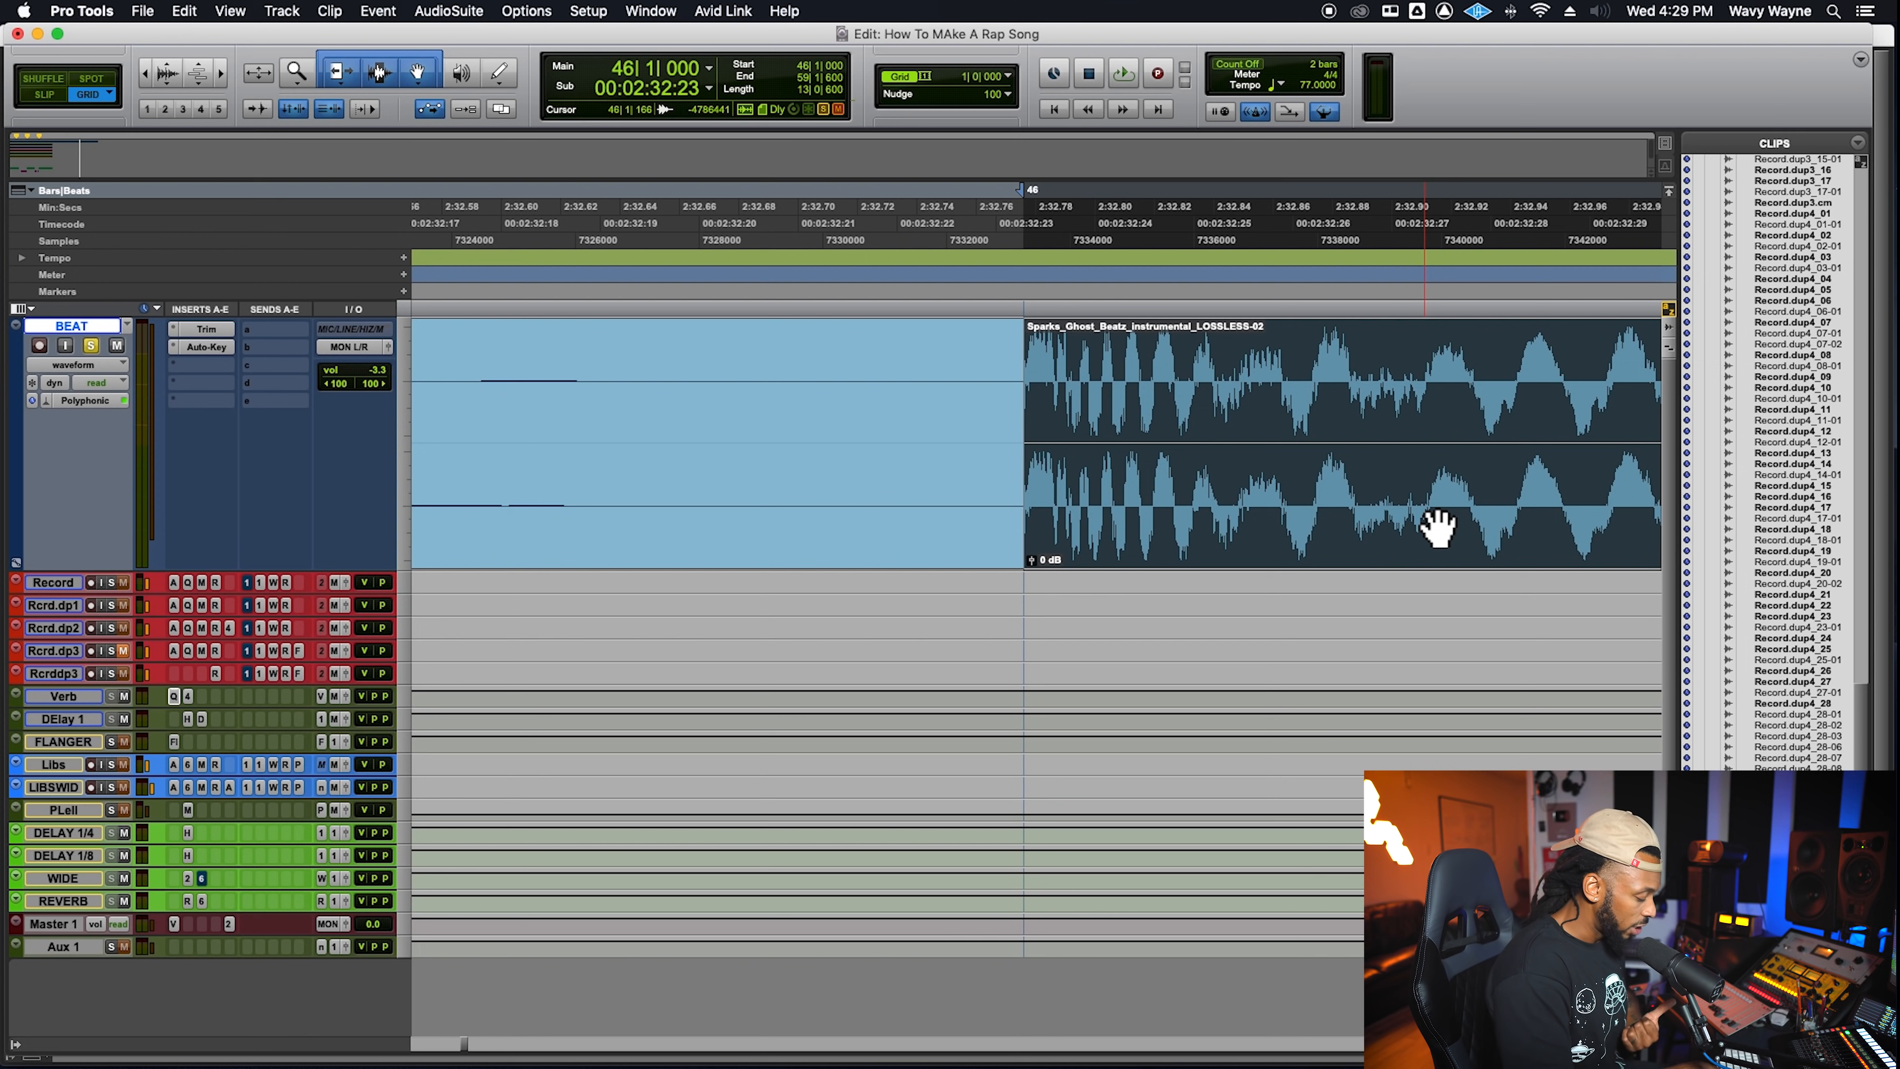
Nudge the BEAT clip slightly earlier to 45|4|957, and move it forward again to 46|1|008
{"action": "key", "text": "KP_Subtract"}
{"action": "key", "text": "KP_Subtract"}
{"action": "key", "text": "KP_Subtract"}
{"action": "key", "text": "KP_Subtract"}
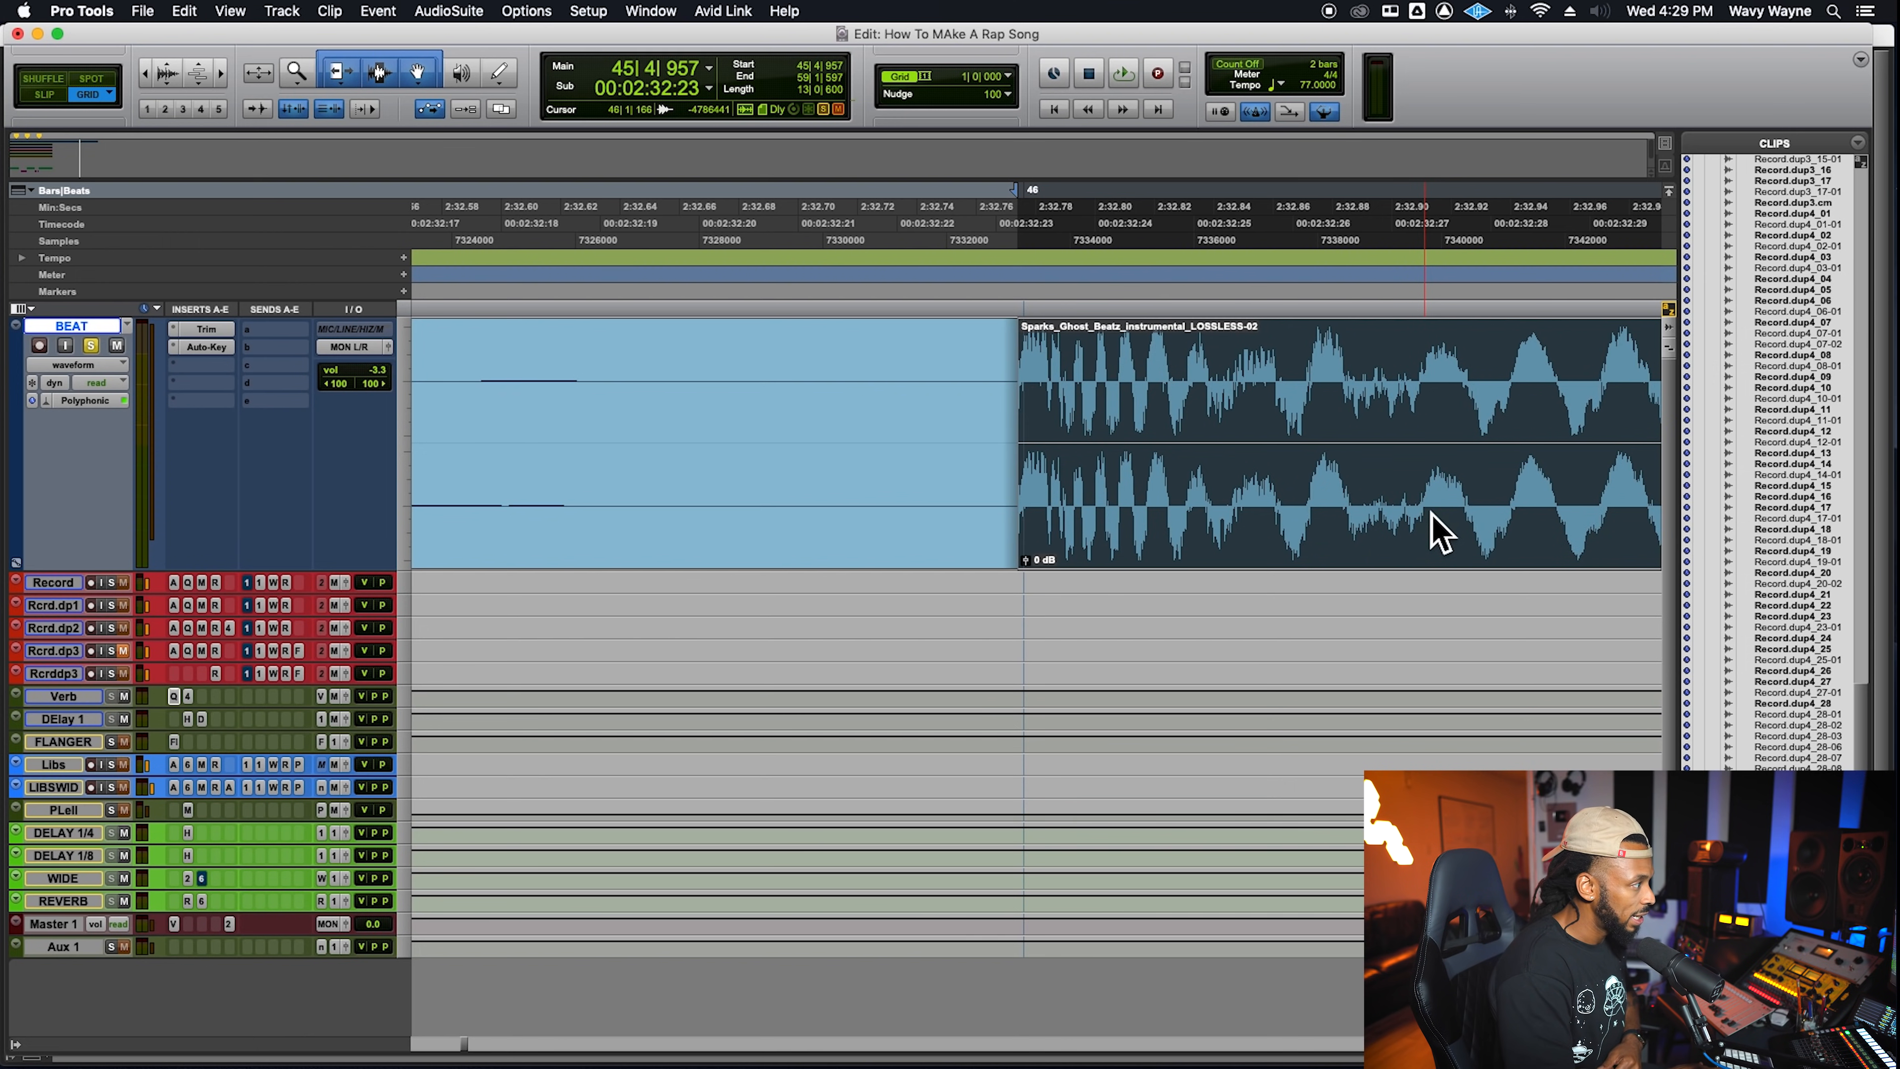
{"action": "key", "text": "KP_Add"}
{"action": "key", "text": "KP_Add"}
{"action": "key", "text": "KP_Add"}
{"action": "key", "text": "KP_Add"}
{"action": "key", "text": "KP_Add"}
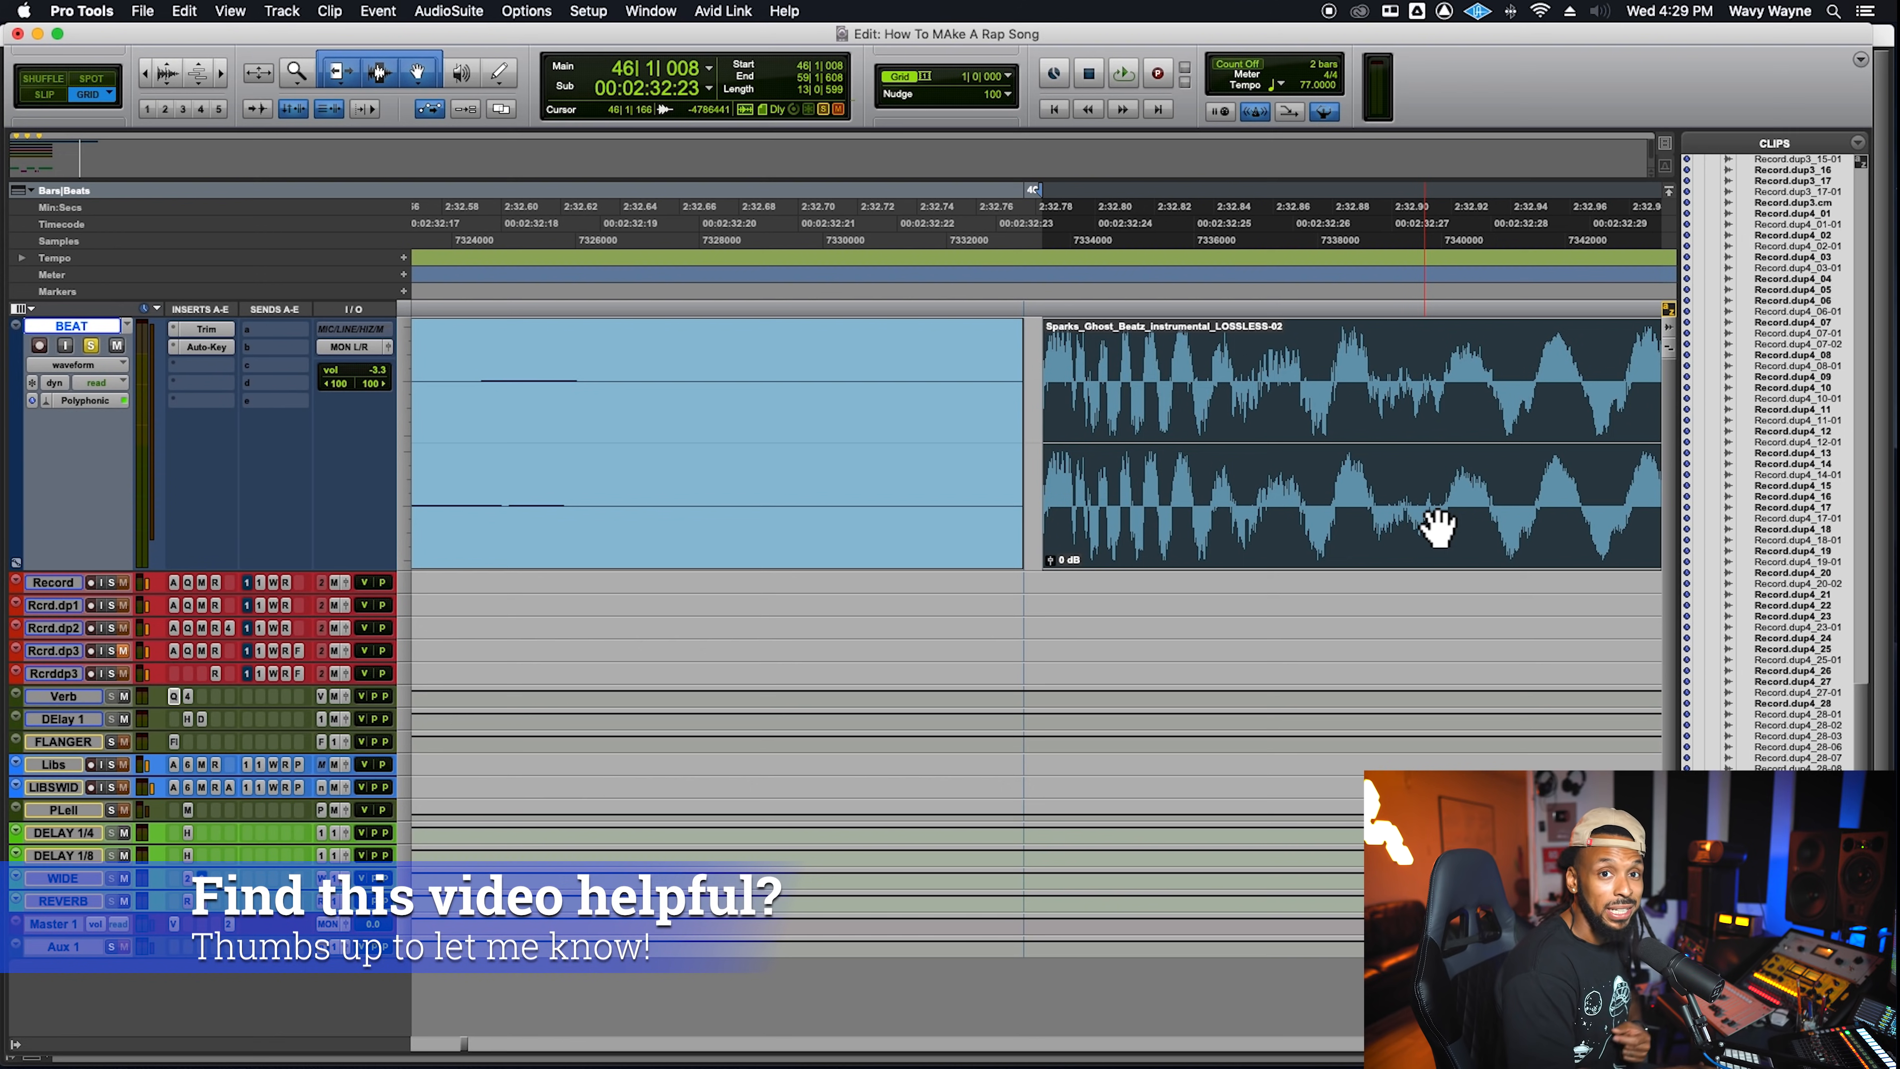
Nudge the BEAT clip well before bar 46, to 45|4|865, and return it to 46|1|008
{"action": "key", "text": "KP_Subtract"}
{"action": "key", "text": "KP_Subtract"}
{"action": "key", "text": "KP_Subtract"}
{"action": "key", "text": "KP_Subtract"}
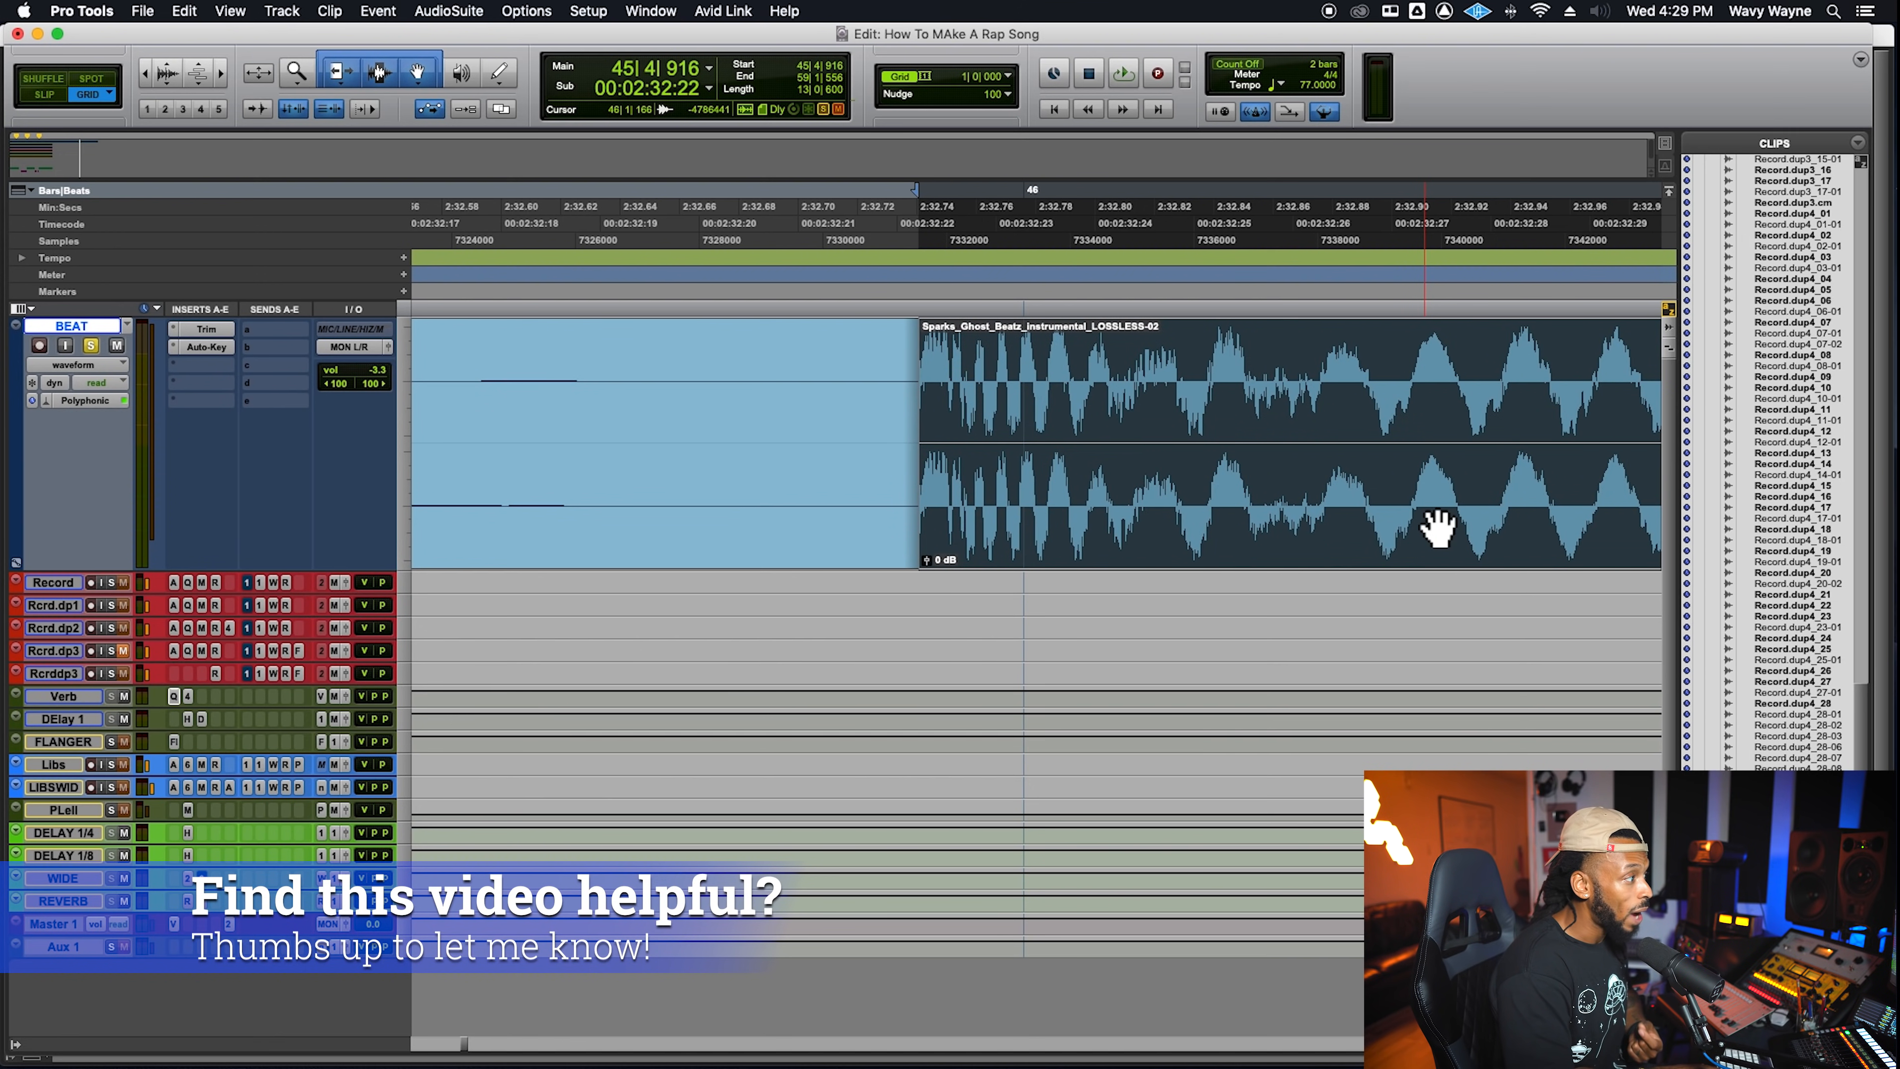
{"action": "key", "text": "KP_Subtract"}
{"action": "key", "text": "KP_Subtract"}
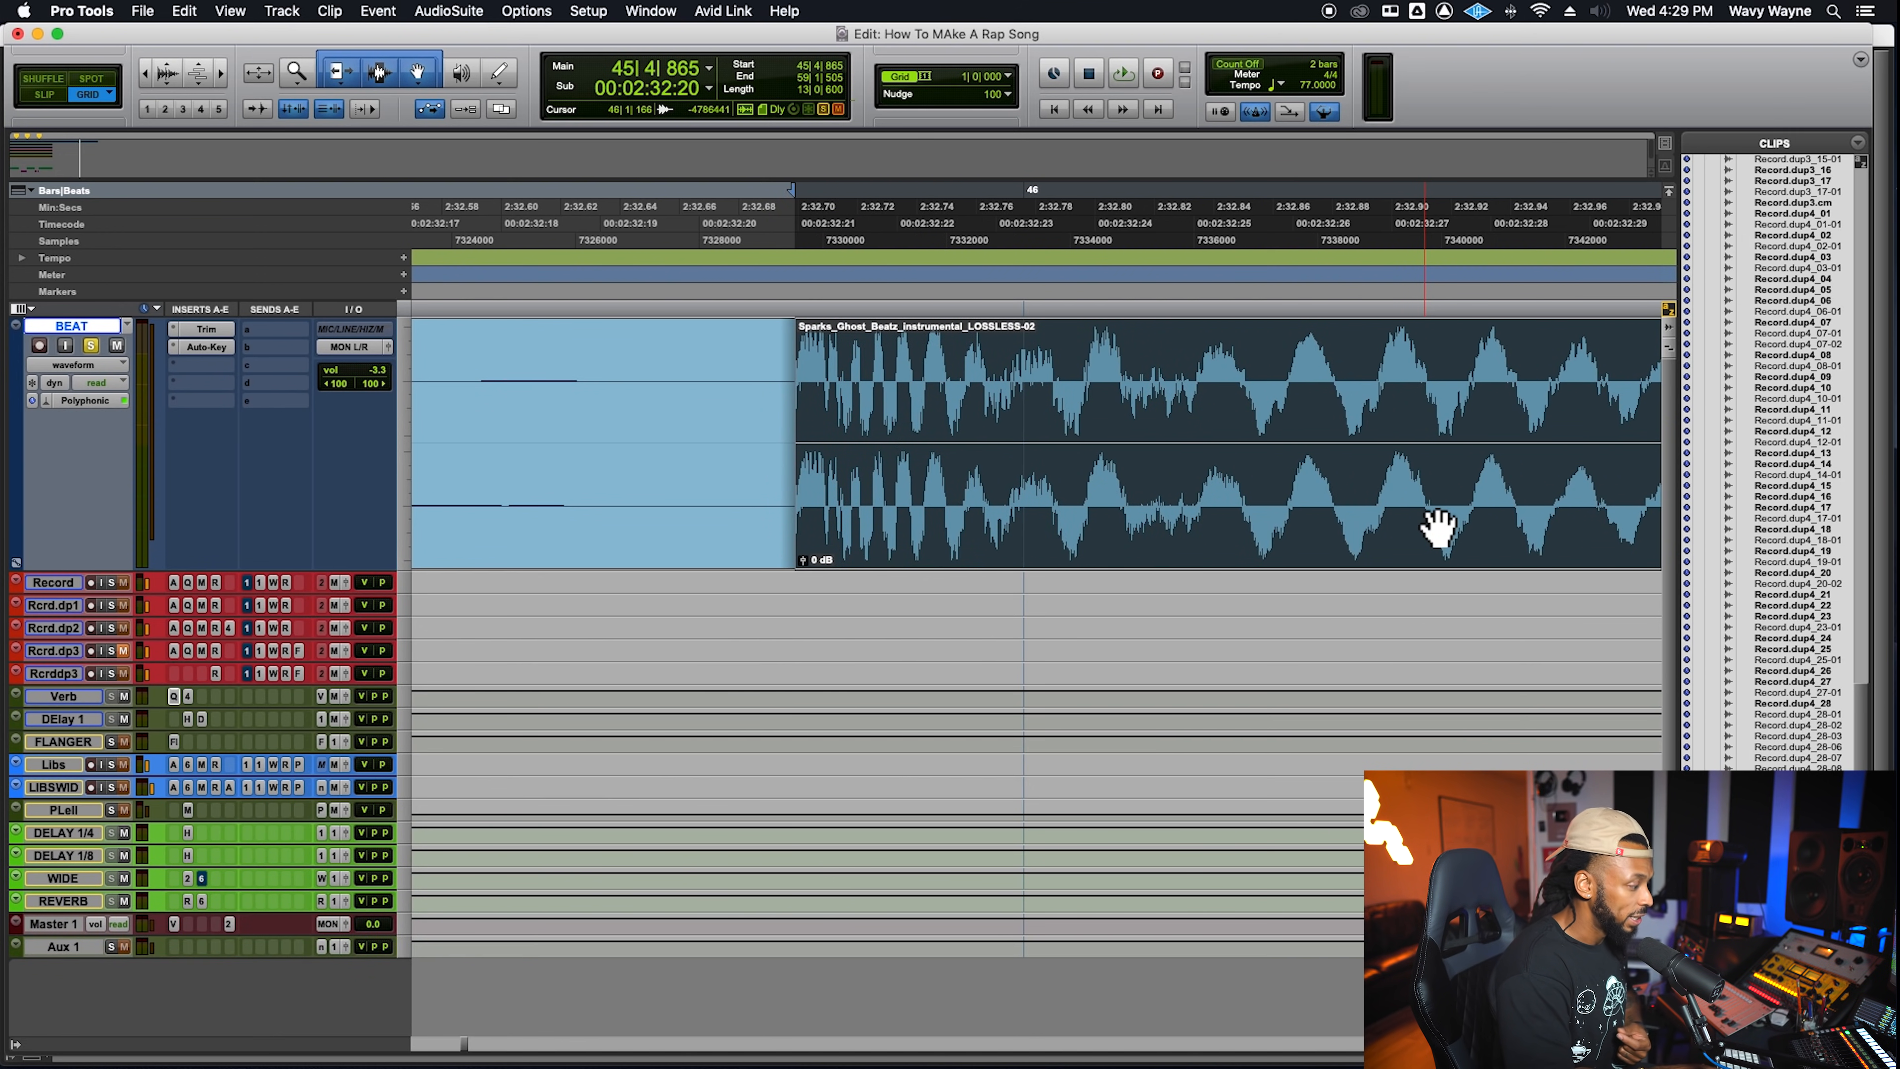
{"action": "key", "text": "KP_Add"}
{"action": "key", "text": "KP_Add"}
{"action": "key", "text": "KP_Add"}
{"action": "key", "text": "KP_Add"}
{"action": "key", "text": "KP_Add"}
{"action": "key", "text": "KP_Add"}
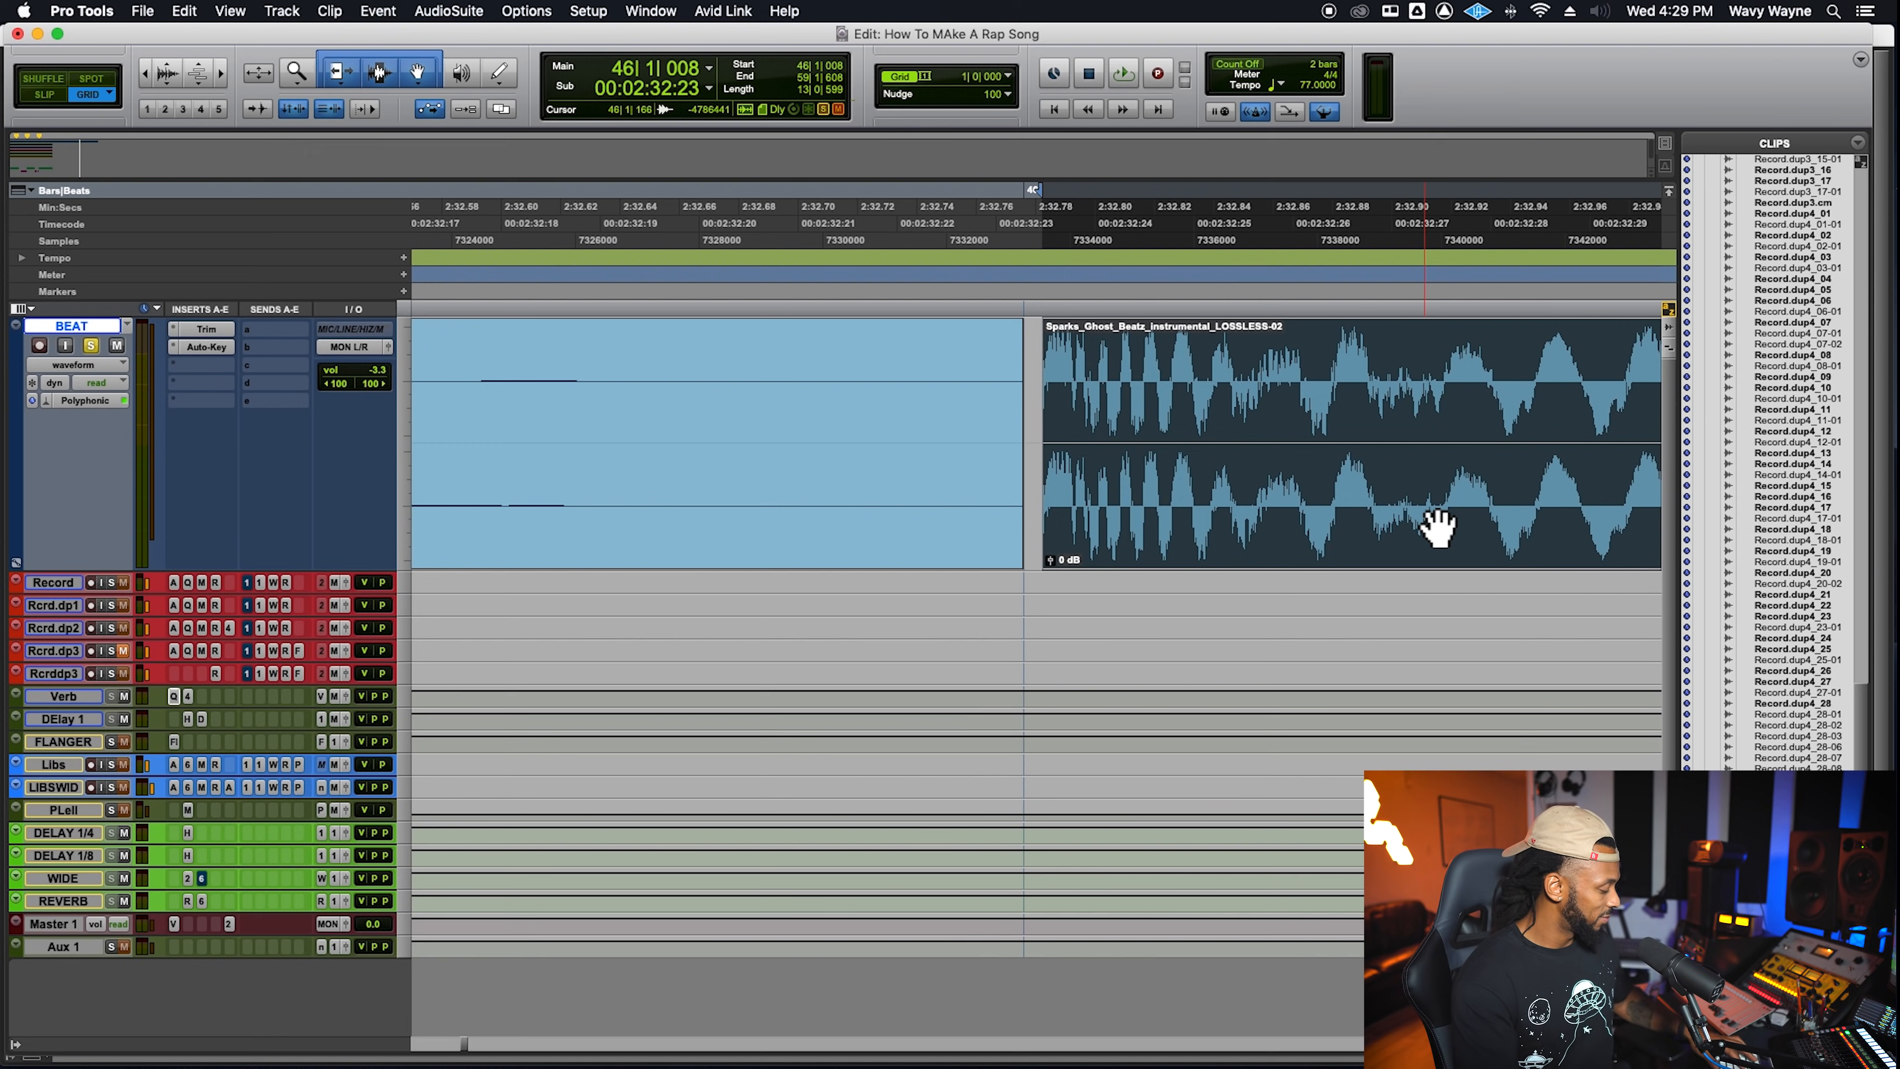
{"action": "key", "text": "KP_Subtract"}
{"action": "key", "text": "KP_Subtract"}
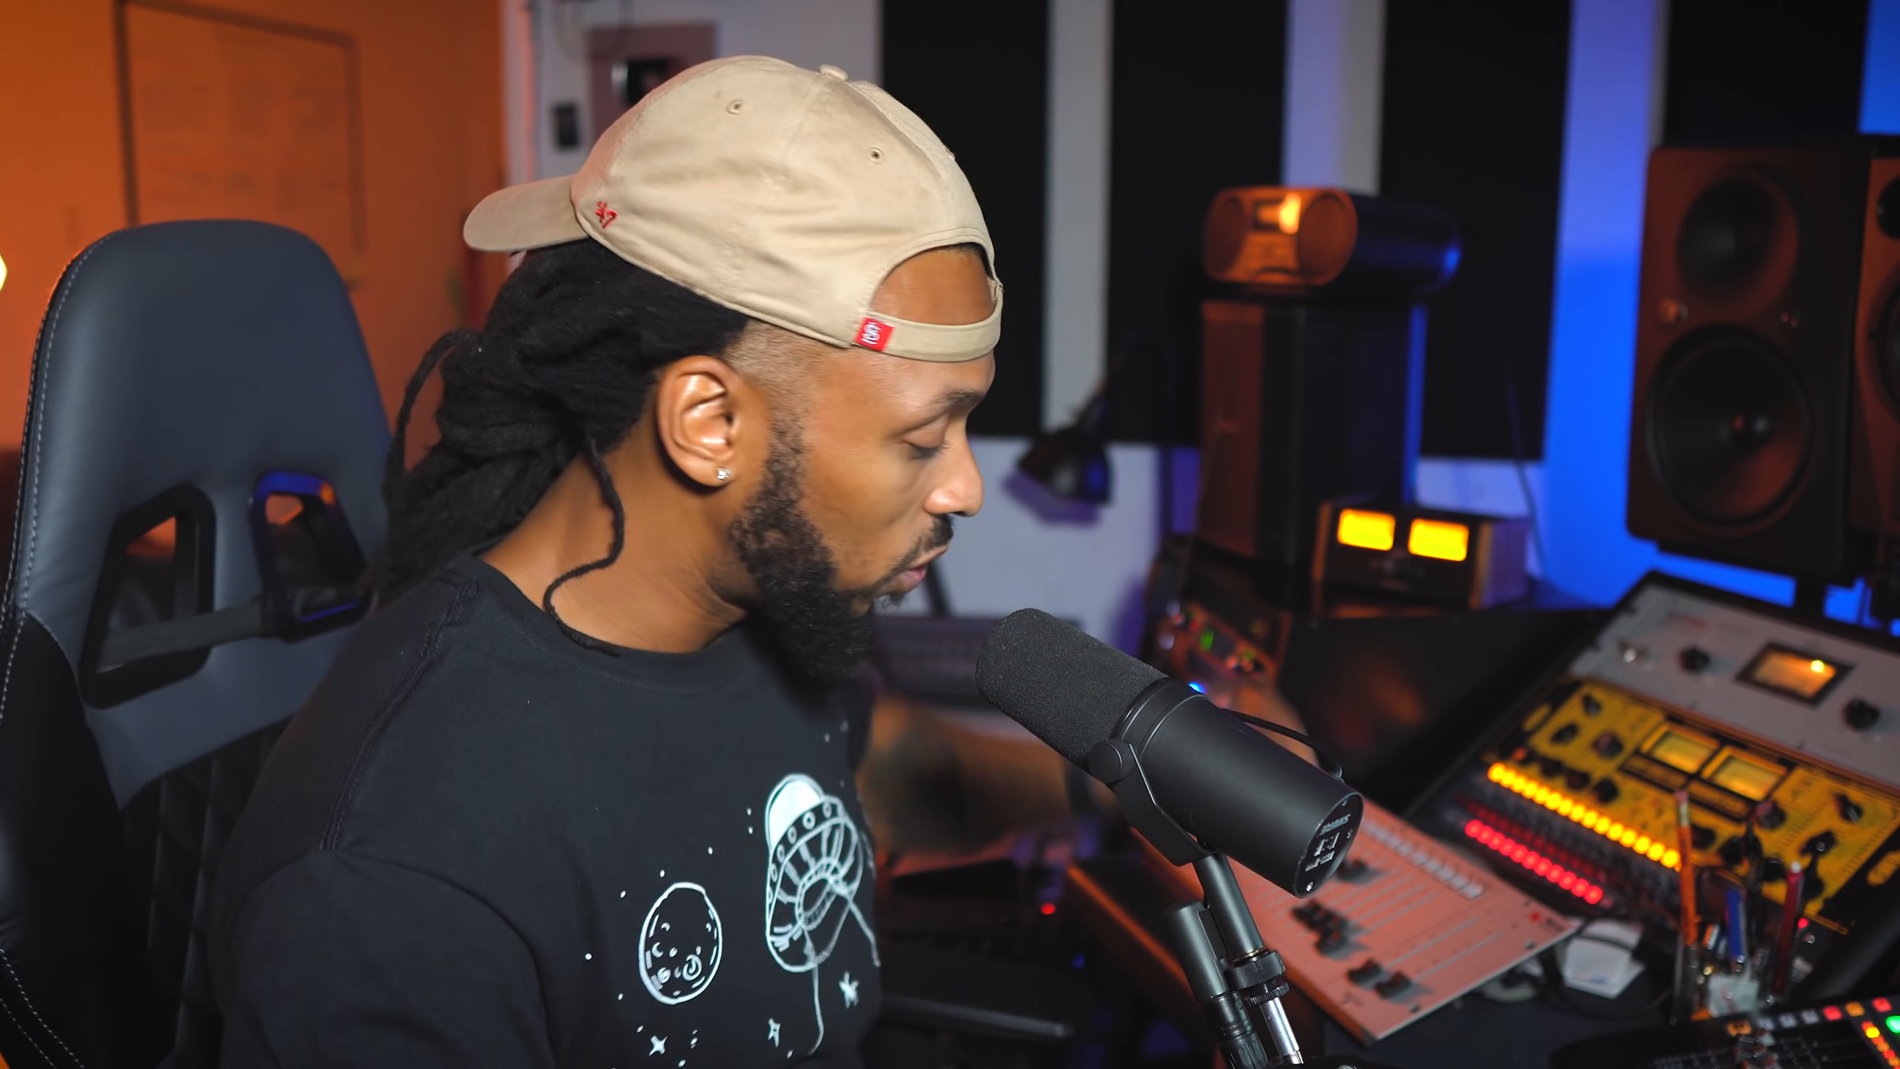
Deselect the nudged clip and place the edit cursor at bar 35 on the BEAT track
{"action": "key", "text": "r"}
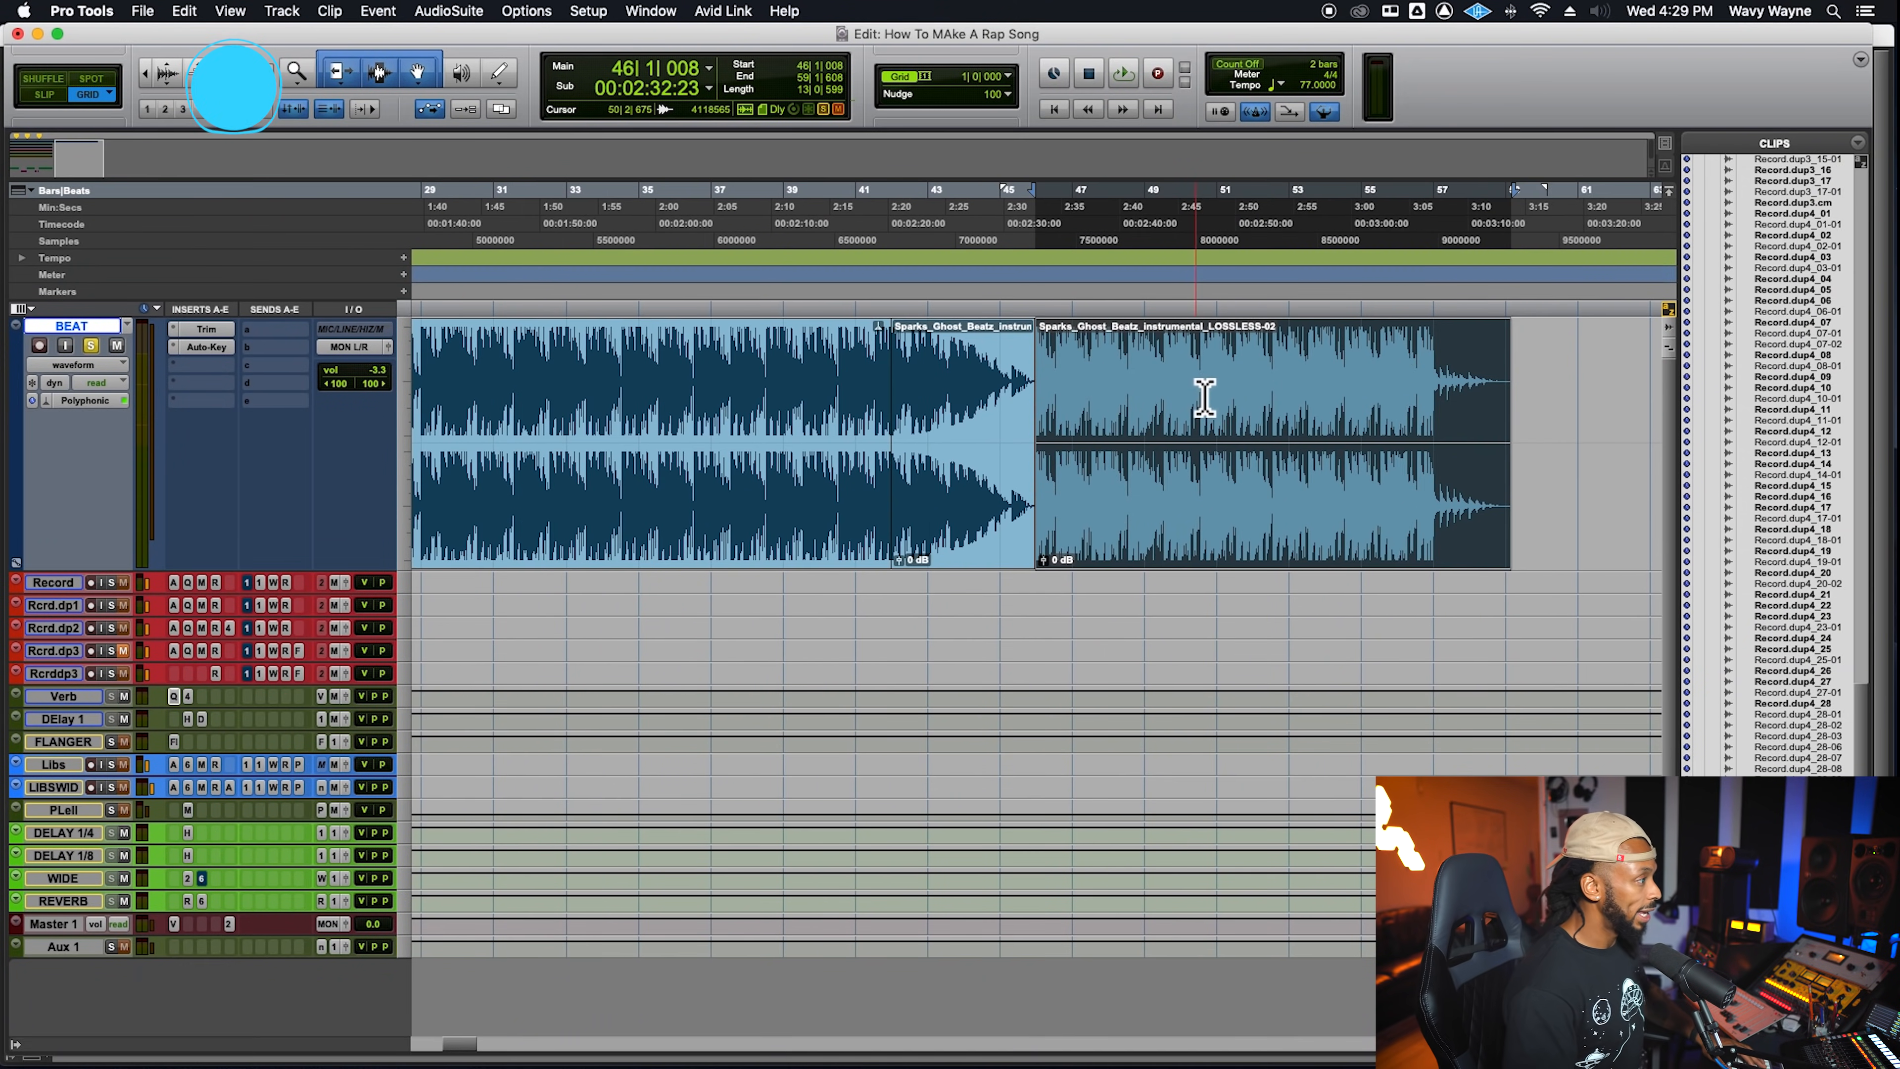
{"action": "left_click", "coordinate": [1197, 413]}
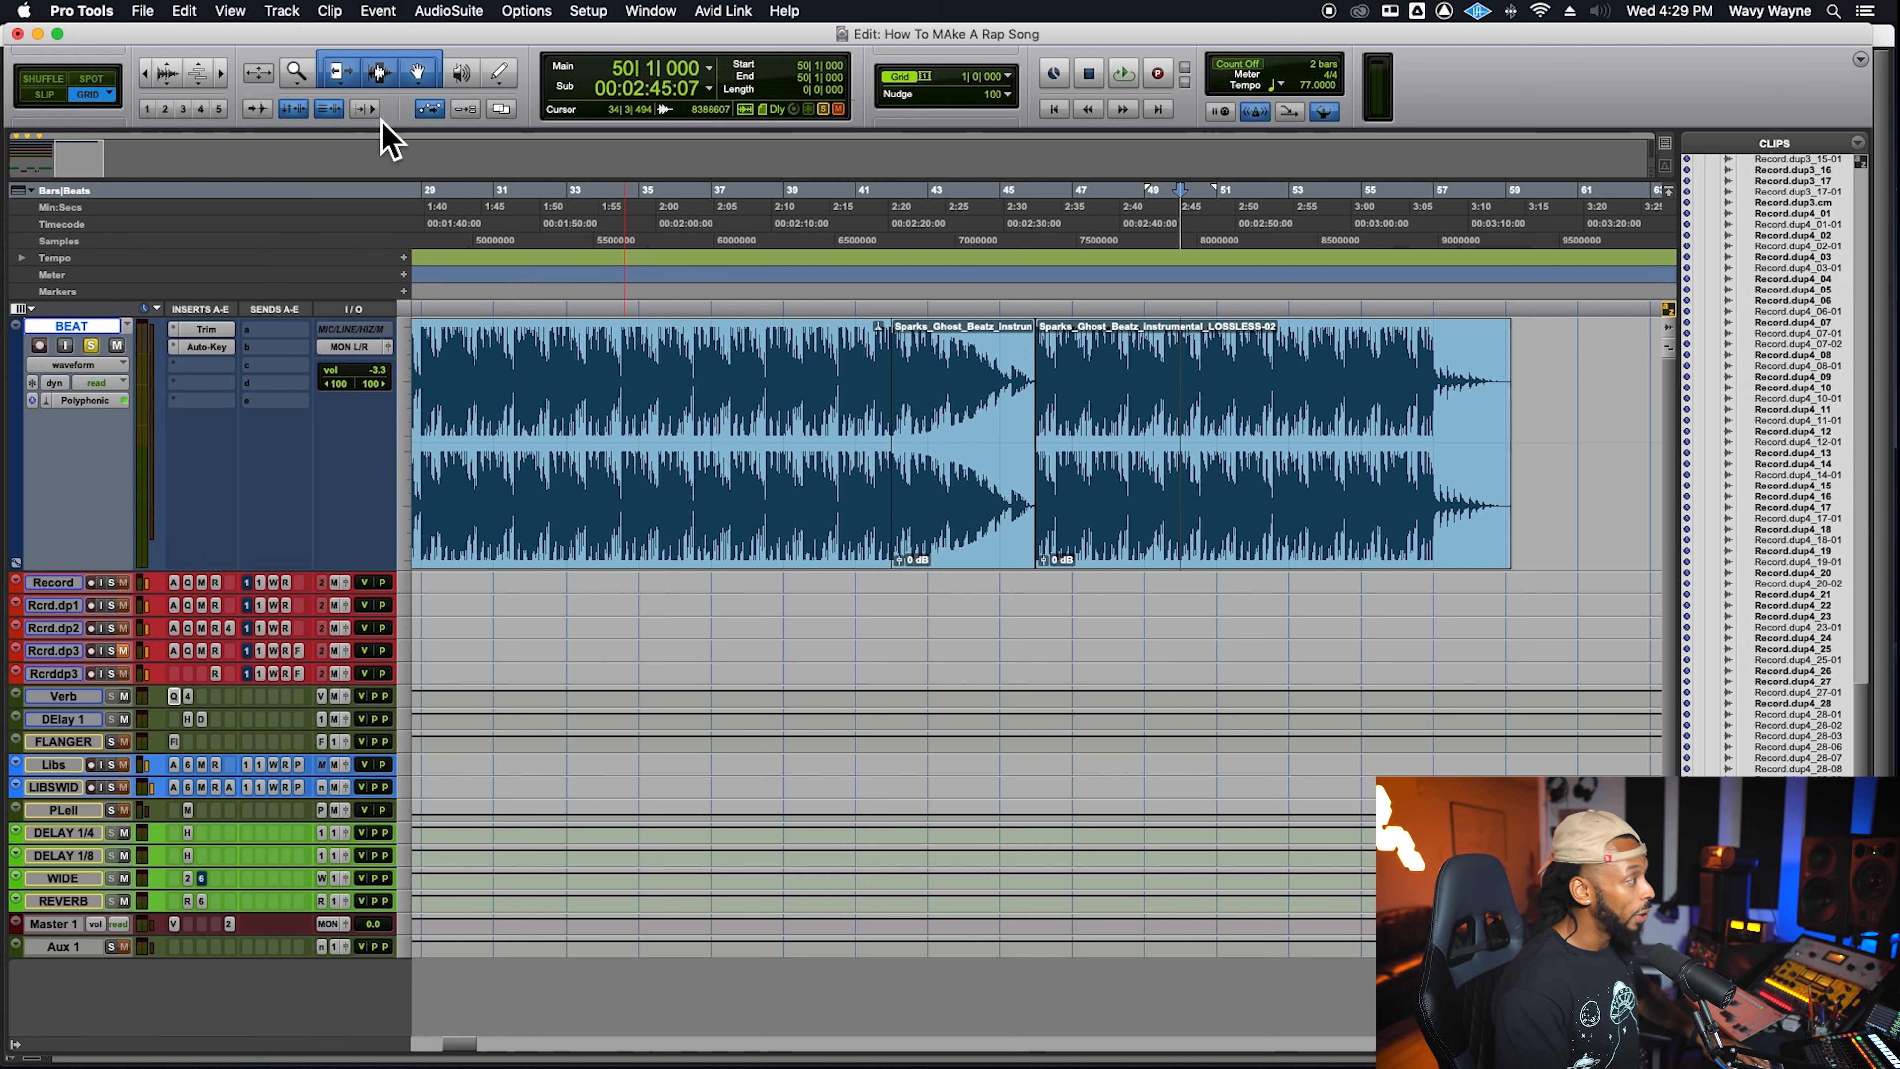
{"action": "left_click", "coordinate": [643, 350]}
{"action": "key", "text": "super+bracketright"}
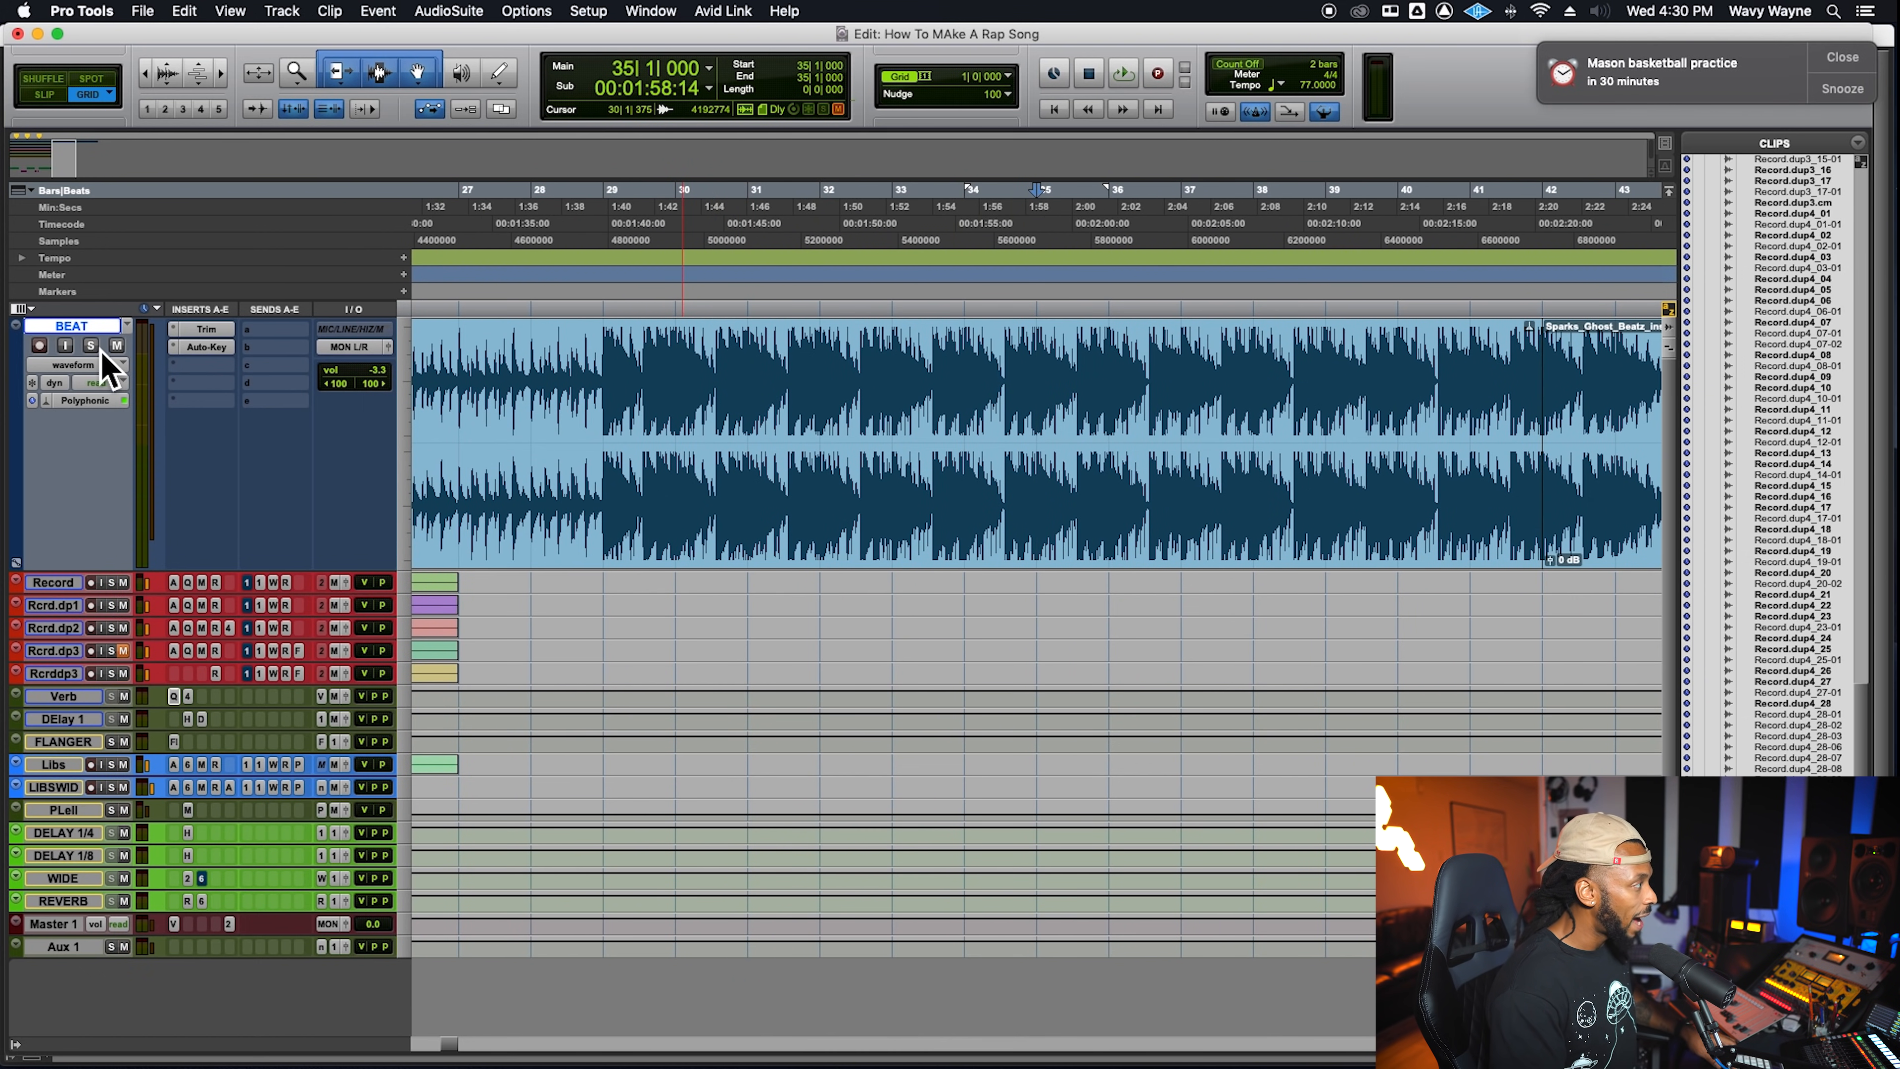
Mute the BEAT track and place the edit cursor at bar 64, in the empty space after its last clip
{"action": "left_click", "coordinate": [122, 349]}
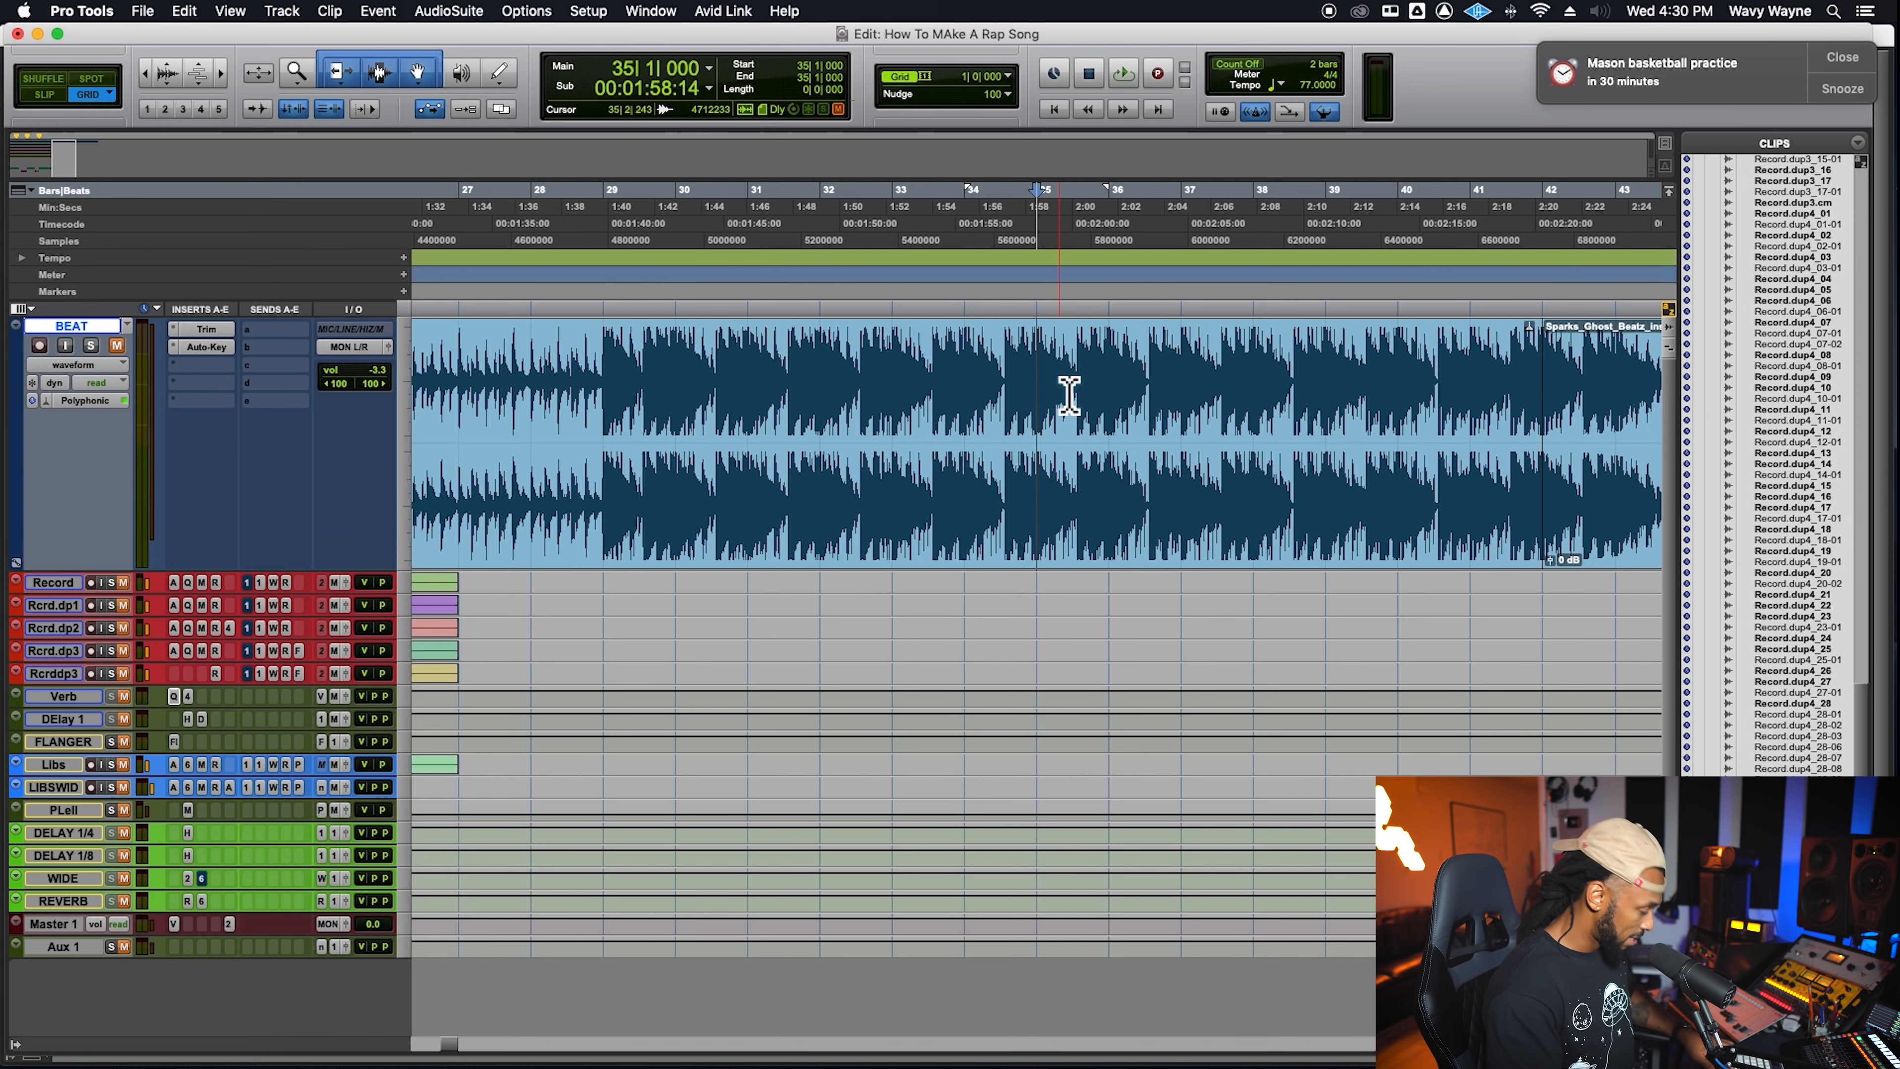
{"action": "scroll", "coordinate": [1070, 397], "scroll_direction": "right", "scroll_amount": 10}
{"action": "key", "text": "r"}
{"action": "scroll", "coordinate": [1097, 404], "scroll_direction": "right", "scroll_amount": 8}
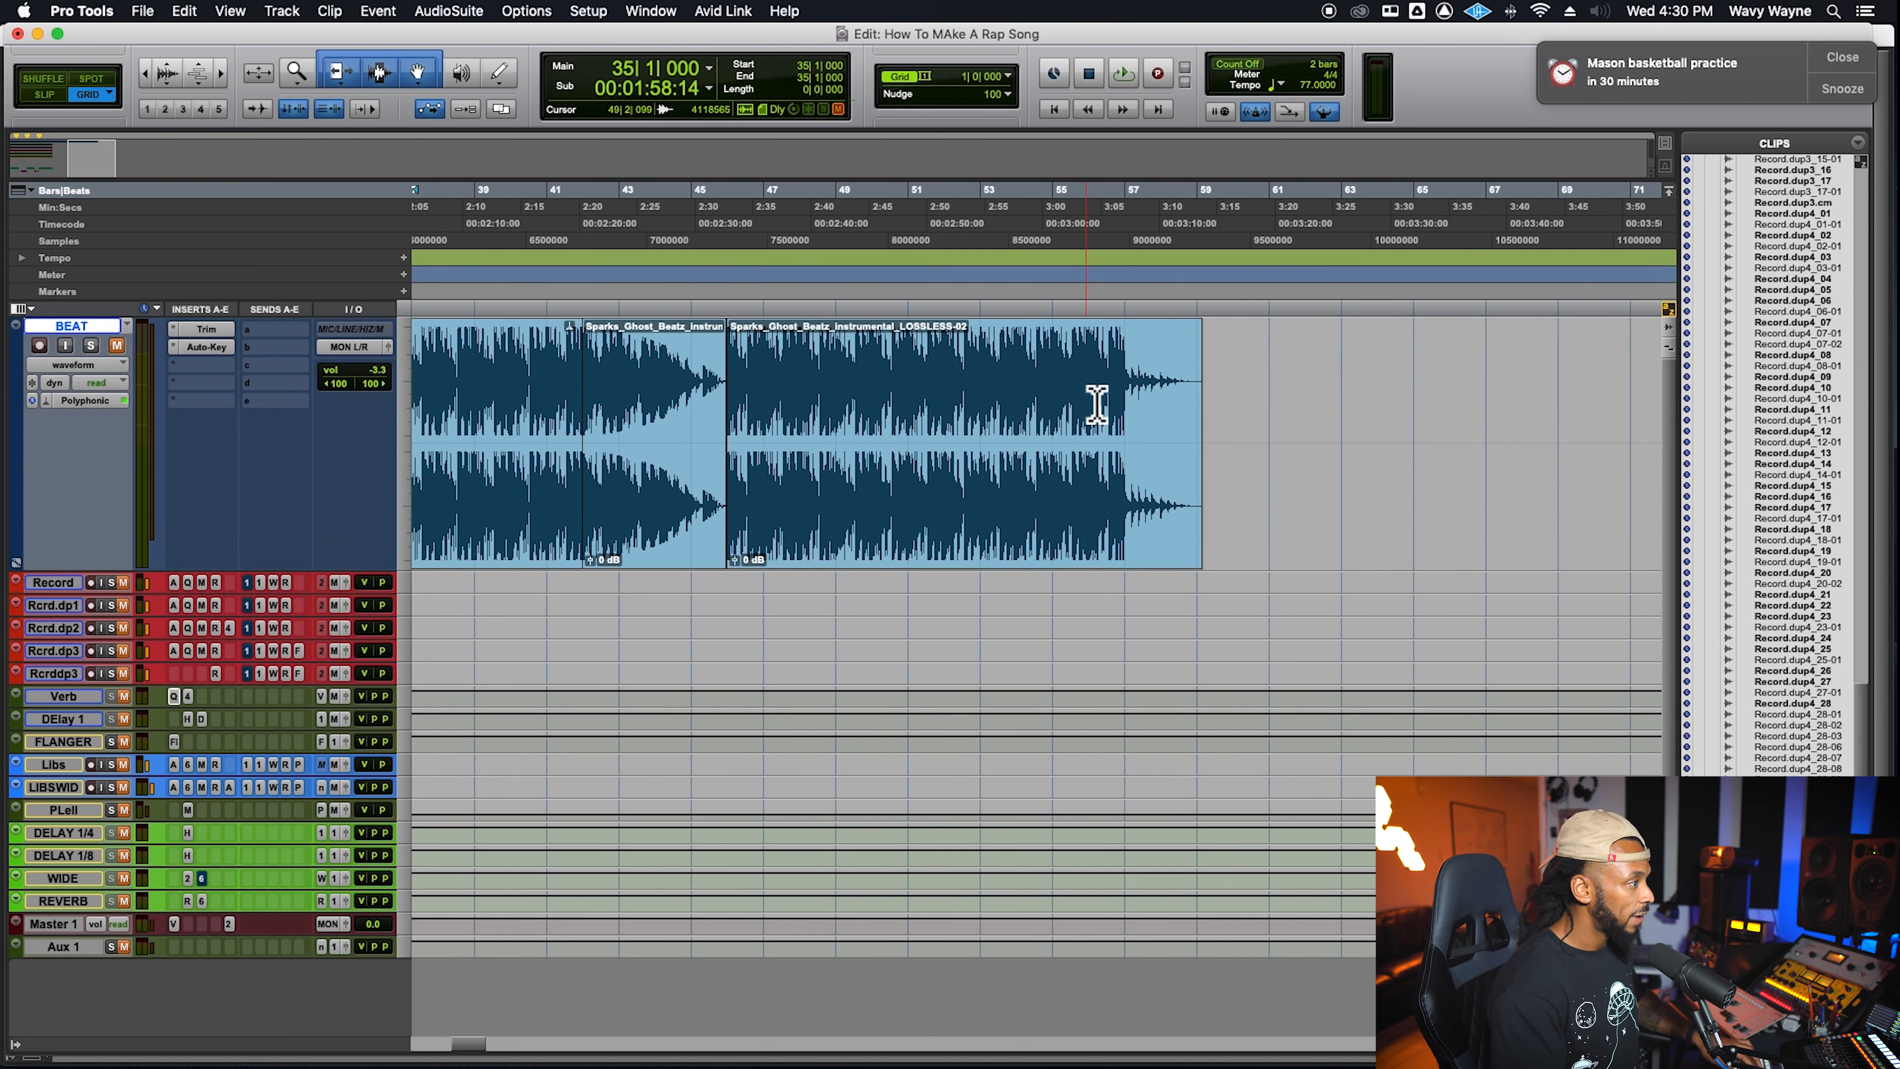
{"action": "left_click", "coordinate": [1385, 389]}
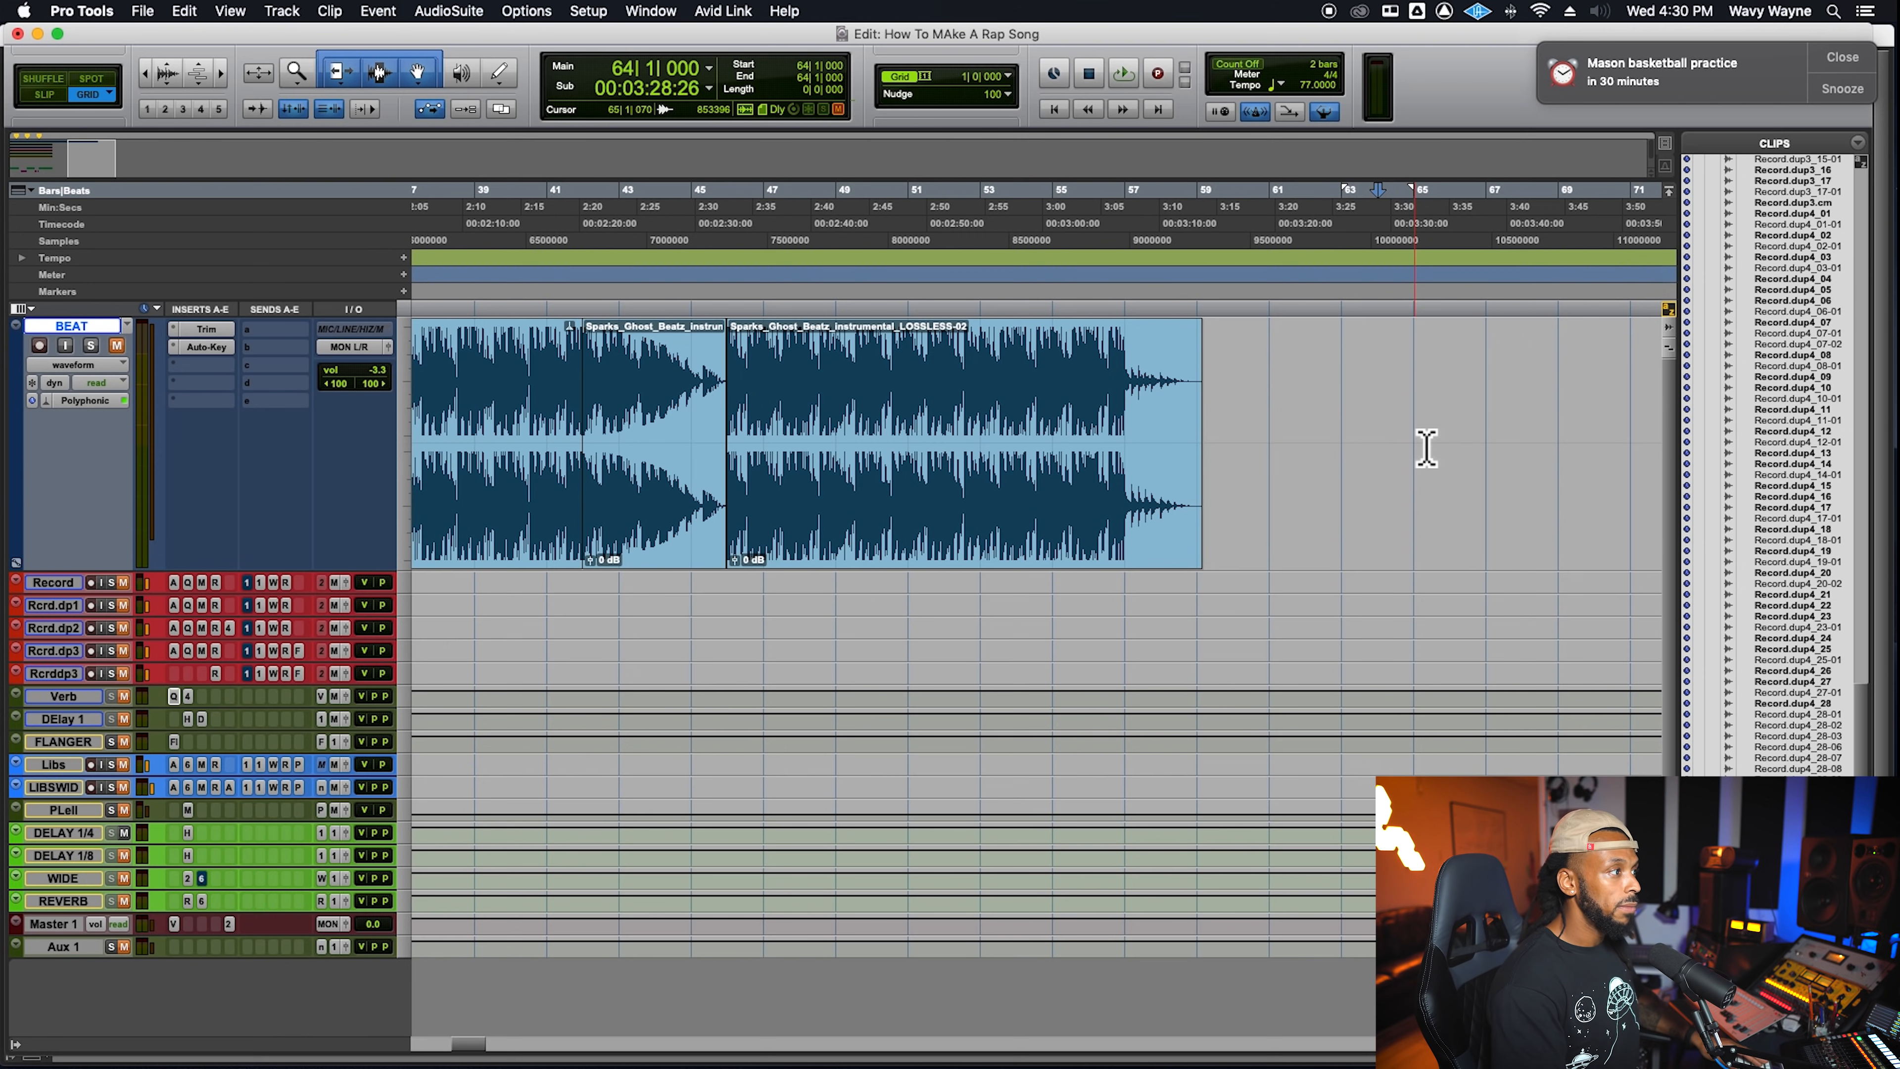
{"action": "scroll", "coordinate": [1427, 448], "scroll_direction": "right", "scroll_amount": 2}
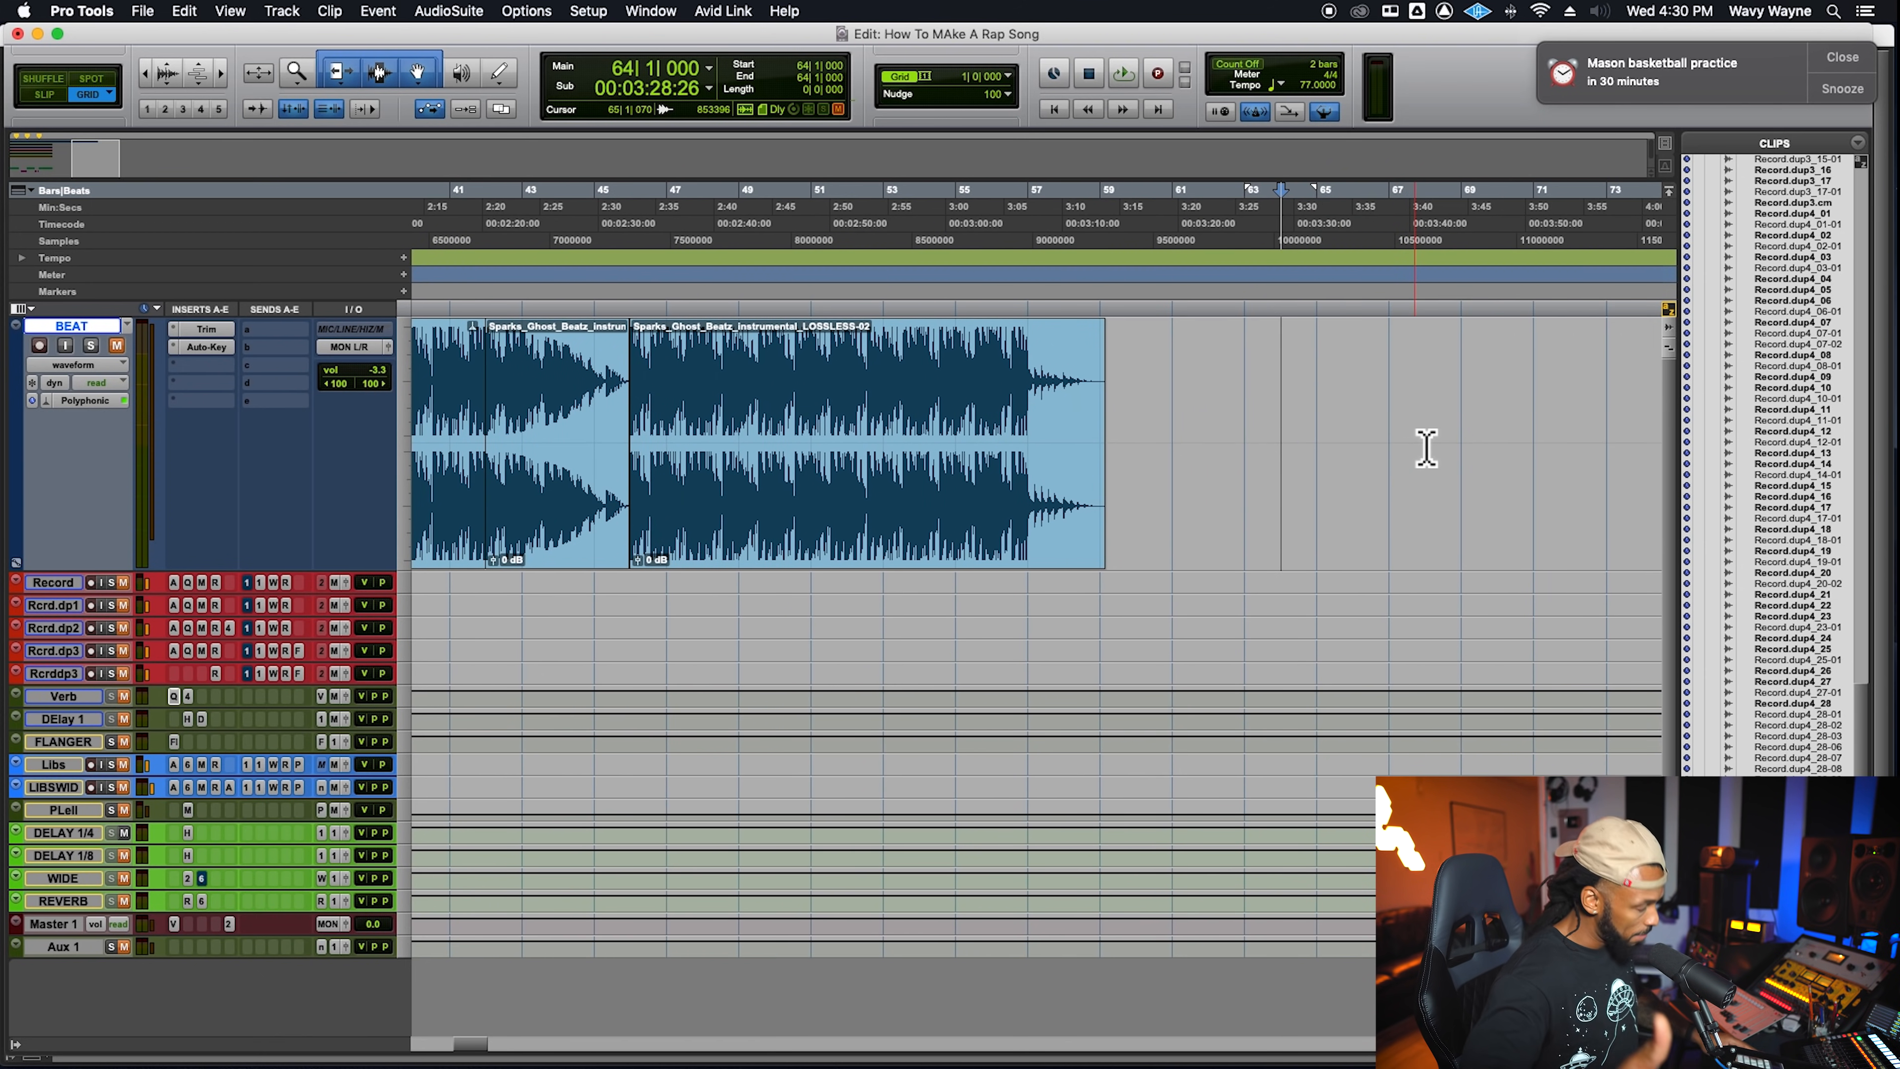
Play and stop three times from bar 64, with insertion following playback turned off
{"action": "key", "text": "space"}
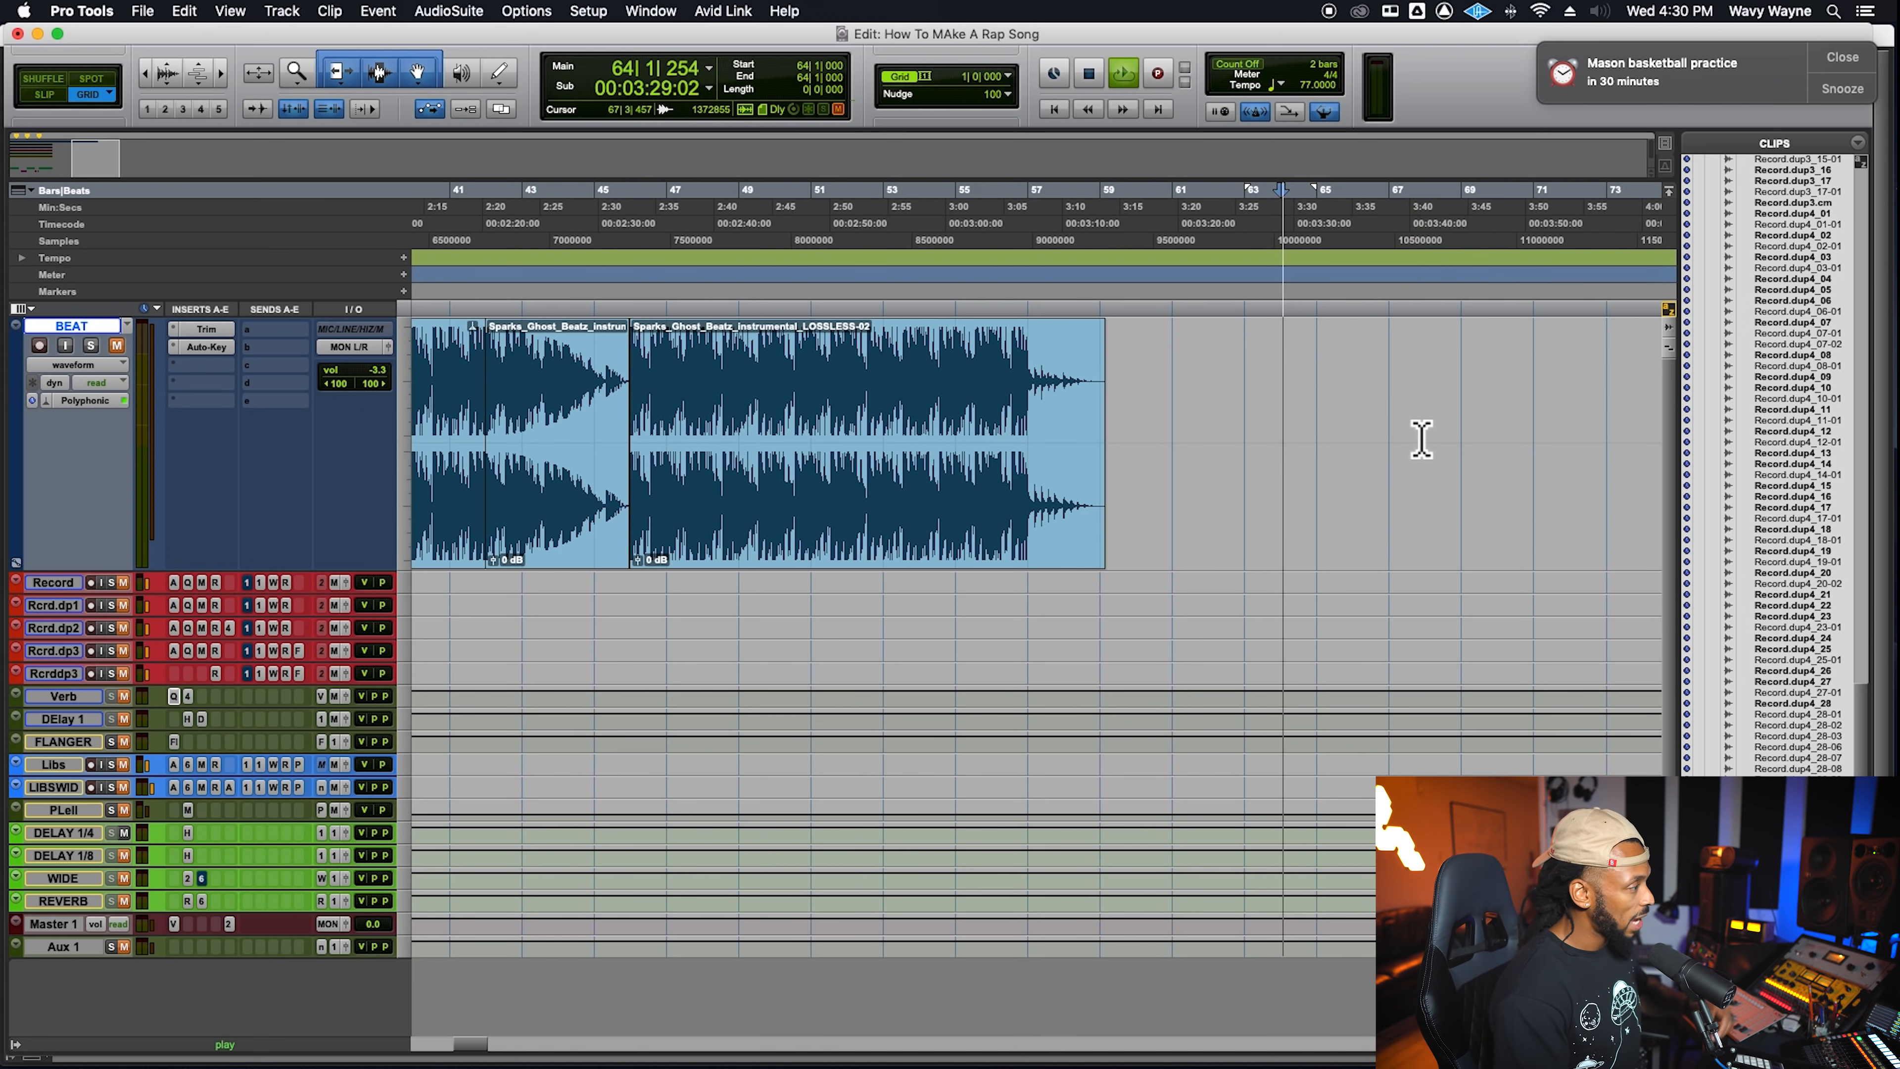
{"action": "scroll", "coordinate": [1422, 439], "scroll_direction": "up", "scroll_amount": 2}
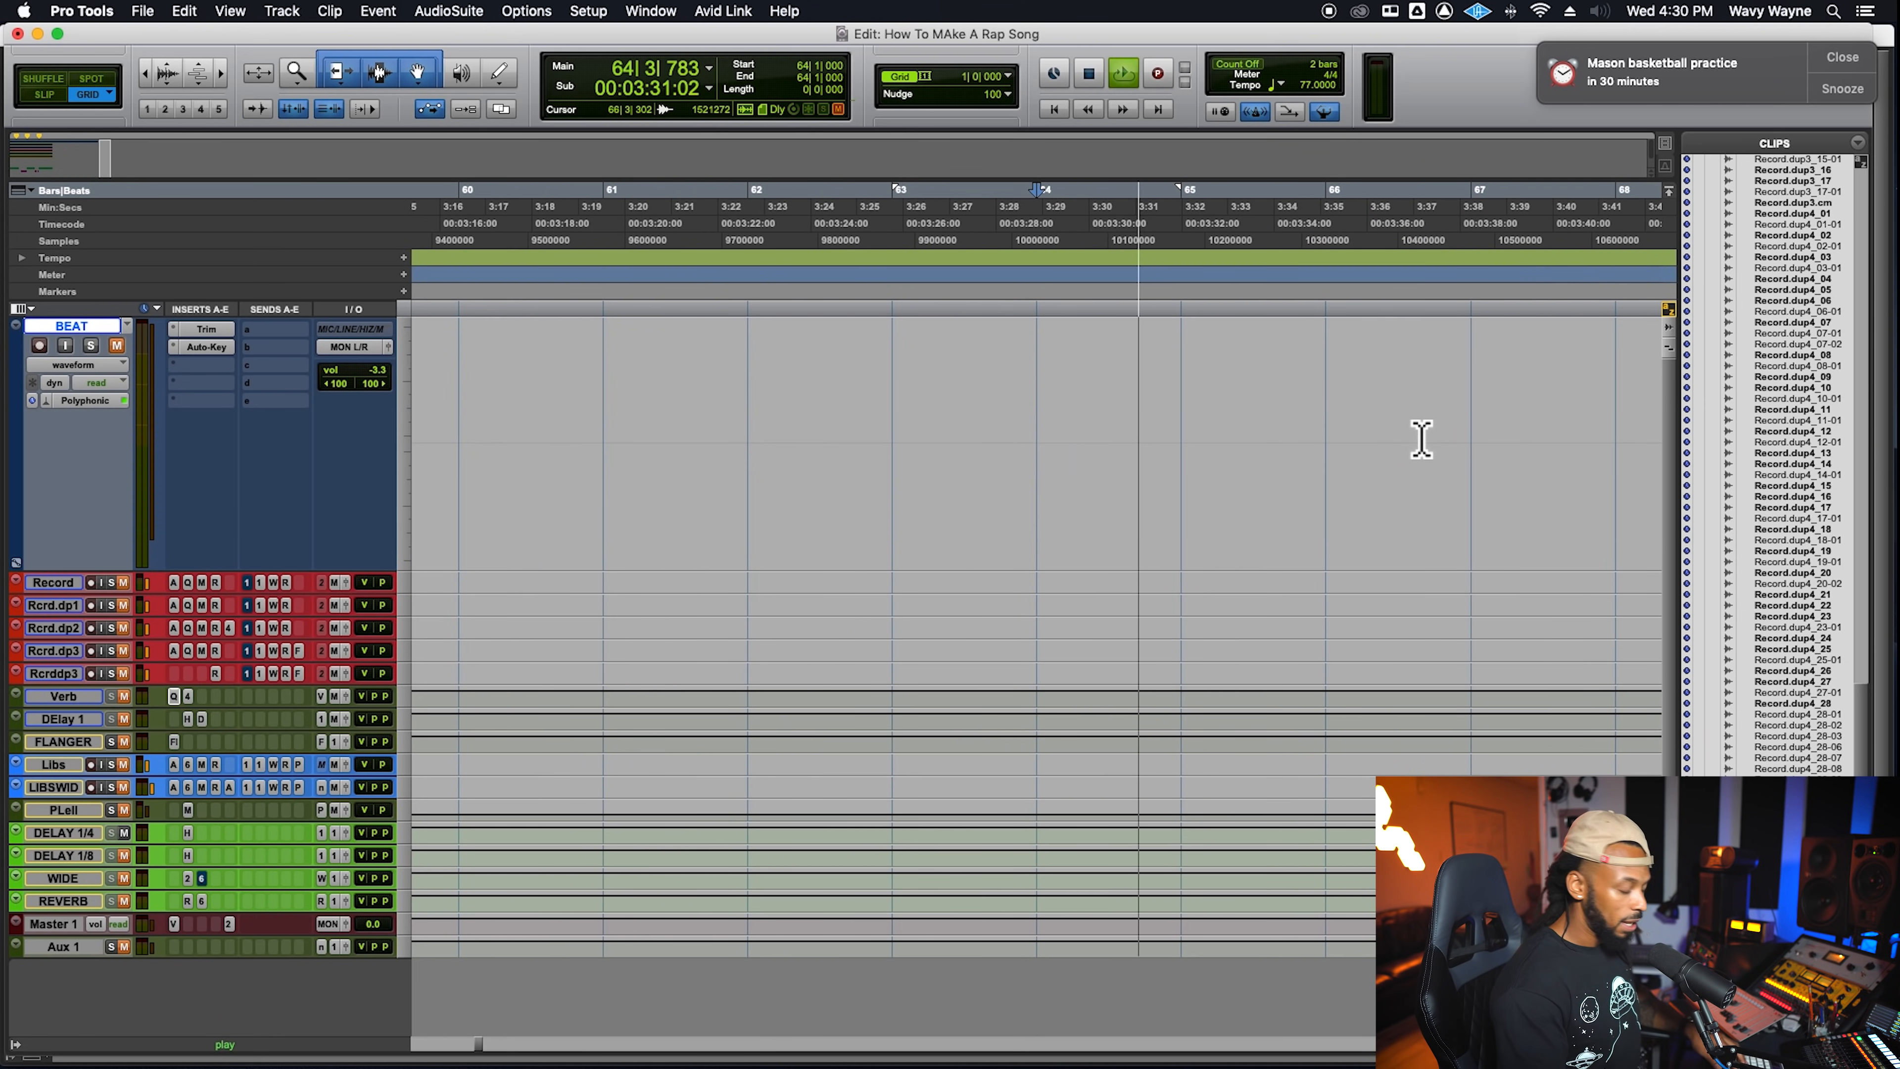
{"action": "scroll", "coordinate": [1421, 439], "scroll_direction": "down", "scroll_amount": 1}
{"action": "key", "text": "space"}
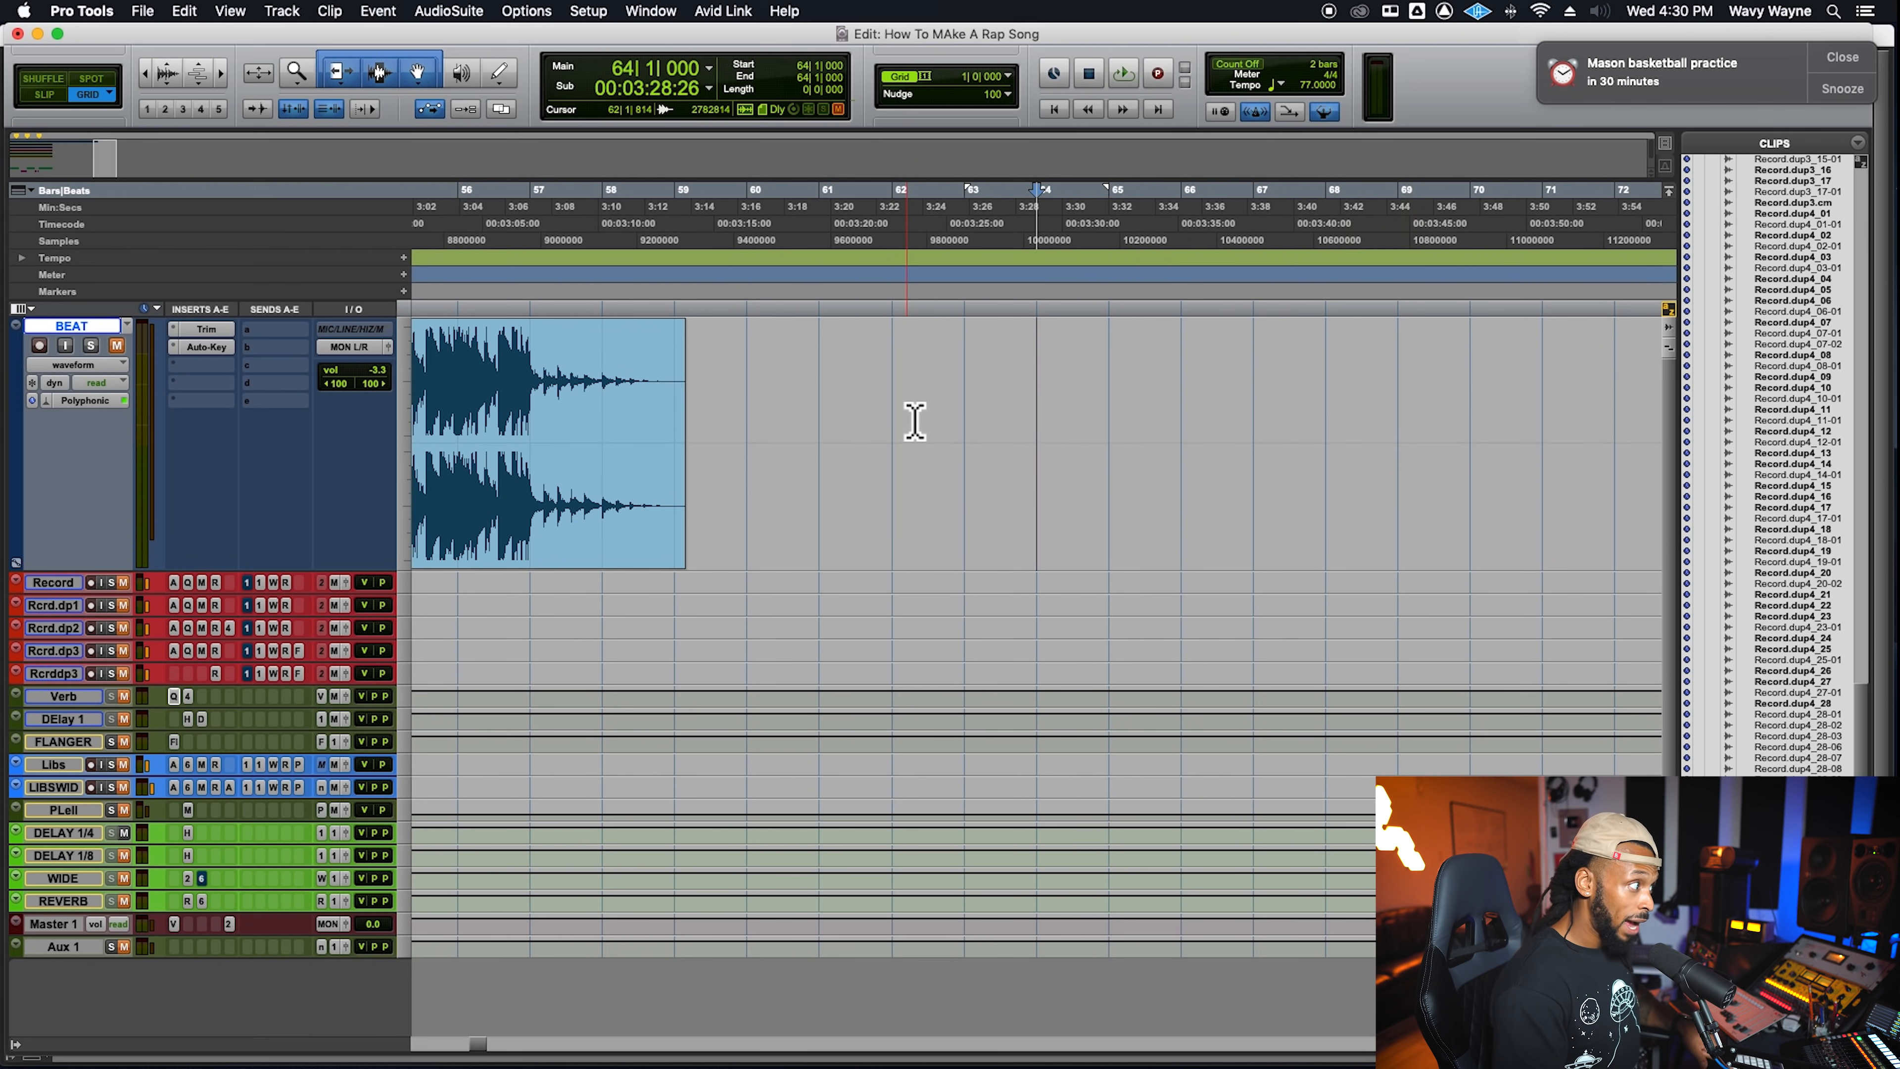
{"action": "key", "text": "space"}
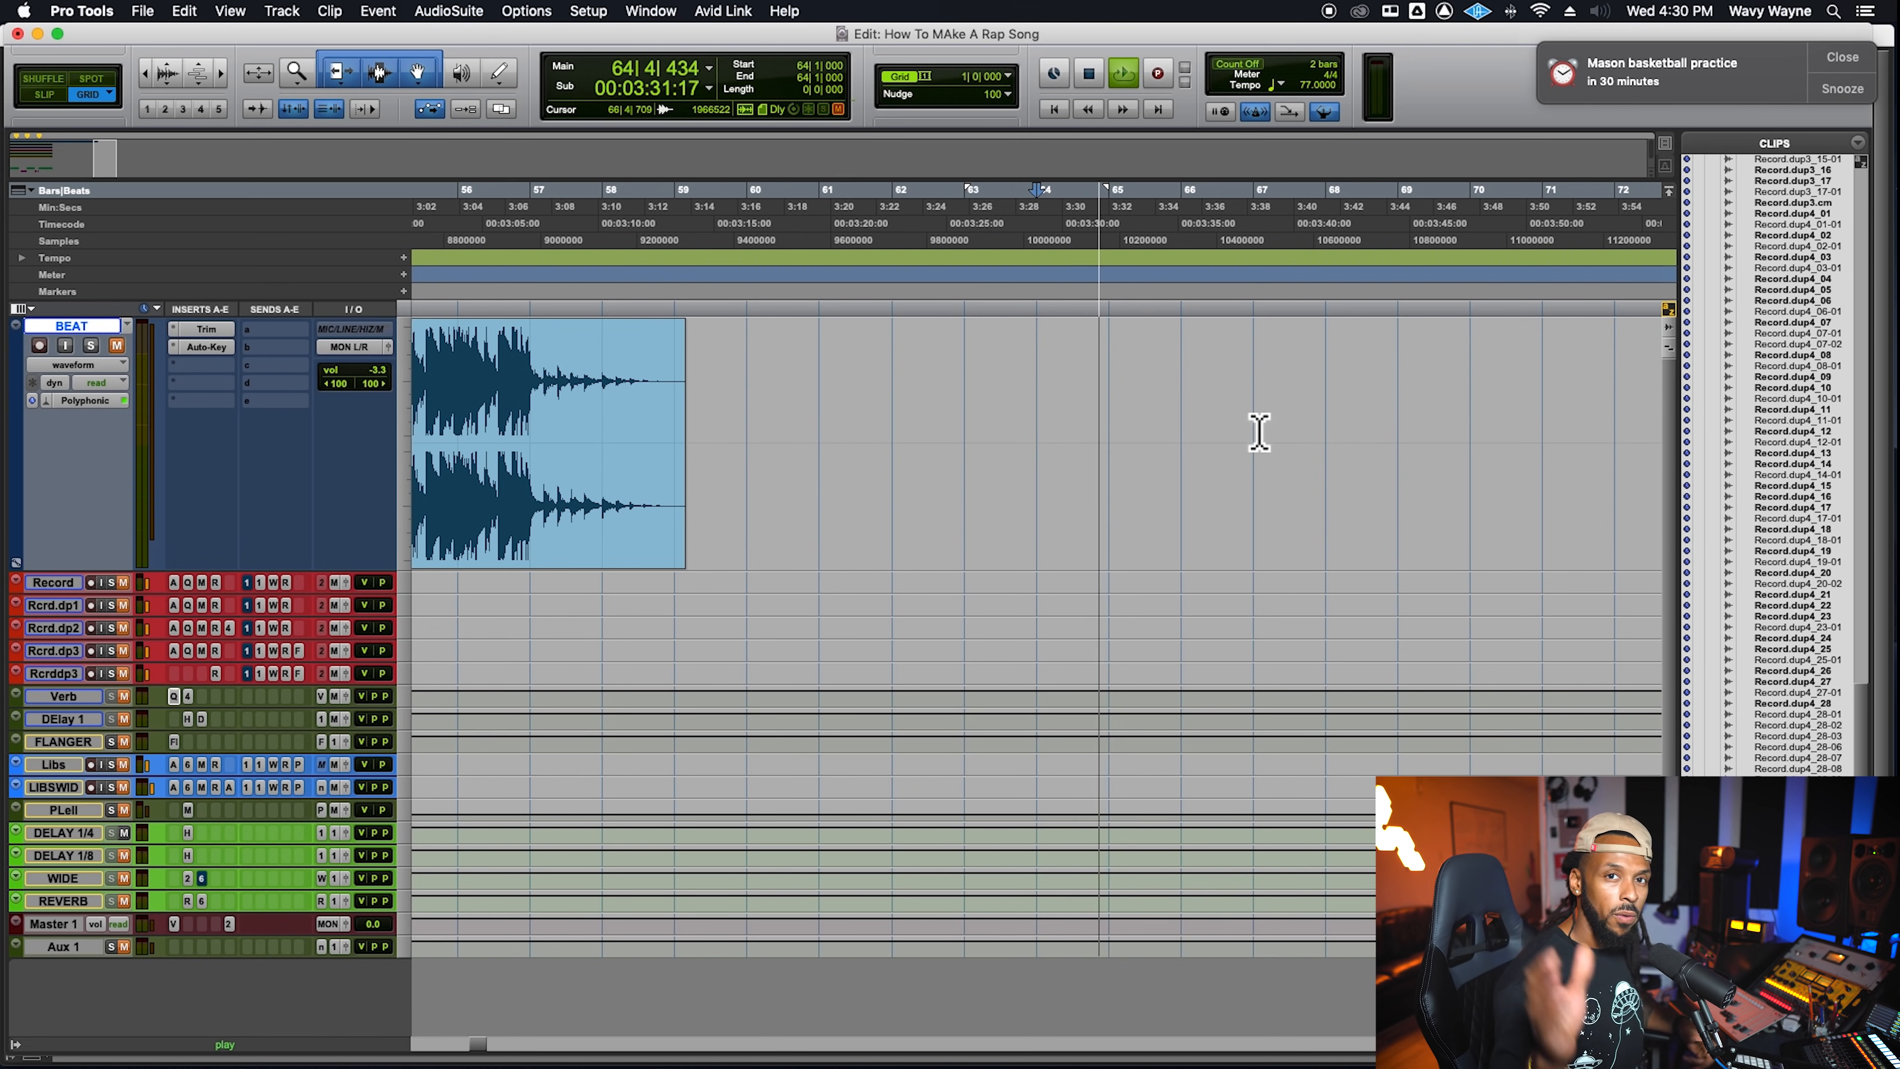
{"action": "key", "text": "space"}
{"action": "key", "text": "space"}
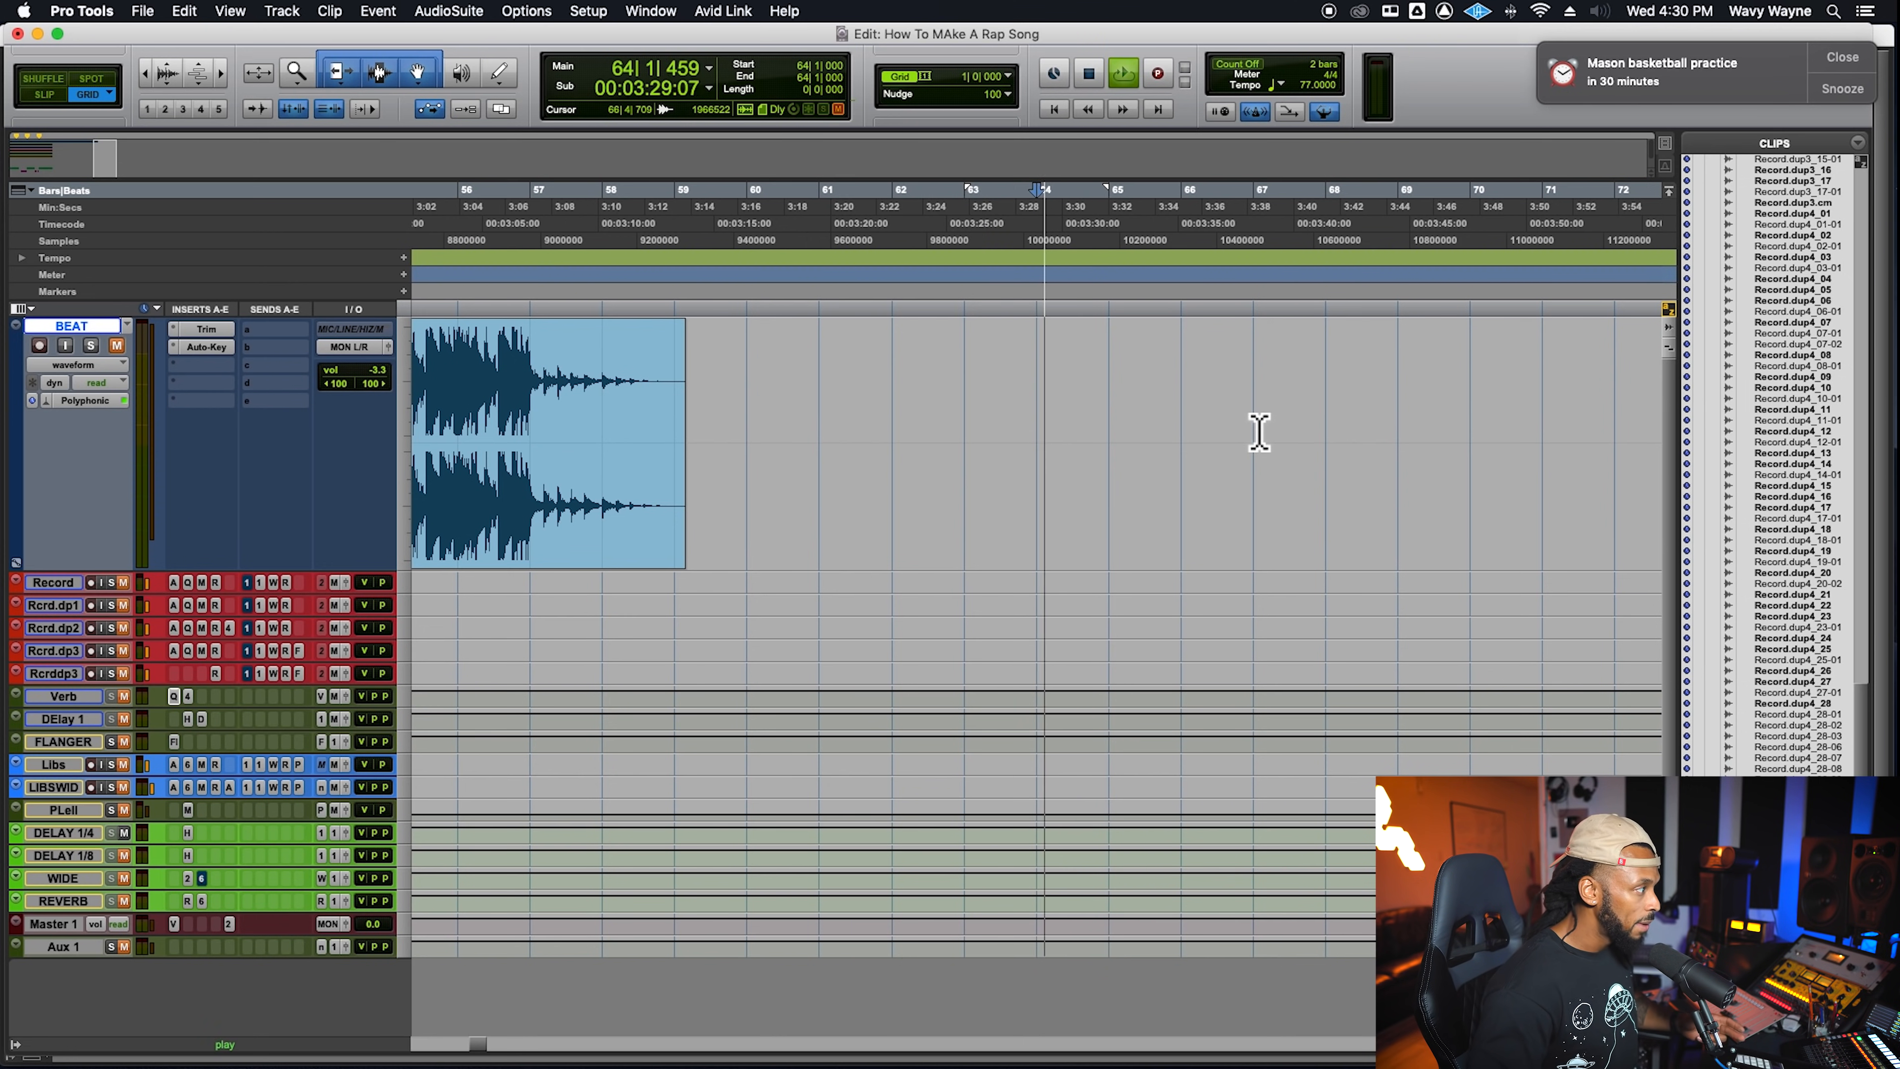
{"action": "key", "text": "space"}
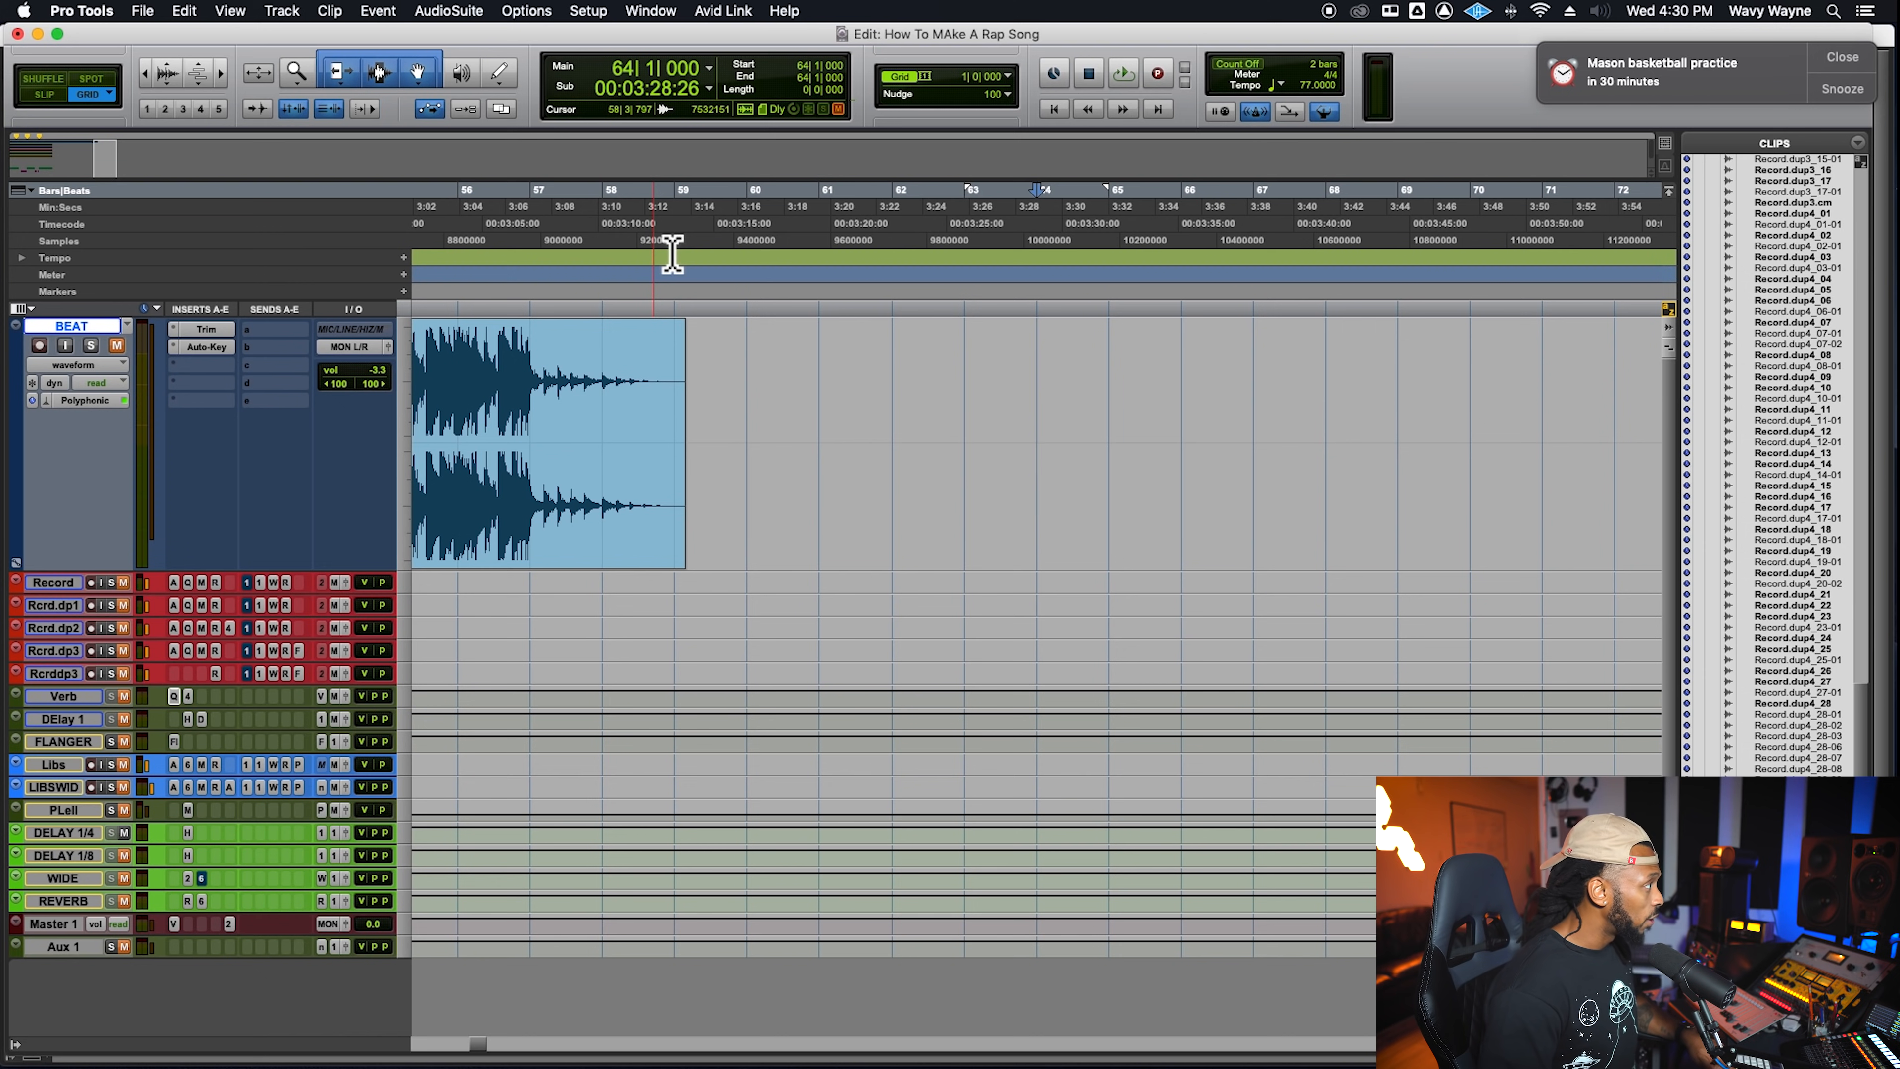
Play from bar 64 with insertion following playback turned on, and stop at 64|4|051
{"action": "key", "text": "space"}
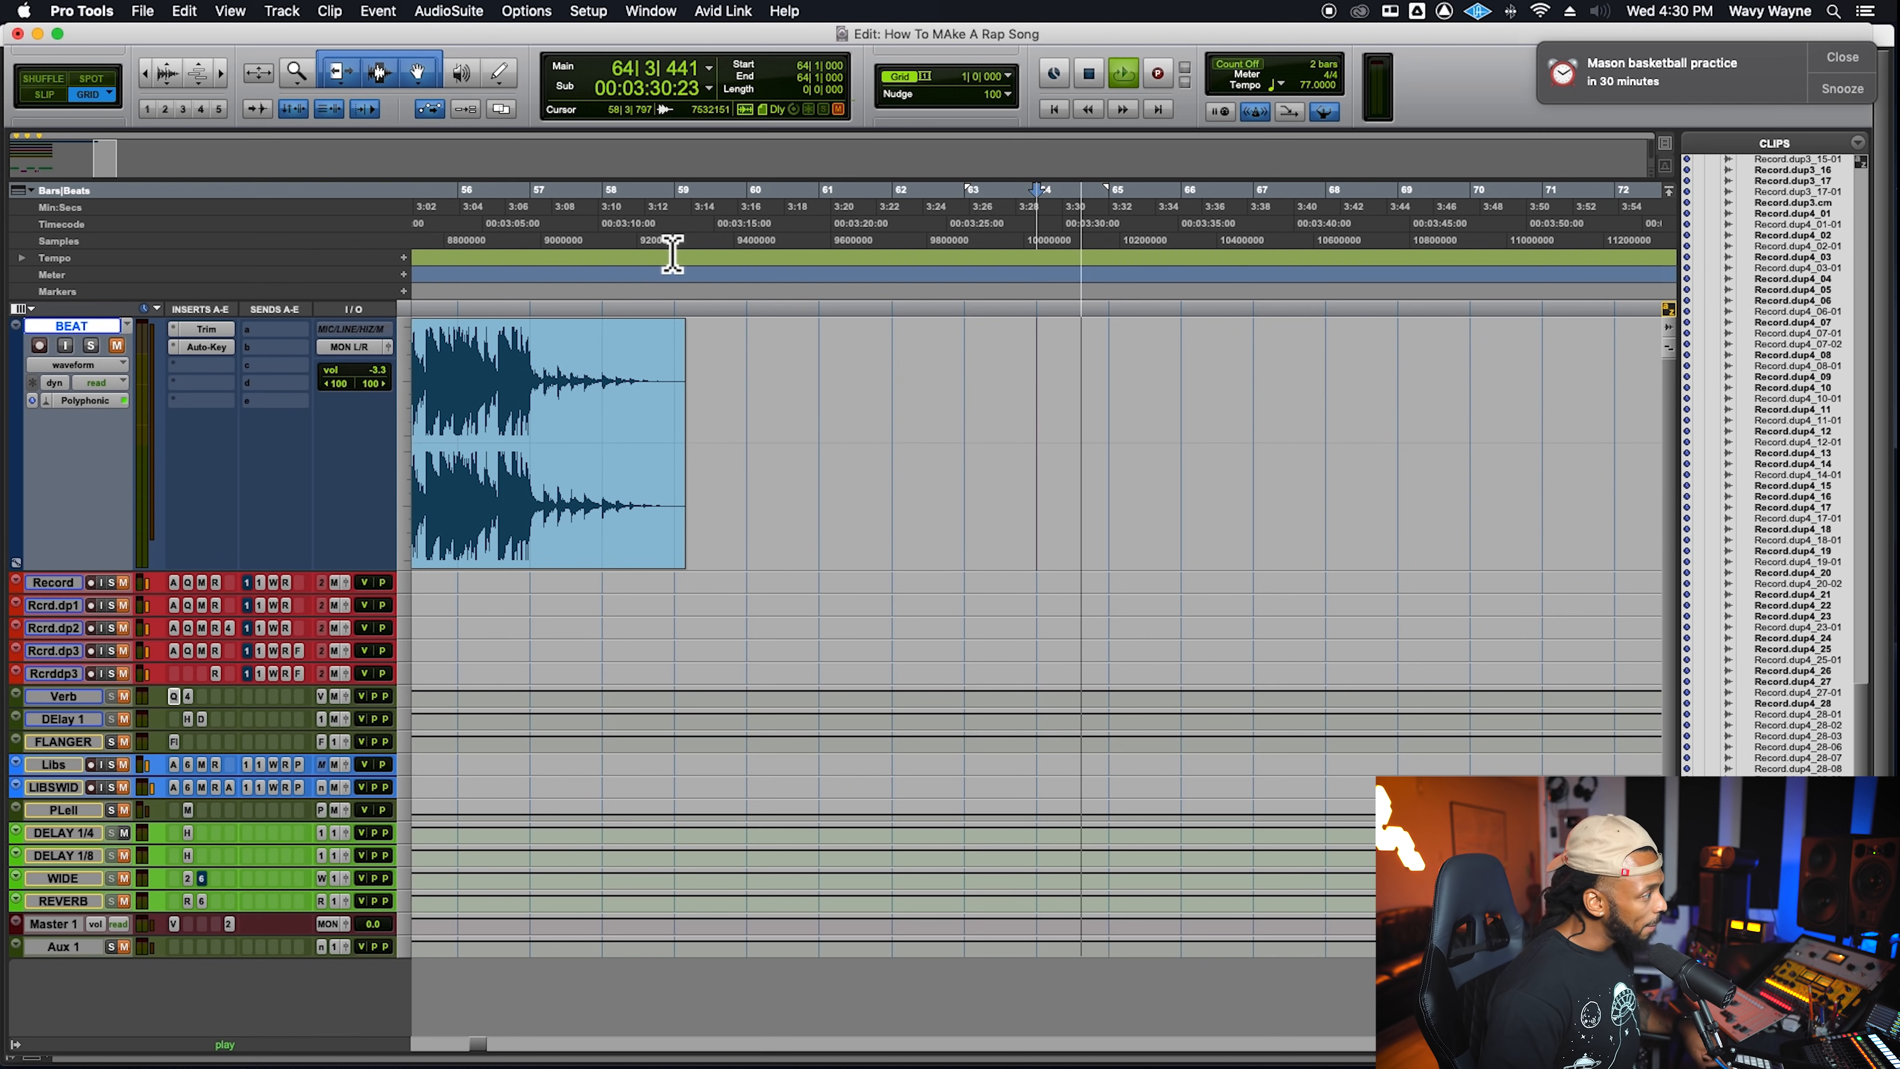
{"action": "key", "text": "space"}
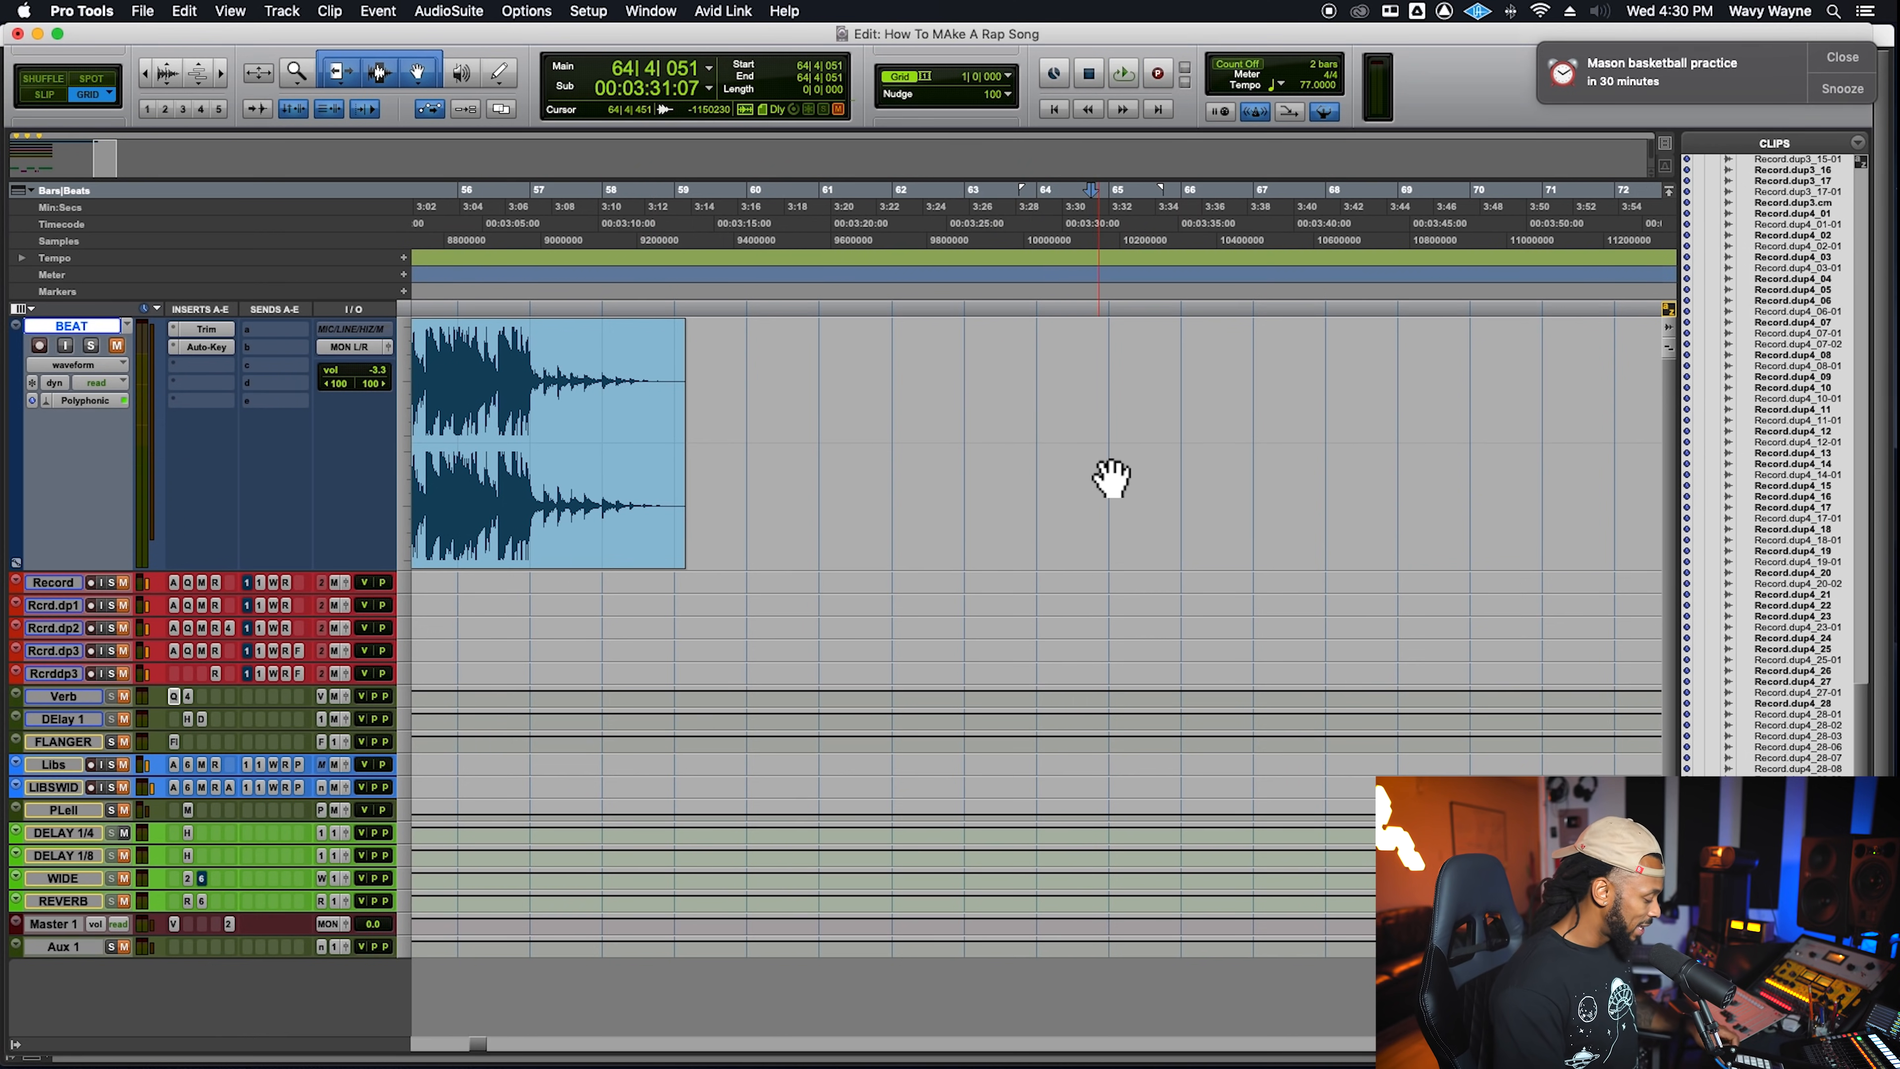
Play the last BEAT clip from its start, stop at 47|1|101, and place the edit cursor at 47|1|000
{"action": "left_click", "coordinate": [539, 509]}
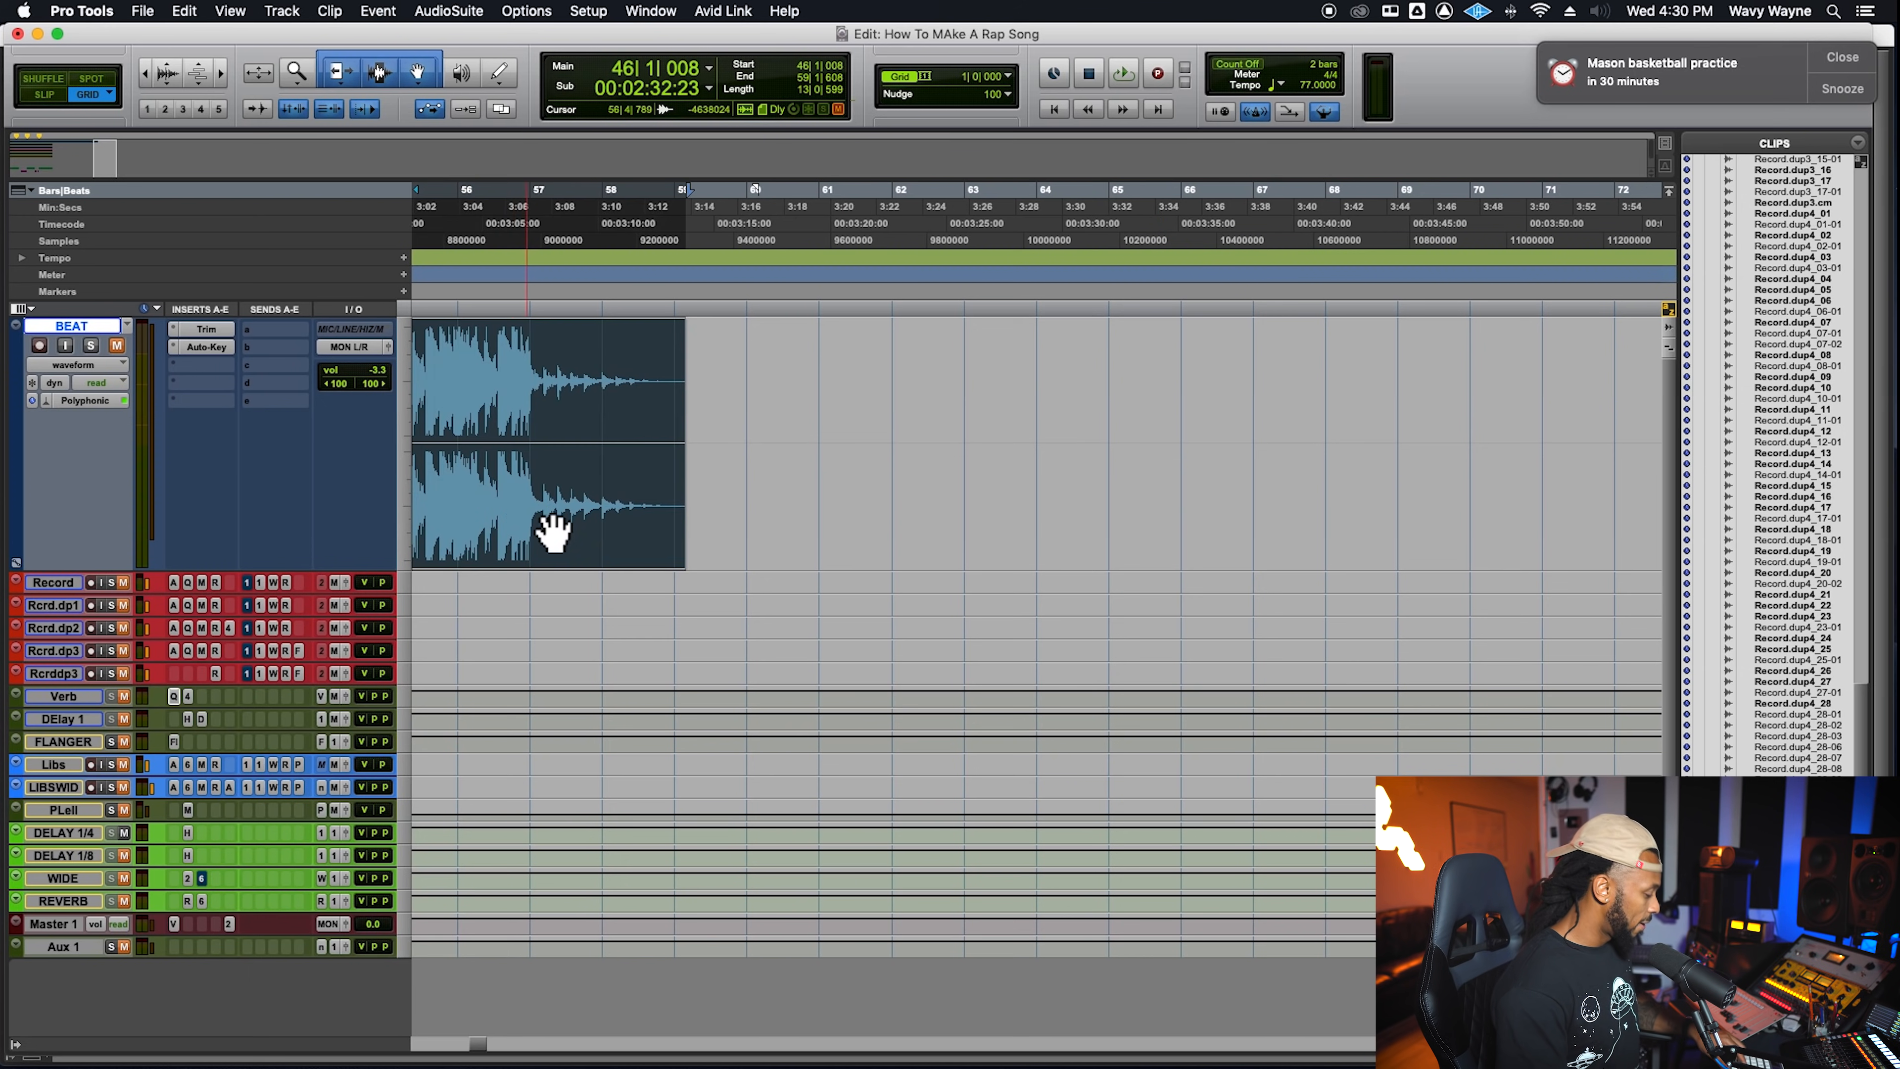
{"action": "key", "text": "r"}
{"action": "key", "text": "r"}
{"action": "key", "text": "space"}
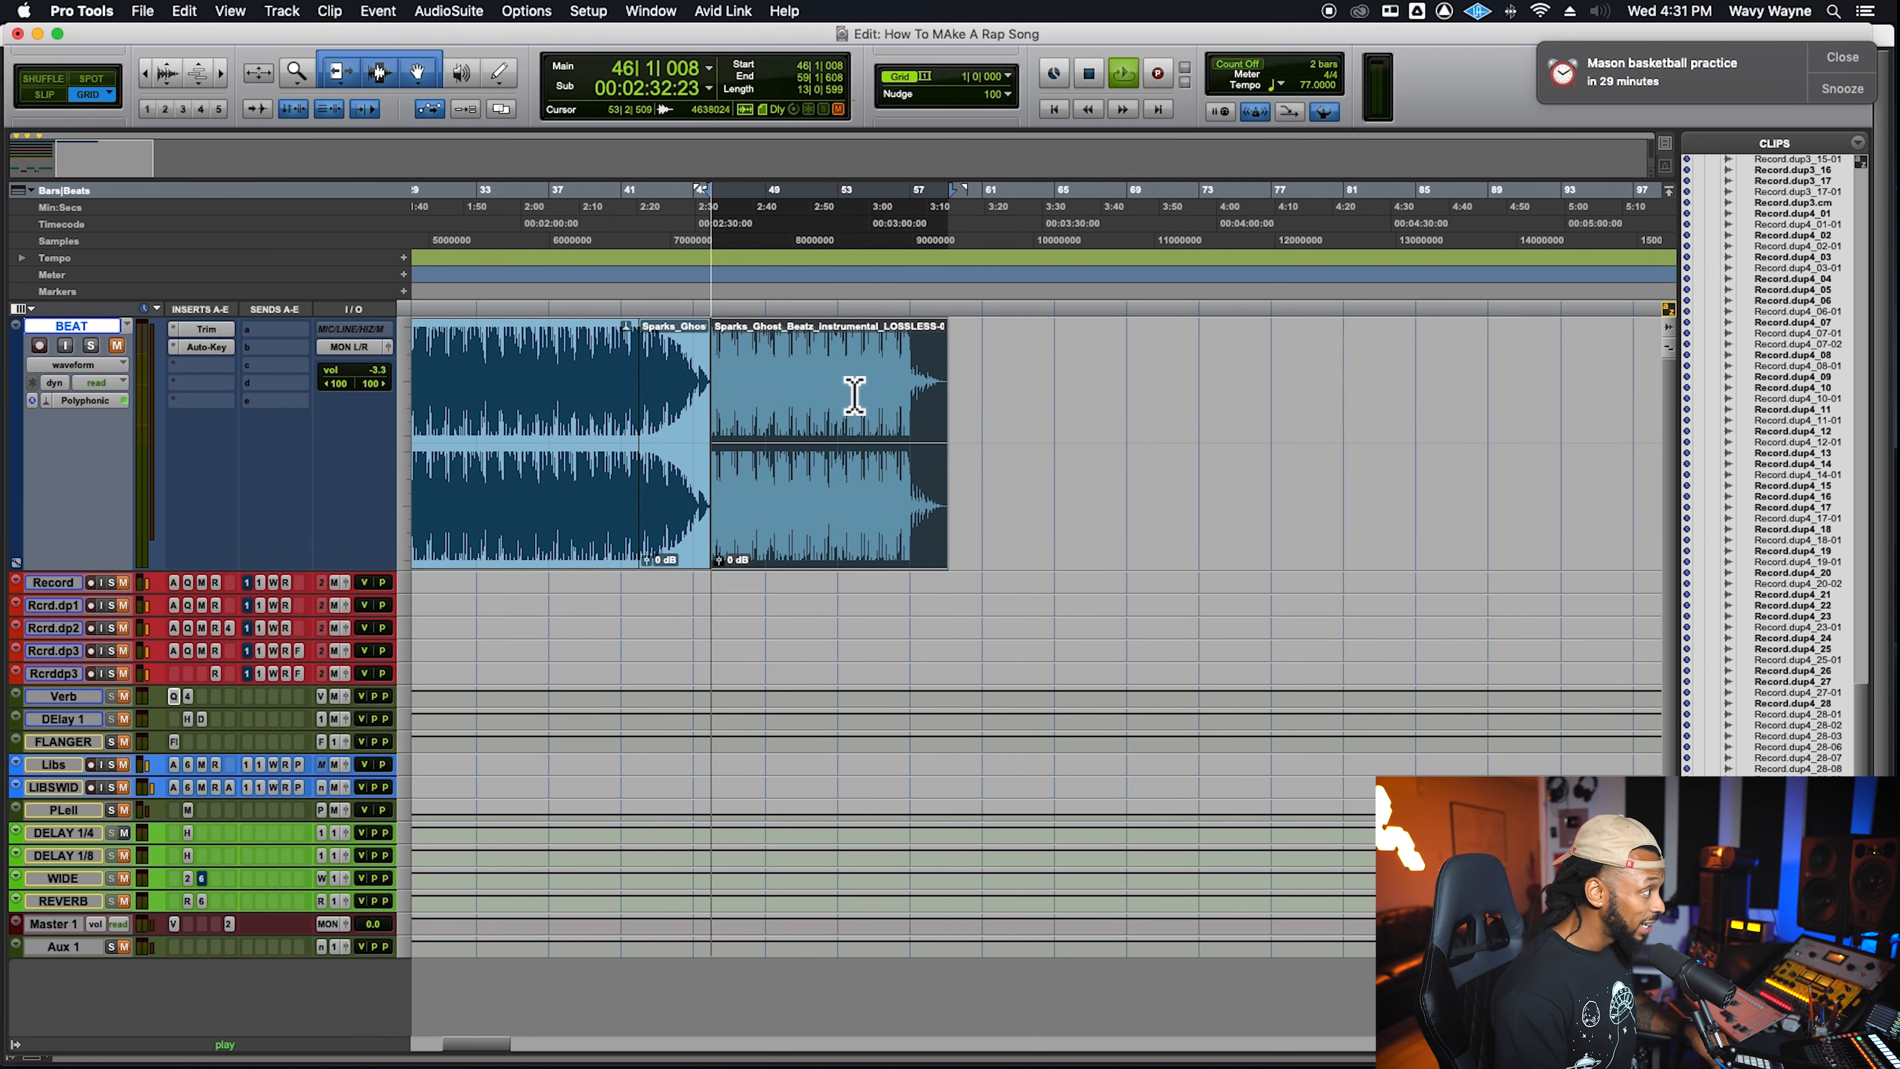
{"action": "key", "text": "t"}
{"action": "key", "text": "t"}
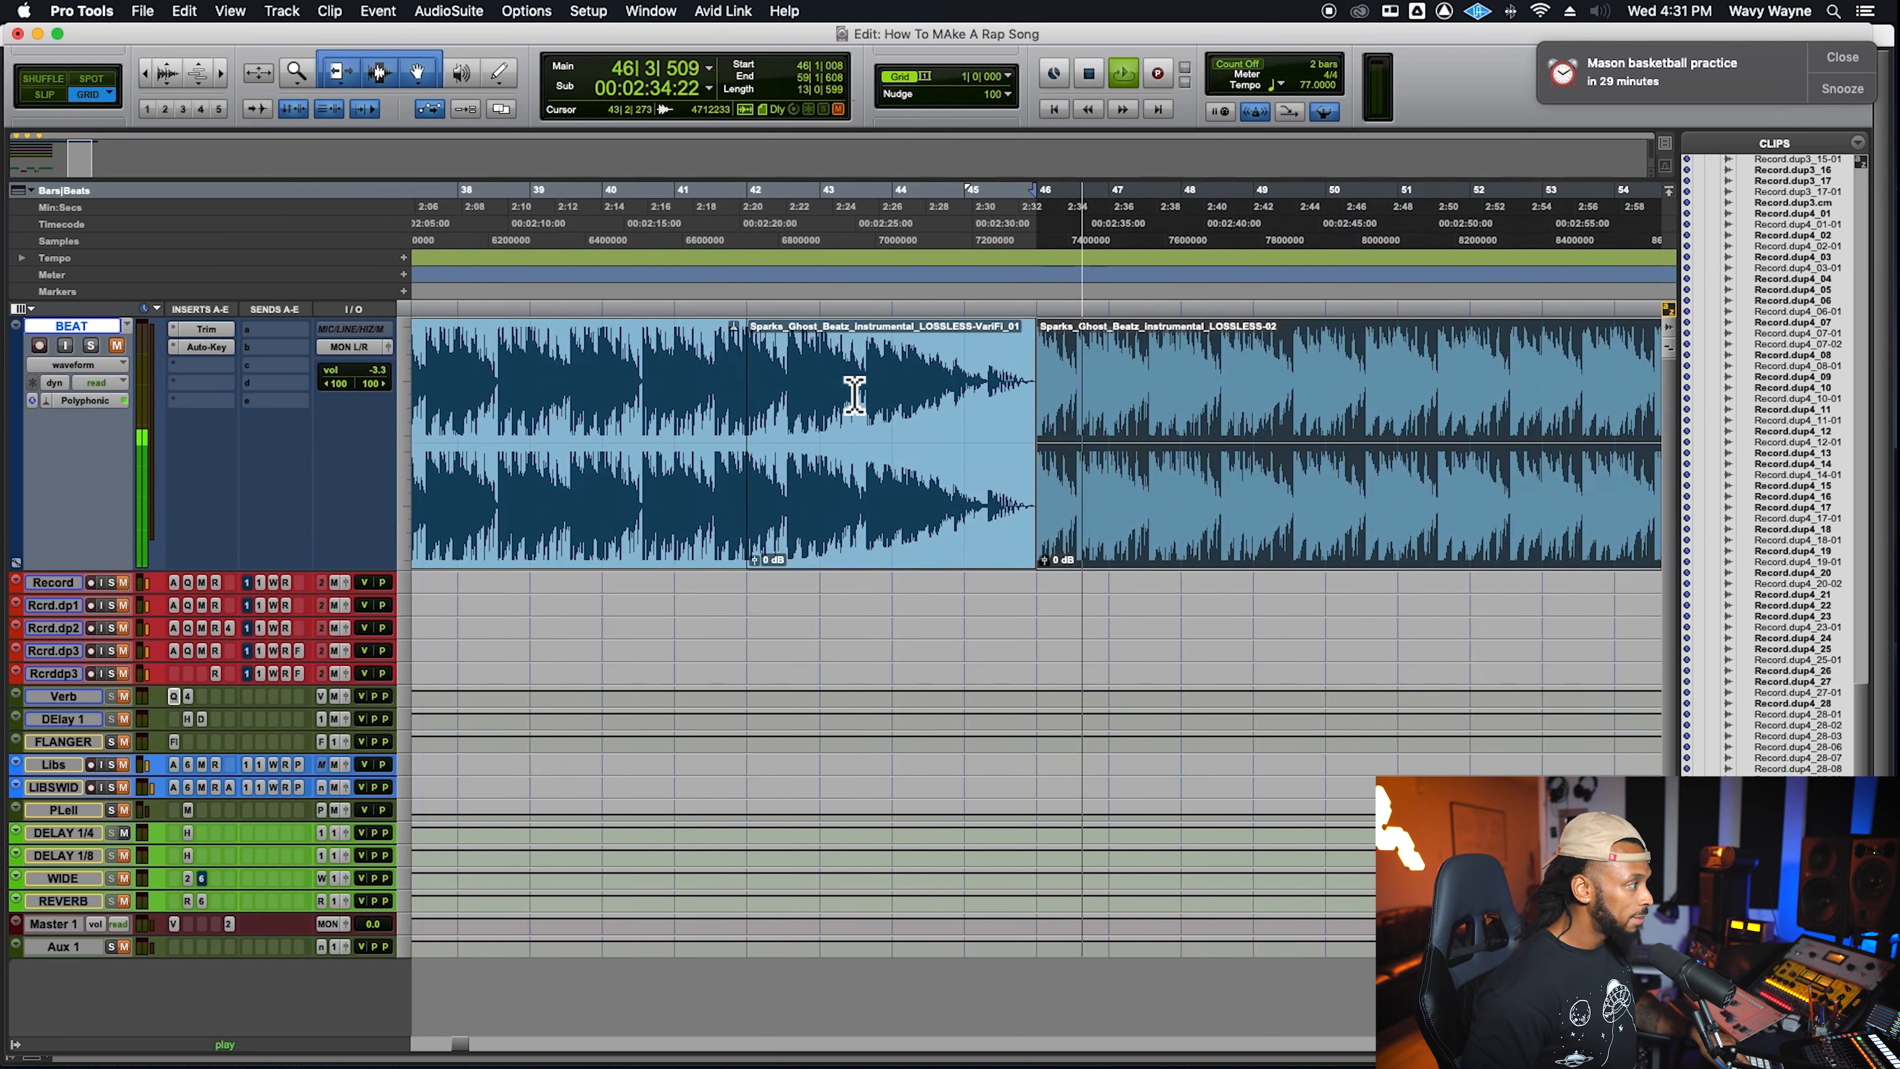
{"action": "key", "text": "space"}
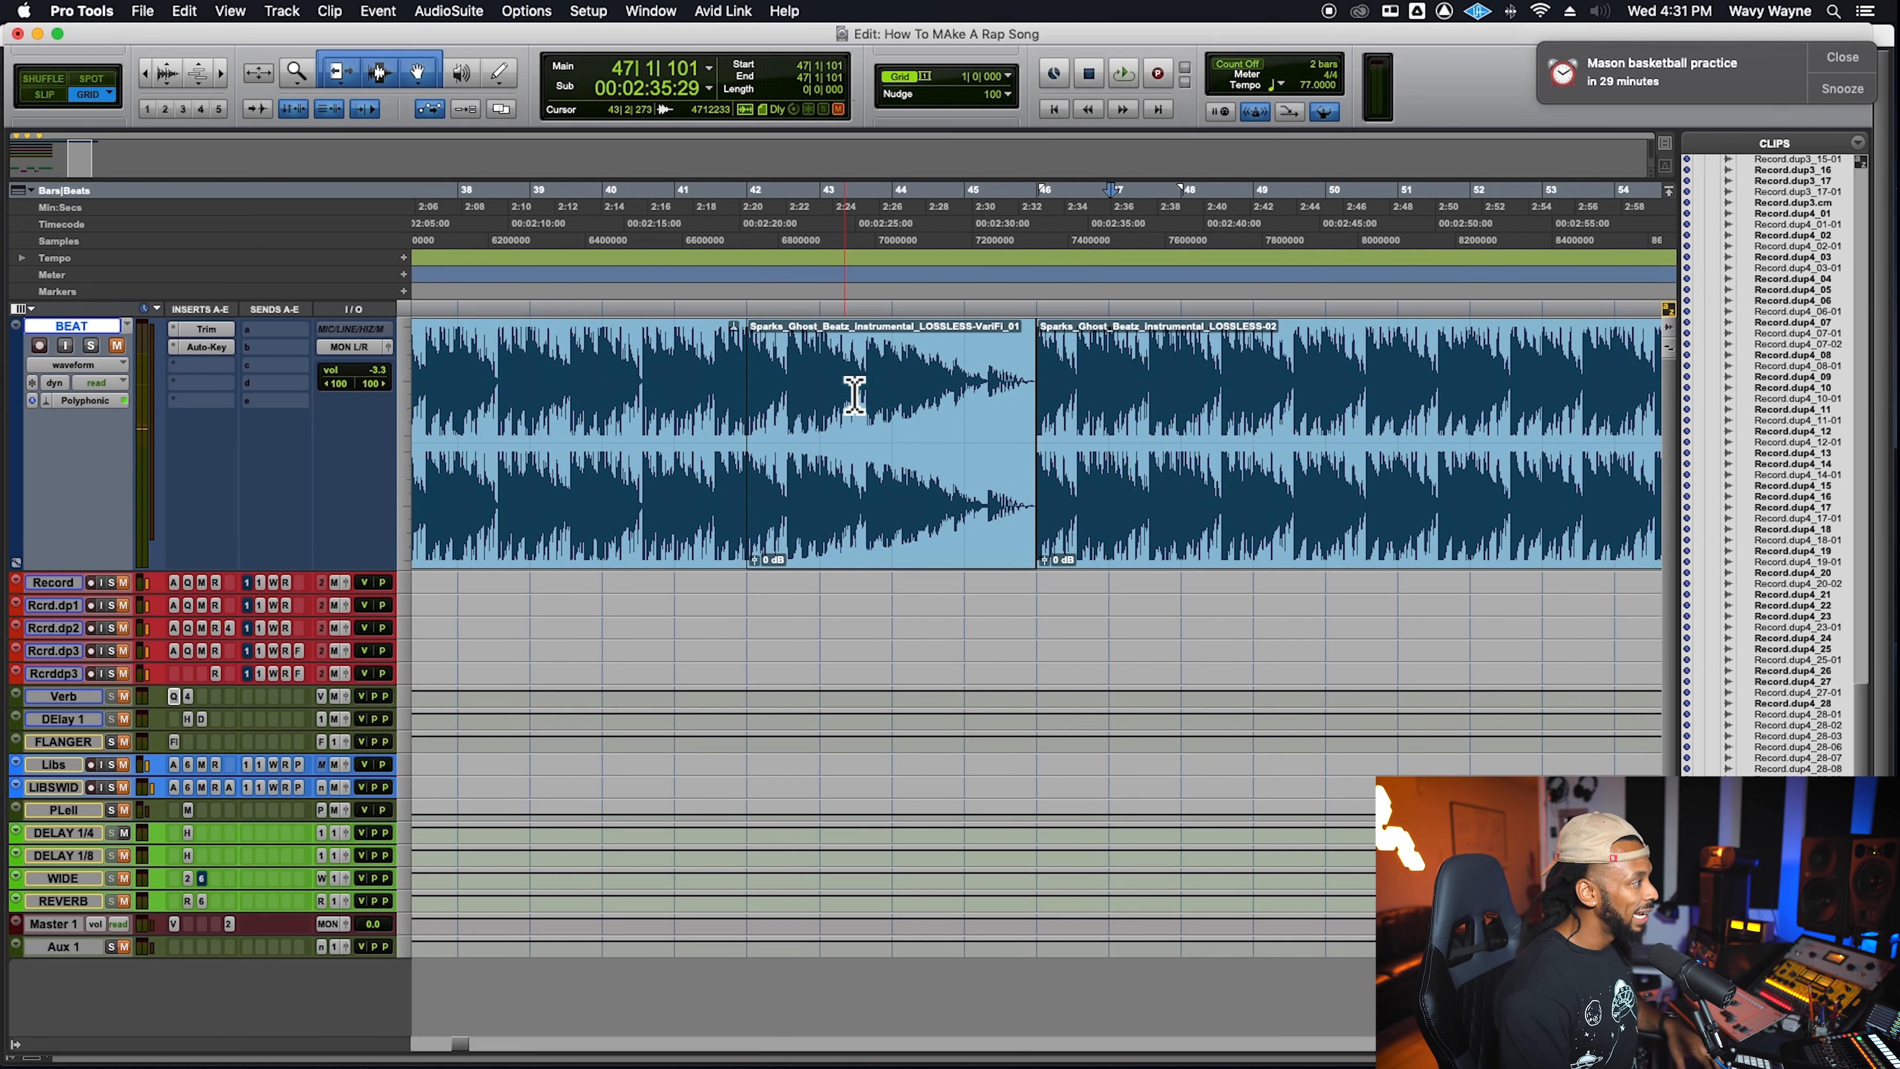
{"action": "left_click", "coordinate": [1096, 374]}
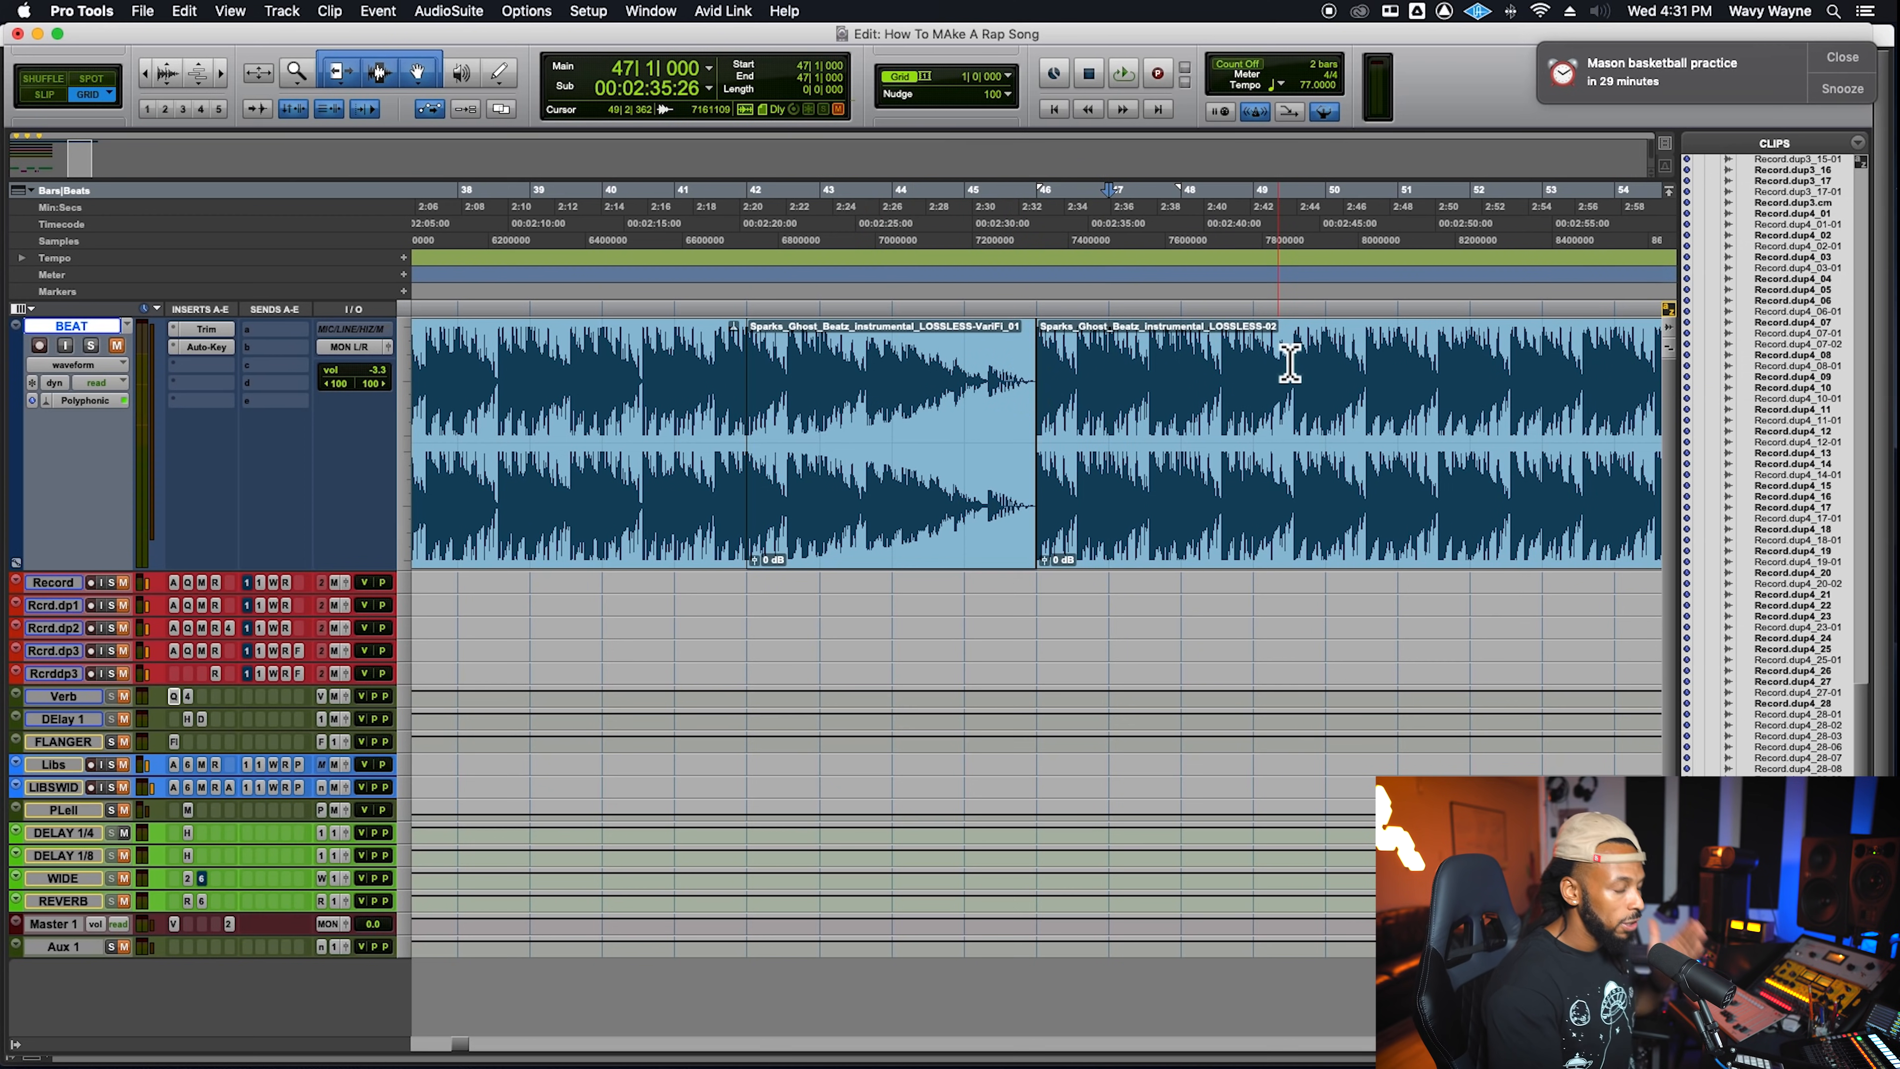